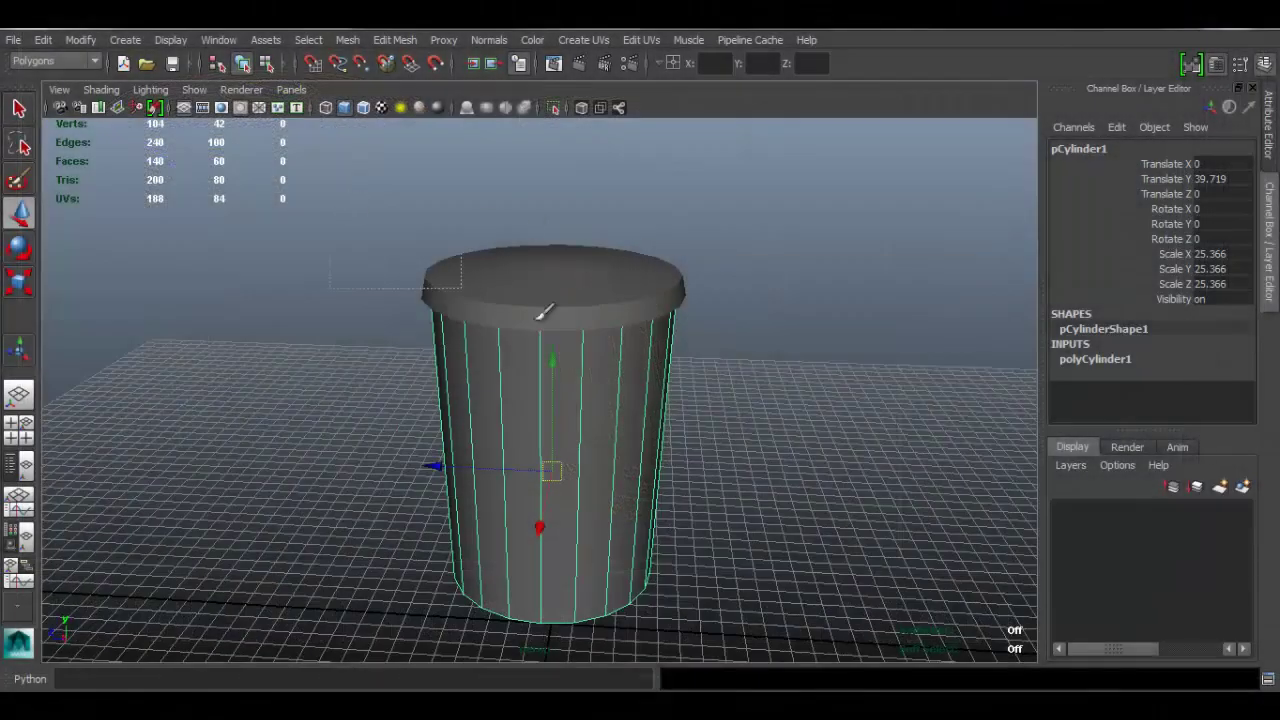
Step: Combine the trash can's body and lid into a single mesh and reselect the combined object
mouse_move(464, 318)
alt+mouse_down()
mouse_move(468, 349)
mouse_move(464, 310)
alt+mouse_up()
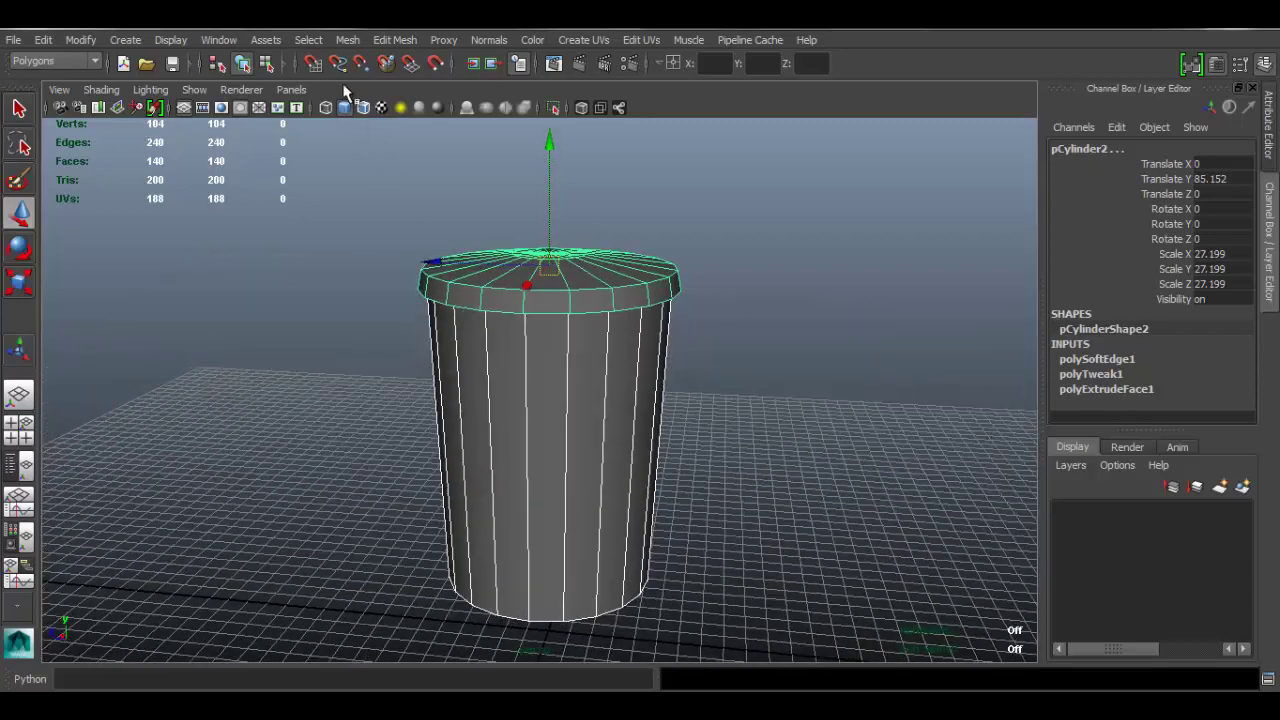
click(348, 40)
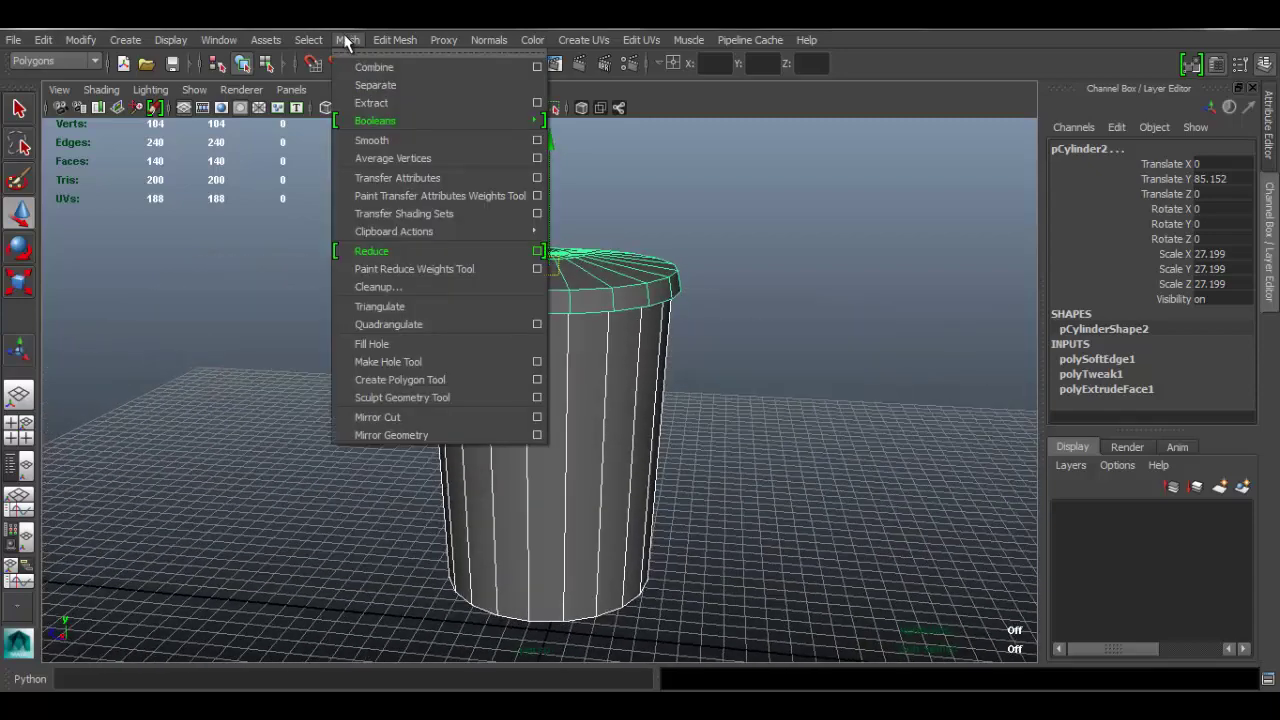
click(372, 66)
alt+drag(600, 324, 619, 422)
drag(557, 514, 545, 453)
key(ctrl+z)
click(388, 260)
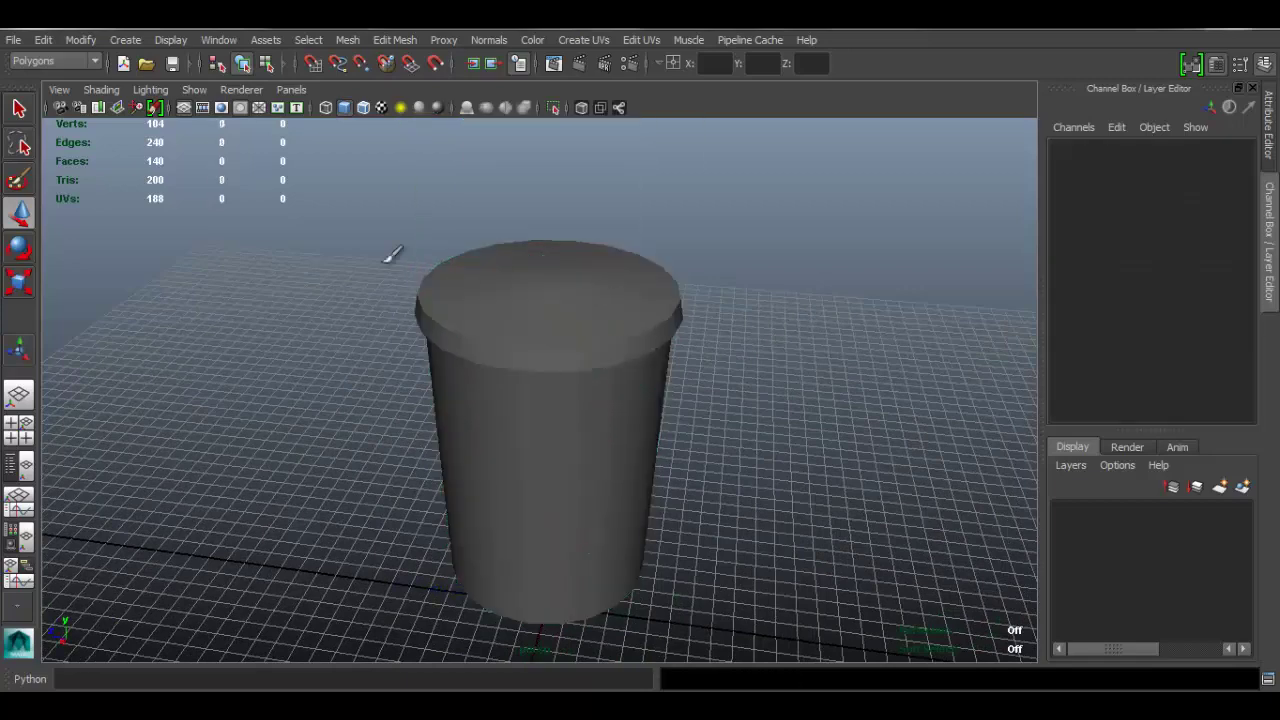
click(640, 368)
click(682, 468)
click(594, 454)
alt+middle_drag(640, 440, 654, 387)
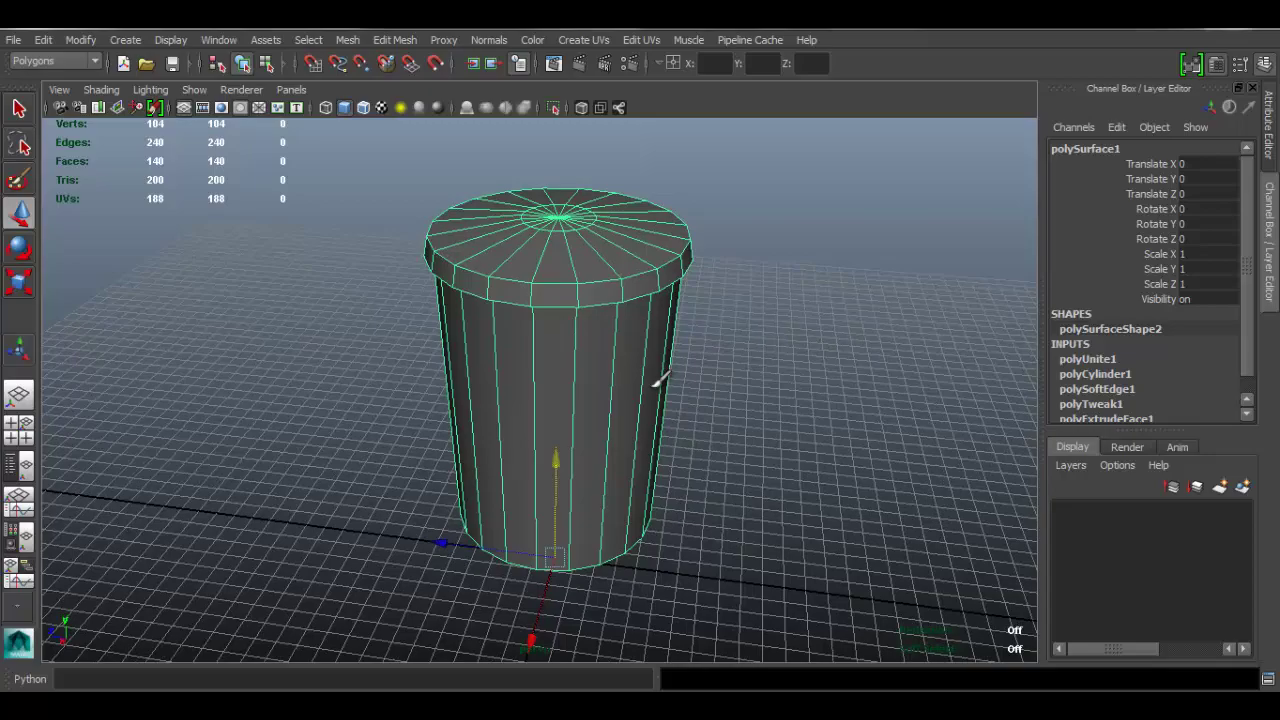
Step: Center the pivot of the combined trash can mesh
alt+drag(691, 354, 512, 283)
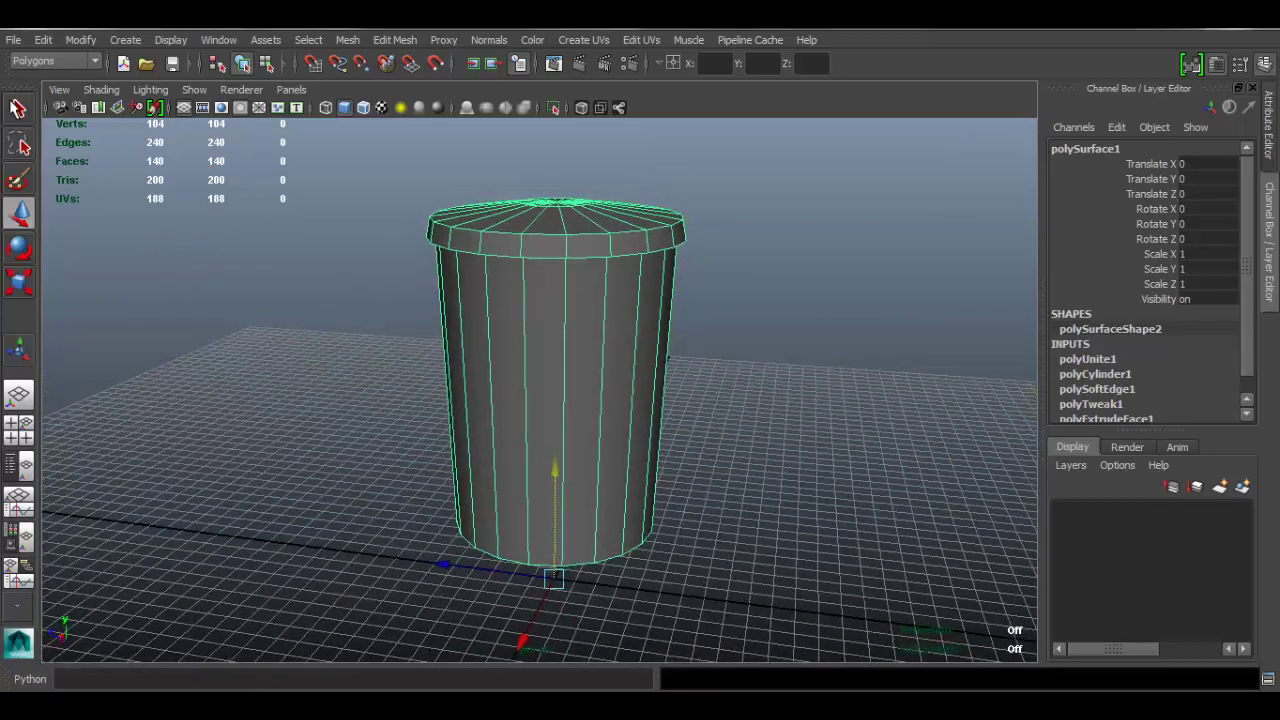
click(76, 39)
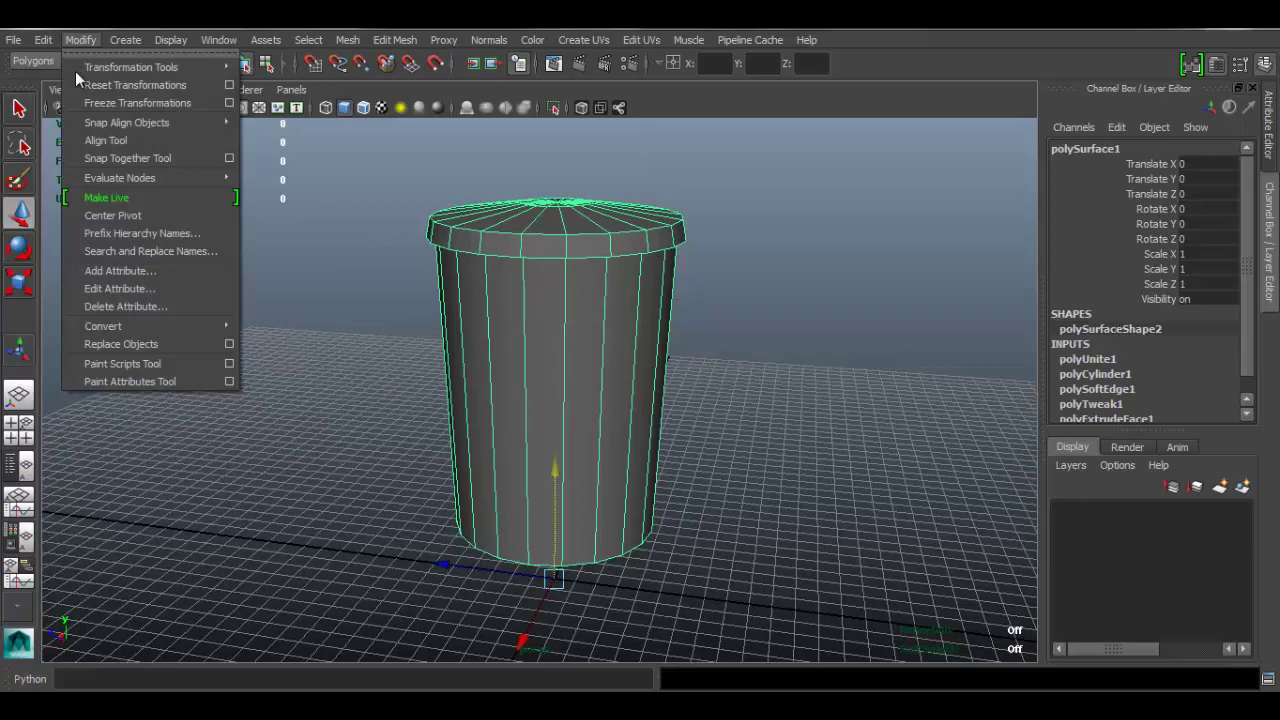
click(129, 217)
mouse_move(566, 343)
alt+mouse_down()
mouse_move(509, 366)
mouse_move(563, 360)
alt+mouse_up()
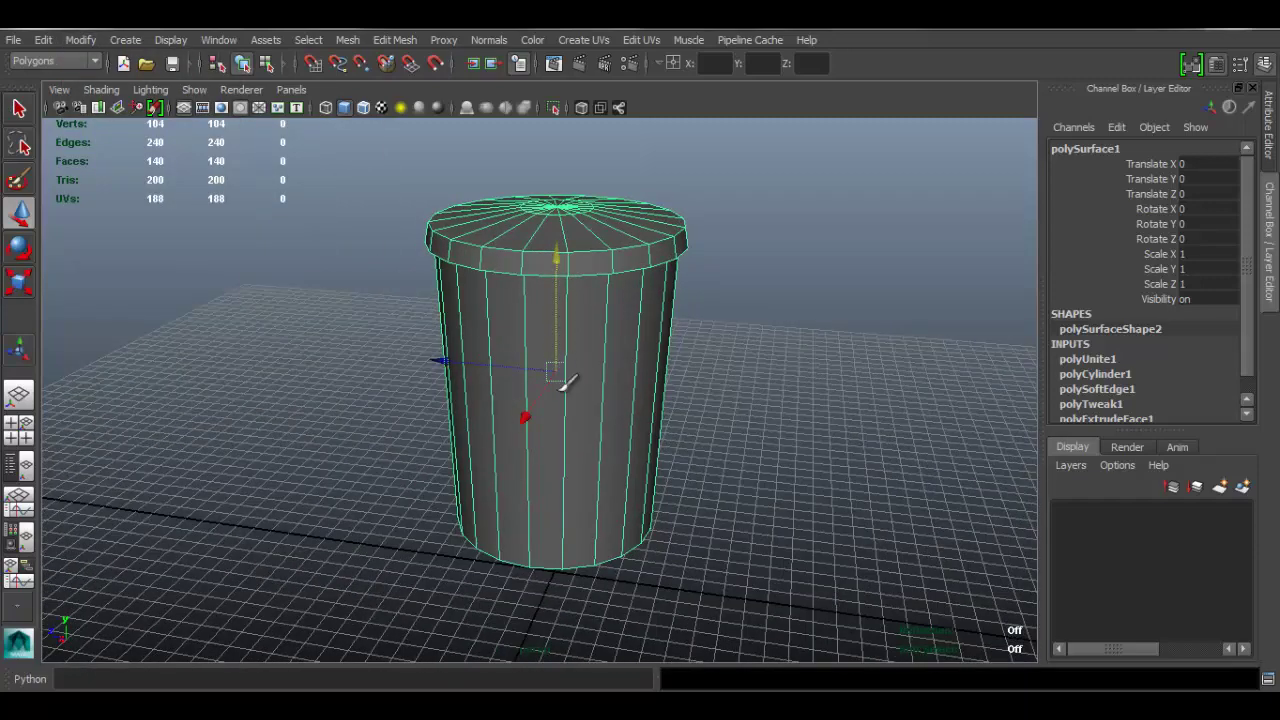
alt+drag(641, 344, 686, 316)
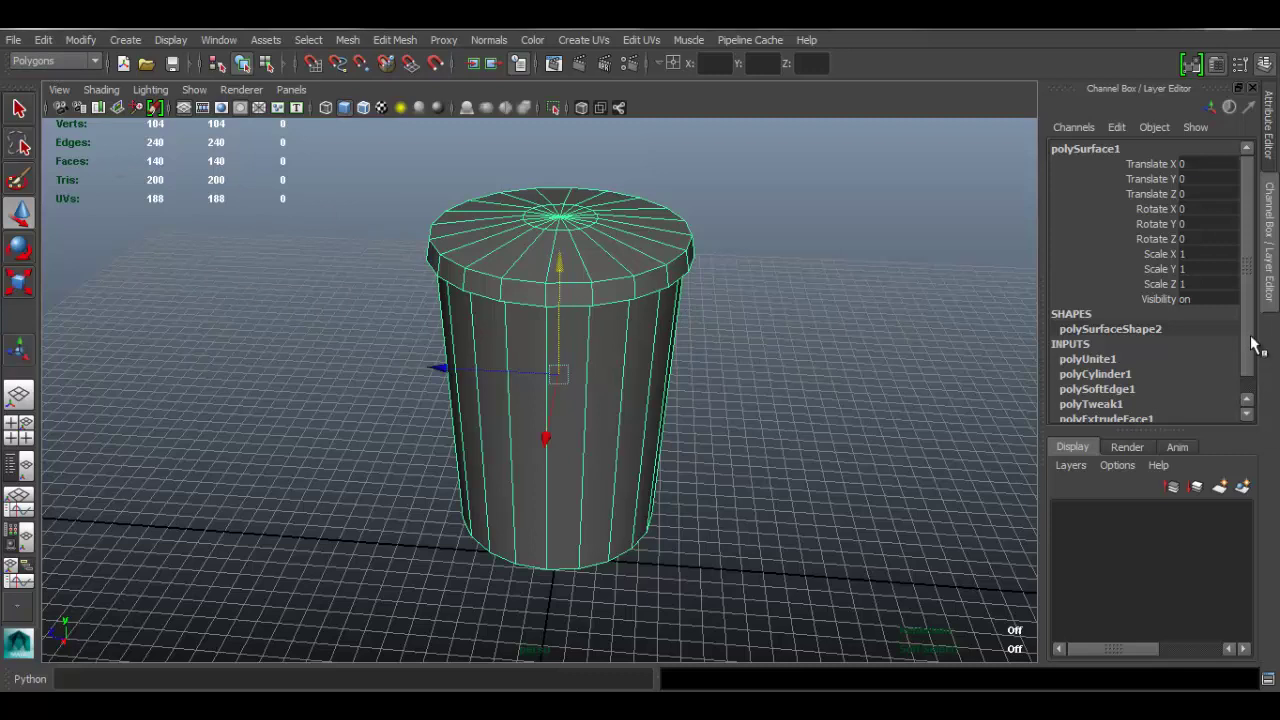
Step: Delete all construction history in the scene
drag(1247, 313, 1247, 332)
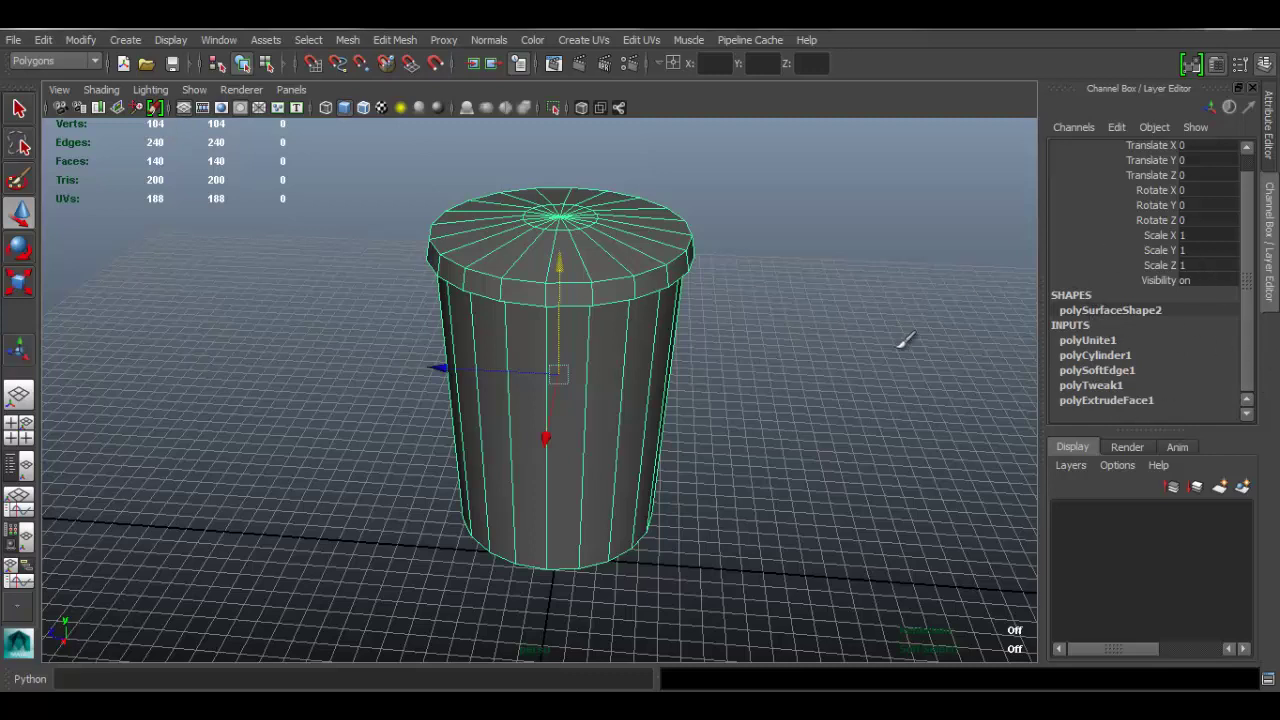
click(44, 40)
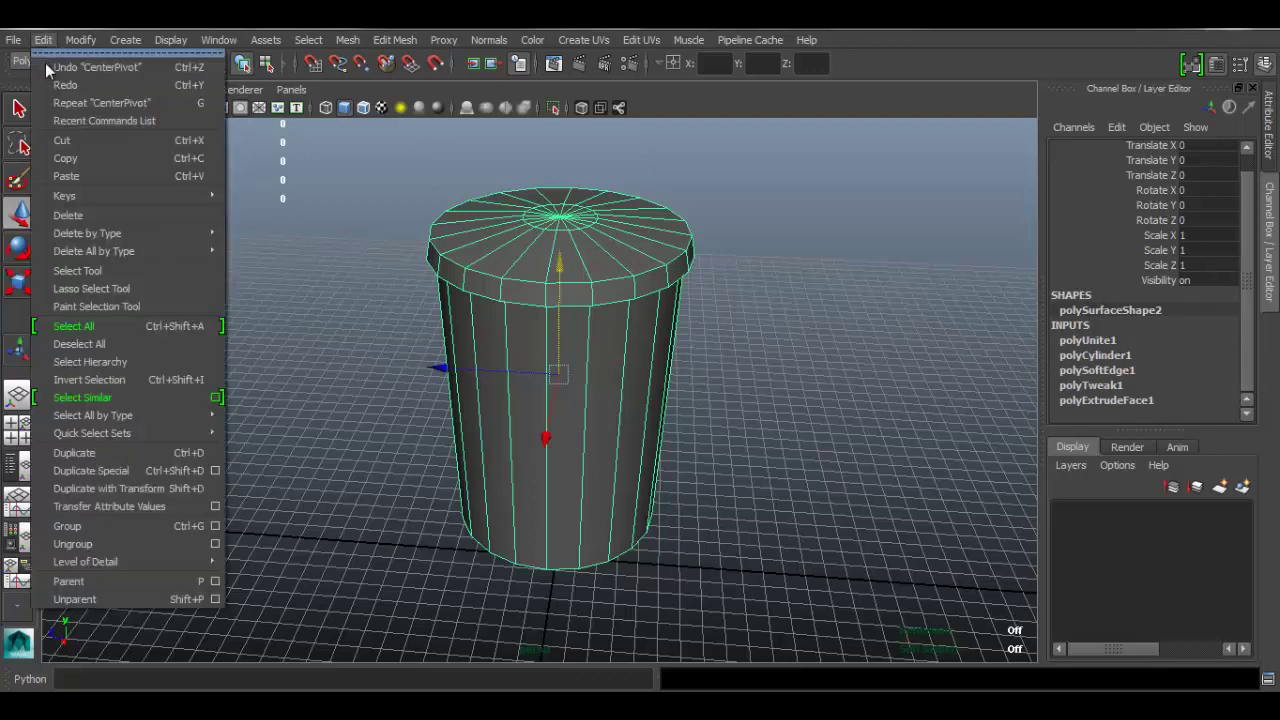
mouse_move(125, 256)
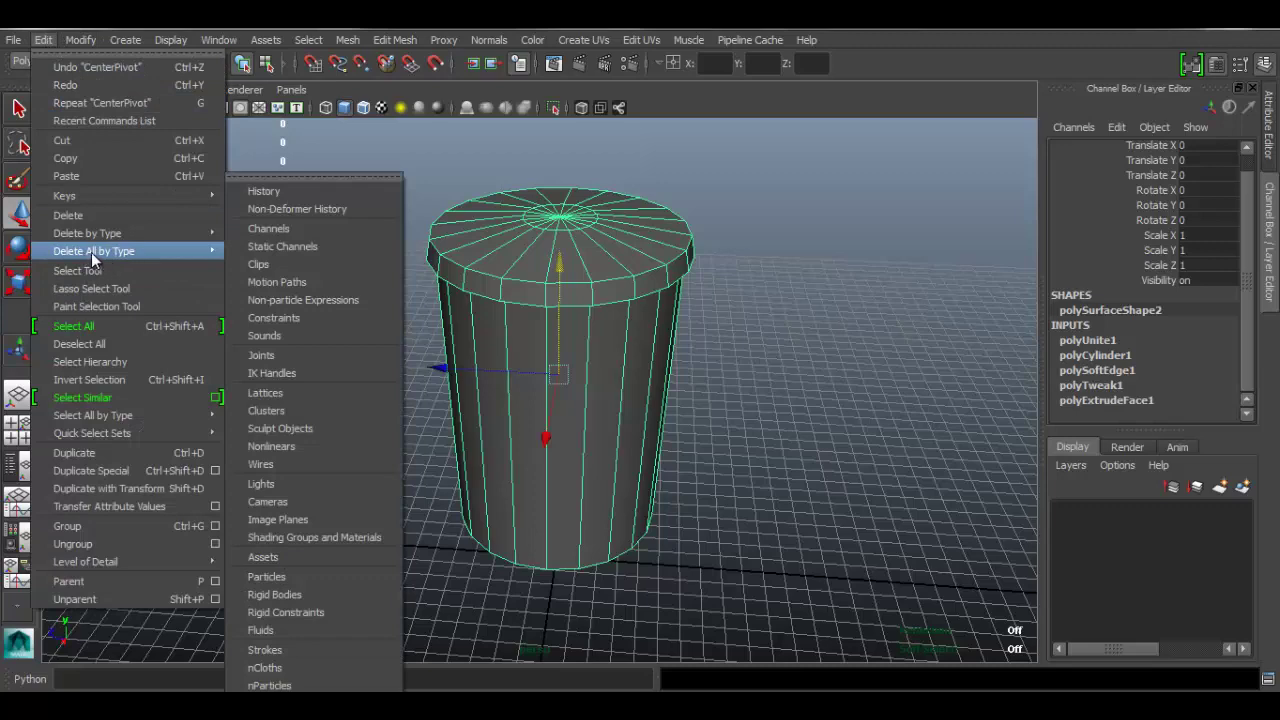
click(264, 191)
alt+drag(616, 273, 618, 286)
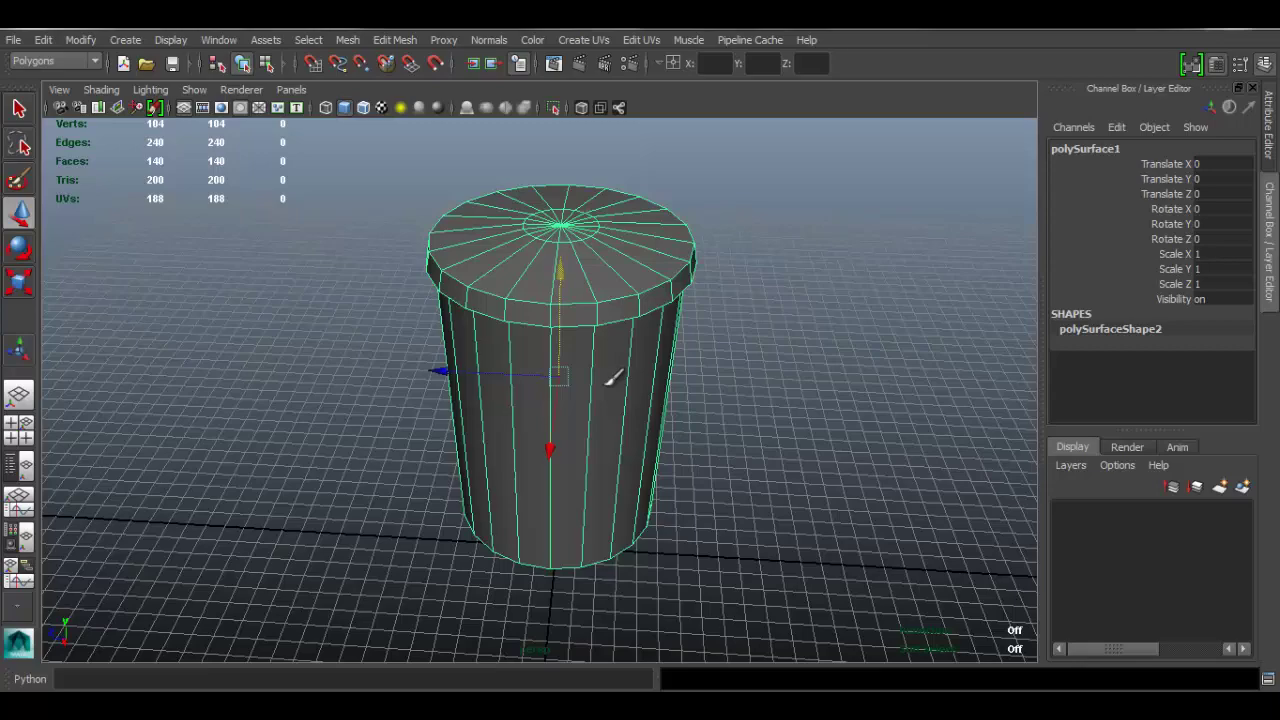
alt+drag(608, 382, 571, 300)
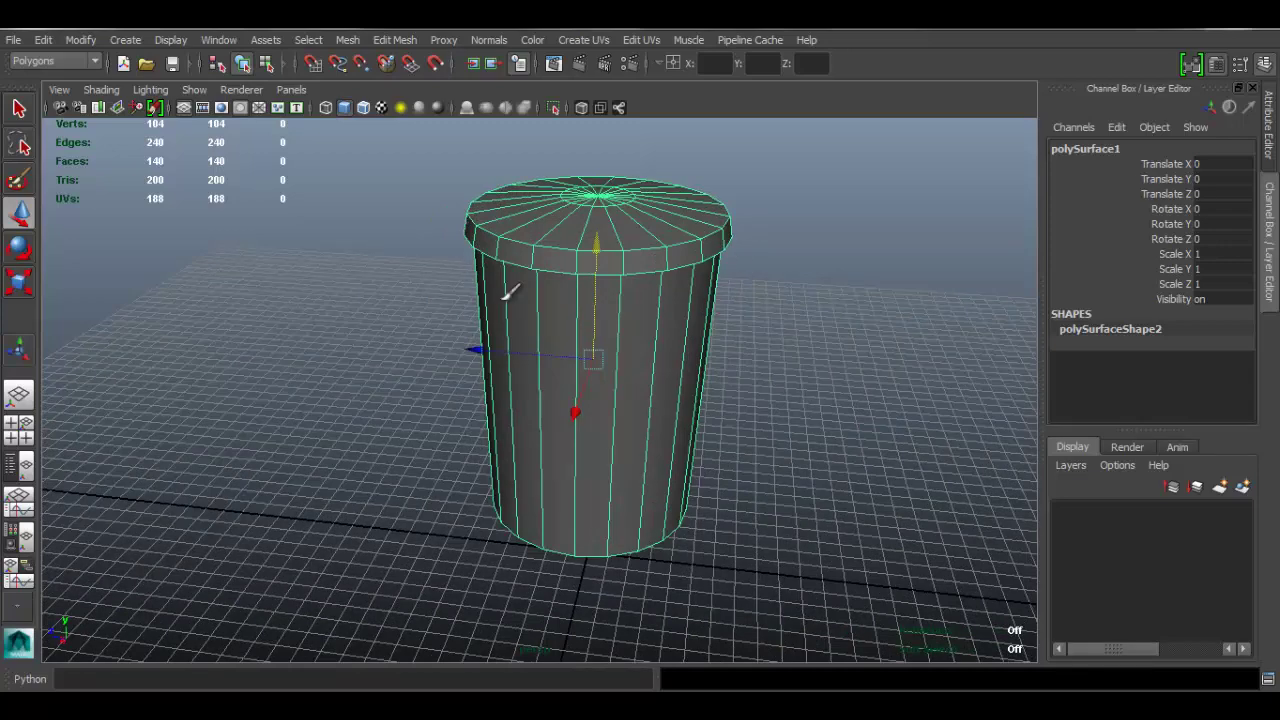
Step: Duplicate the trash can, move the copy along the Z axis clear of the original, and reselect the original
alt+drag(510, 291, 508, 312)
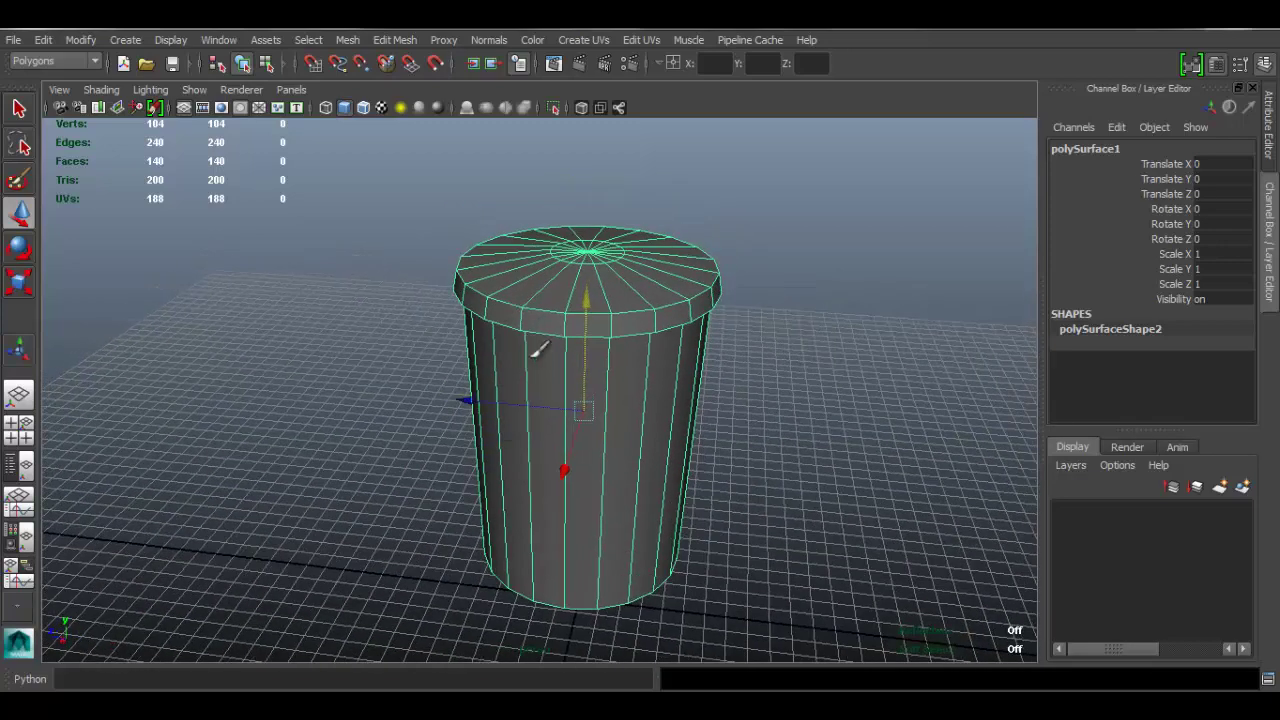
key(ctrl+d)
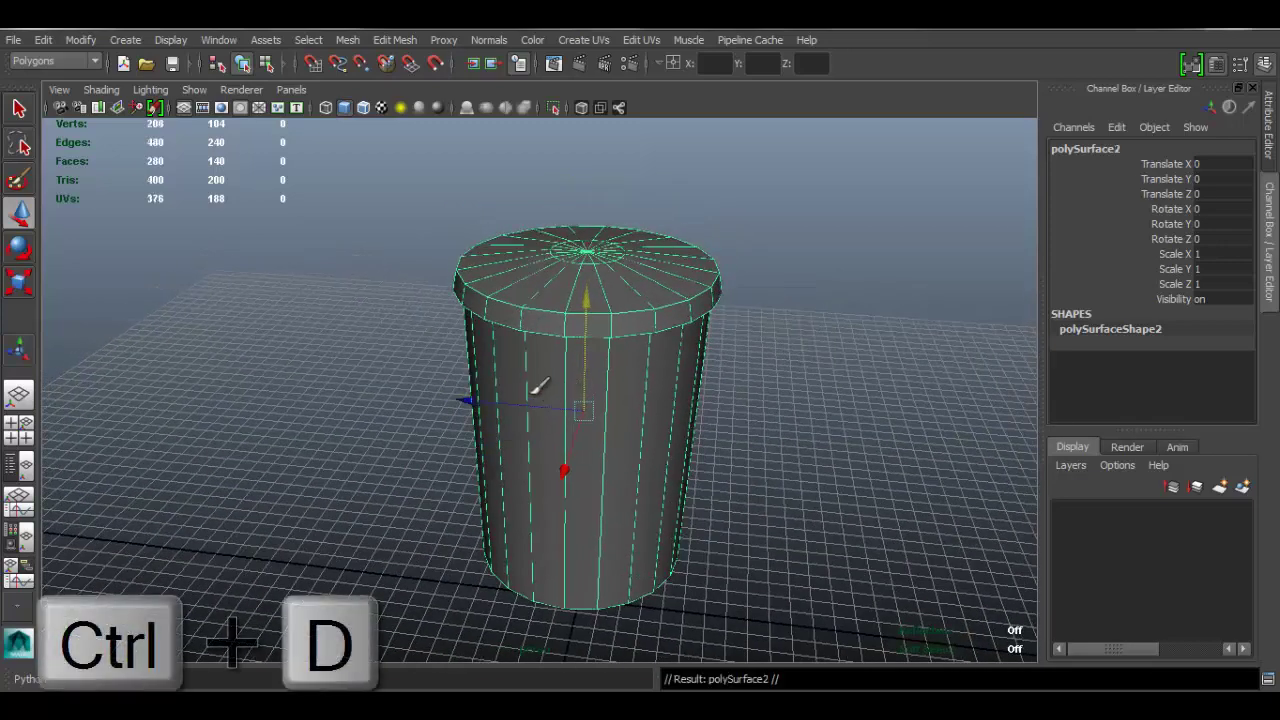
drag(470, 400, 148, 338)
alt+drag(471, 314, 251, 277)
click(770, 343)
mouse_move(764, 328)
alt+mouse_down()
mouse_move(820, 300)
mouse_move(770, 322)
alt+mouse_up()
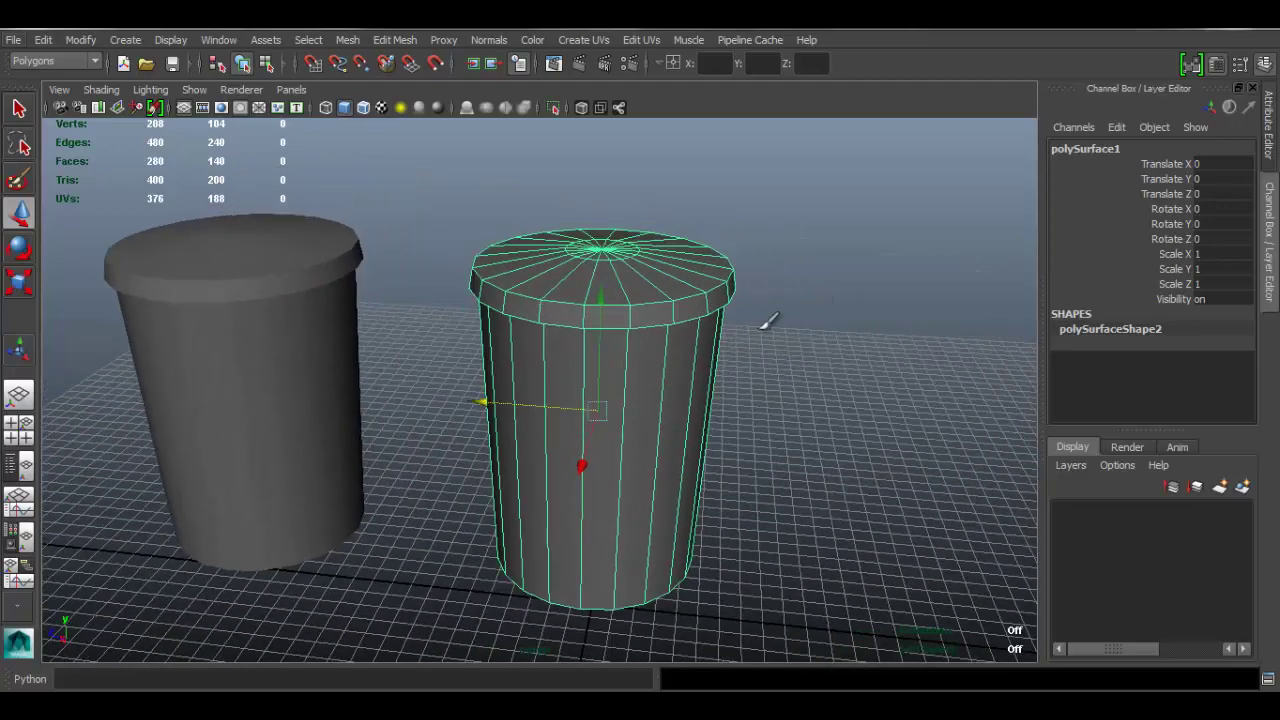
Step: Insert an edge loop around the original can's body a short distance below the lid
alt+drag(681, 357, 639, 493)
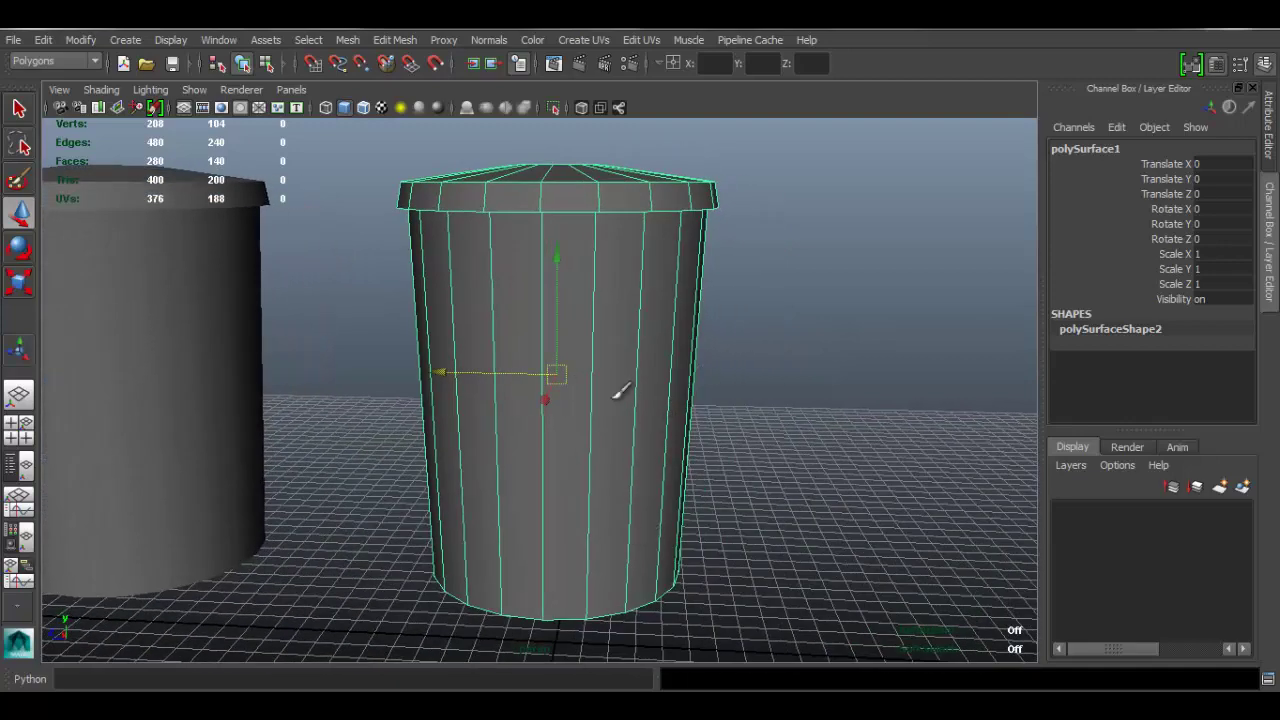
click(406, 44)
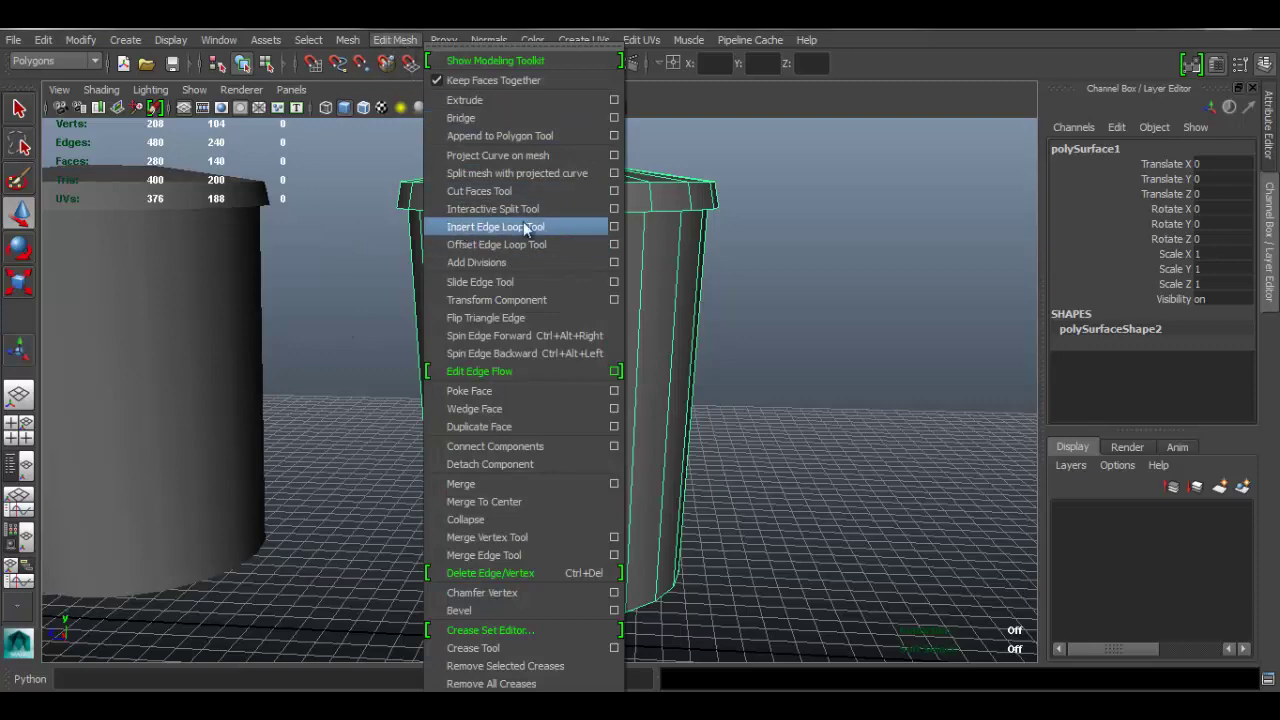
click(560, 227)
alt+middle_drag(606, 440, 606, 295)
alt+drag(608, 350, 620, 386)
alt+middle_drag(668, 348, 649, 272)
alt+right_drag(497, 411, 630, 385)
alt+middle_drag(646, 300, 655, 630)
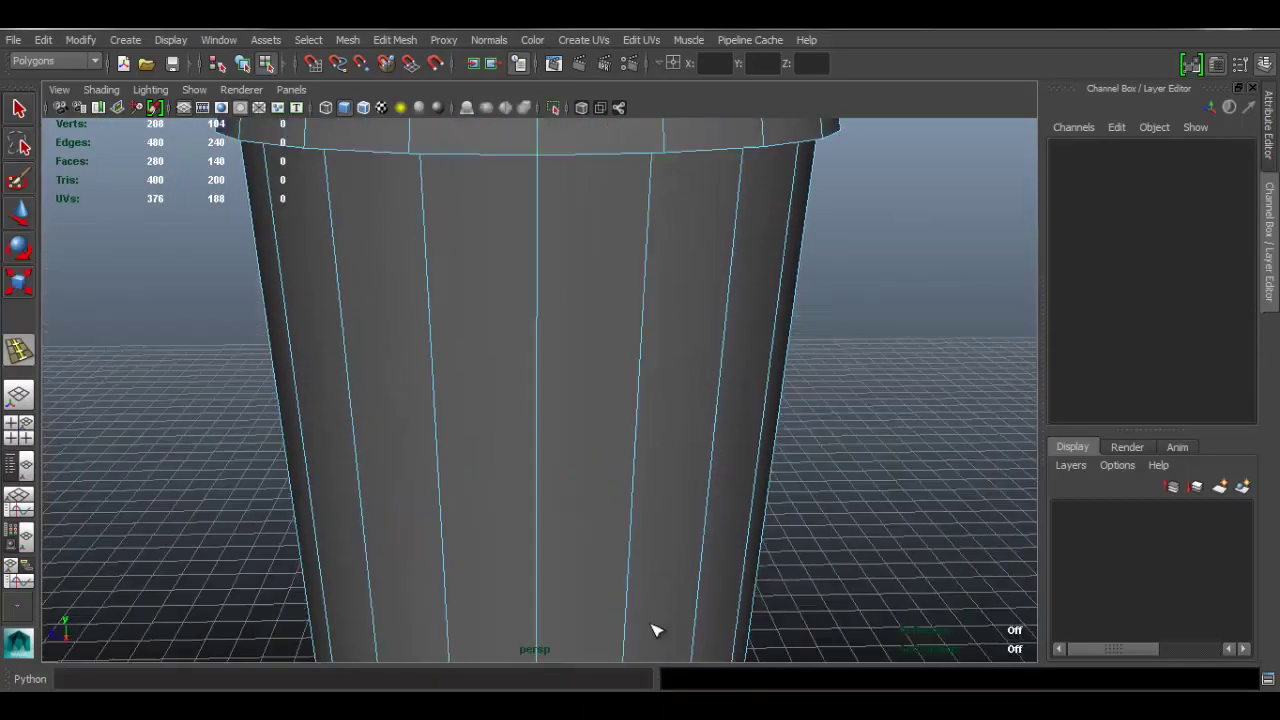
alt+drag(655, 630, 642, 360)
alt+middle_drag(633, 289, 626, 398)
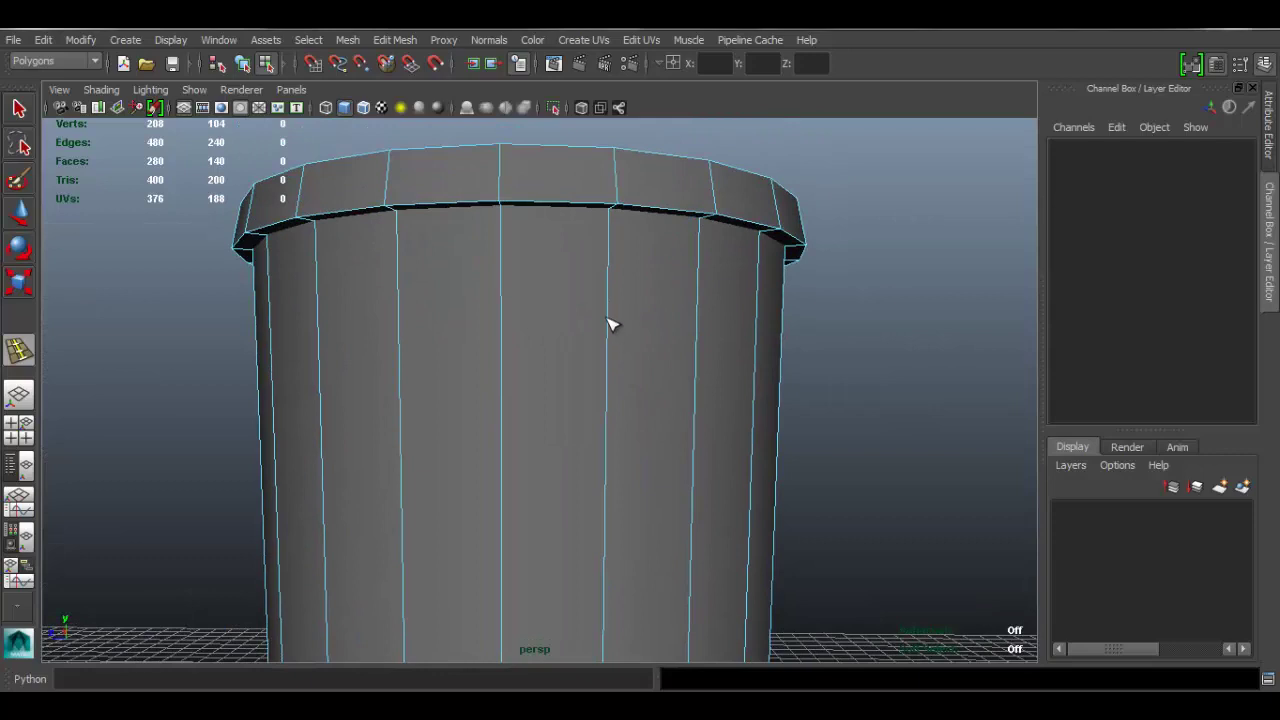
mouse_move(612, 320)
mouse_down()
mouse_move(608, 286)
mouse_move(614, 434)
mouse_move(614, 260)
mouse_move(617, 523)
mouse_move(634, 289)
mouse_move(634, 309)
mouse_up()
Step: Insert an edge loop around the lower body near the base and compare the can with the reference photos in Windows Live Photo Gallery
alt+drag(634, 309, 753, 324)
alt+right_drag(753, 324, 580, 560)
mouse_move(576, 587)
mouse_down()
mouse_move(574, 563)
mouse_move(577, 574)
mouse_up()
mouse_move(651, 357)
alt+mouse_down()
mouse_move(651, 345)
mouse_move(659, 363)
alt+mouse_up()
click(604, 704)
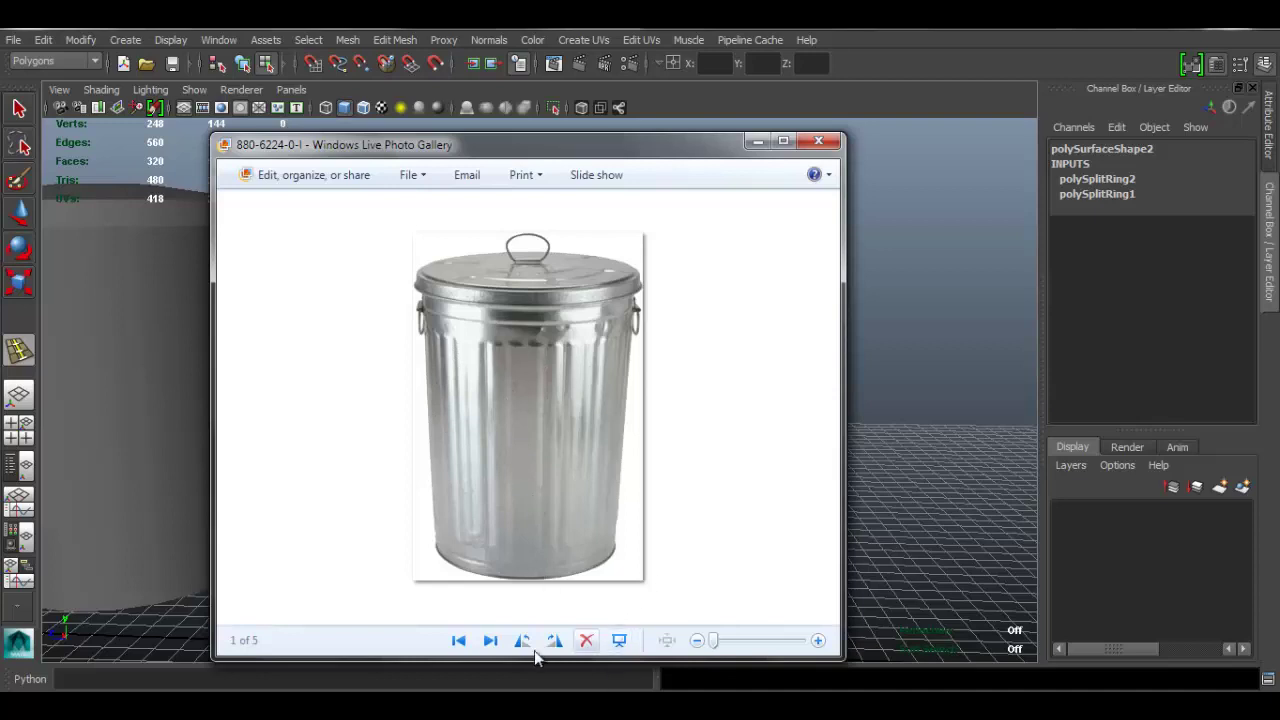
click(490, 641)
scroll(560, 436, up, 2)
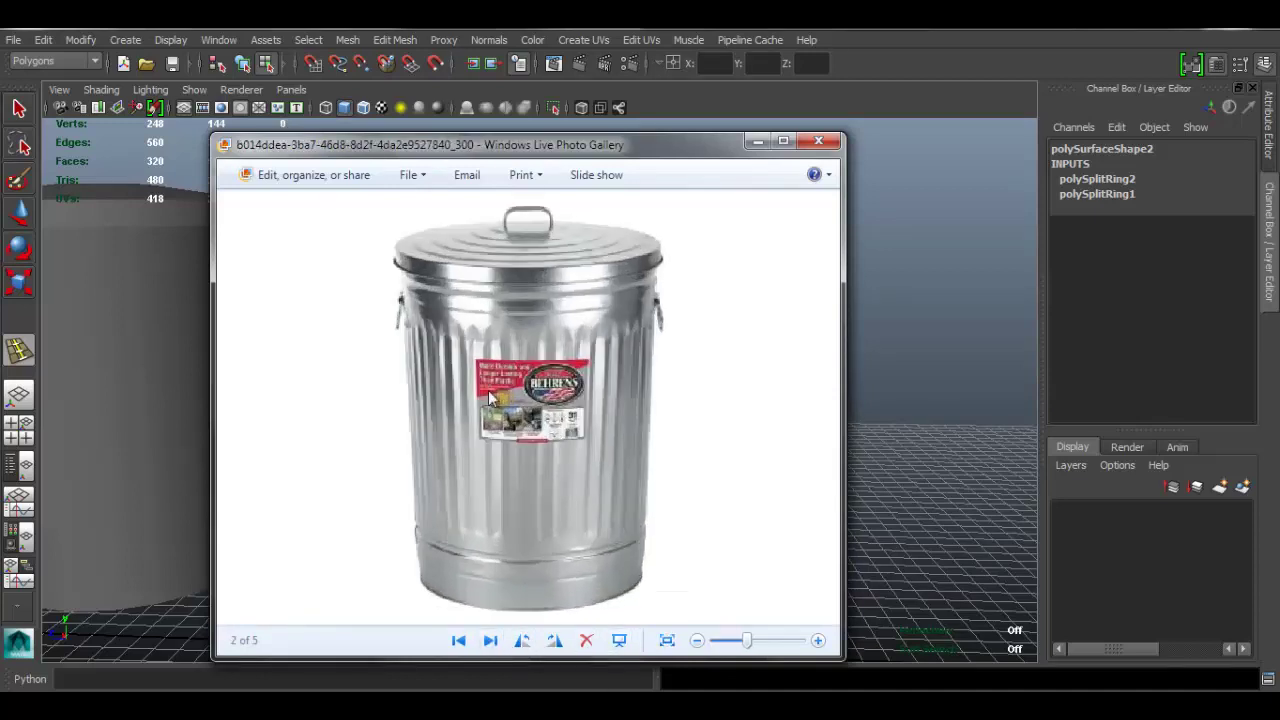
click(757, 141)
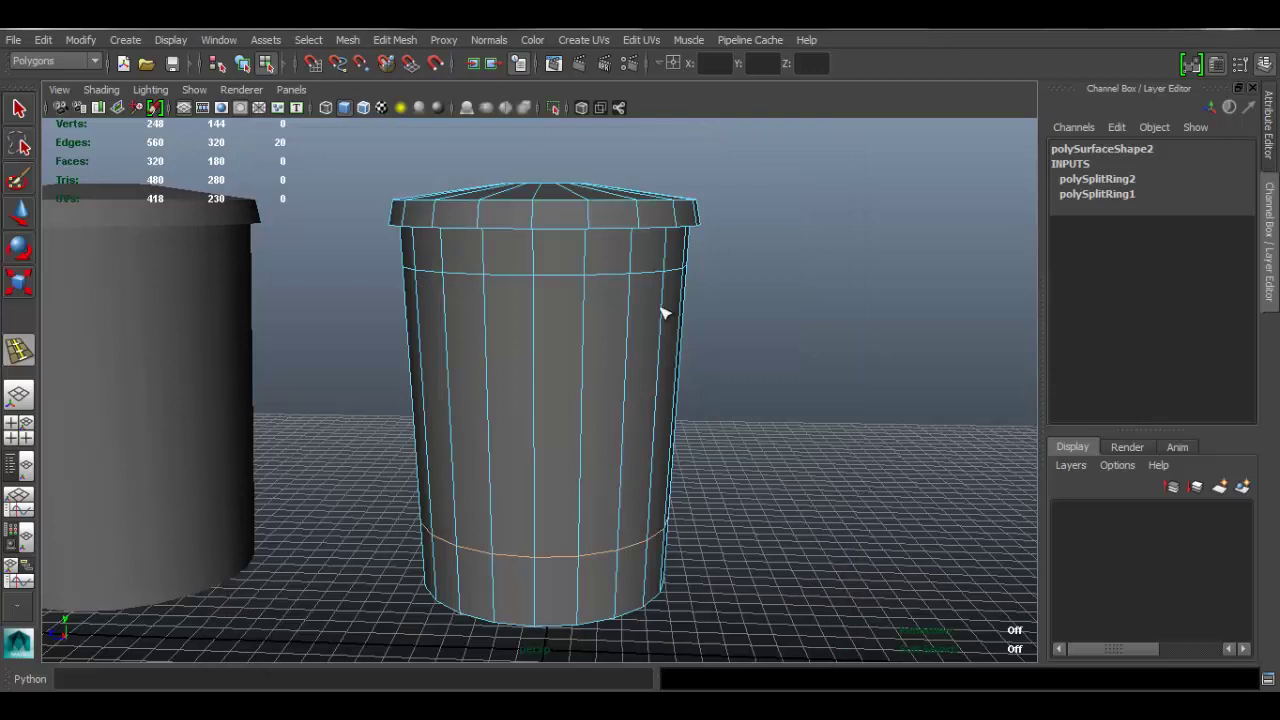
Step: Select all faces of the original can's body in face mode, leaving the lid unselected
key(q)
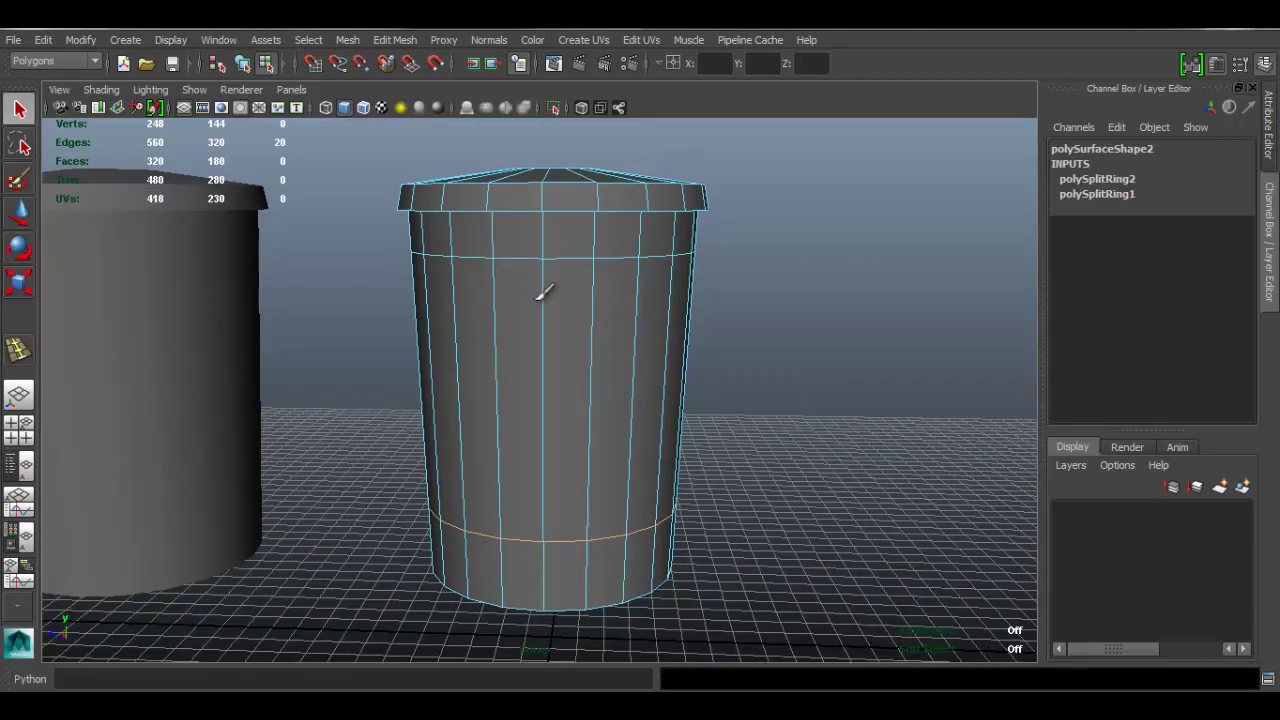
alt+drag(620, 357, 463, 352)
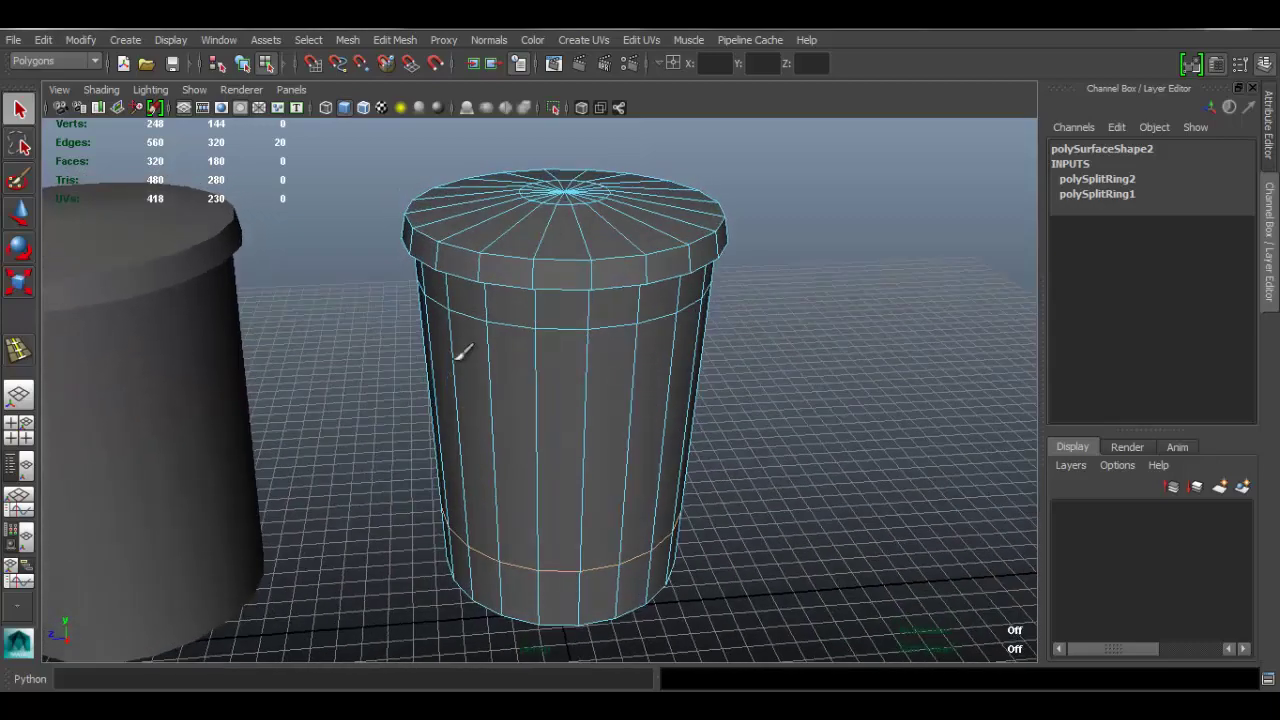
right_click(503, 255)
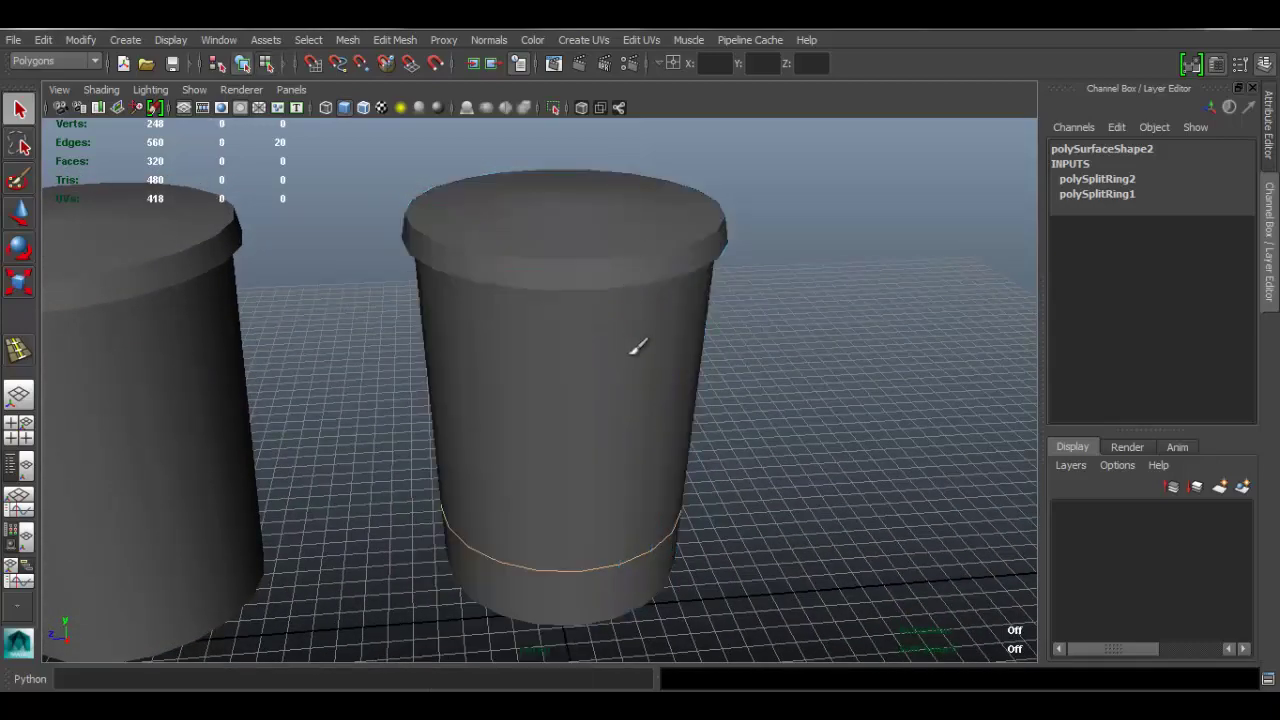
click(640, 348)
alt+drag(640, 351, 560, 260)
right_click(555, 258)
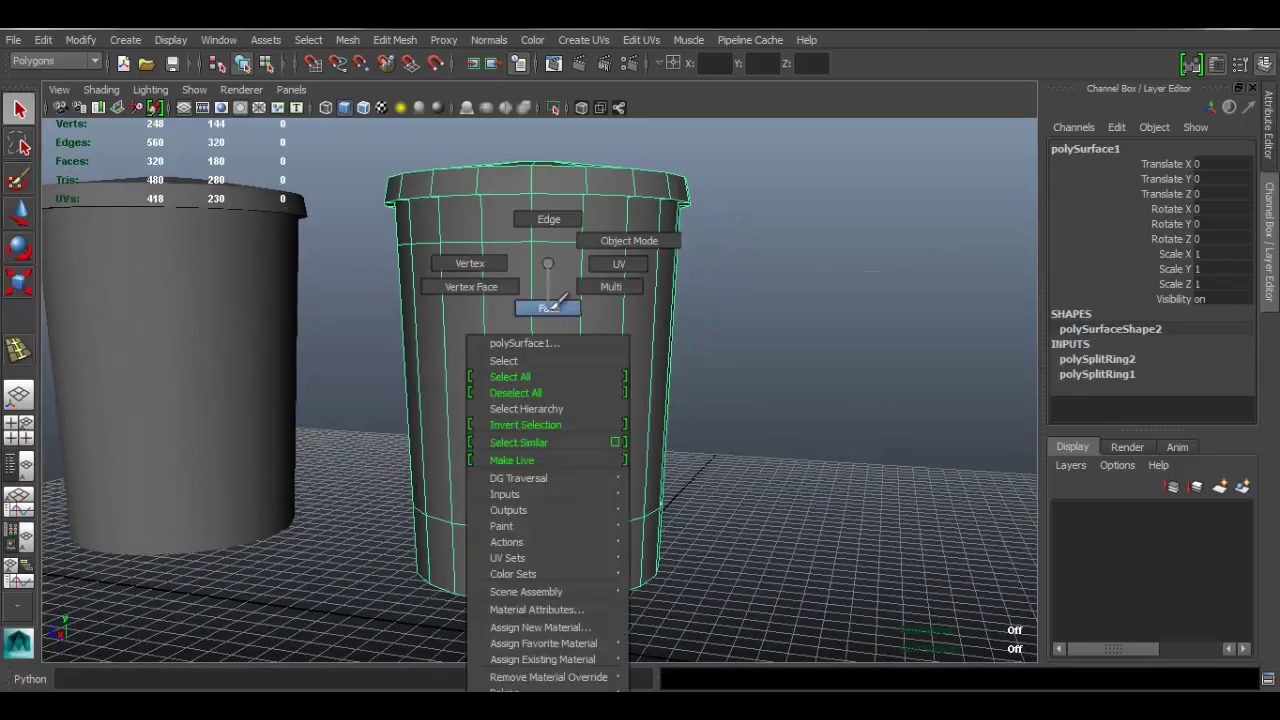
click(549, 308)
click(549, 307)
double_click(549, 308)
alt+drag(718, 421, 643, 288)
alt+drag(565, 266, 646, 346)
alt+drag(686, 386, 634, 309)
alt+drag(678, 413, 585, 290)
Step: Subdivide the selected body faces with Add Divisions and clear the selection
click(395, 40)
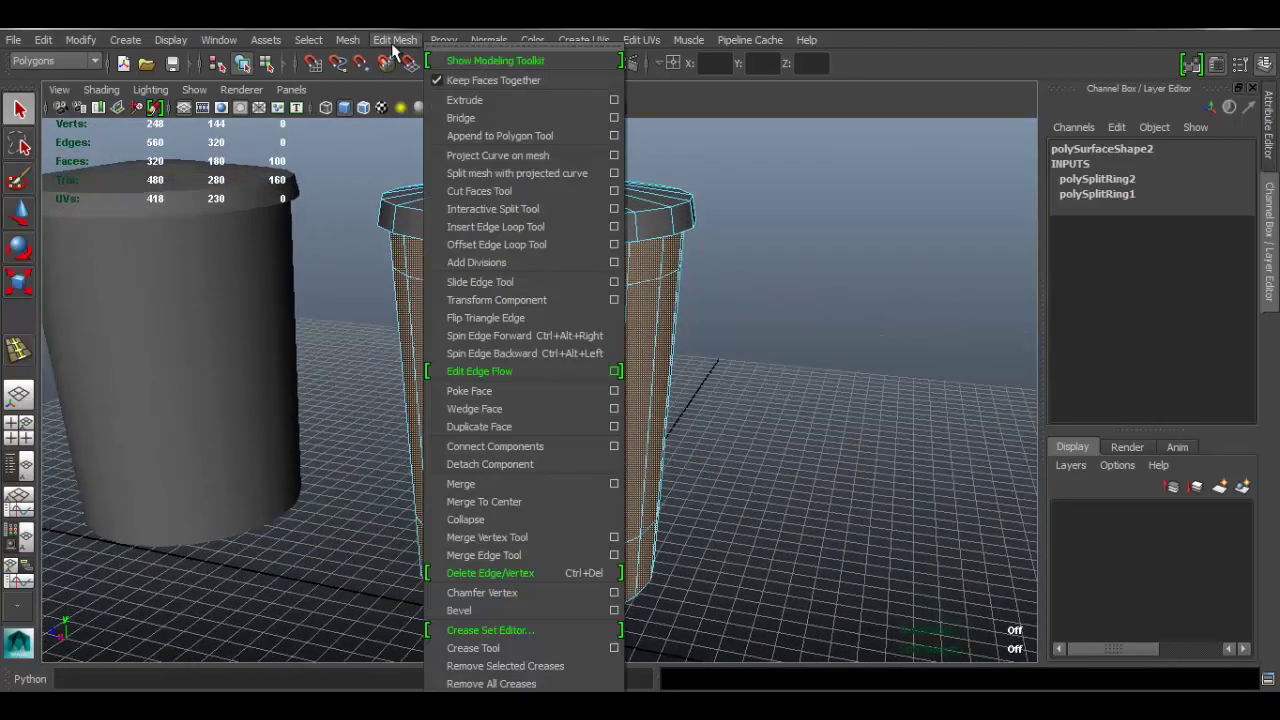
click(506, 263)
click(825, 275)
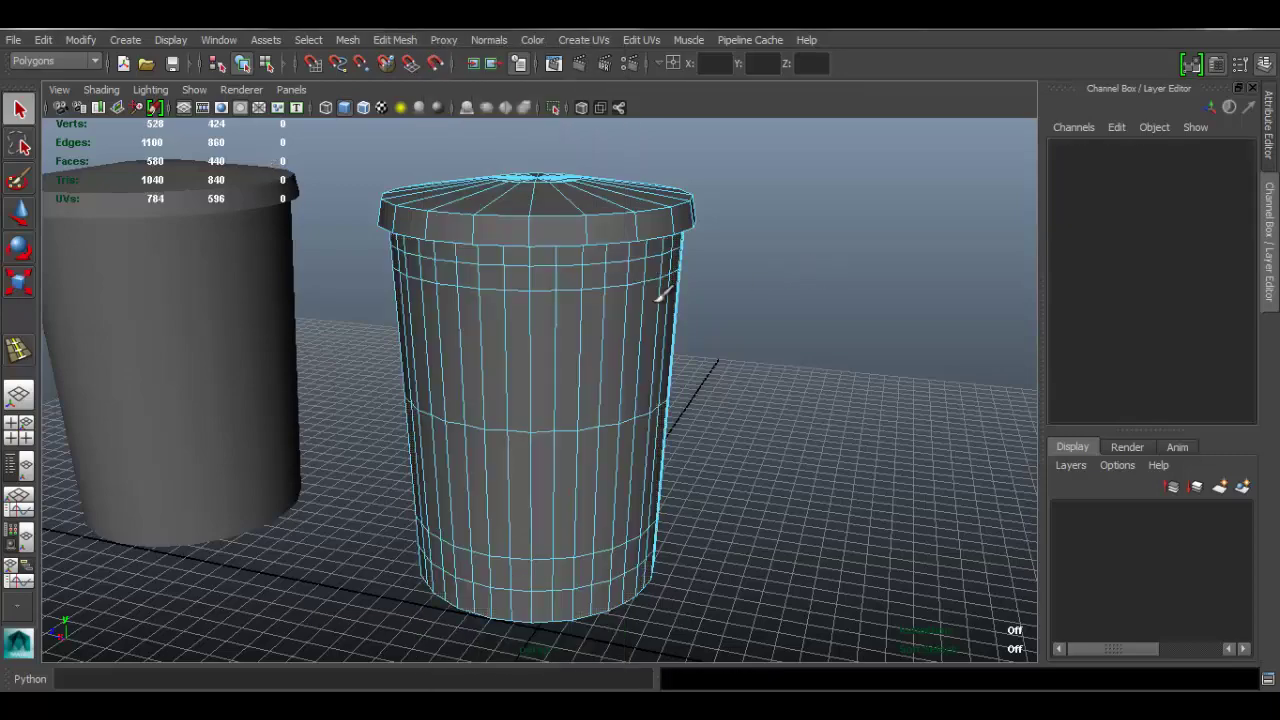
alt+drag(551, 306, 555, 318)
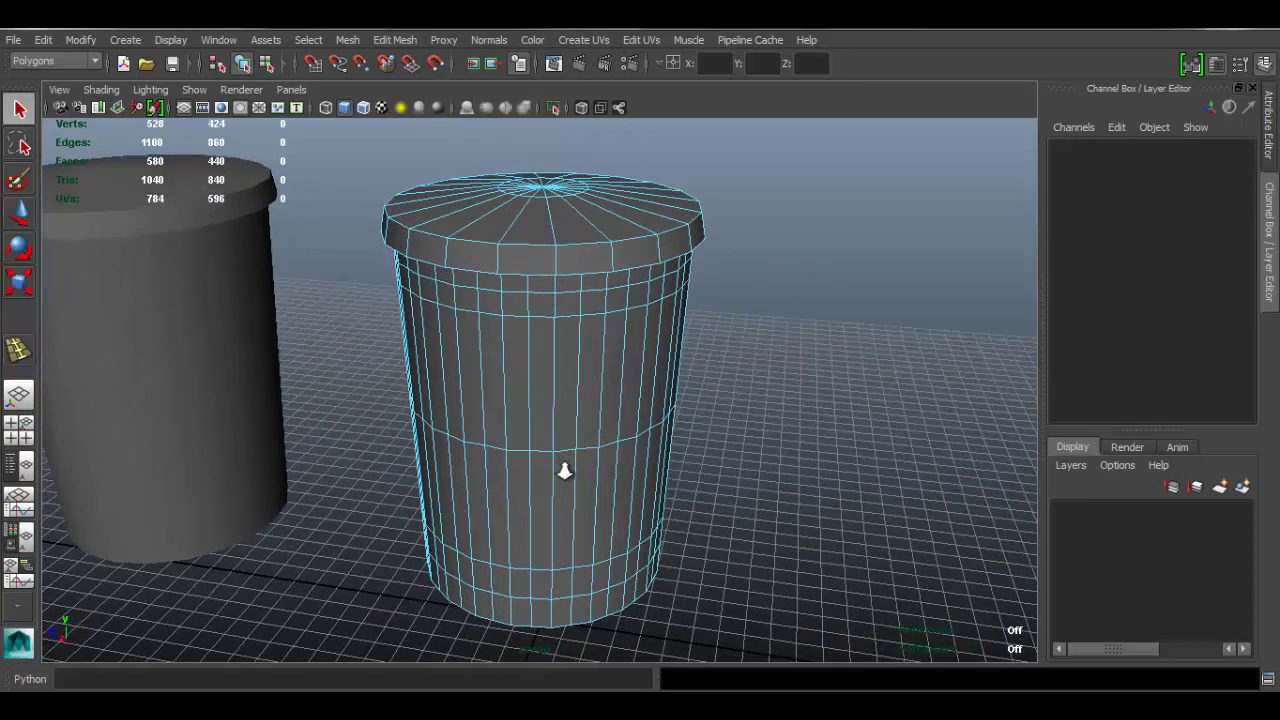
alt+right_drag(564, 469, 620, 483)
alt+drag(611, 442, 599, 405)
Step: Check the ribs in the reference photo and select two alternating columns of faces between the body's upper and lower edge loops
click(590, 702)
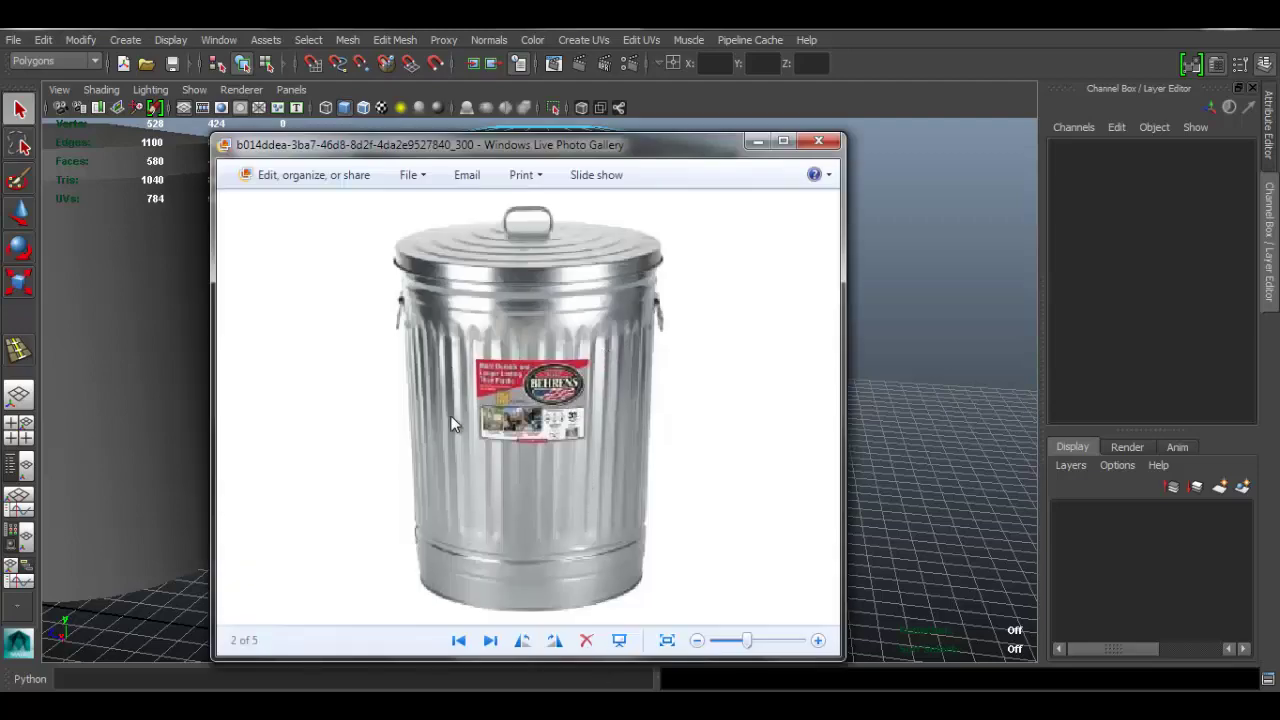
click(758, 142)
alt+middle_drag(597, 446, 600, 411)
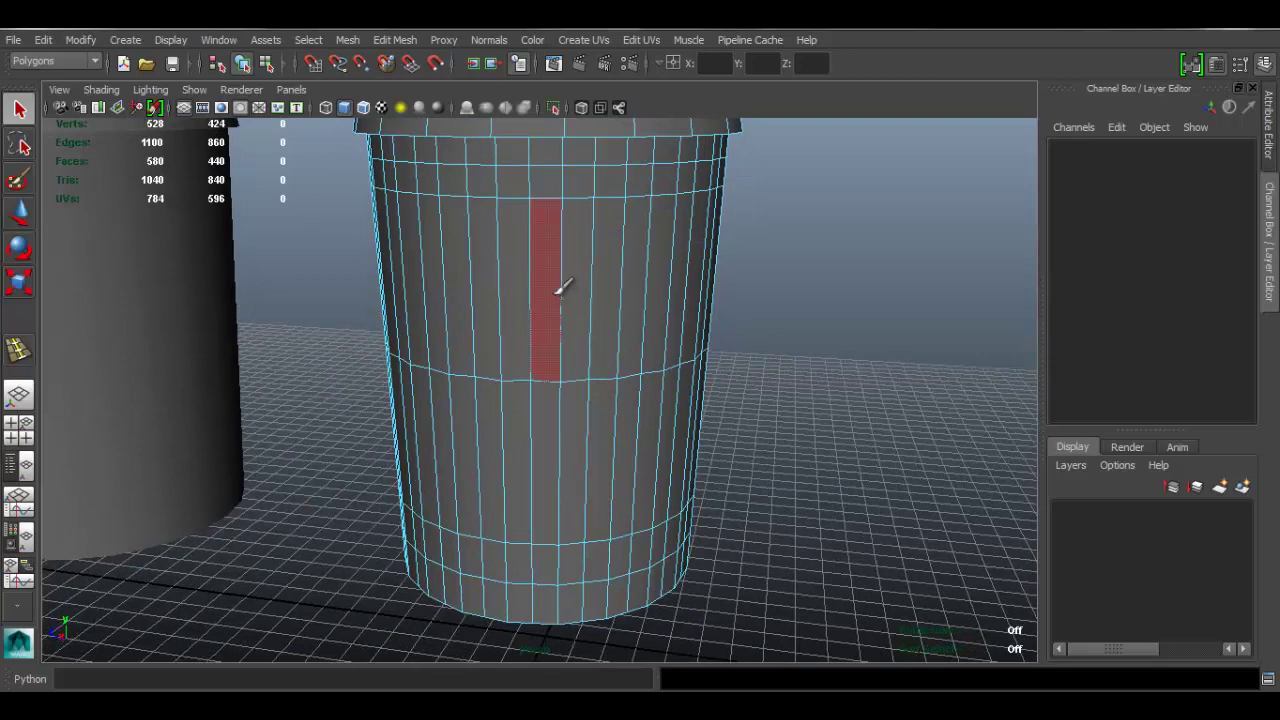
click(560, 290)
shift+click(545, 420)
shift+click(609, 275)
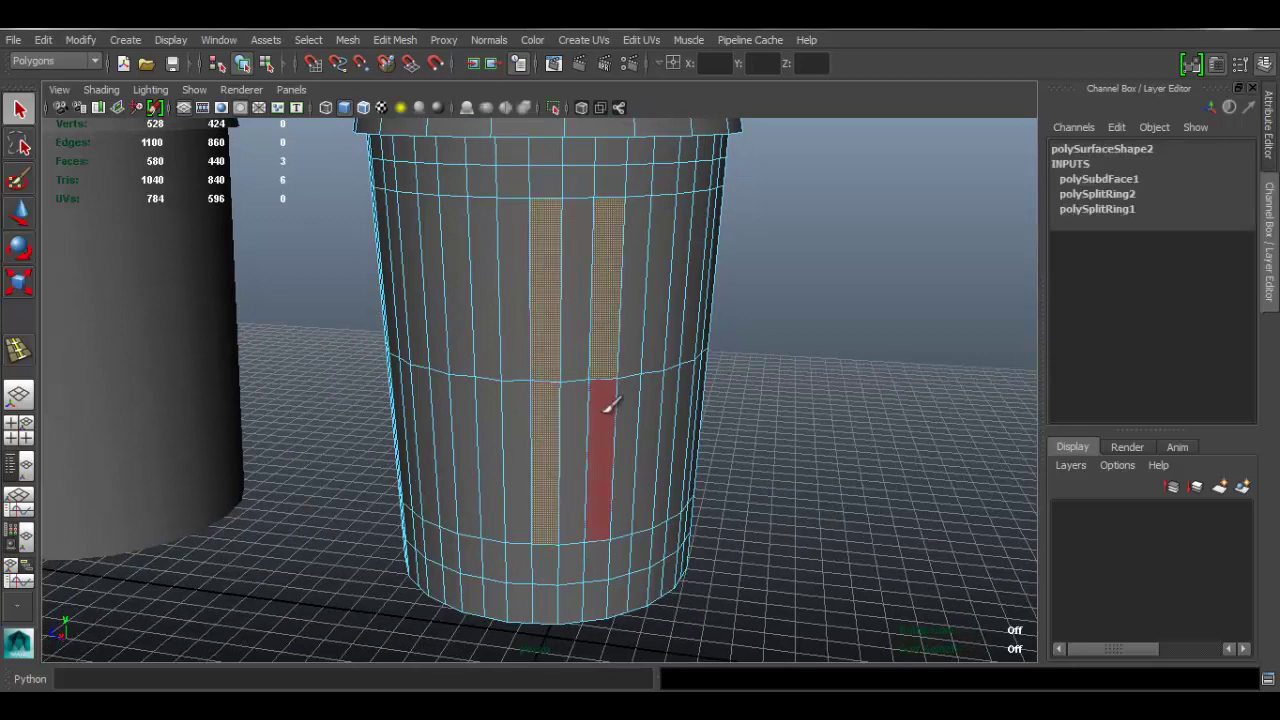
shift+click(607, 407)
Step: Restart the face selection and select three alternating columns of faces between the body's upper and lower edge loops
click(565, 300)
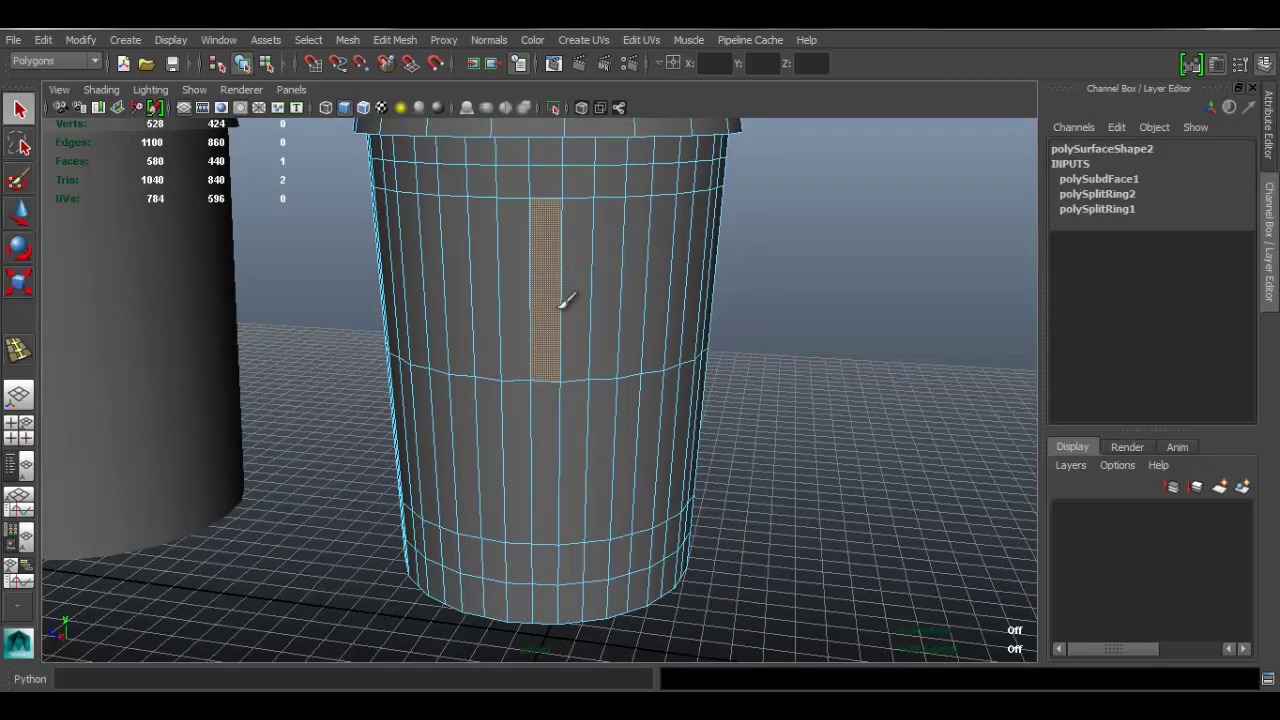
alt+drag(558, 306, 549, 309)
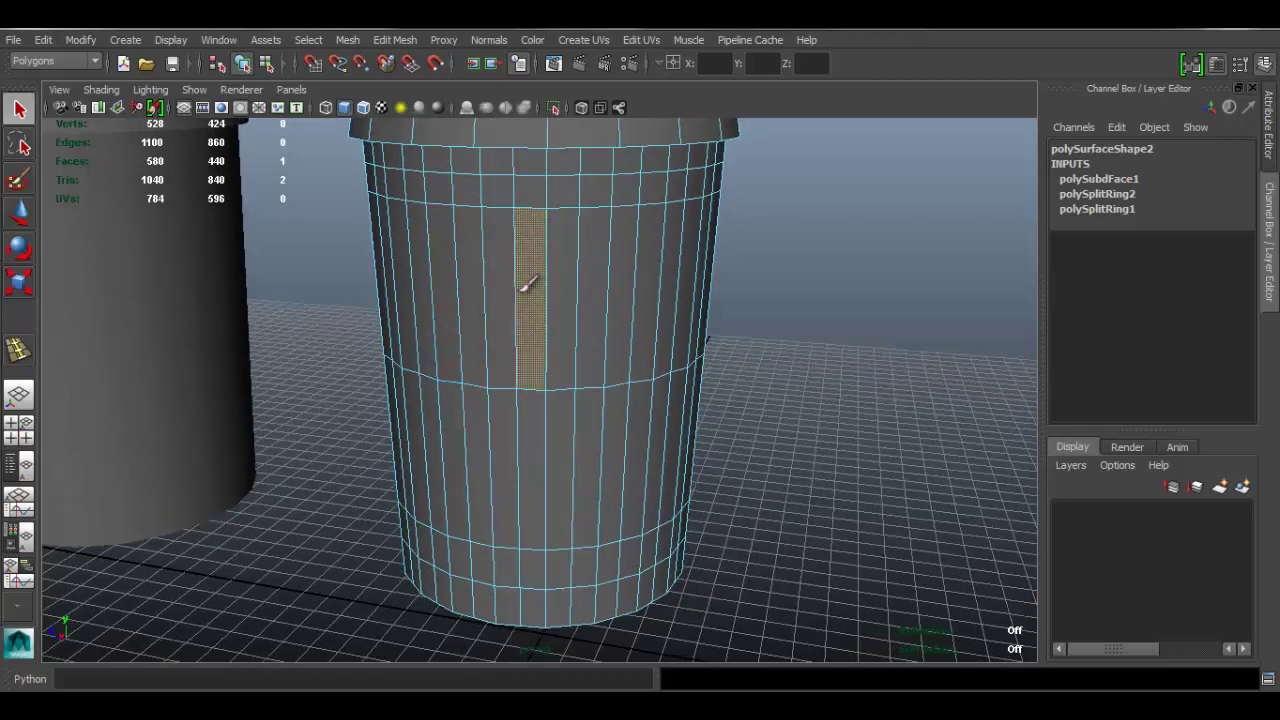
shift+click(548, 420)
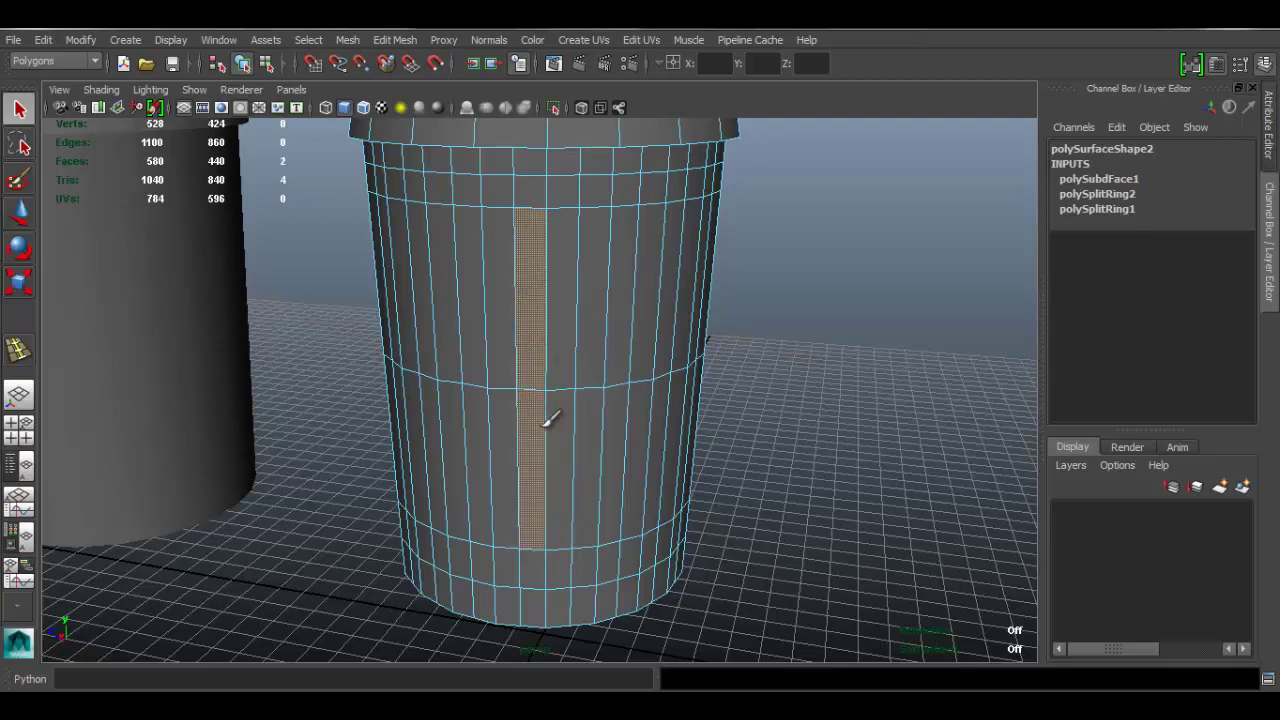
shift+click(603, 300)
shift+click(600, 410)
shift+click(648, 300)
shift+click(640, 410)
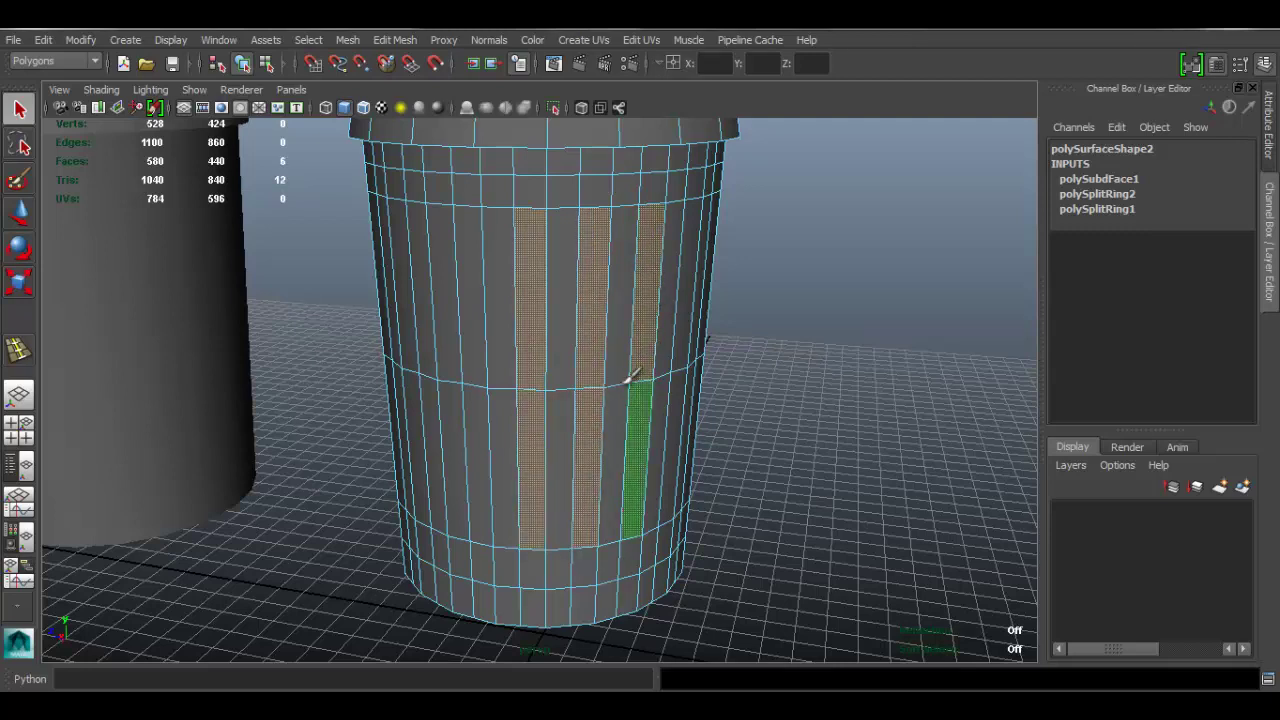
Step: Add two alternating face columns on the other side of the first column to the selection
shift+click(474, 292)
shift+click(488, 410)
shift+click(435, 310)
shift+click(442, 400)
Step: Continue around the can body, adding three more alternating full-height face columns to the selection
alt+drag(774, 347, 745, 335)
alt+drag(636, 288, 480, 329)
shift+click(568, 352)
shift+click(558, 412)
shift+click(616, 345)
shift+click(606, 417)
shift+click(480, 329)
shift+click(486, 410)
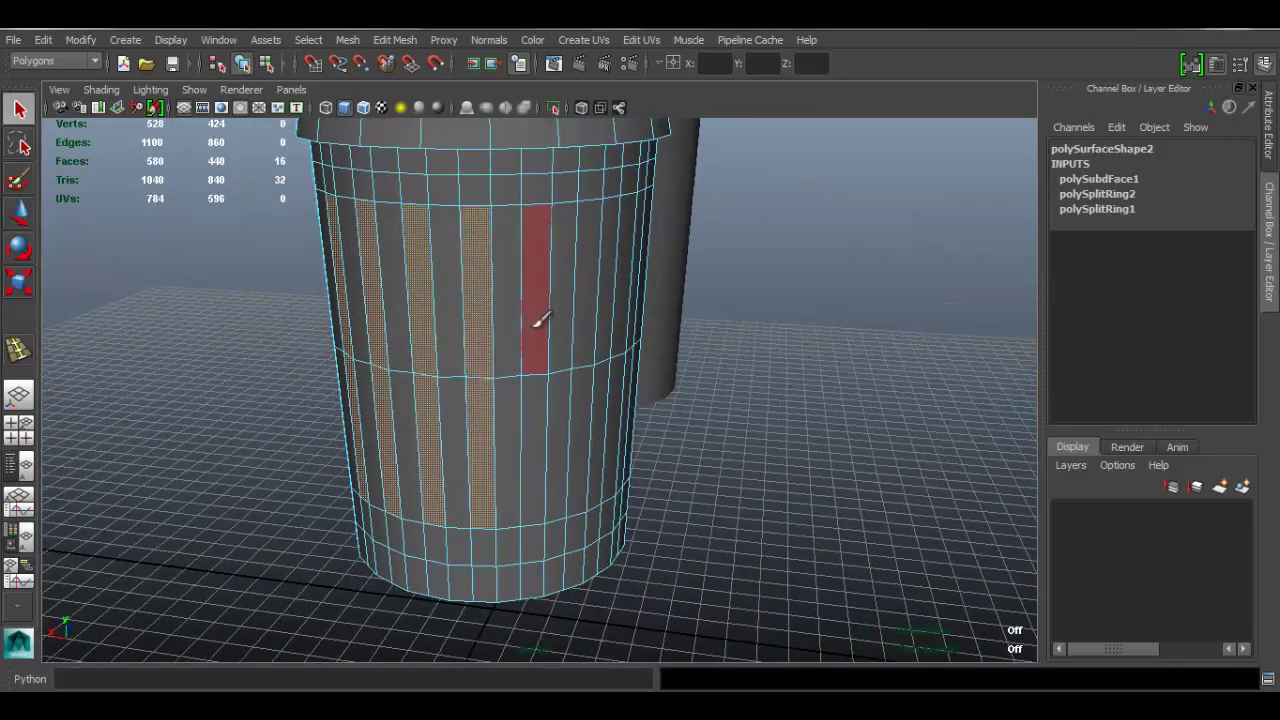
Step: Extend the selection around the body by four further alternating columns, including both the upper and lower faces of each
shift+click(540, 321)
shift+click(536, 405)
shift+click(586, 355)
shift+click(584, 400)
alt+drag(606, 358, 510, 329)
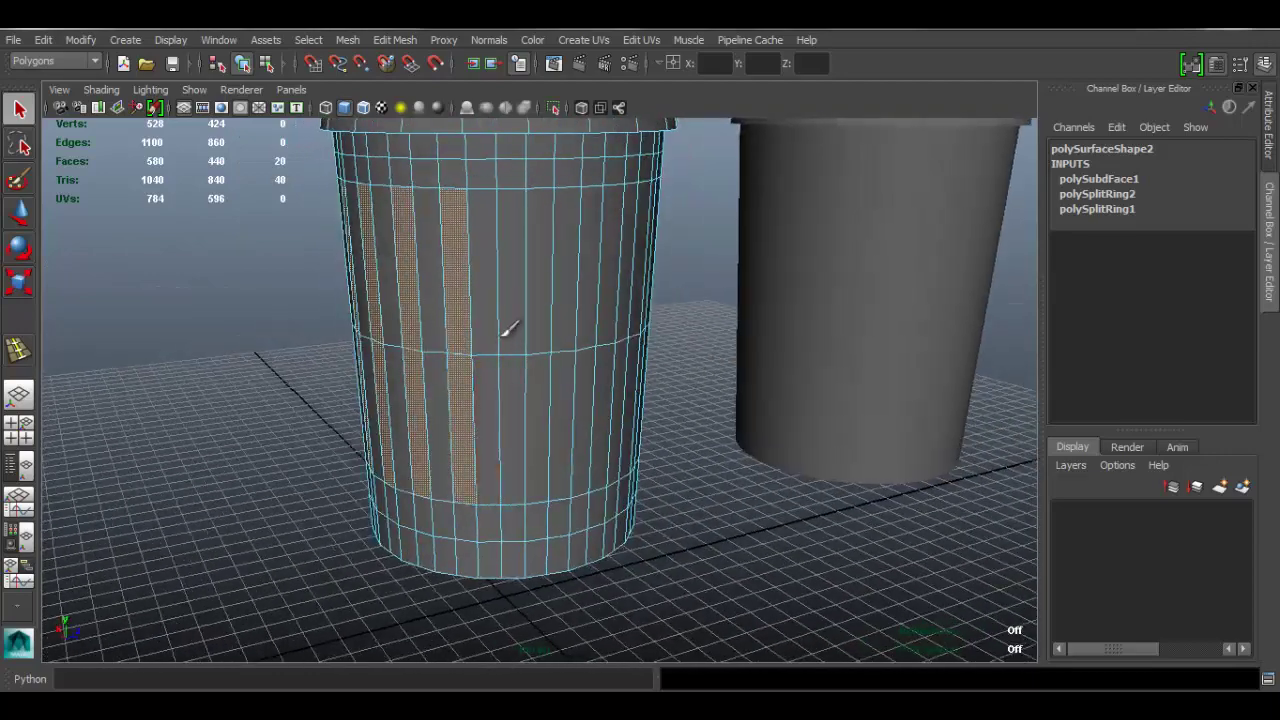
shift+click(510, 333)
shift+click(523, 388)
shift+click(565, 314)
shift+click(567, 384)
Step: Select the remaining alternating columns so every second column around the body is selected, and check the selection from all sides
alt+drag(655, 352, 525, 360)
shift+click(518, 245)
shift+click(521, 460)
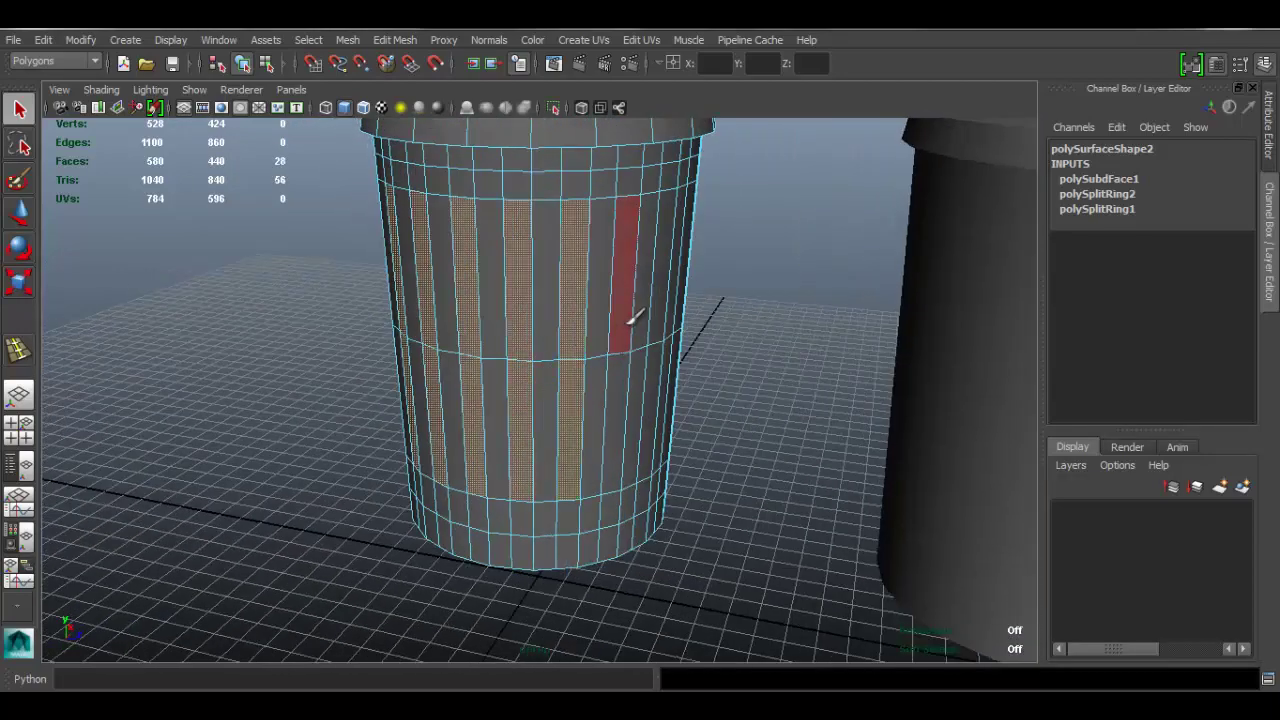
alt+drag(623, 381, 590, 330)
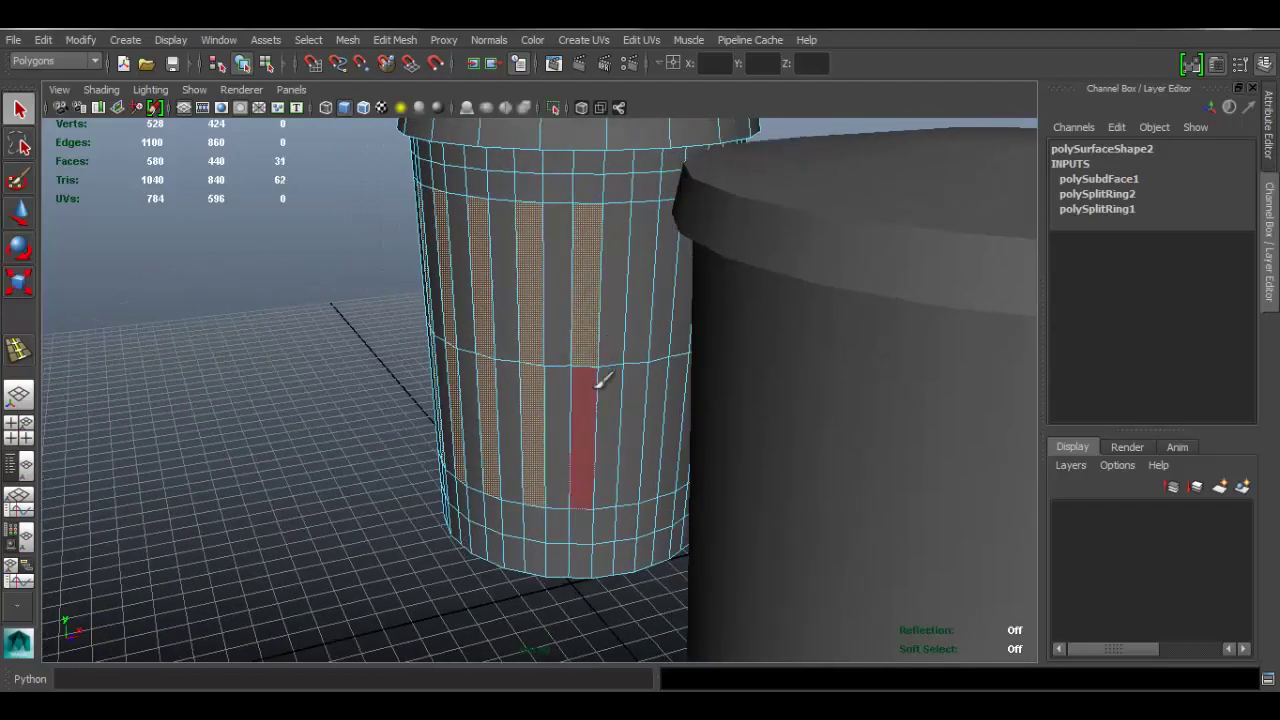
alt+drag(687, 356, 571, 374)
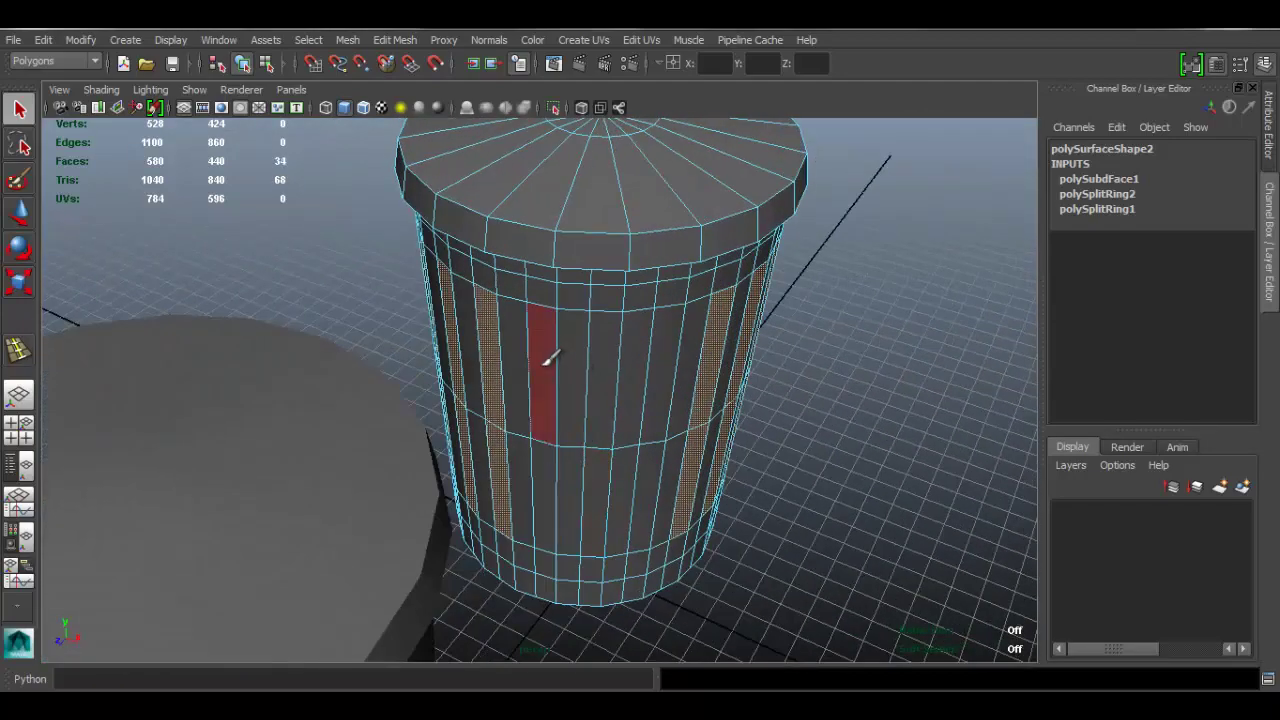
shift+click(659, 463)
alt+drag(659, 463, 610, 378)
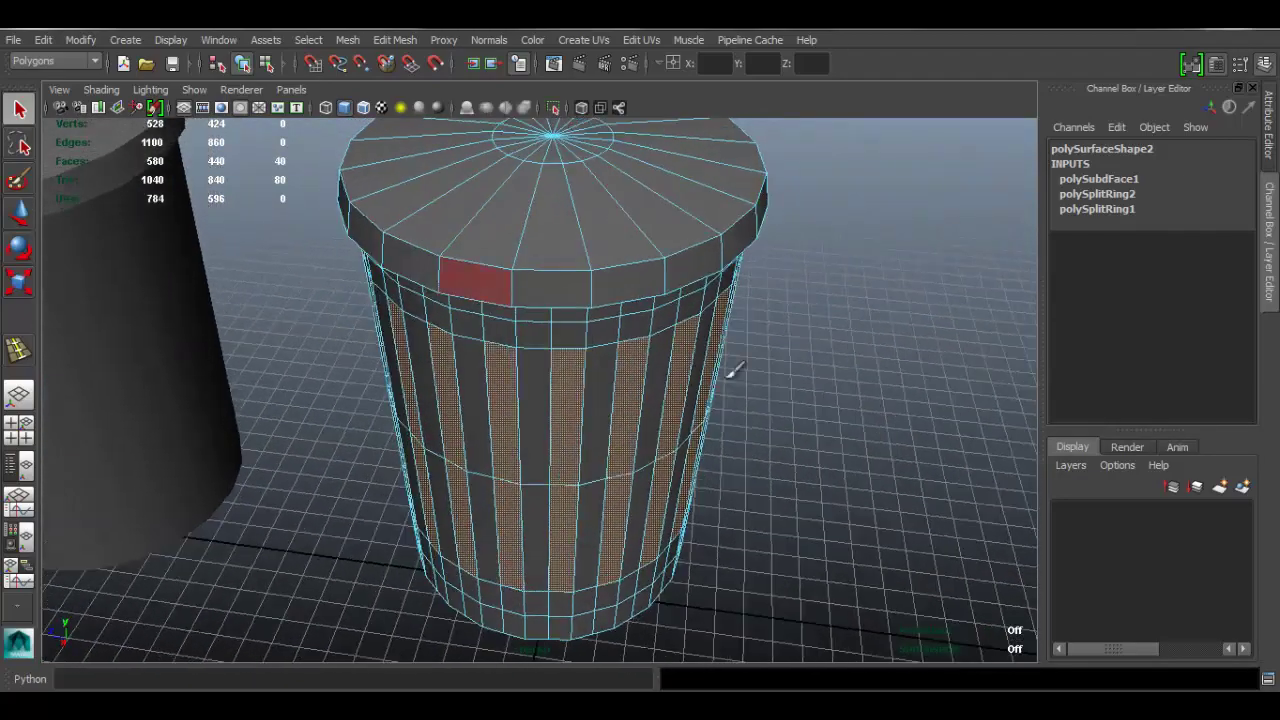
mouse_move(624, 312)
alt+mouse_down()
mouse_move(586, 294)
mouse_move(617, 318)
alt+mouse_up()
alt+drag(624, 462, 605, 292)
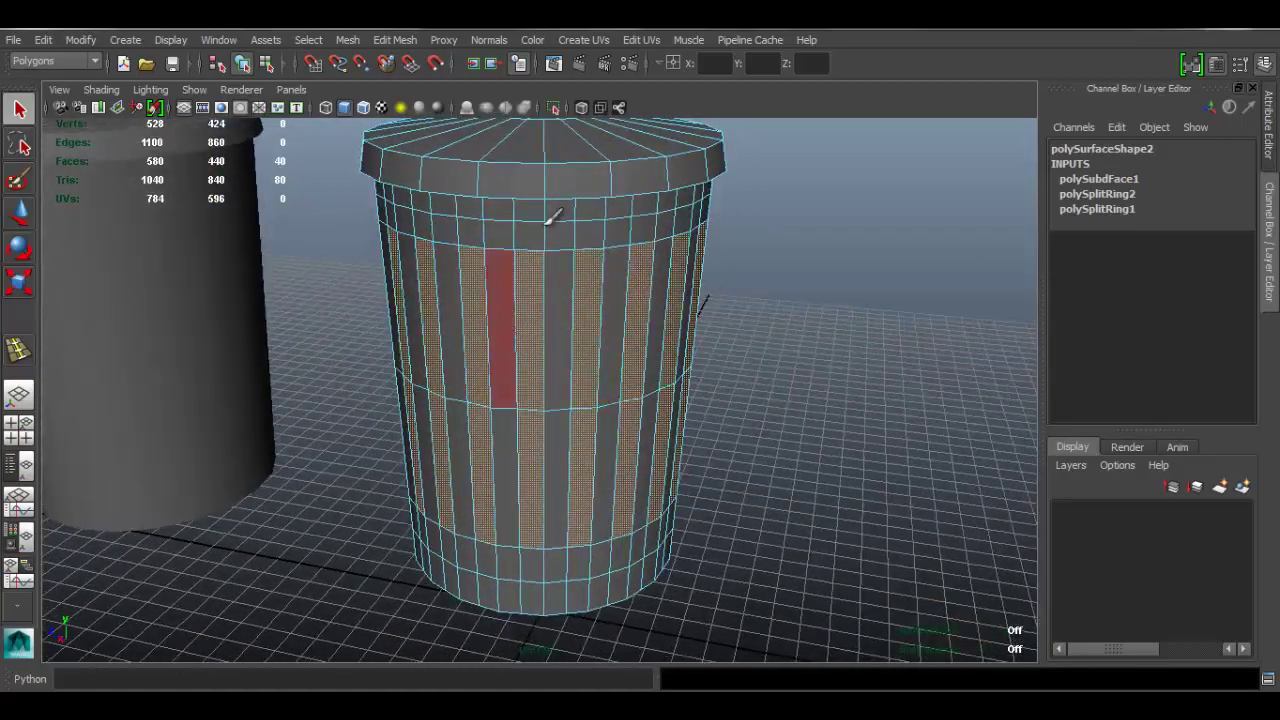
alt+drag(589, 376, 561, 393)
alt+drag(738, 431, 731, 234)
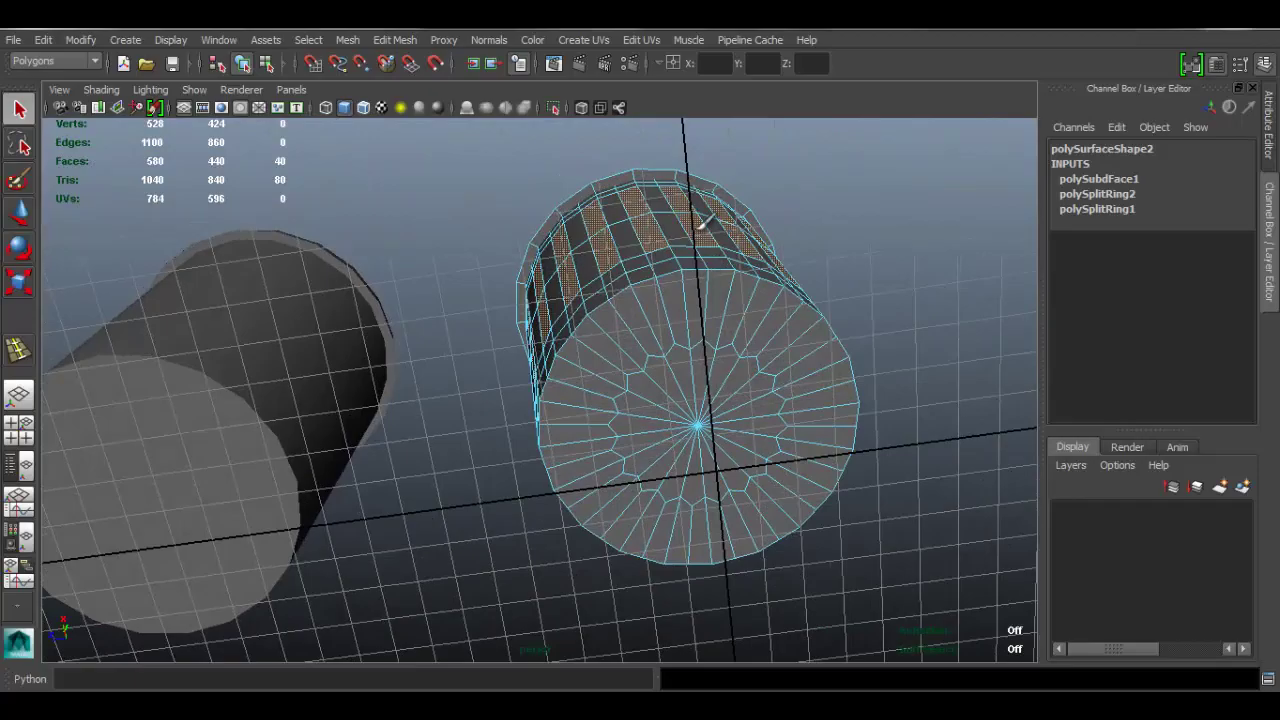
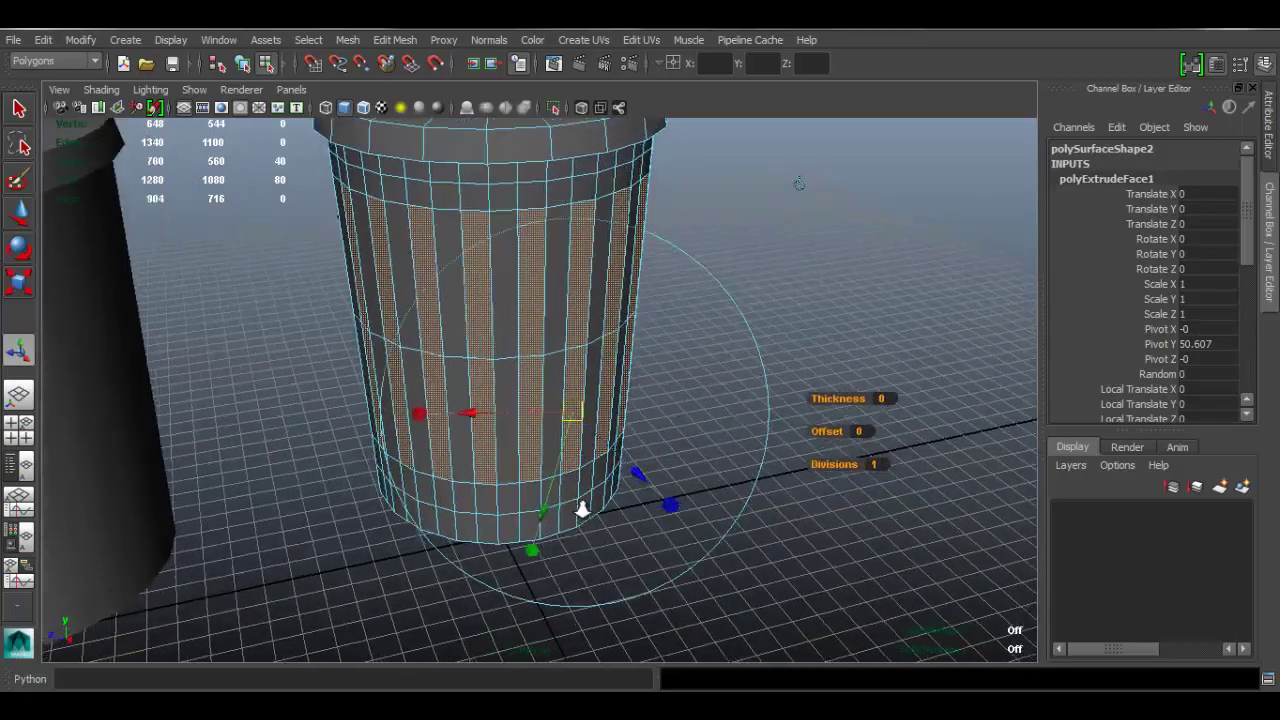
Step: Extrude the selected face columns slightly inward, to a Local Translate Z of about -0.317
alt+drag(663, 477, 672, 510)
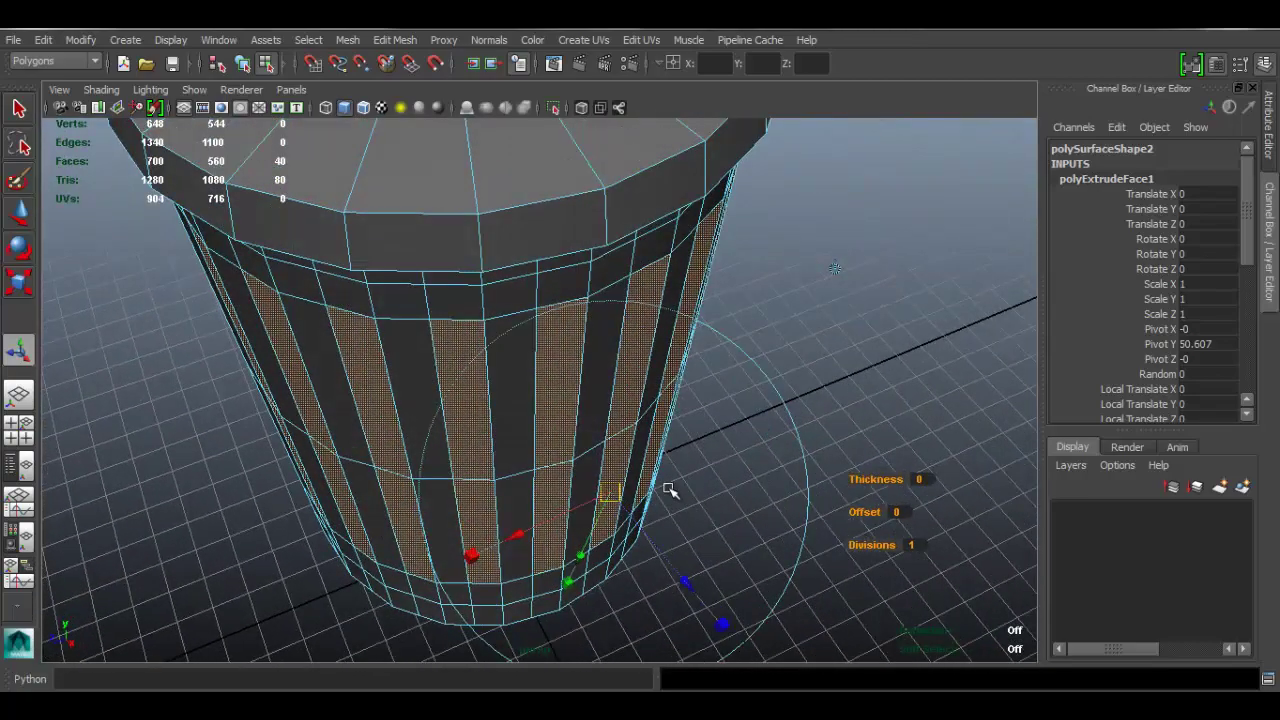
alt+middle_drag(680, 527, 649, 466)
alt+right_drag(635, 556, 678, 549)
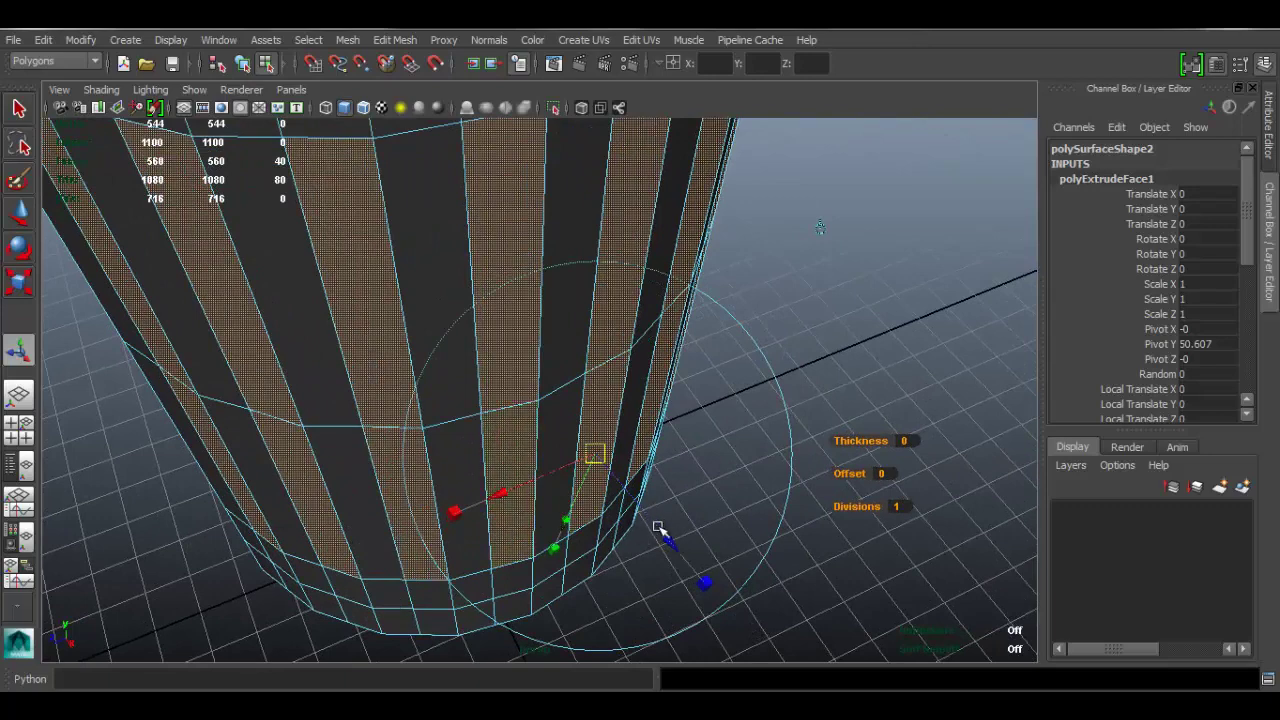
alt+drag(678, 524, 692, 498)
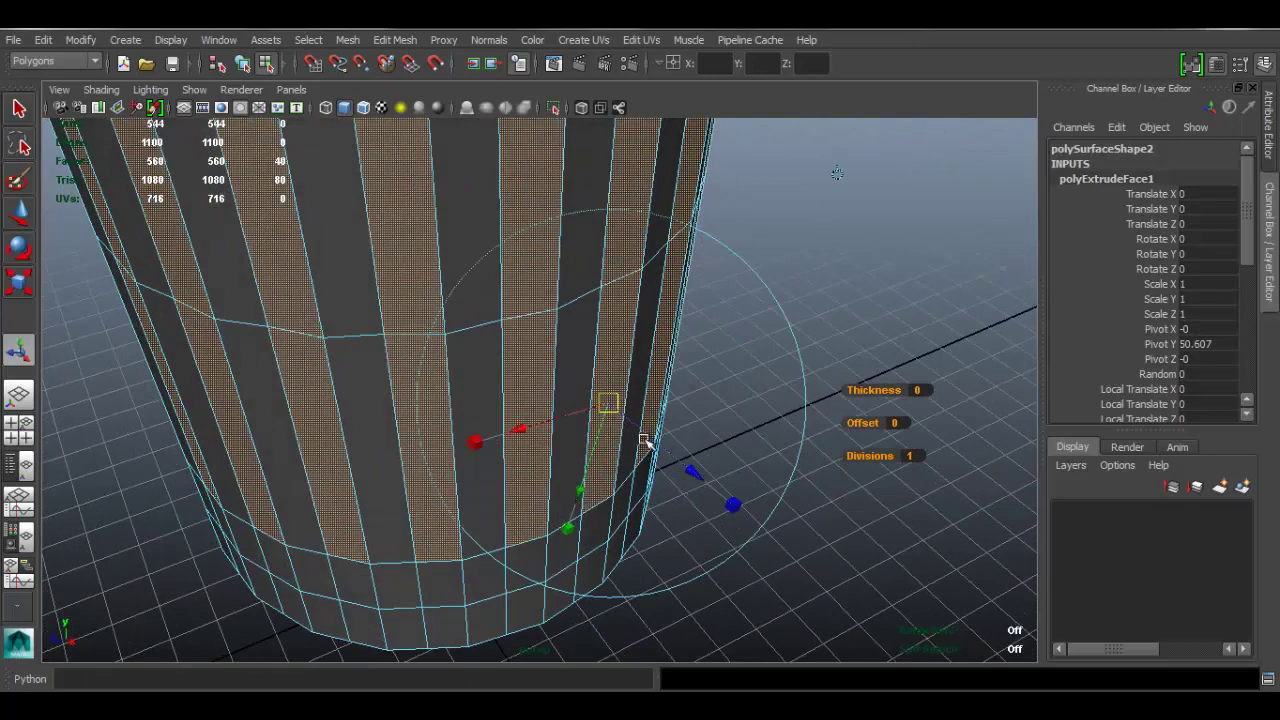
alt+middle_drag(645, 442, 551, 451)
alt+right_drag(551, 451, 580, 518)
drag(549, 512, 543, 507)
alt+drag(641, 406, 405, 338)
alt+drag(610, 325, 500, 471)
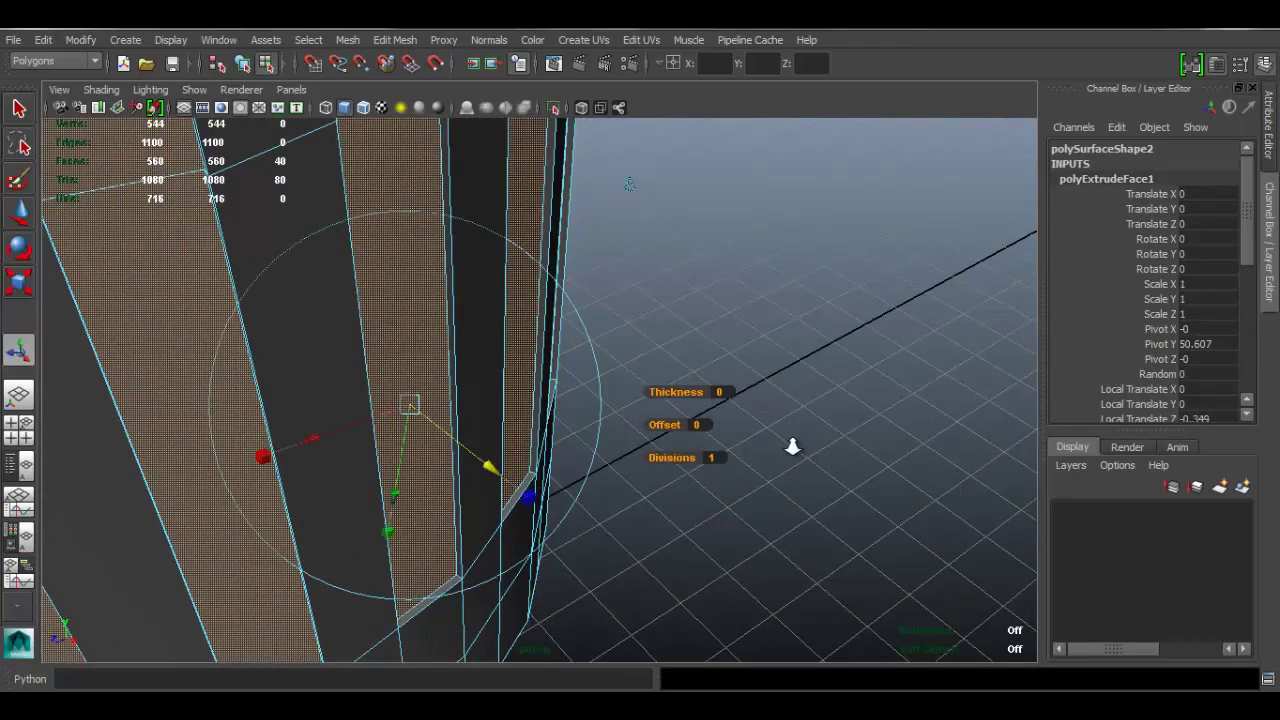
alt+drag(792, 446, 575, 485)
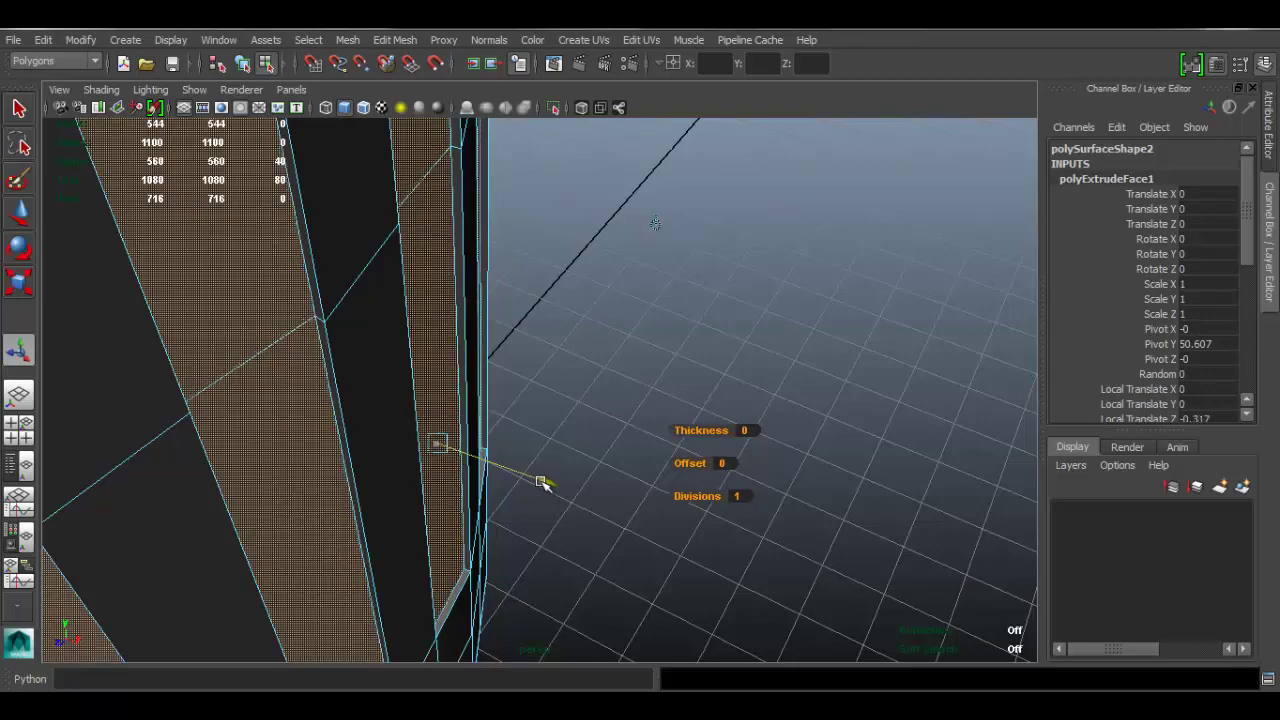
alt+drag(568, 471, 598, 533)
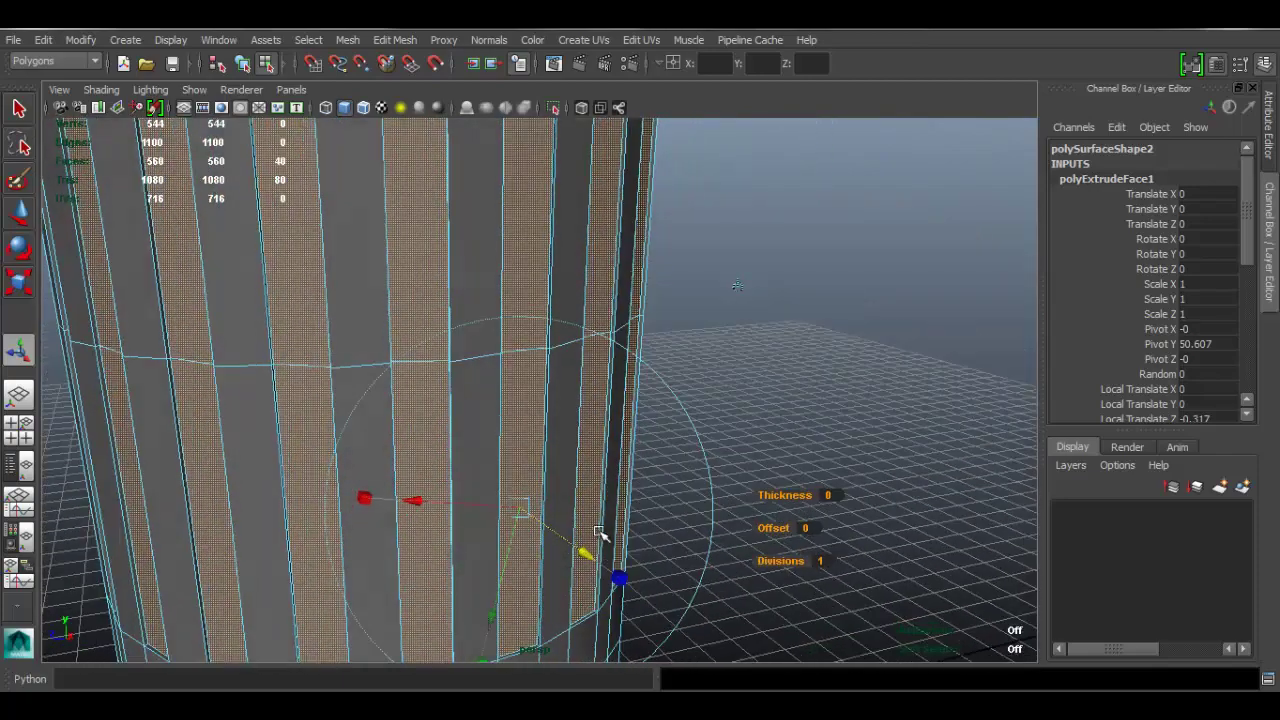
Step: Examine the depth and edges of the extruded ribs up close and around the can body
alt+drag(620, 580, 630, 543)
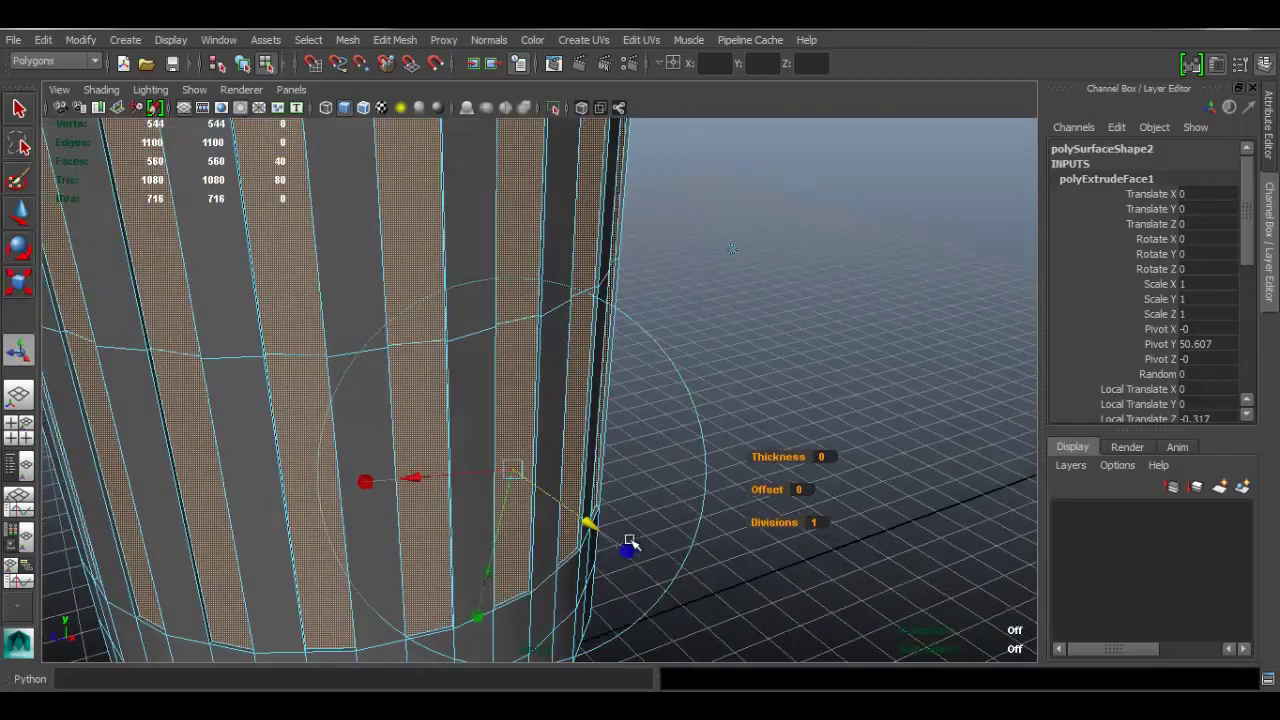
alt+drag(473, 456, 504, 456)
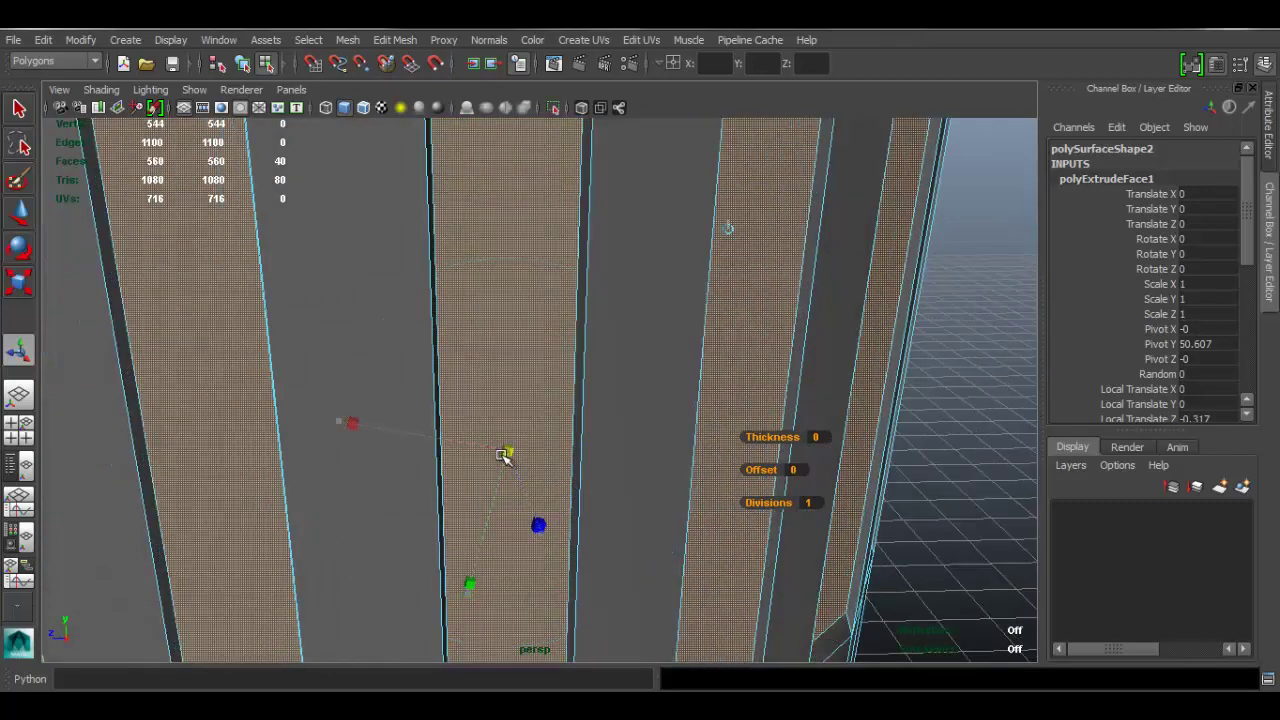
alt+drag(597, 425, 570, 376)
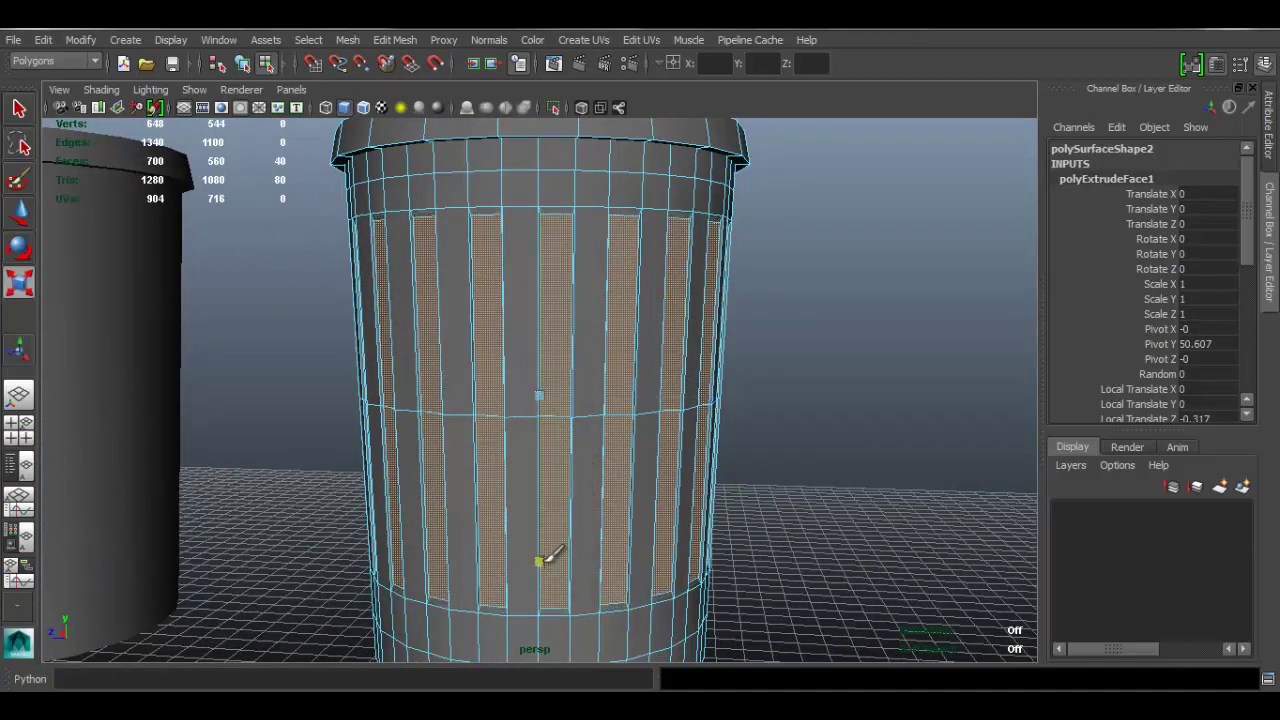
alt+middle_drag(573, 452, 589, 377)
alt+right_drag(589, 377, 594, 520)
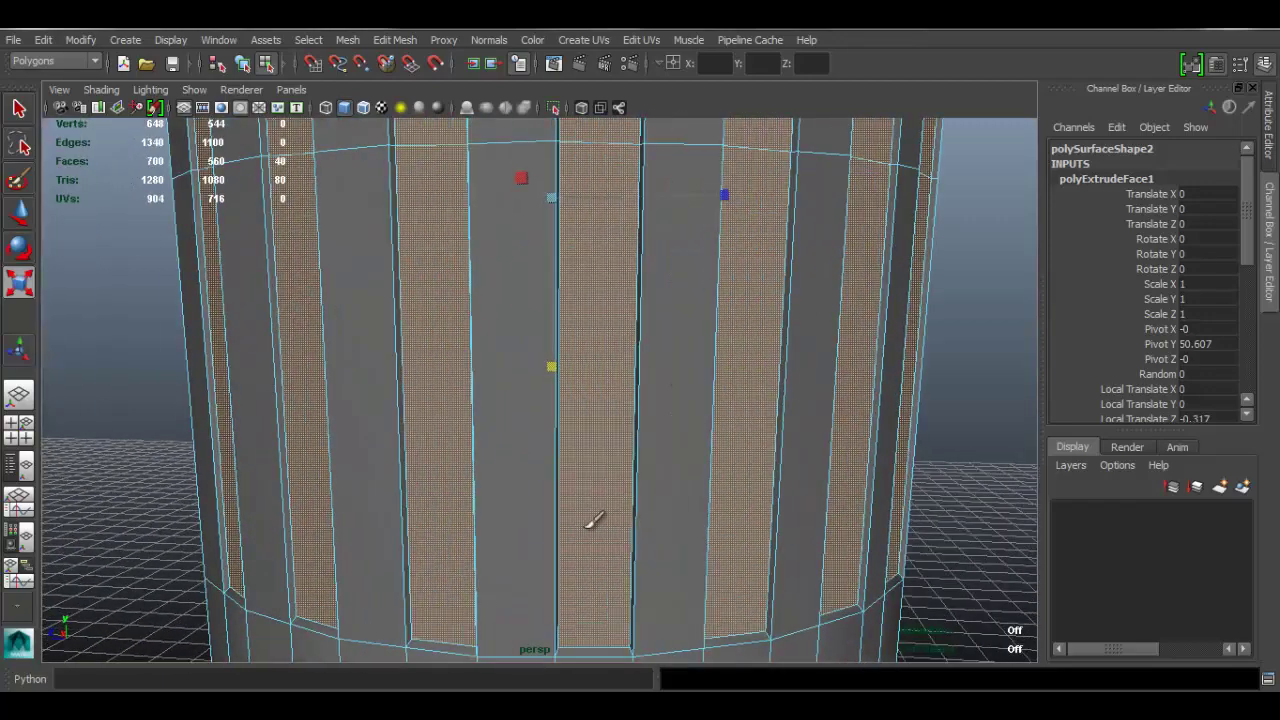
alt+drag(594, 520, 646, 503)
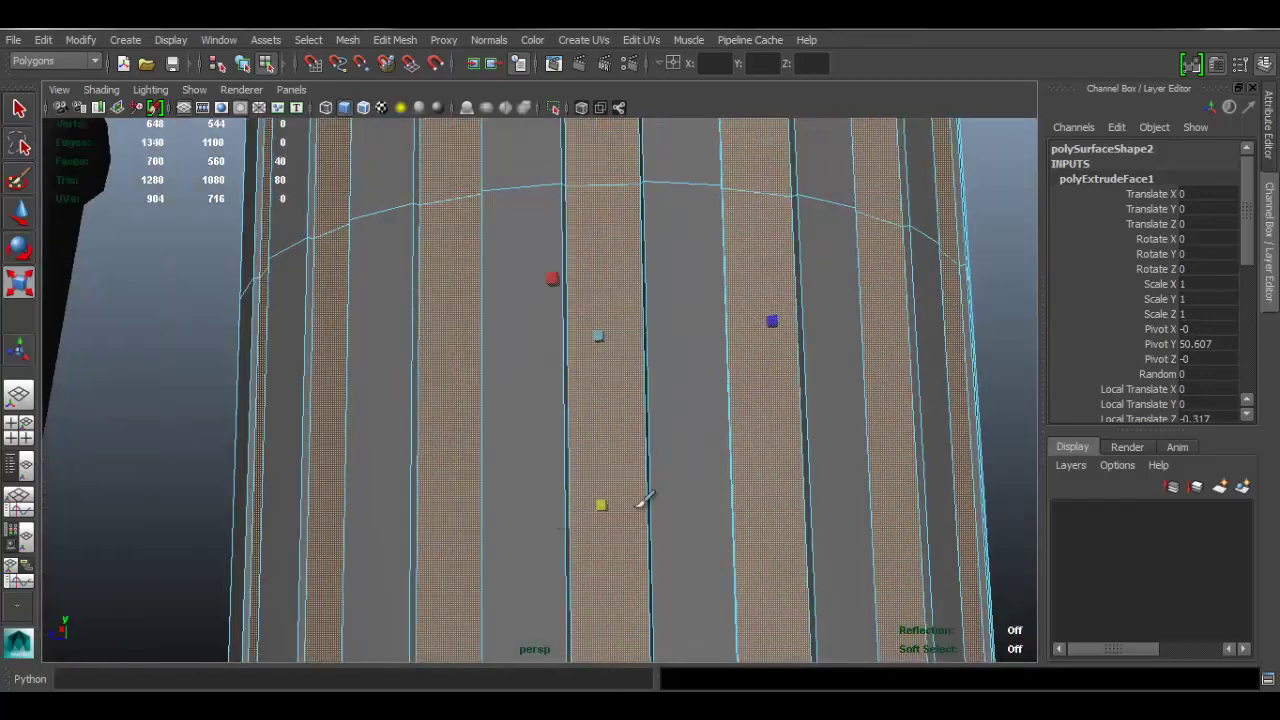
alt+right_drag(646, 503, 586, 322)
alt+middle_drag(586, 322, 592, 430)
alt+drag(592, 430, 532, 262)
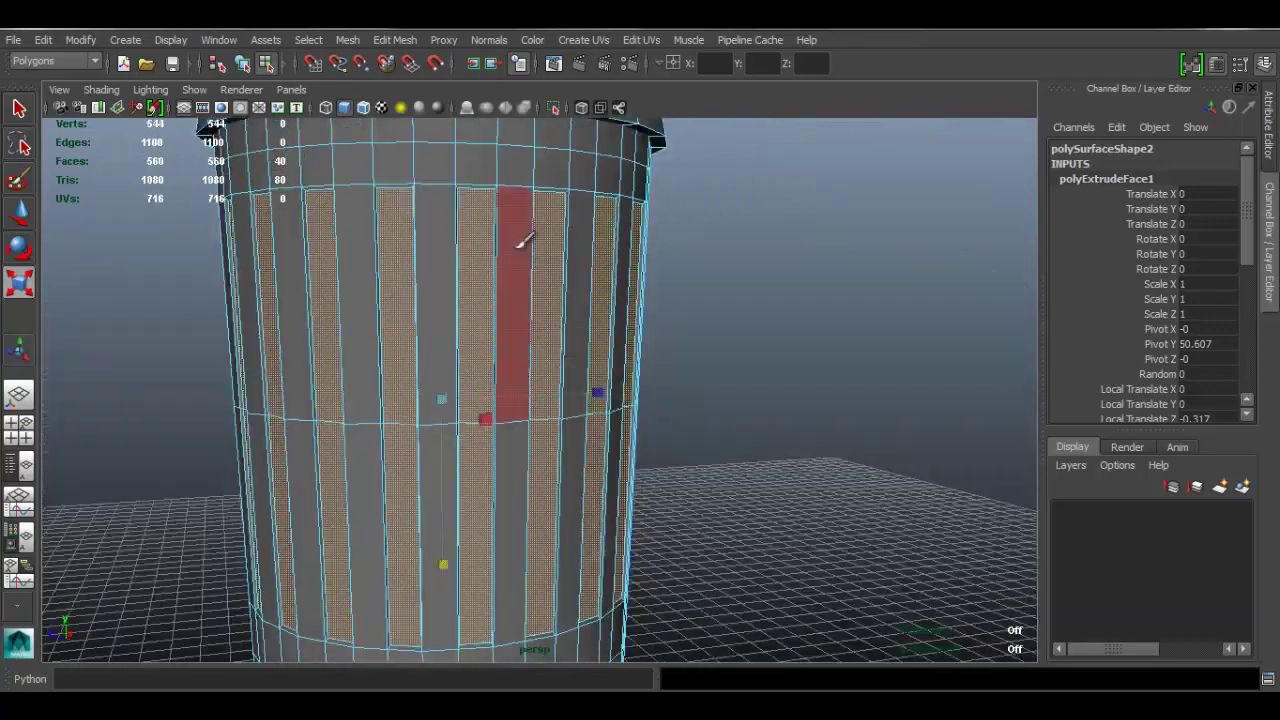
Step: Return to object mode and deselect the can to review its ribbed surface
key(F8)
click(832, 256)
alt+drag(826, 270, 680, 338)
click(680, 338)
alt+drag(677, 277, 797, 392)
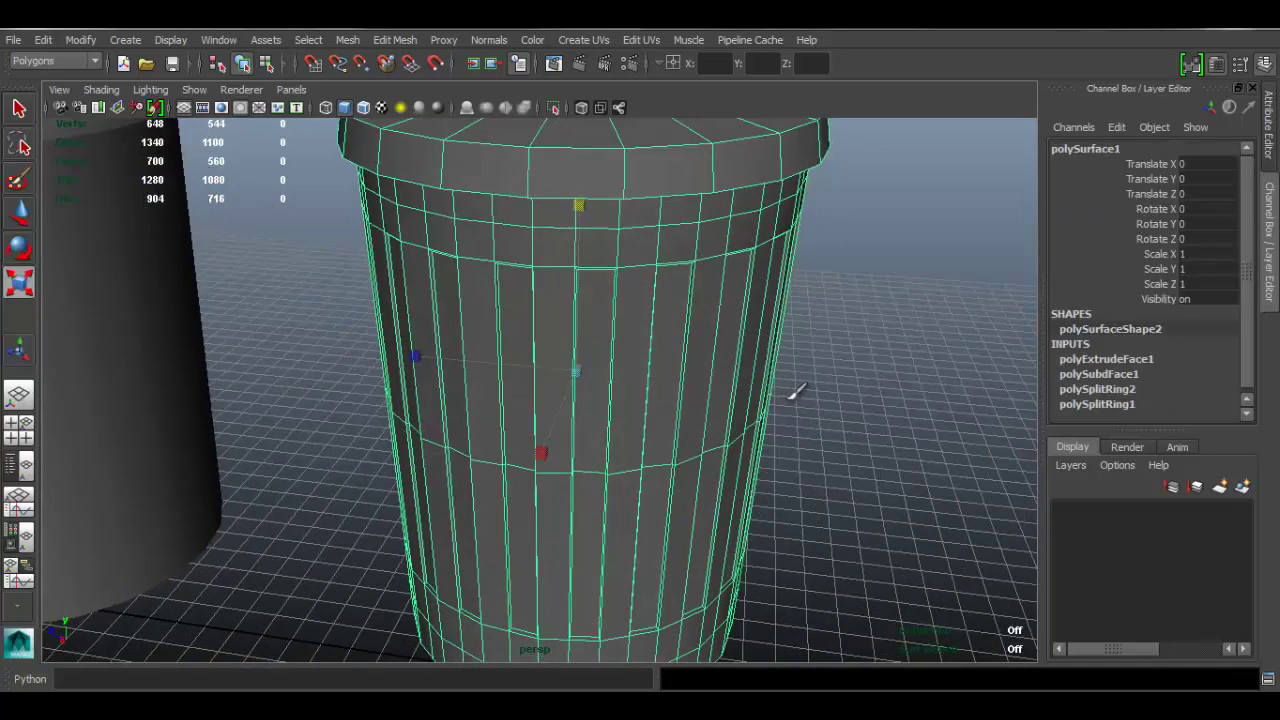
click(894, 234)
alt+drag(779, 381, 677, 357)
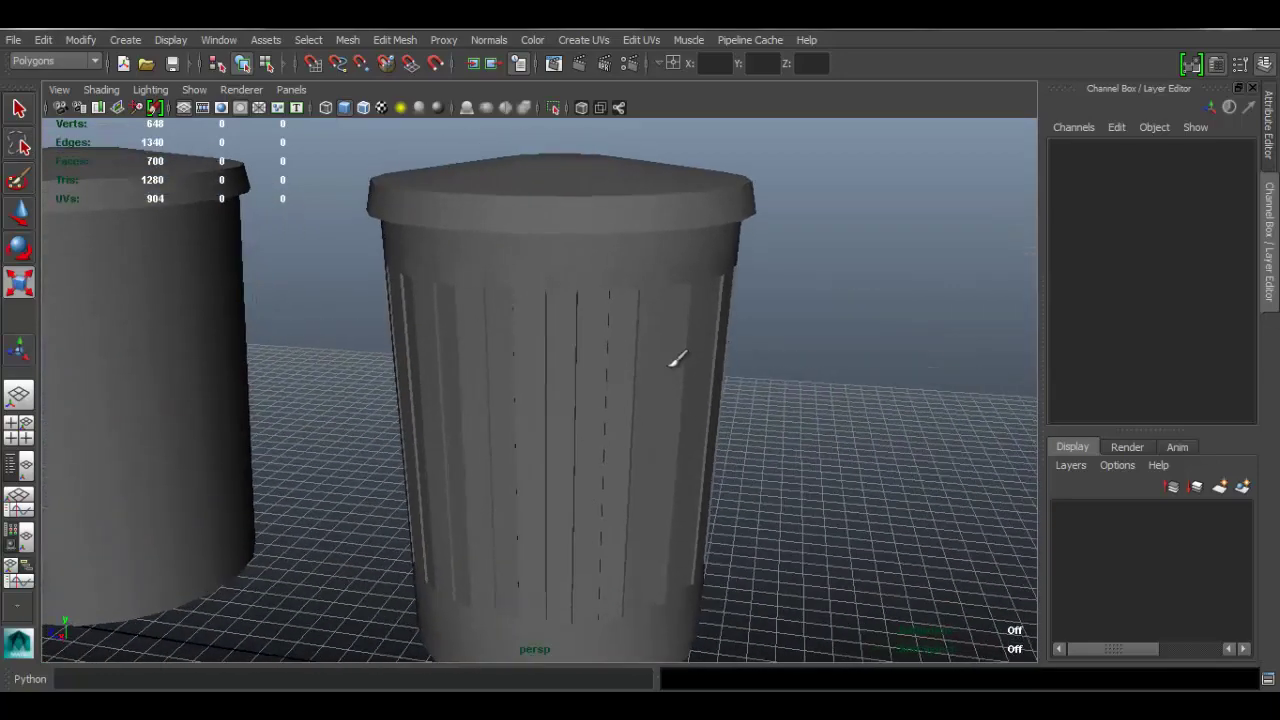
Step: Turn on the smooth mesh preview for the ribbed can, deselect it, and inspect the smoothed lid and body
click(676, 360)
alt+middle_drag(689, 450, 677, 400)
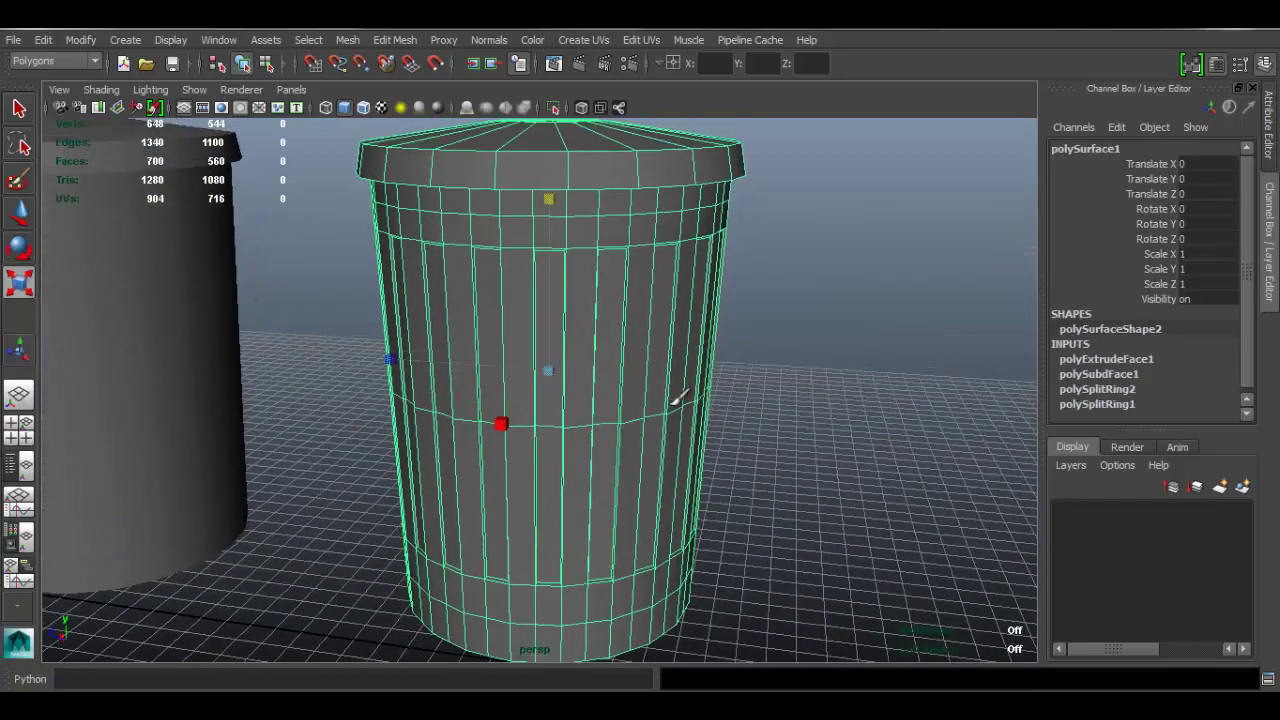
alt+drag(657, 330, 662, 338)
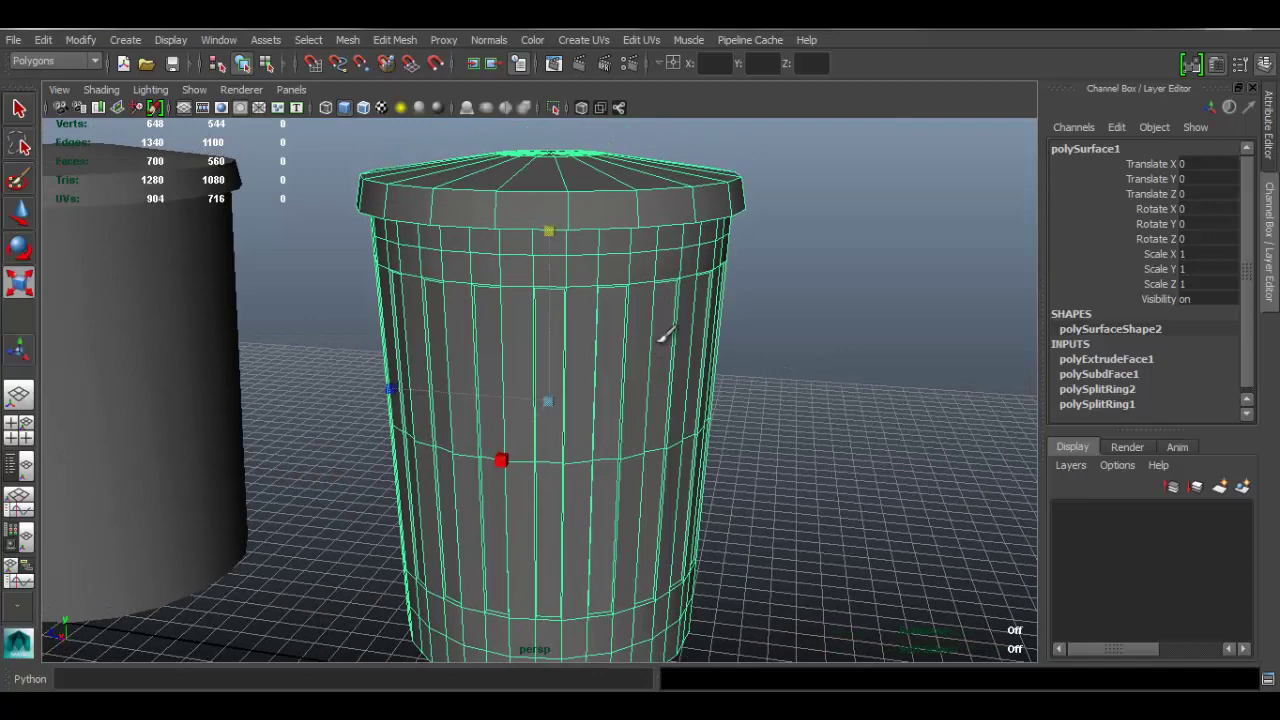
key(3)
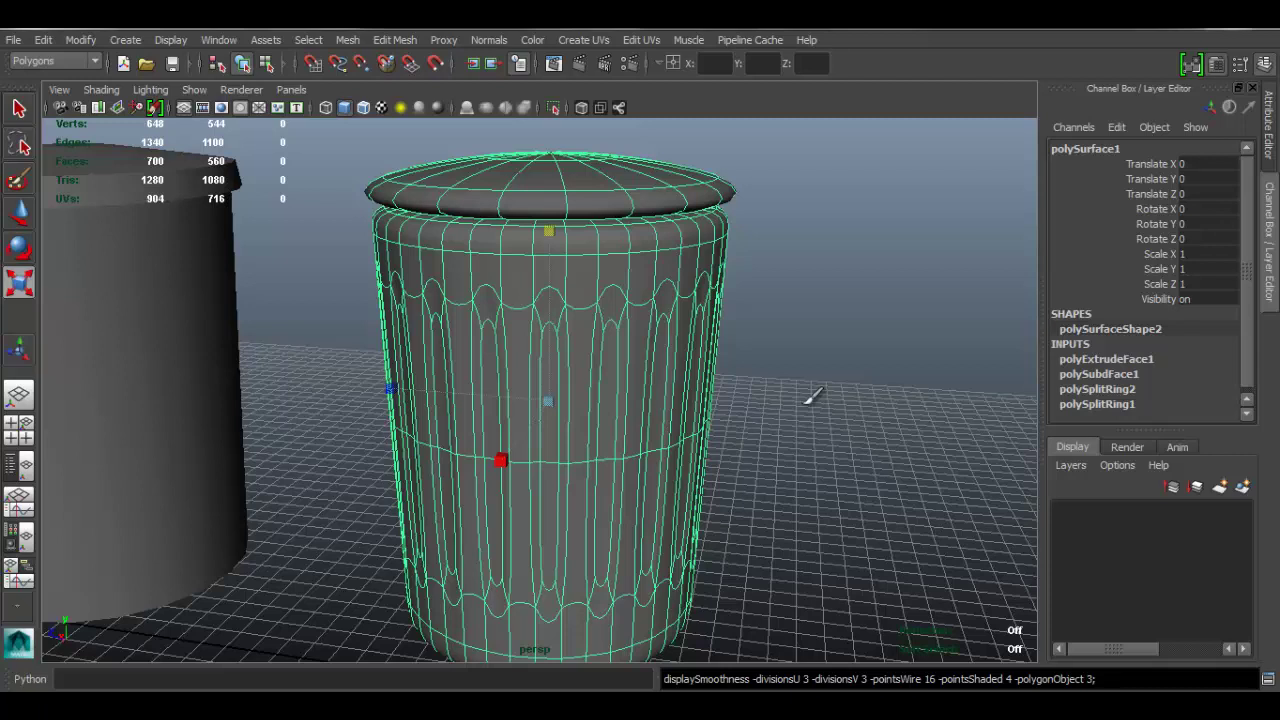
click(812, 396)
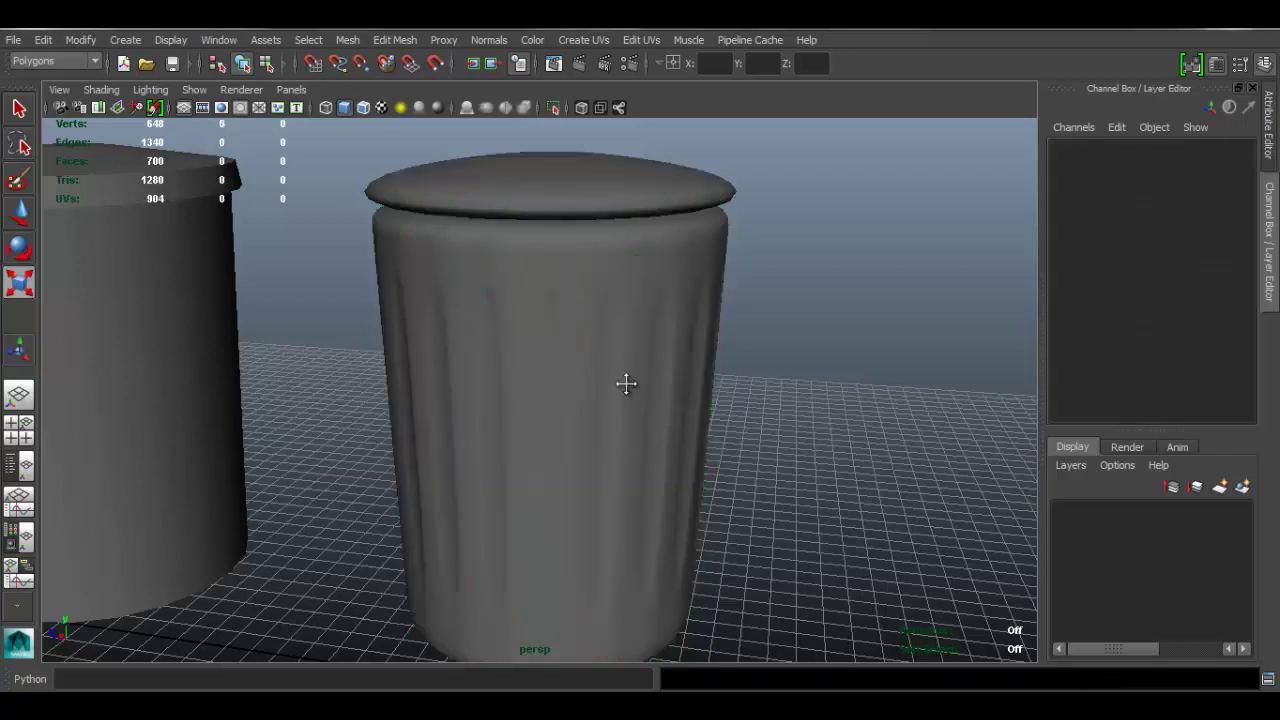
alt+drag(626, 380, 522, 318)
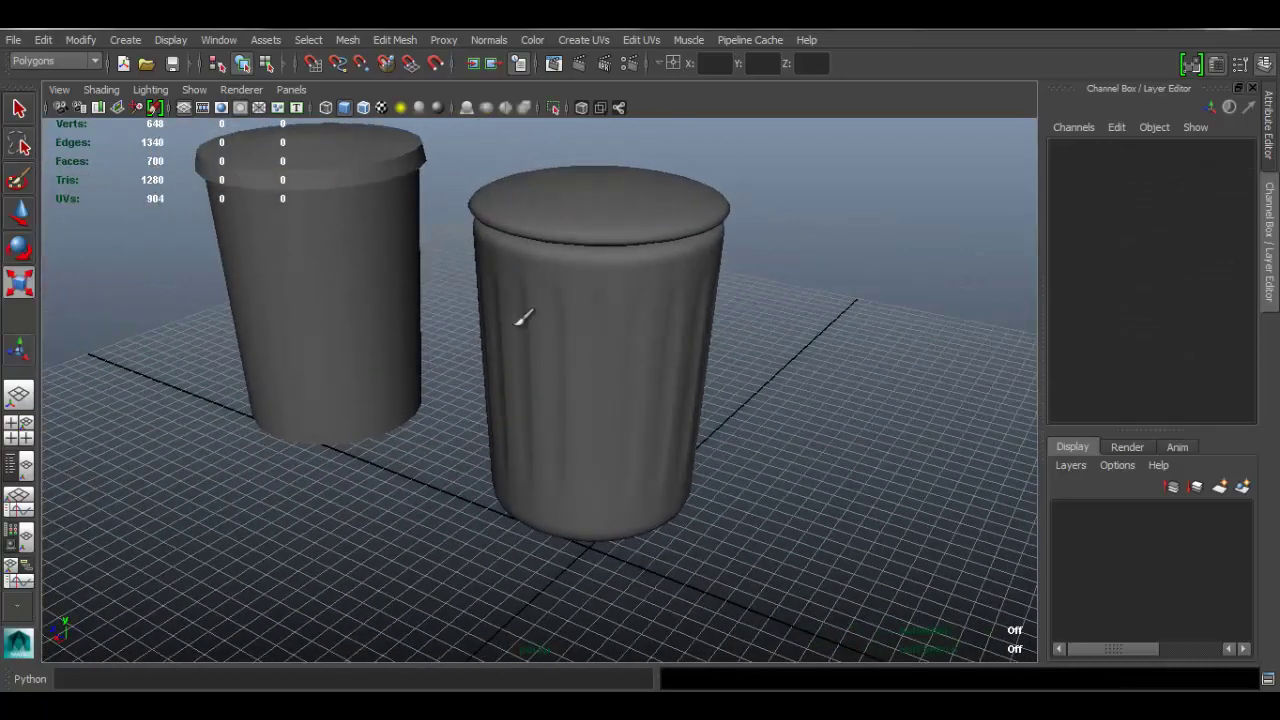
alt+right_drag(518, 323, 590, 450)
mouse_move(590, 450)
alt+mouse_down()
mouse_move(646, 440)
mouse_move(577, 442)
alt+mouse_up()
alt+middle_drag(577, 442, 572, 372)
alt+drag(571, 372, 593, 387)
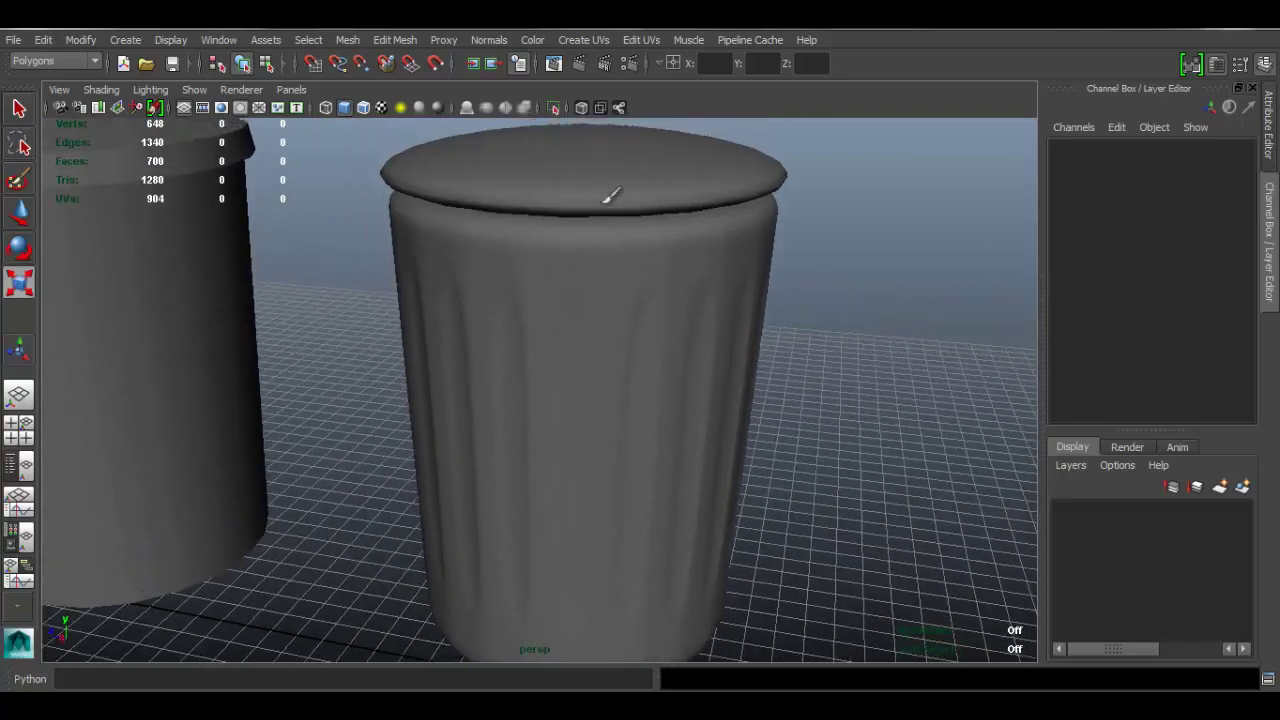
Step: Select the smoothed can again and examine the rib ends and edge flow near its base
alt+drag(660, 482, 757, 444)
click(700, 437)
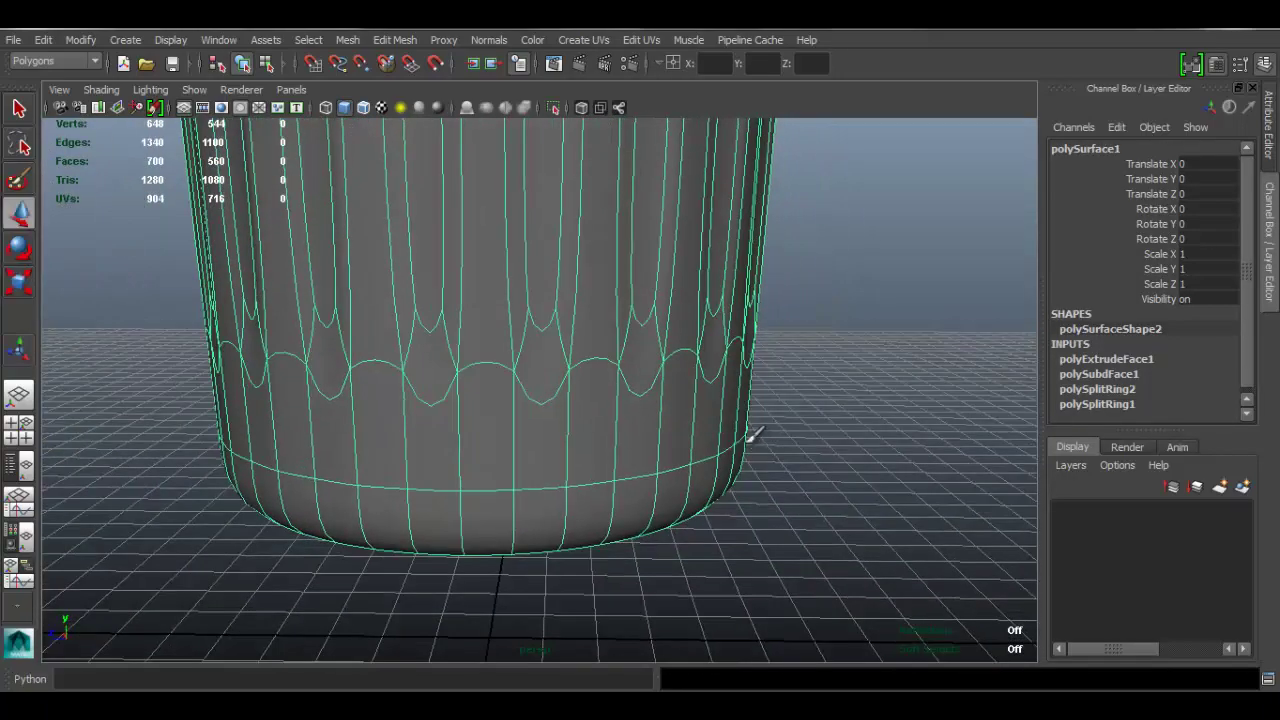
alt+drag(613, 333, 689, 288)
alt+drag(684, 426, 711, 431)
alt+middle_drag(631, 356, 632, 428)
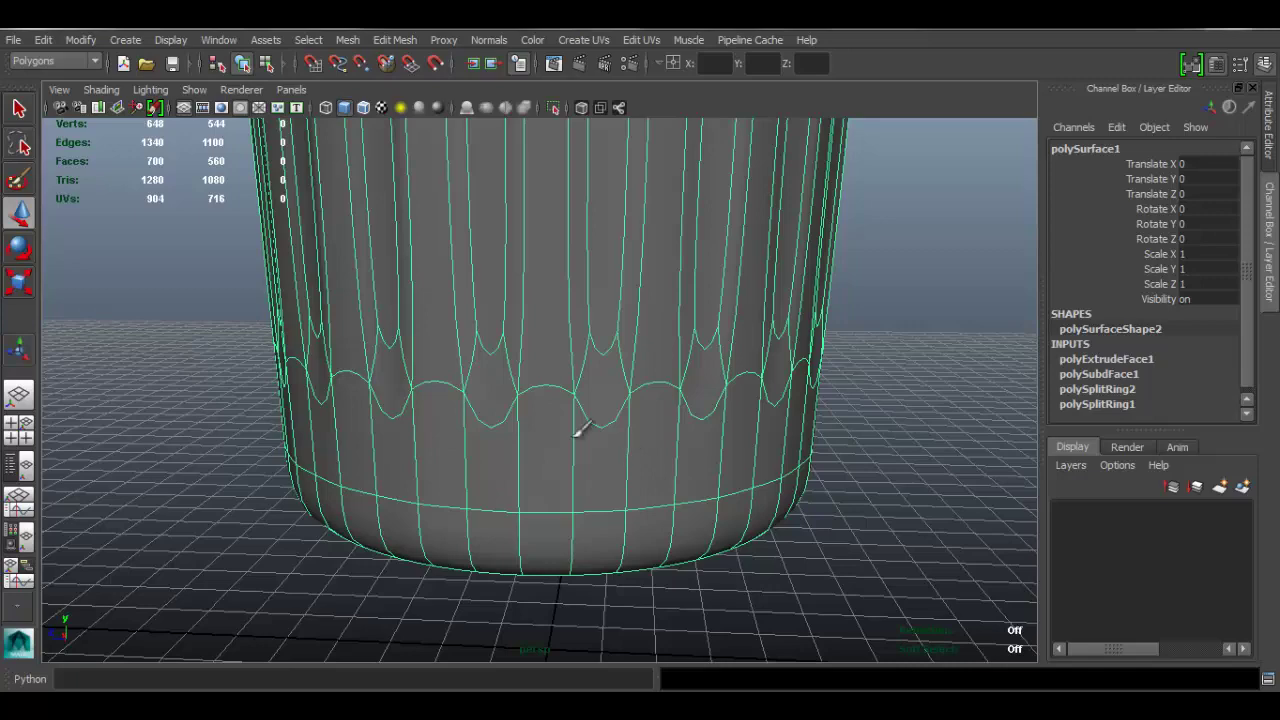
Step: Insert an edge loop around the can body just above its bottom edge with the Insert Edge Loop Tool
alt+drag(580, 430, 549, 340)
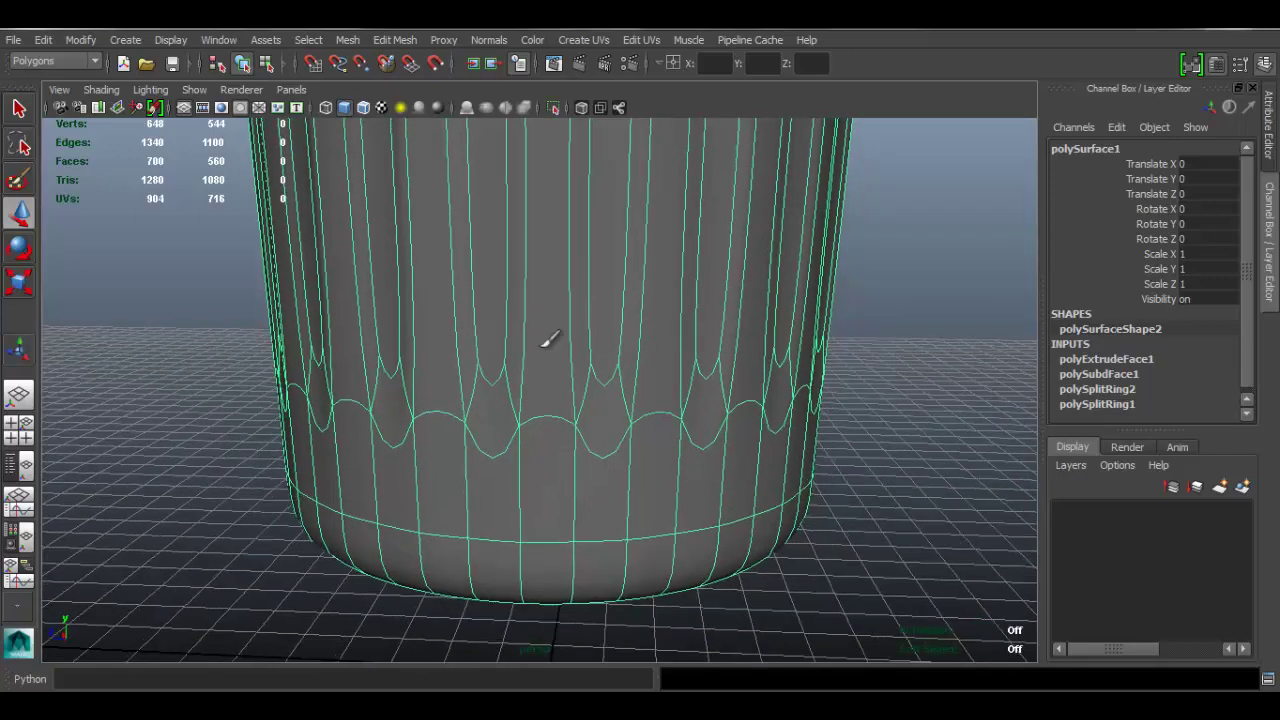
click(396, 40)
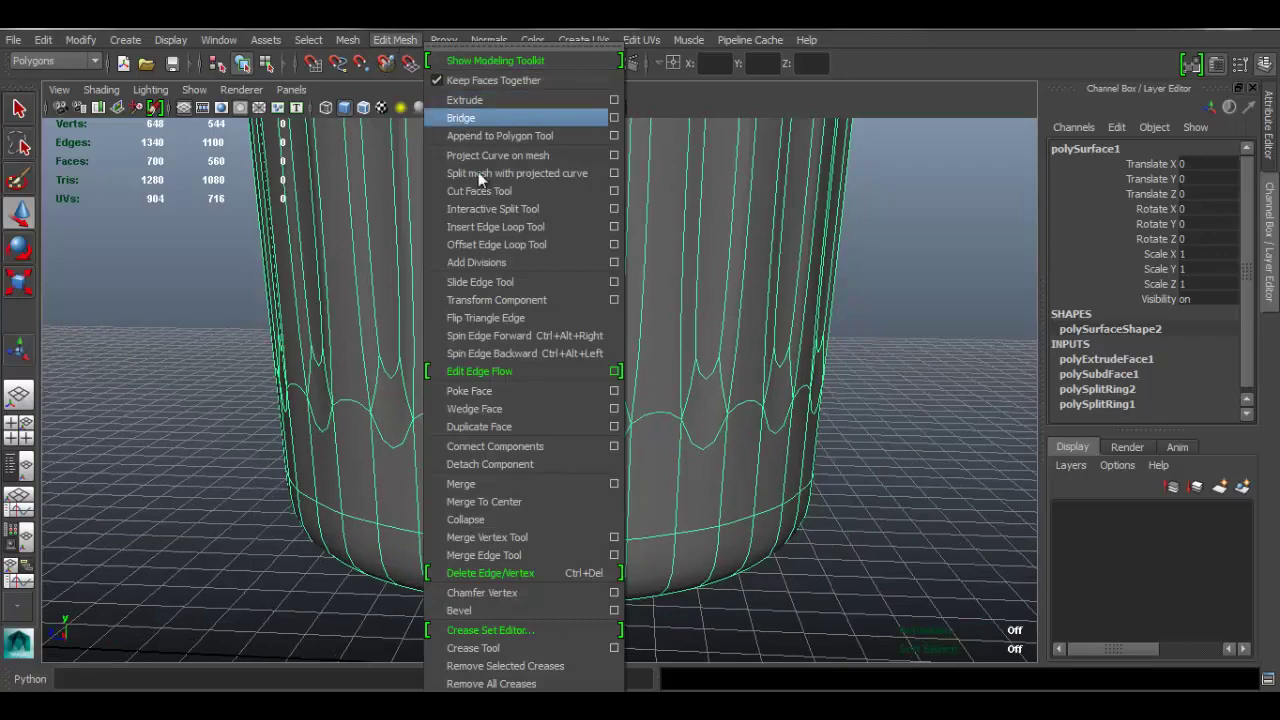
click(559, 228)
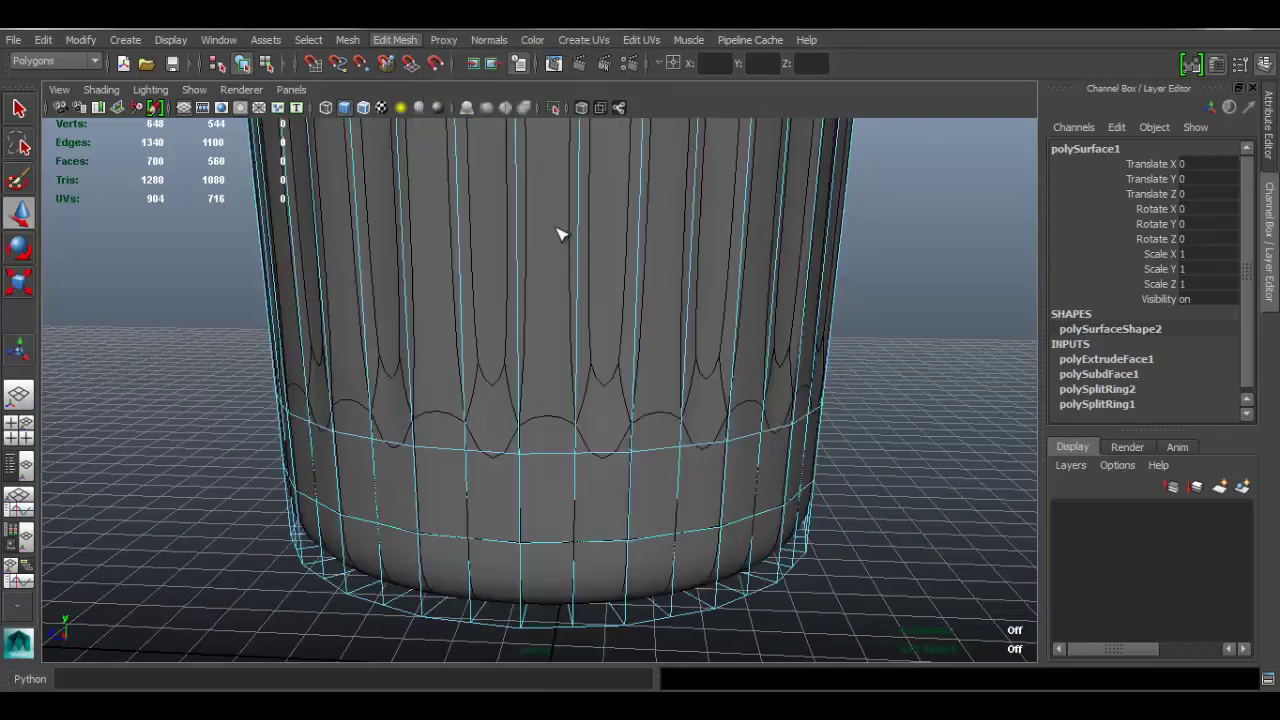
alt+drag(686, 534, 785, 578)
alt+drag(679, 487, 518, 442)
alt+middle_drag(672, 321, 684, 130)
alt+middle_drag(684, 450, 671, 248)
alt+right_drag(546, 463, 796, 517)
alt+middle_drag(675, 438, 656, 371)
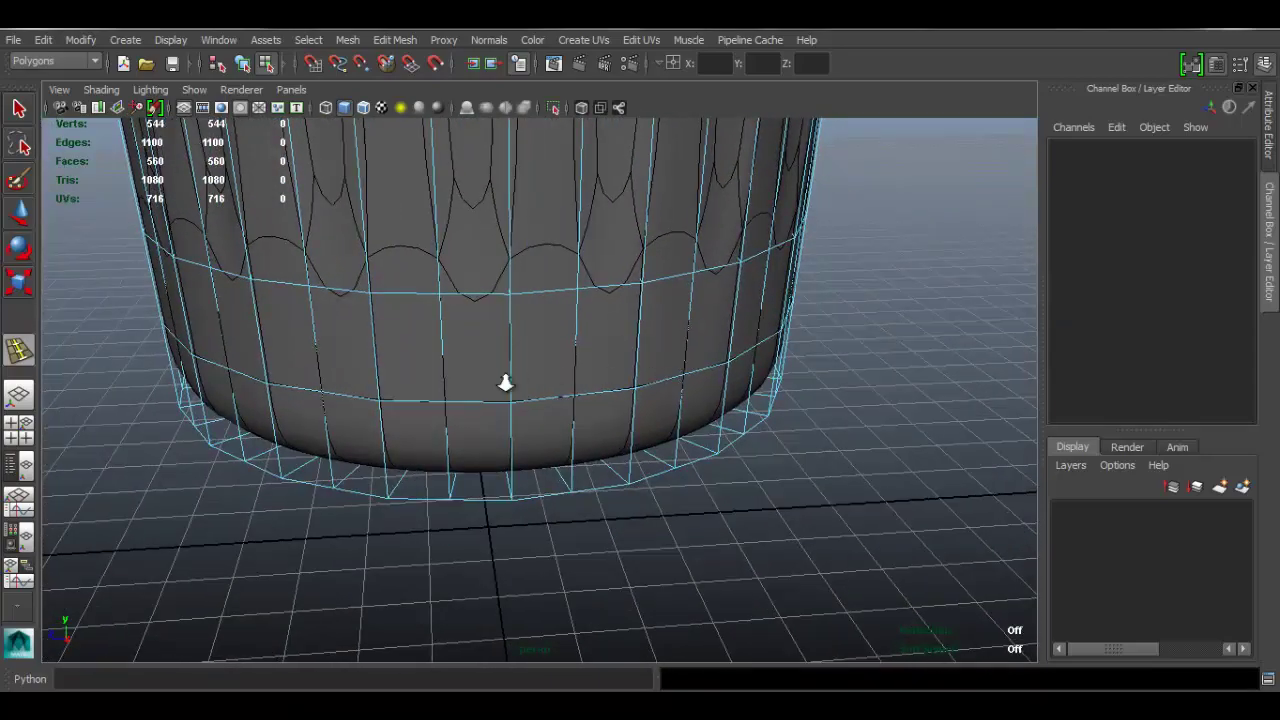
alt+right_drag(506, 383, 862, 580)
alt+middle_drag(683, 506, 445, 155)
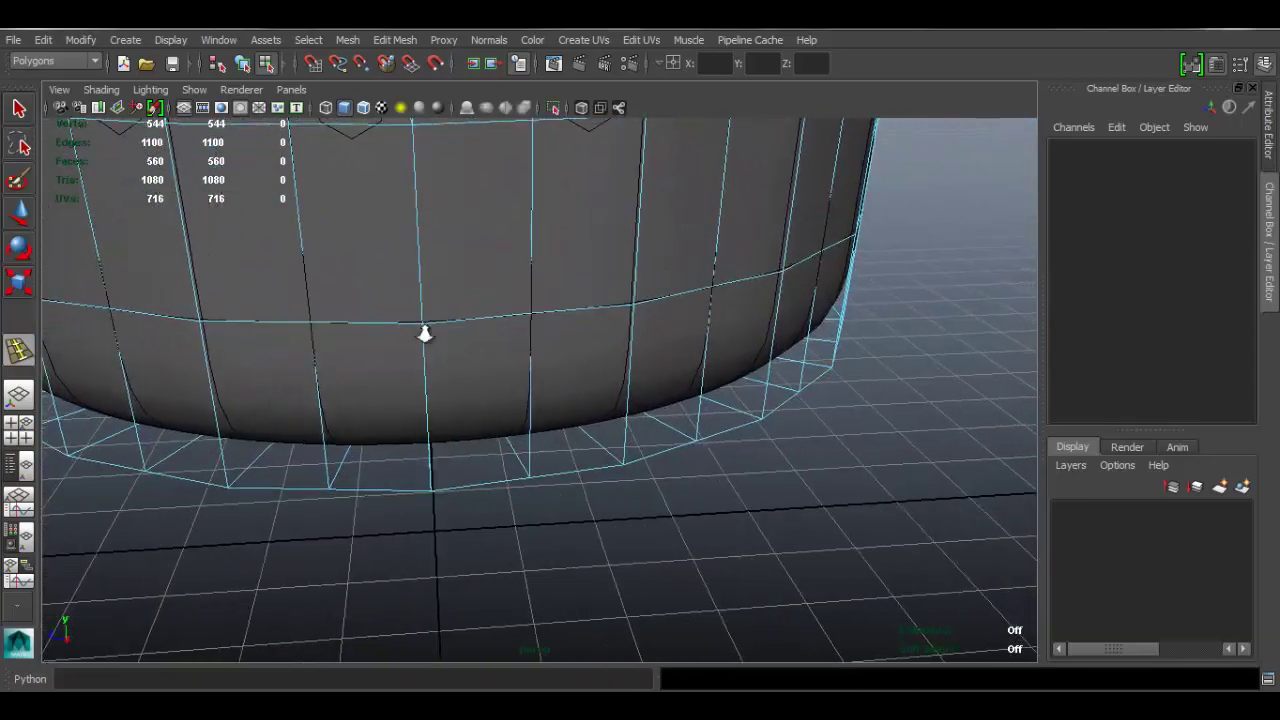
alt+right_drag(426, 334, 722, 512)
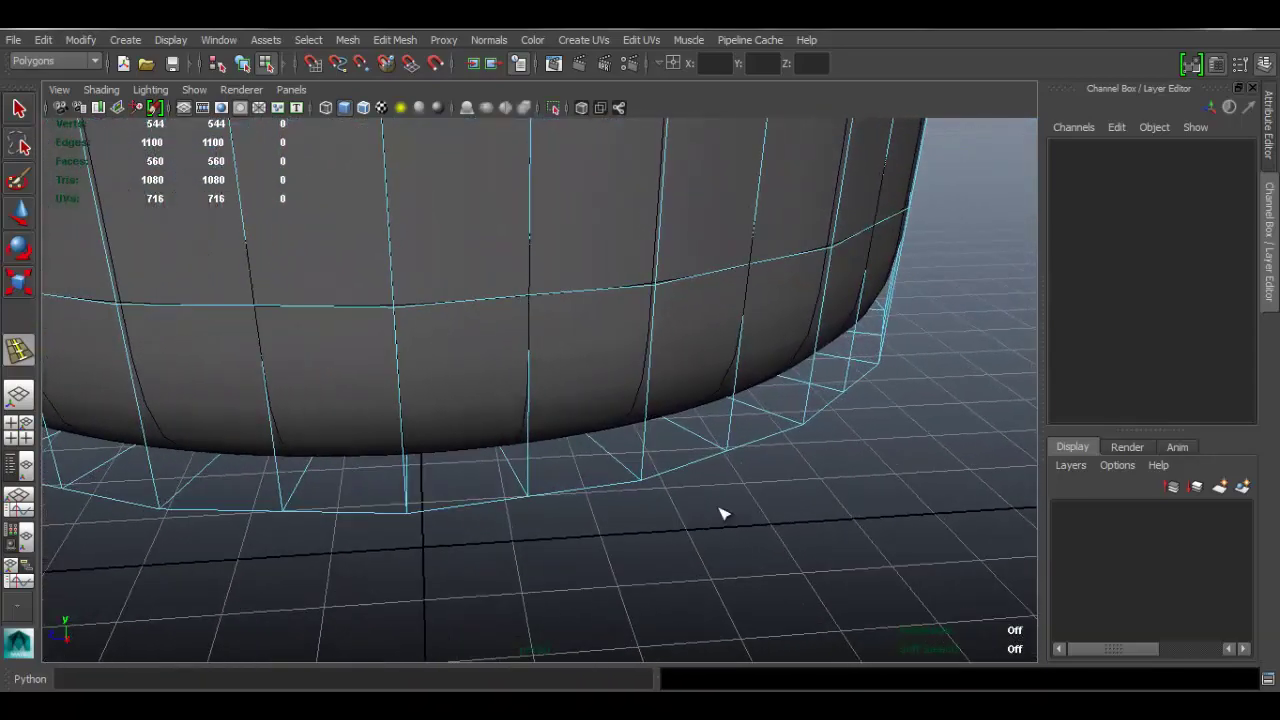
double_click(532, 462)
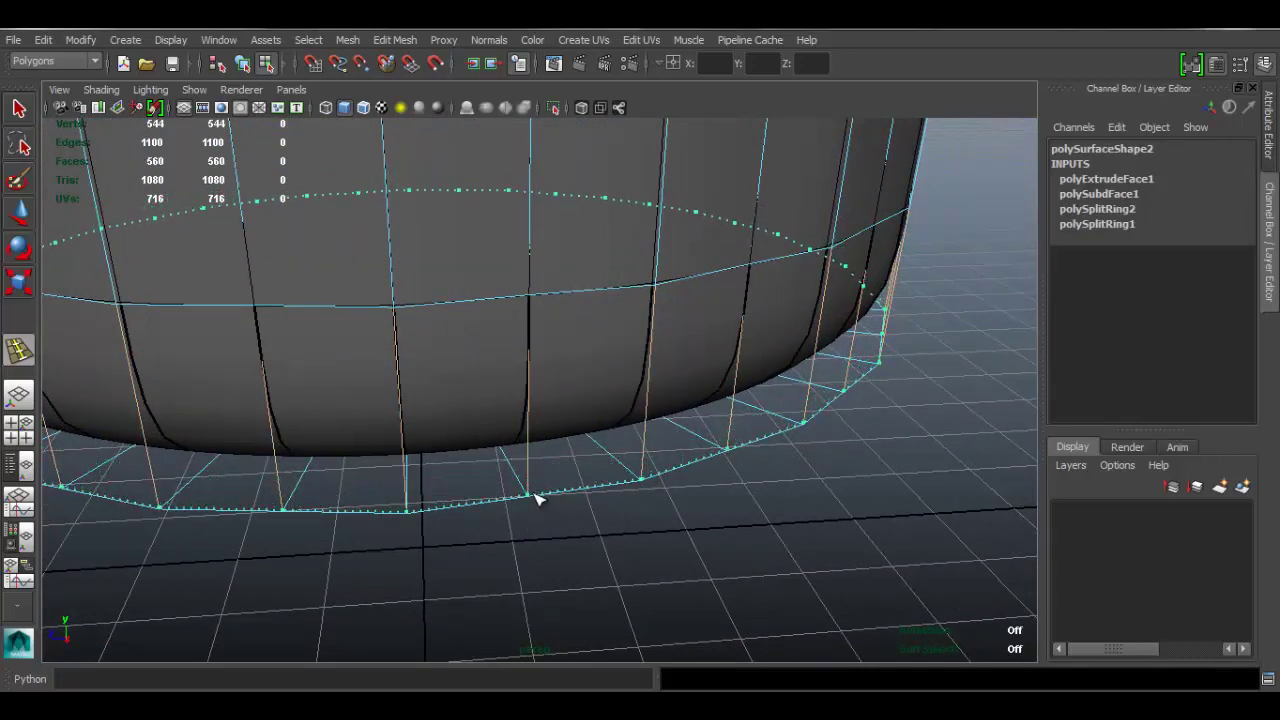
click(534, 494)
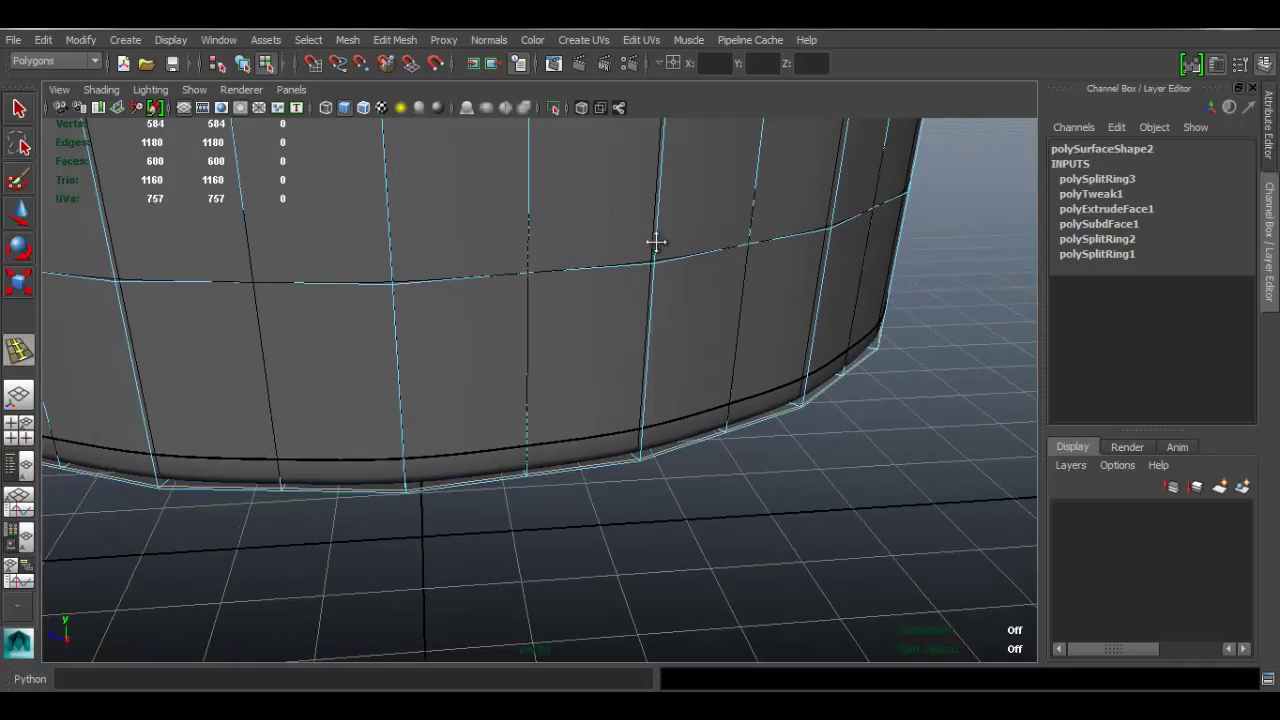
Step: Insert an edge loop on the can's underside just inside its outer rim
alt+drag(537, 449, 645, 290)
drag(648, 240, 654, 228)
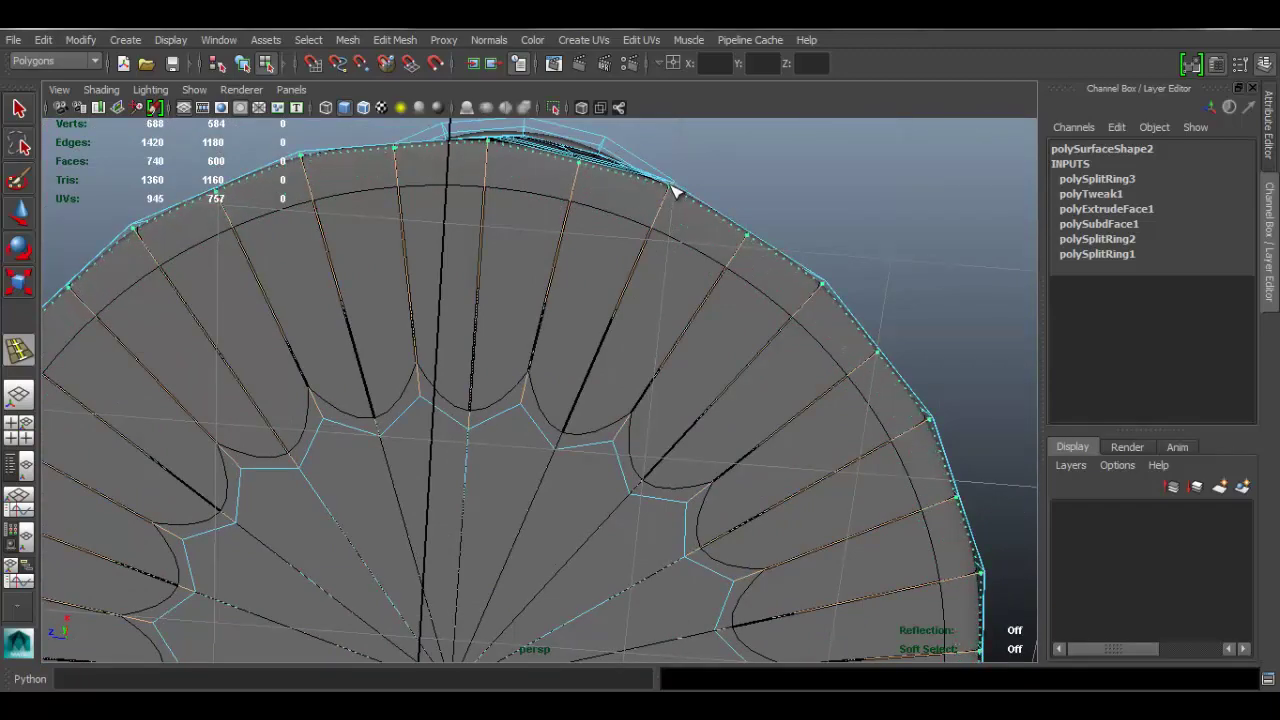
drag(672, 188, 800, 400)
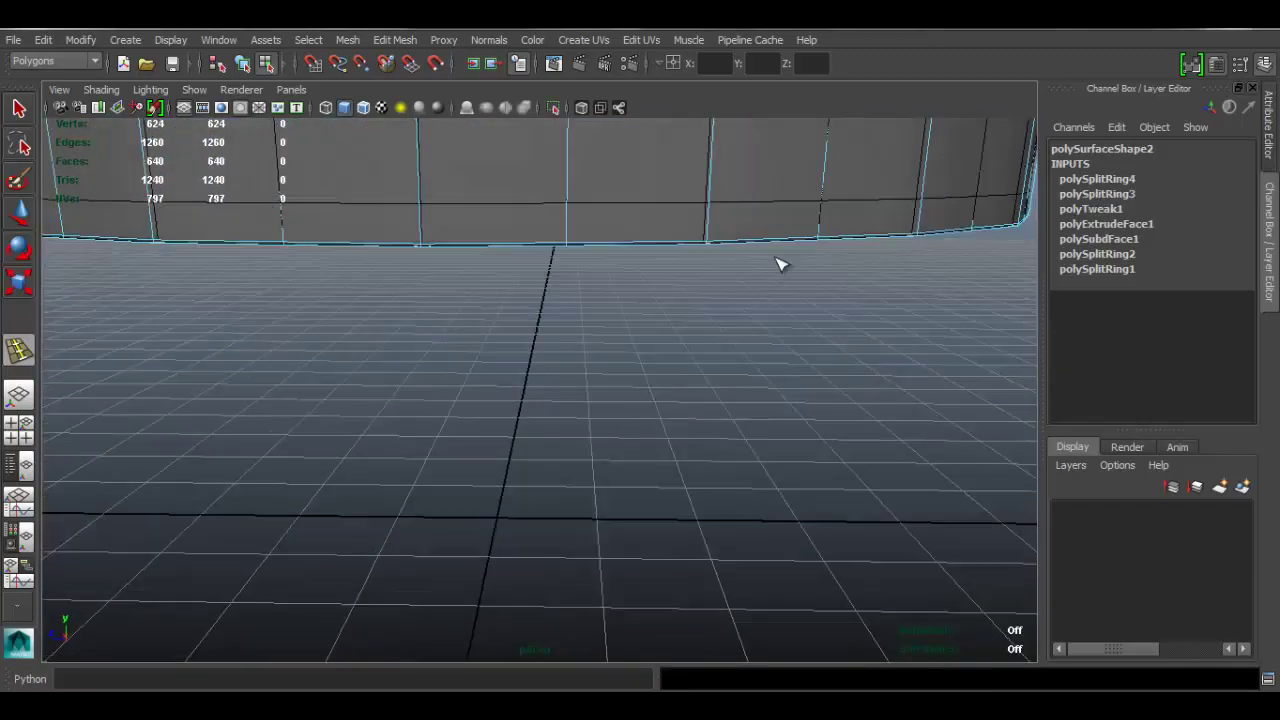
Step: Return to object mode and deselect the can to check its sharpened base in smooth preview
alt+middle_drag(777, 263, 750, 438)
alt+drag(753, 400, 762, 392)
key(3)
key(q)
right_drag(562, 350, 738, 220)
click(904, 553)
Step: Select the can and insert two edge loops at the body's upper rim, just beneath the lid
alt+right_drag(600, 365, 460, 376)
alt+drag(540, 365, 686, 349)
click(688, 345)
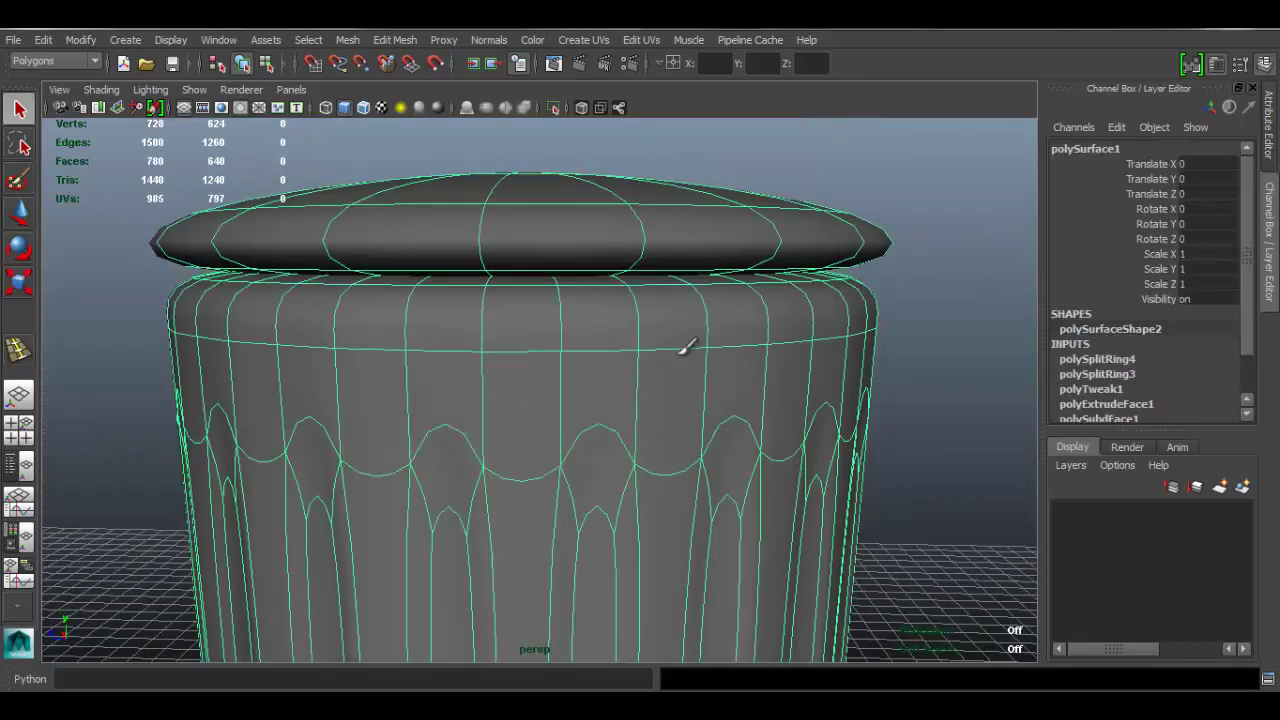
key(g)
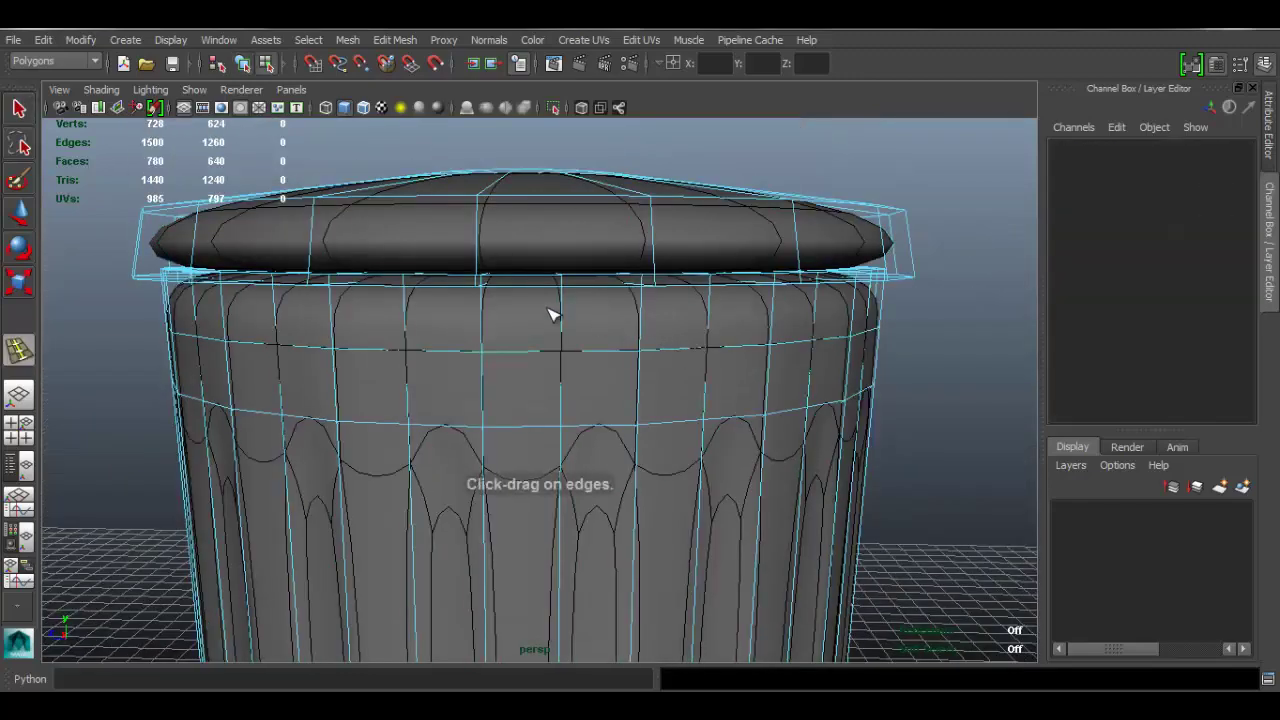
alt+drag(692, 327, 631, 400)
alt+right_drag(631, 400, 724, 413)
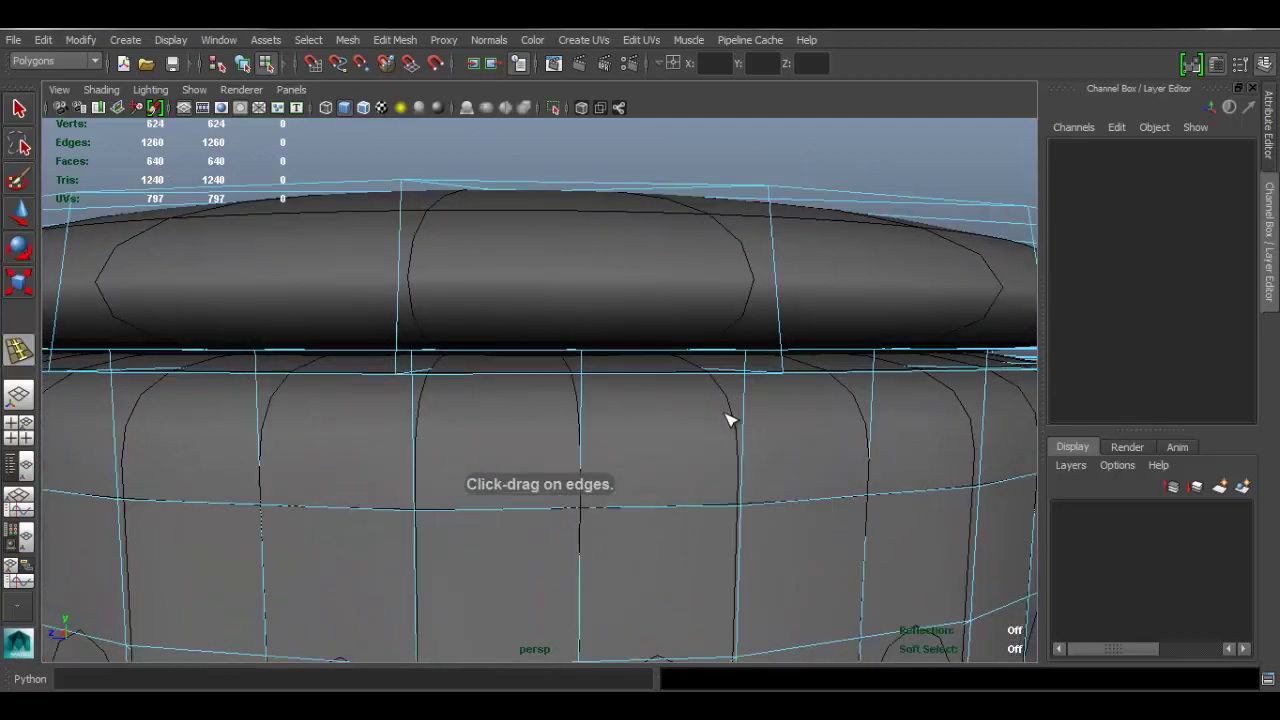
drag(752, 401, 756, 350)
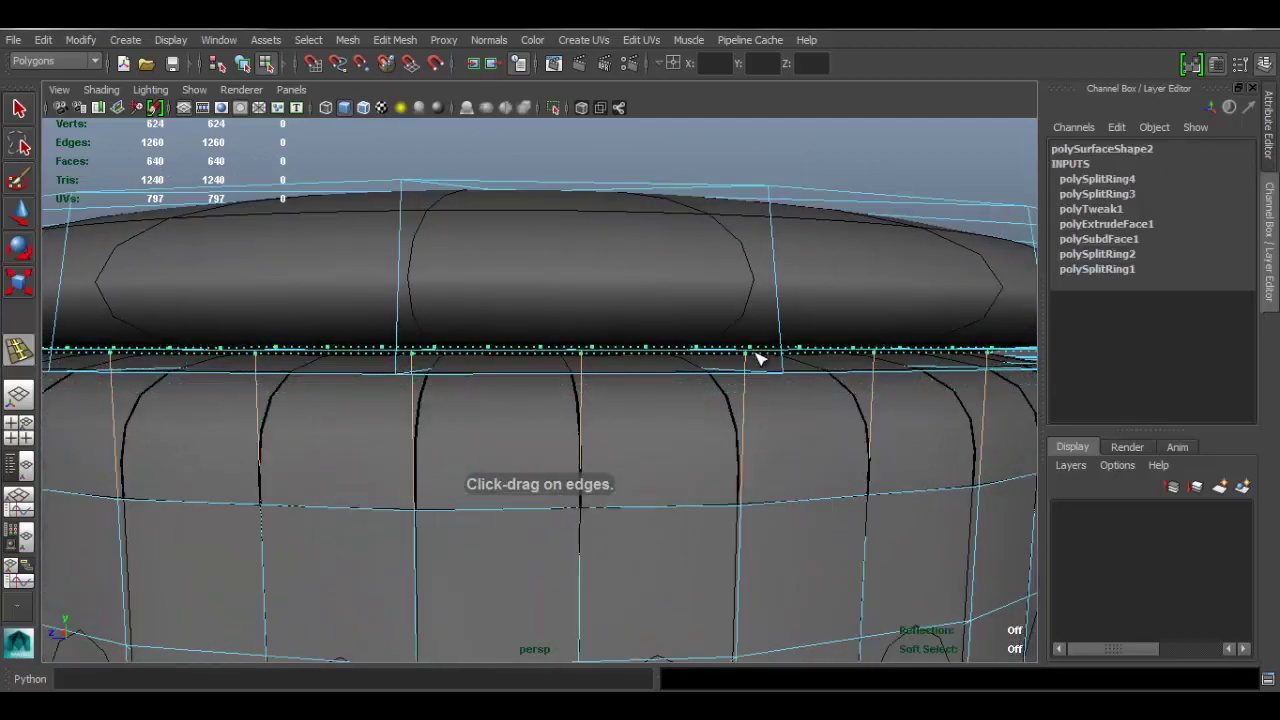
click(758, 358)
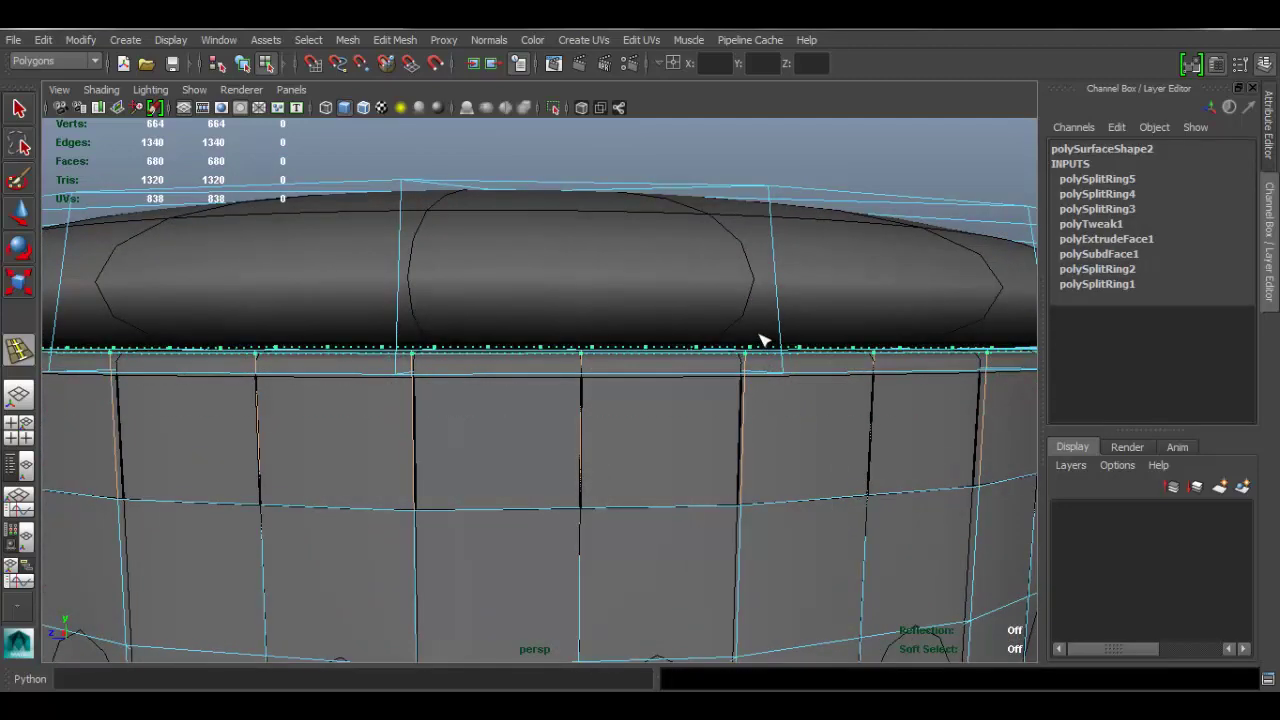
click(757, 362)
Step: Insert another edge loop around the body, tight against its bottom edge and below the existing loop there
alt+right_drag(757, 363, 497, 386)
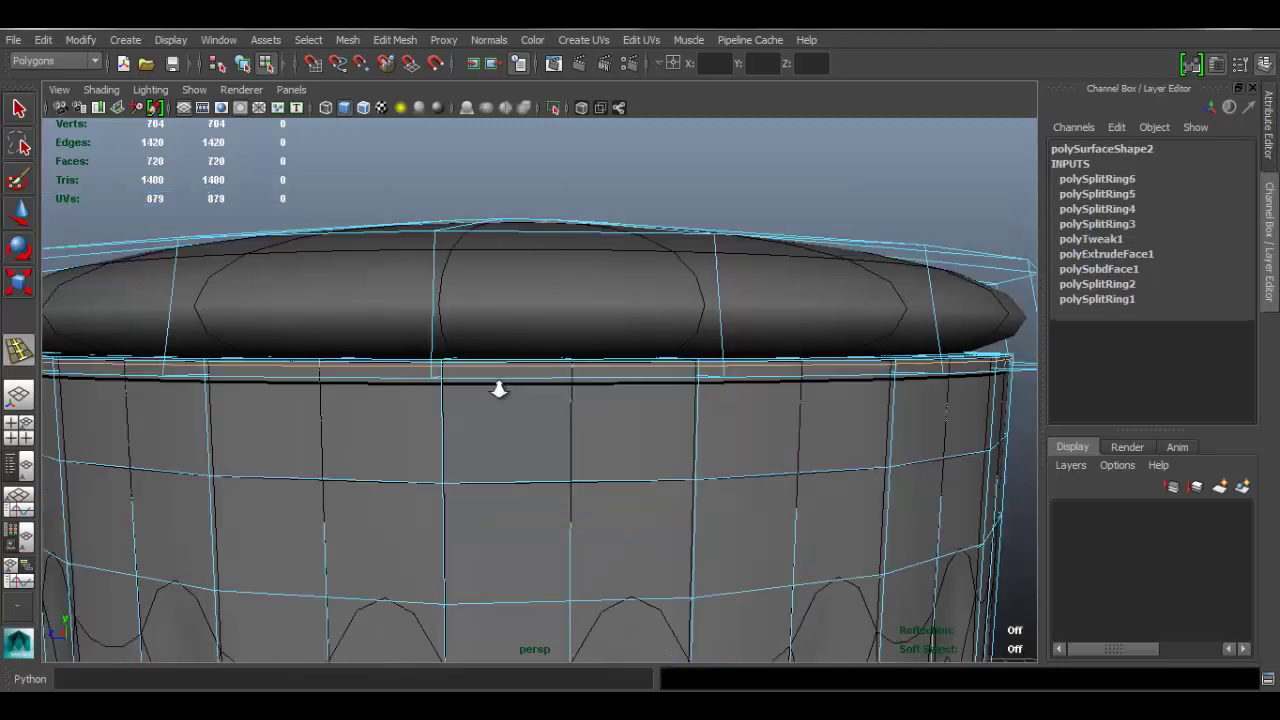
alt+drag(497, 386, 631, 378)
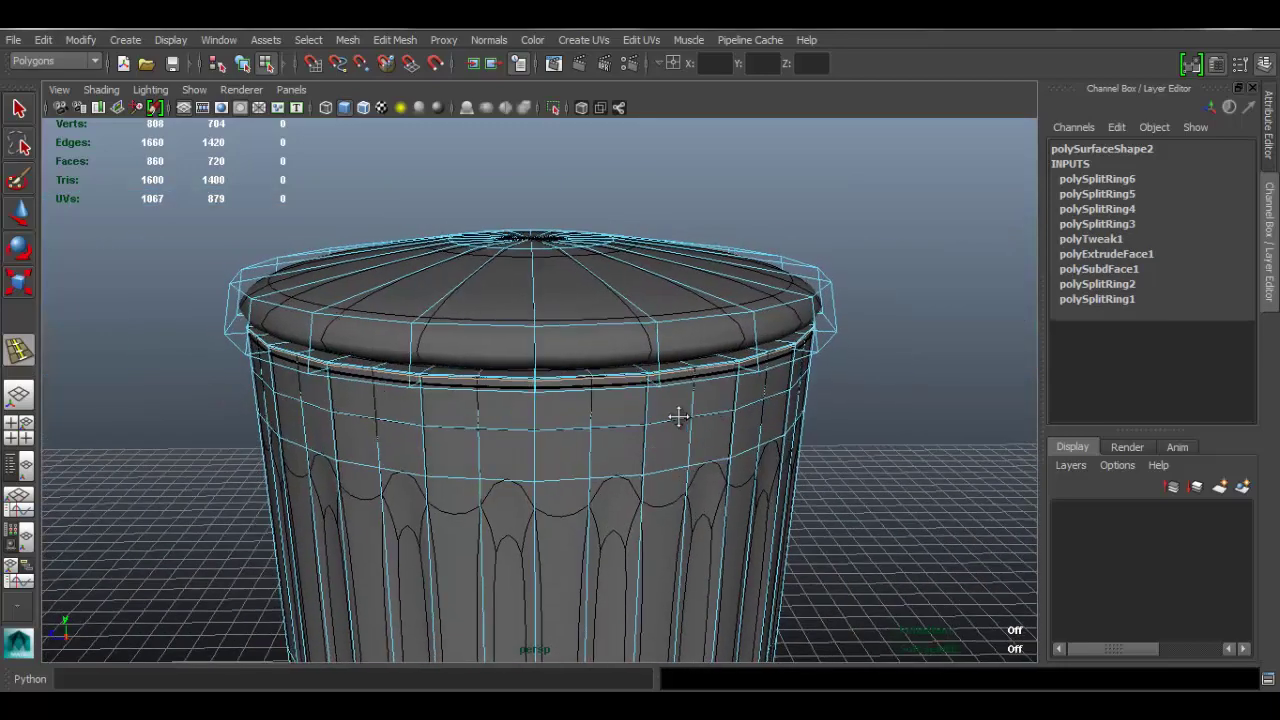
alt+middle_drag(680, 414, 672, 250)
alt+drag(600, 396, 600, 366)
alt+right_drag(760, 440, 960, 500)
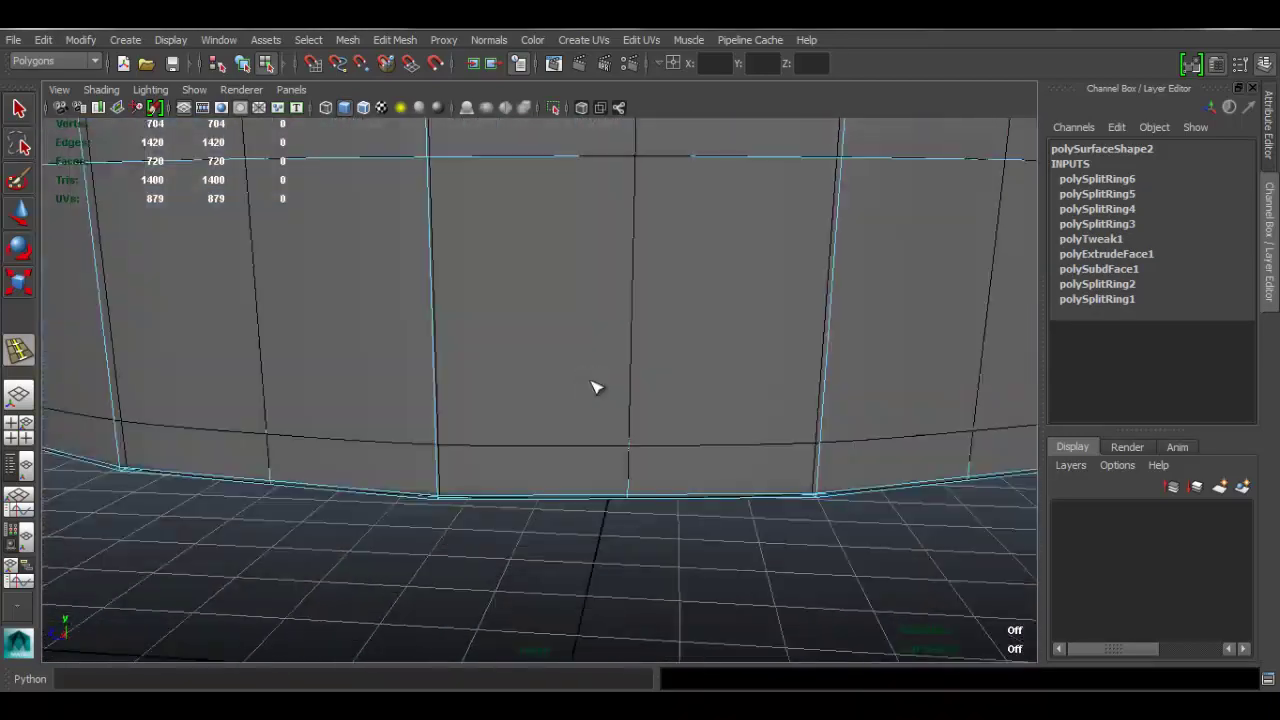
alt+drag(594, 386, 606, 384)
alt+middle_drag(606, 384, 603, 403)
alt+right_drag(603, 403, 660, 457)
alt+drag(660, 458, 680, 371)
click(620, 495)
Step: Return to object mode and review the whole can with its tightened rim and base
key(q)
right_drag(537, 229, 575, 200)
alt+middle_drag(768, 383, 670, 630)
alt+right_drag(965, 323, 577, 251)
alt+drag(577, 251, 671, 322)
Step: Select the can and insert an edge loop through the ribs close to their upper ends
click(614, 287)
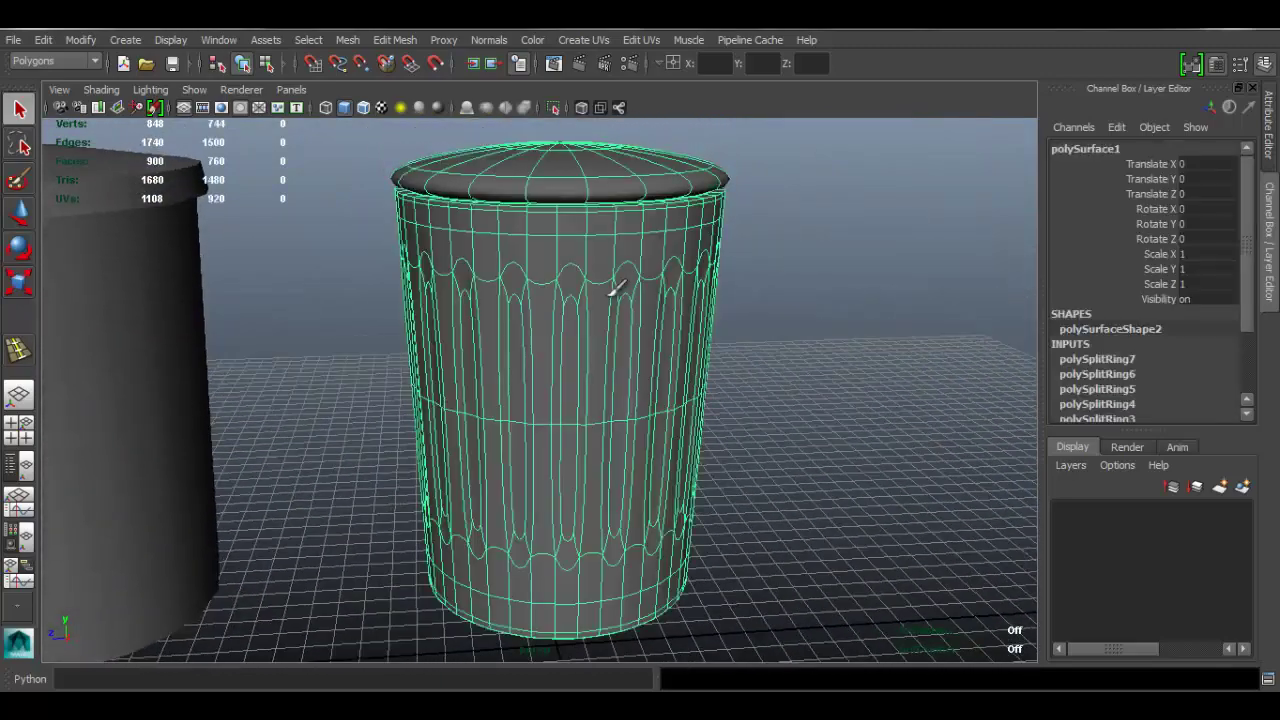
alt+middle_drag(530, 290, 512, 348)
alt+right_drag(512, 348, 727, 415)
key(g)
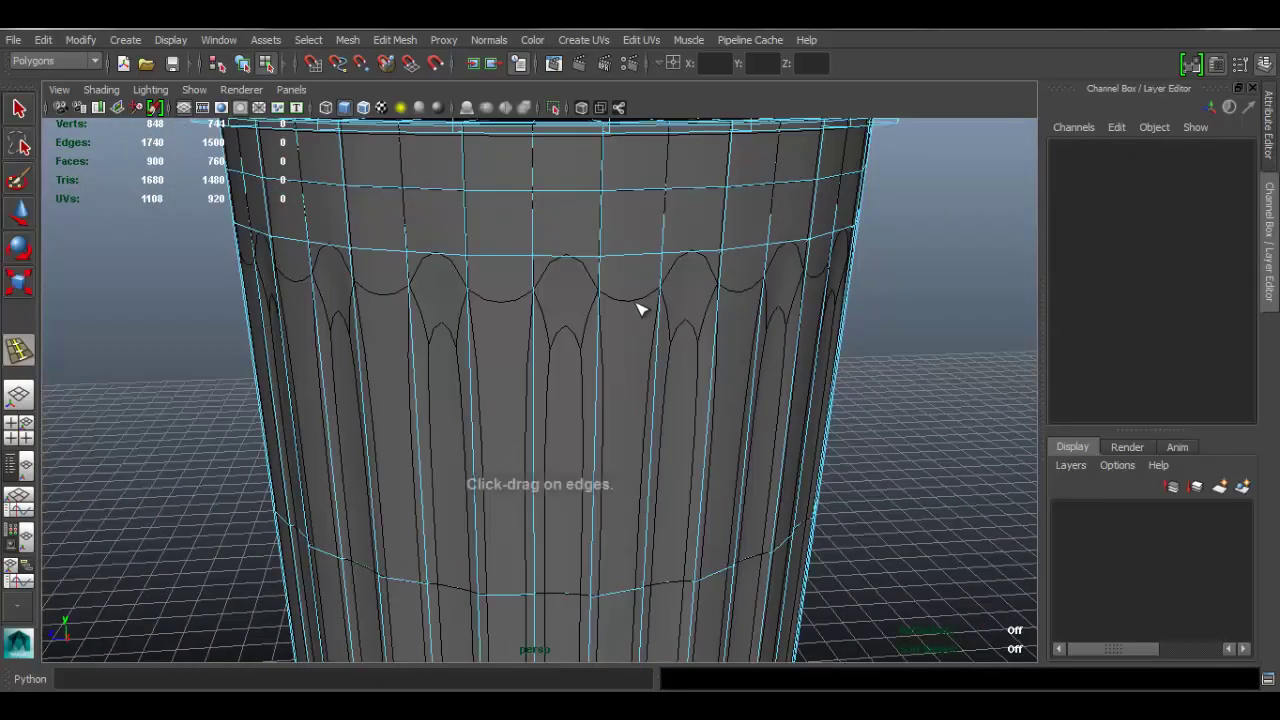
alt+middle_drag(626, 310, 606, 441)
mouse_move(606, 441)
alt+mouse_down()
mouse_move(600, 405)
mouse_move(598, 434)
alt+mouse_up()
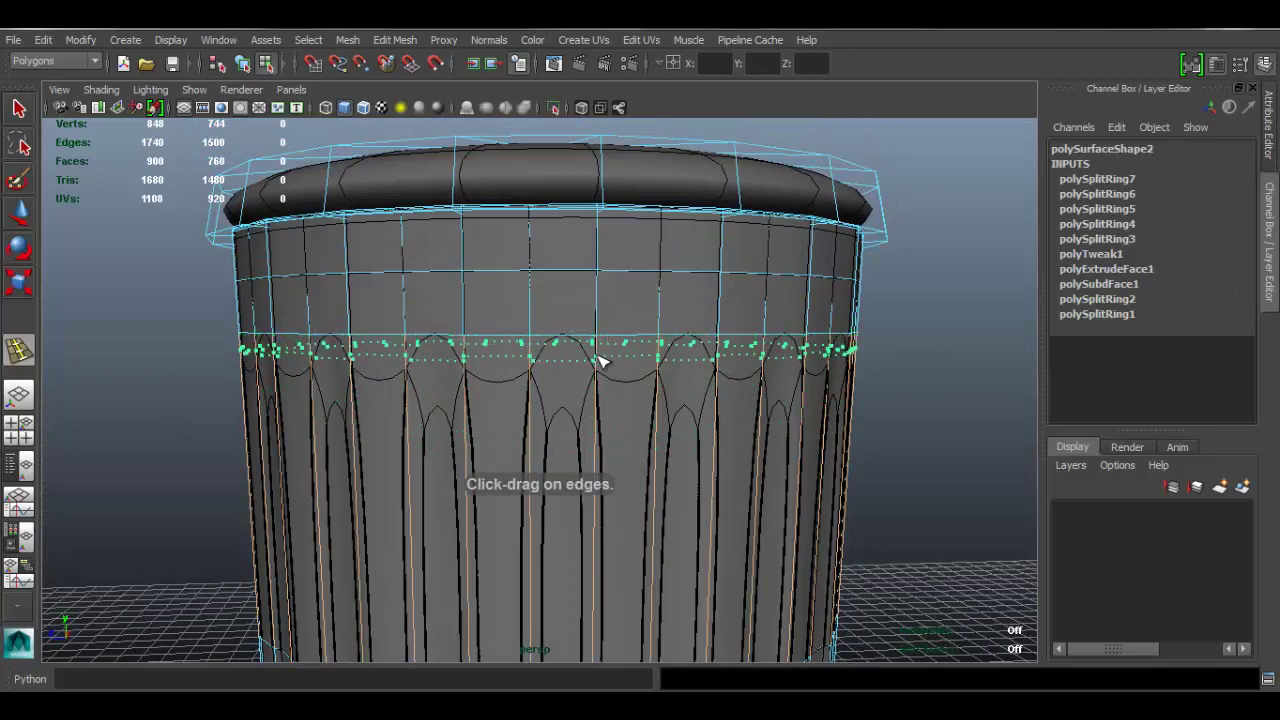
click(600, 360)
Step: Return to object mode, deselect the can, and inspect the upper rib ends
key(q)
right_drag(540, 290, 640, 235)
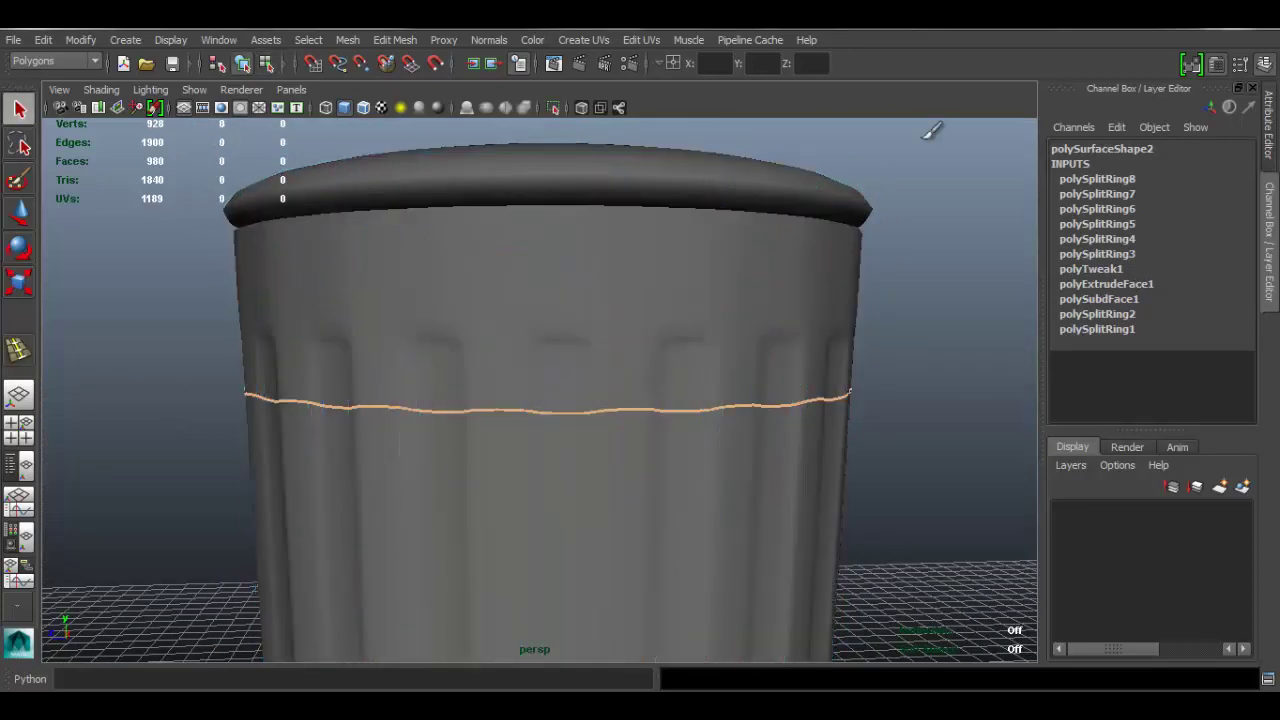
click(928, 131)
alt+right_drag(820, 420, 621, 364)
alt+middle_drag(621, 364, 621, 337)
alt+drag(620, 337, 654, 457)
Step: Select the can and insert an edge loop through the ribs close to their lower ends
click(628, 368)
alt+middle_drag(628, 367, 628, 297)
alt+right_drag(628, 297, 762, 535)
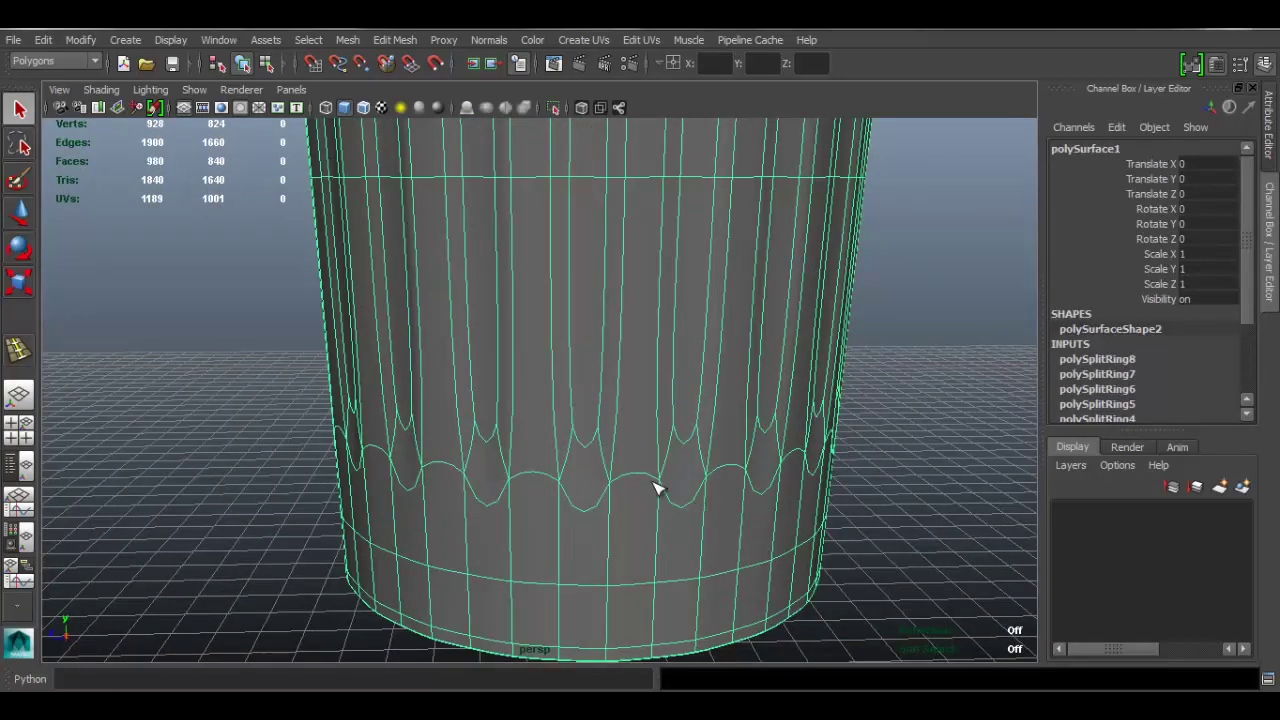
key(y)
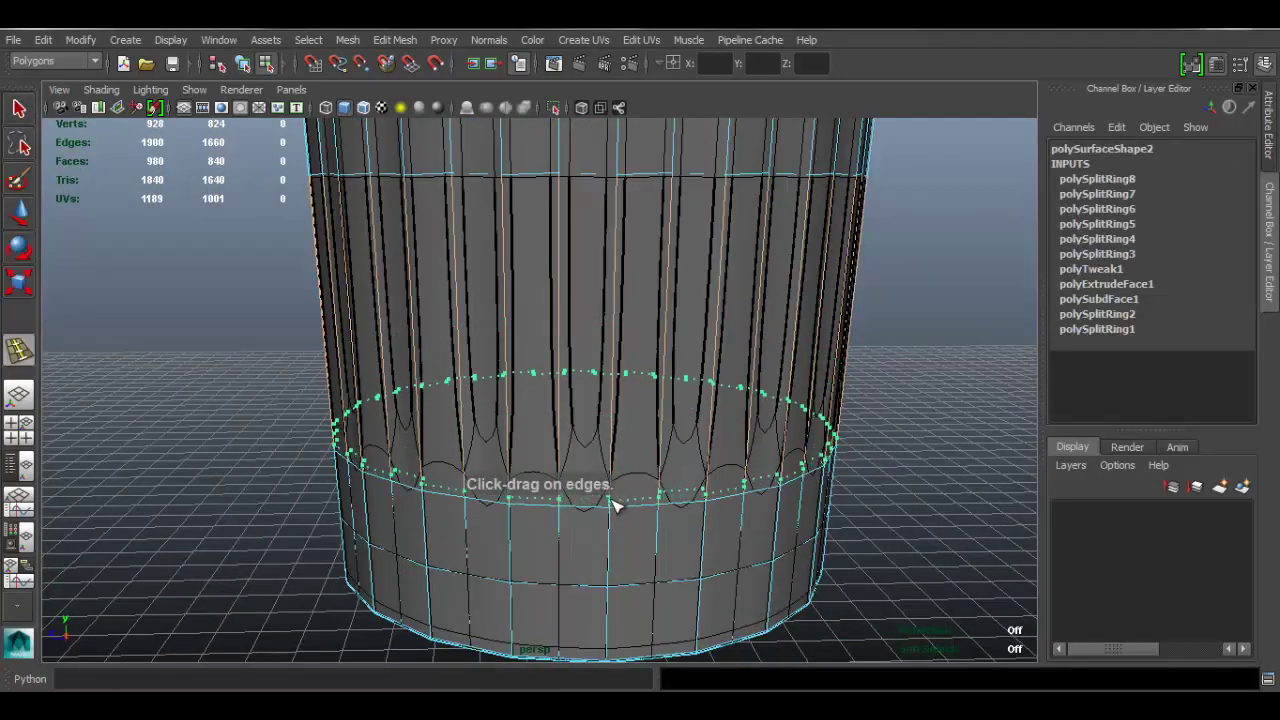
click(611, 494)
Step: Return to object mode, deselect the can, and compare it with the reference photo in Windows Live Photo Gallery
key(q)
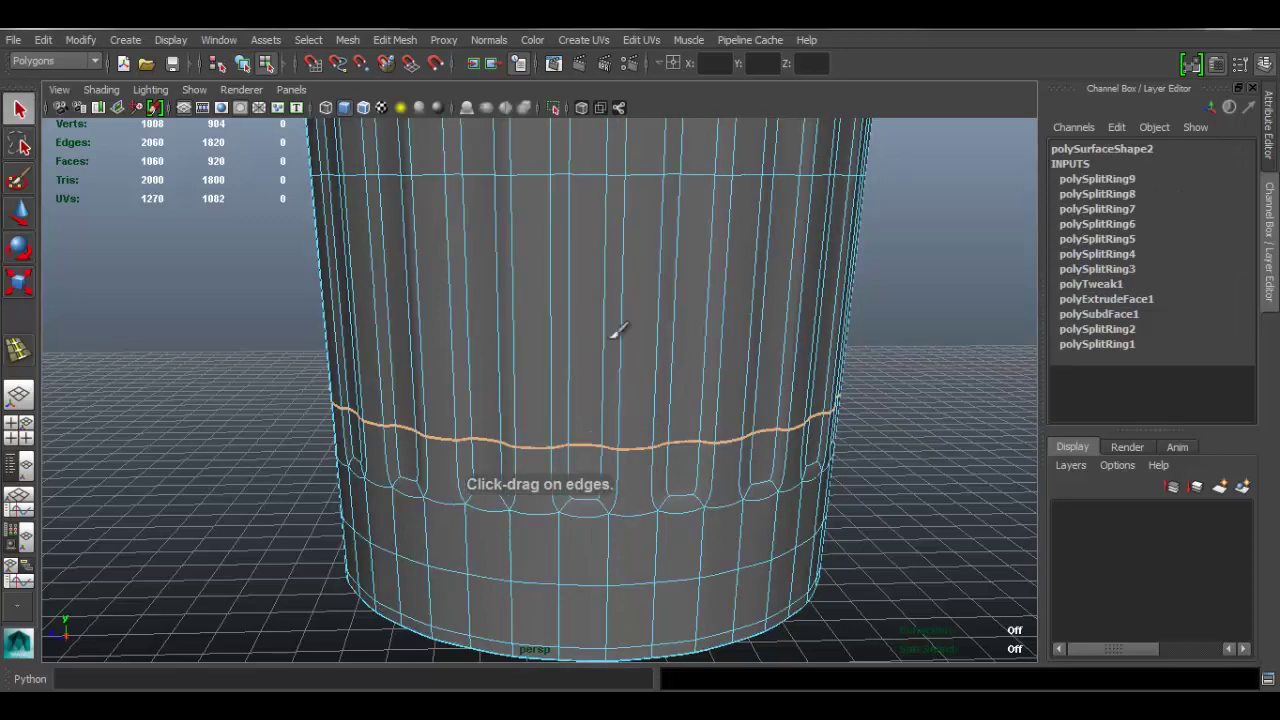
right_drag(596, 285, 876, 174)
click(882, 174)
scroll(568, 343, down, 4)
alt+drag(570, 338, 589, 394)
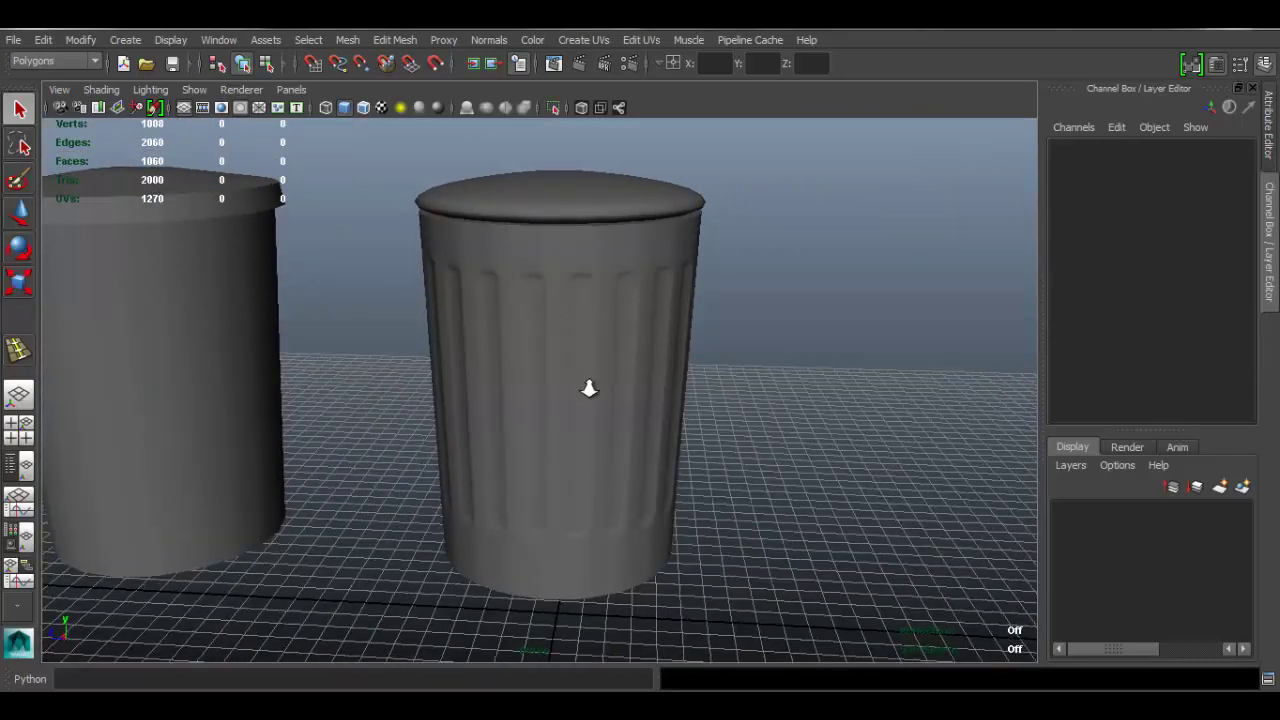
scroll(589, 394, up, 3)
key(alt+Tab)
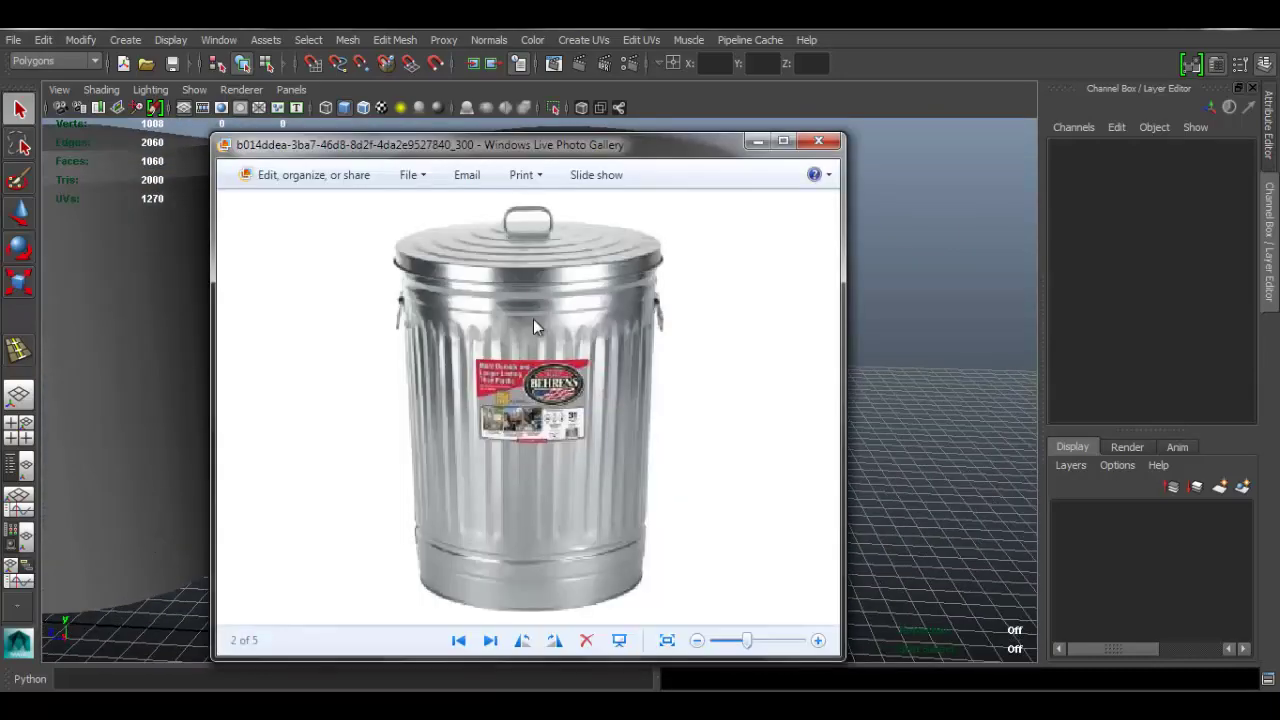
click(755, 142)
Step: Select the can and insert an edge loop around the upper band just above the ribs
alt+drag(500, 297, 525, 393)
alt+right_drag(525, 393, 636, 401)
click(705, 355)
drag(628, 400, 671, 440)
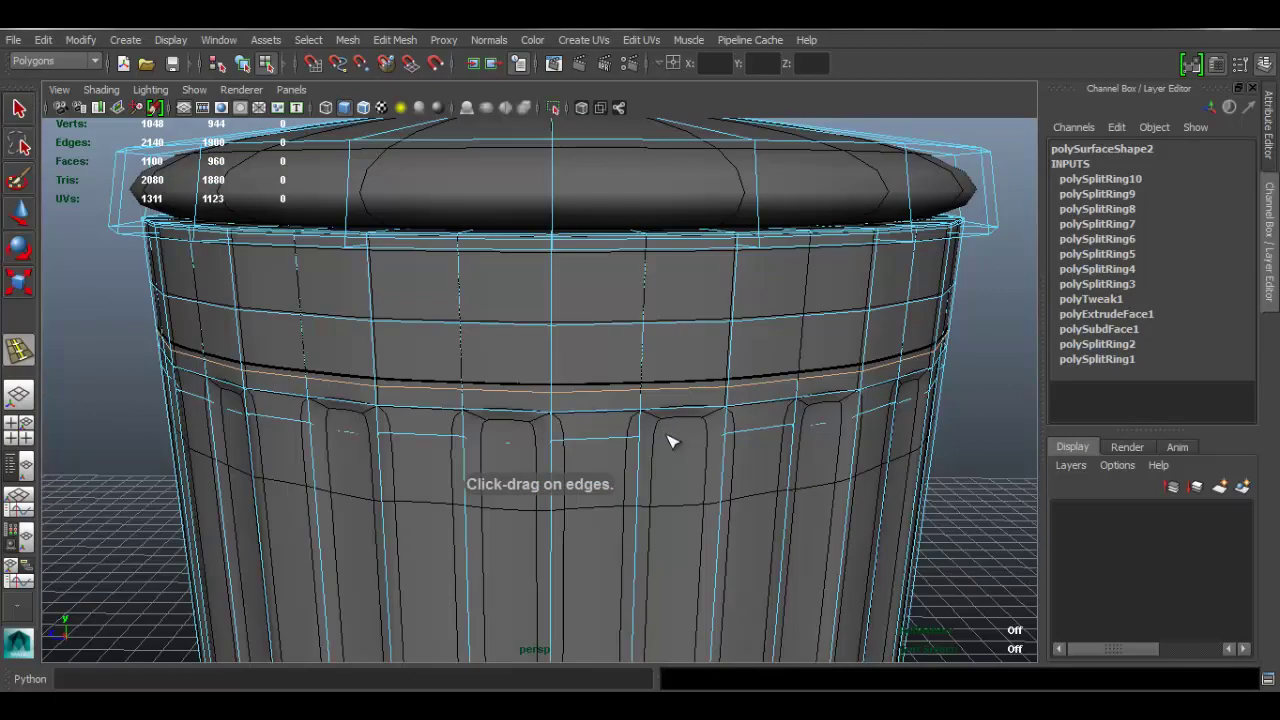
Step: Insert two edge loops in the lower band, one just below the ribs and one just below the band's middle loop
alt+middle_drag(671, 440, 671, 314)
alt+middle_drag(660, 620, 649, 478)
alt+middle_drag(640, 560, 628, 490)
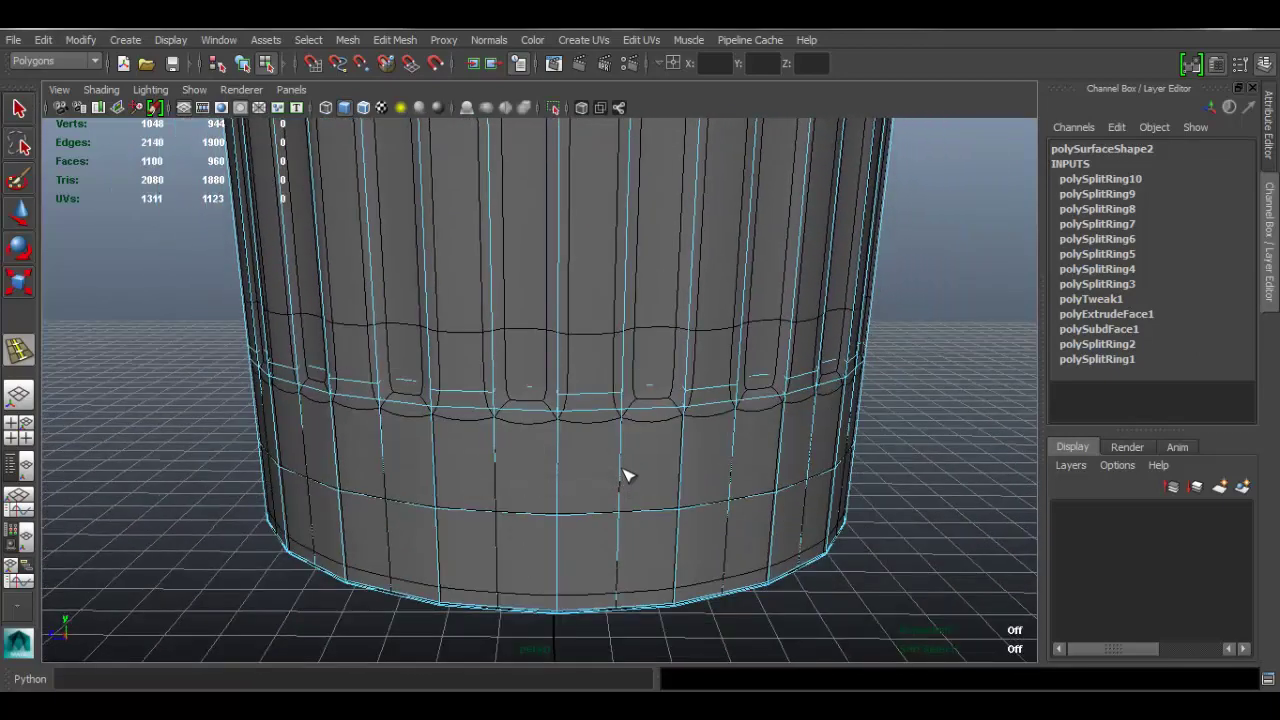
drag(626, 449, 626, 449)
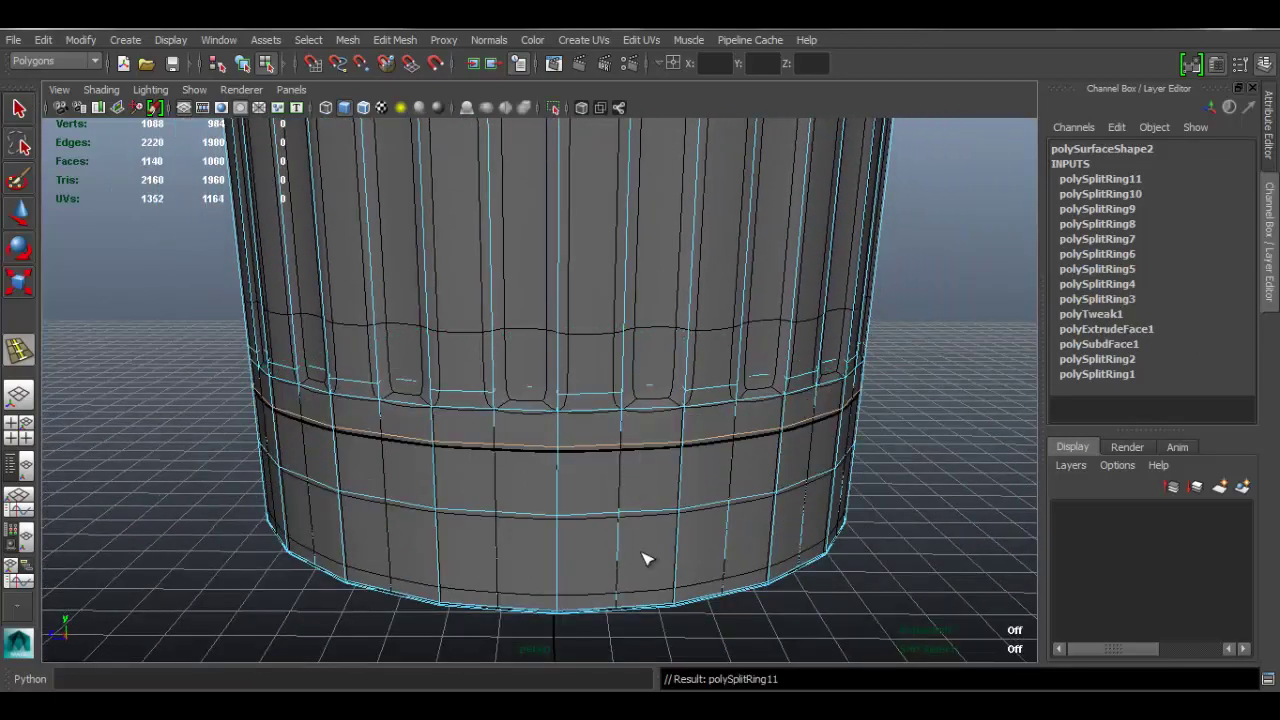
drag(618, 537, 645, 478)
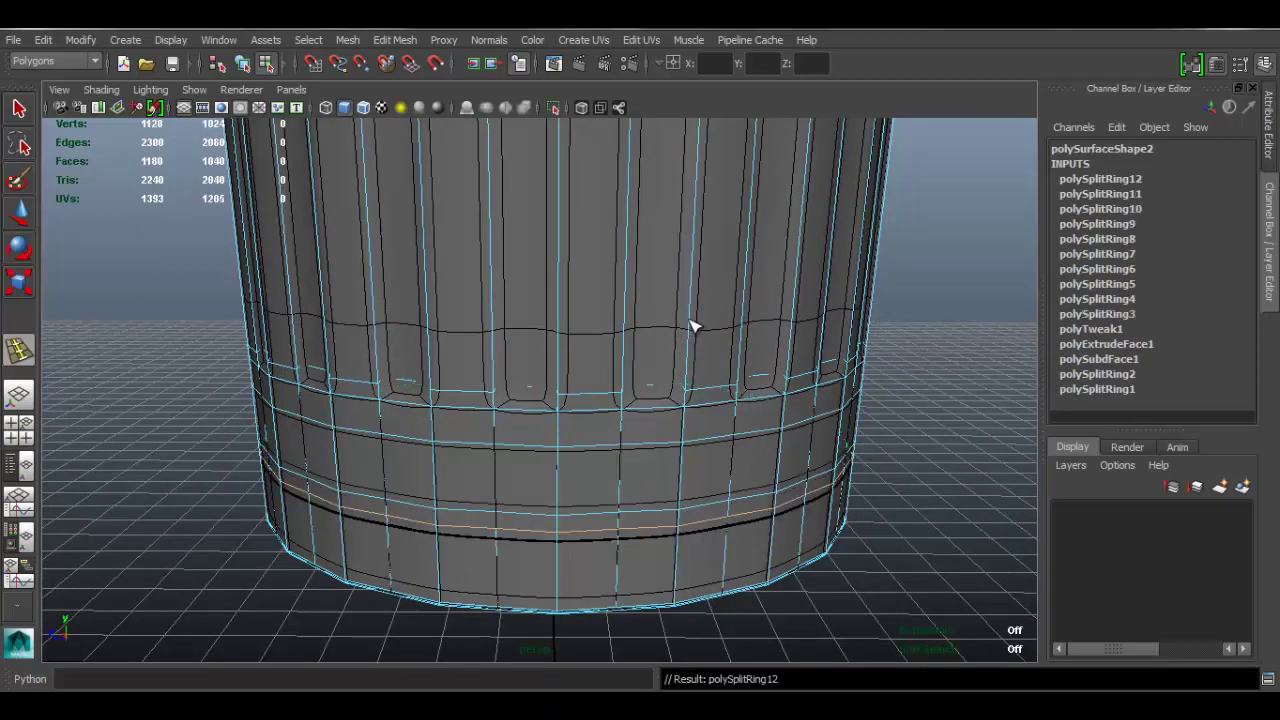
Step: Insert an edge loop in the upper band just below its middle loop
alt+drag(723, 240, 725, 423)
scroll(626, 451, up, 3)
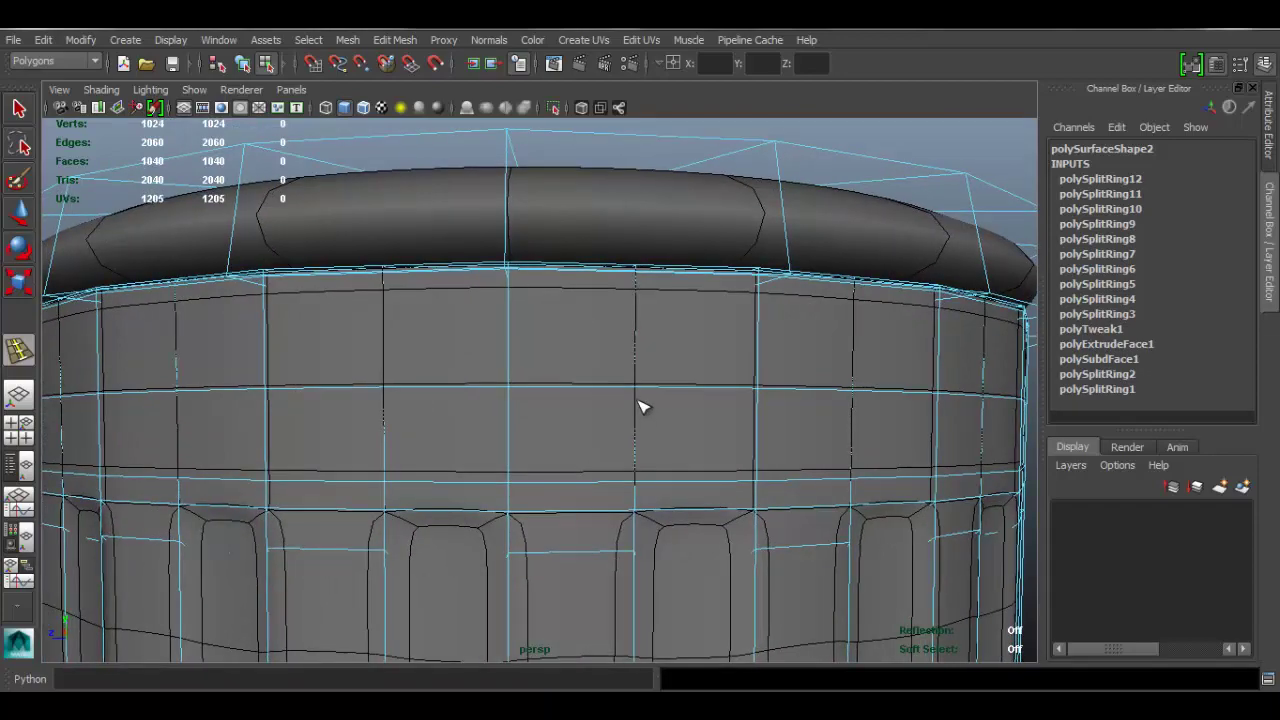
drag(636, 397, 637, 398)
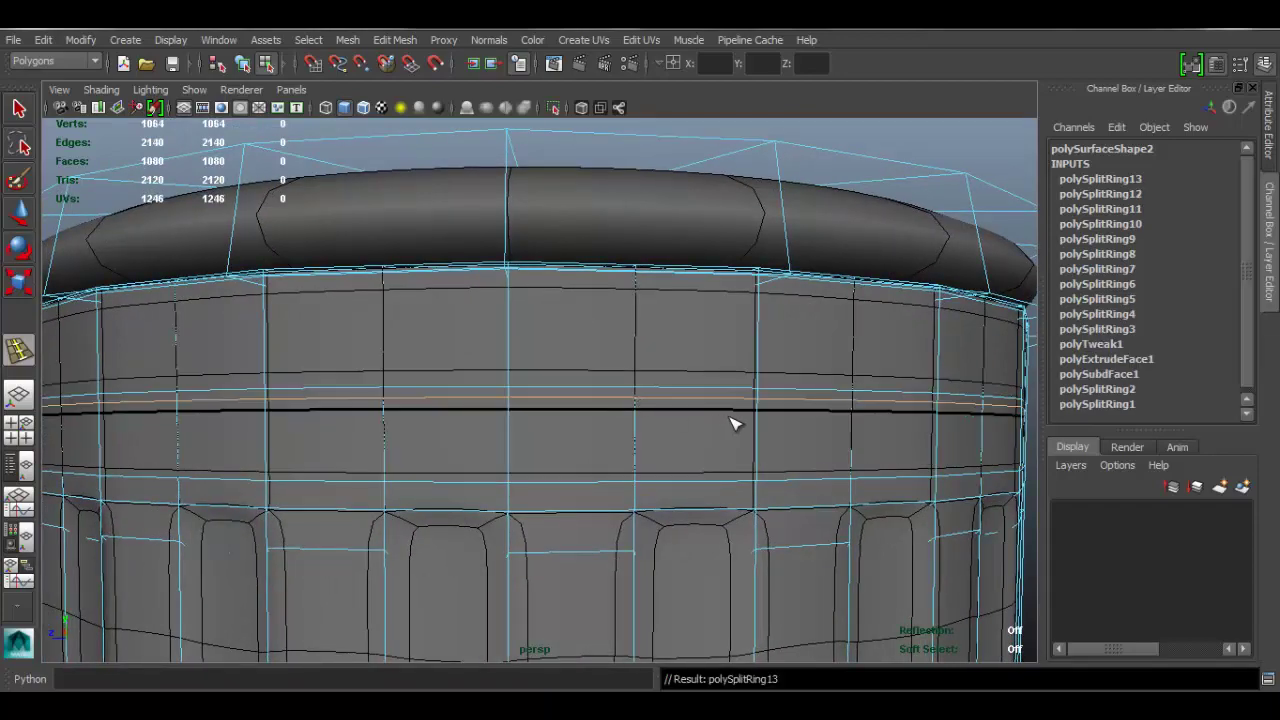
Step: Leave the edge loop tool and return to object mode to review the can's upper band
scroll(603, 376, down, 3)
alt+middle_drag(614, 352, 632, 226)
alt+drag(655, 370, 660, 394)
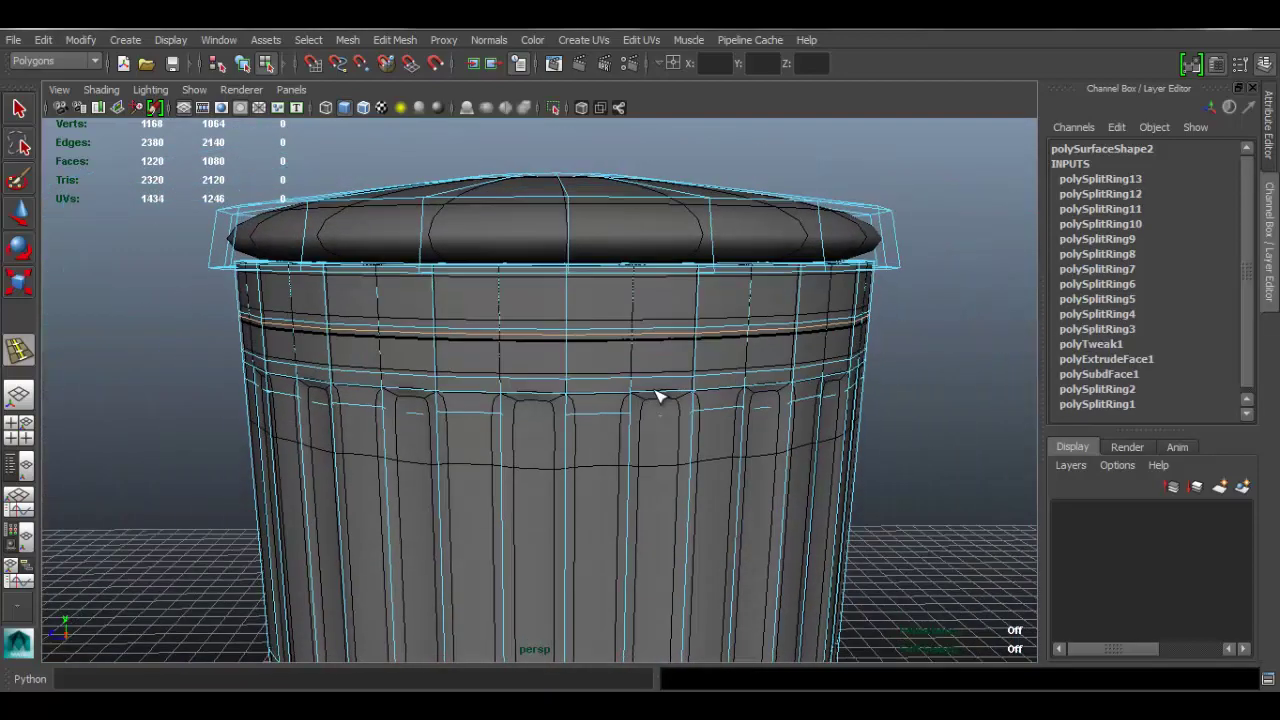
alt+middle_drag(612, 479, 638, 405)
key(q)
key(1)
right_drag(612, 306, 690, 262)
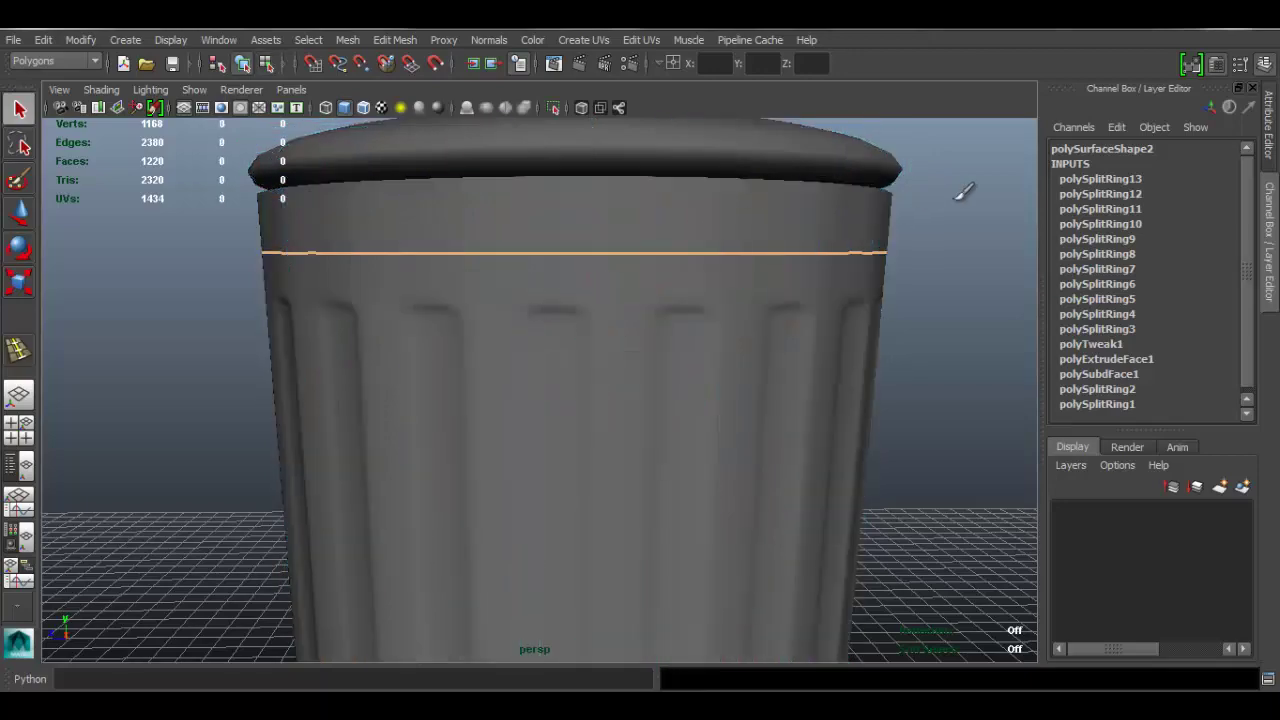
Step: Clear the edge selection, select the can and examine the rib ends and upper band wireframe
click(968, 194)
alt+right_drag(874, 403, 689, 280)
alt+middle_drag(689, 280, 690, 200)
alt+drag(690, 210, 660, 318)
click(657, 314)
scroll(630, 455, up, 5)
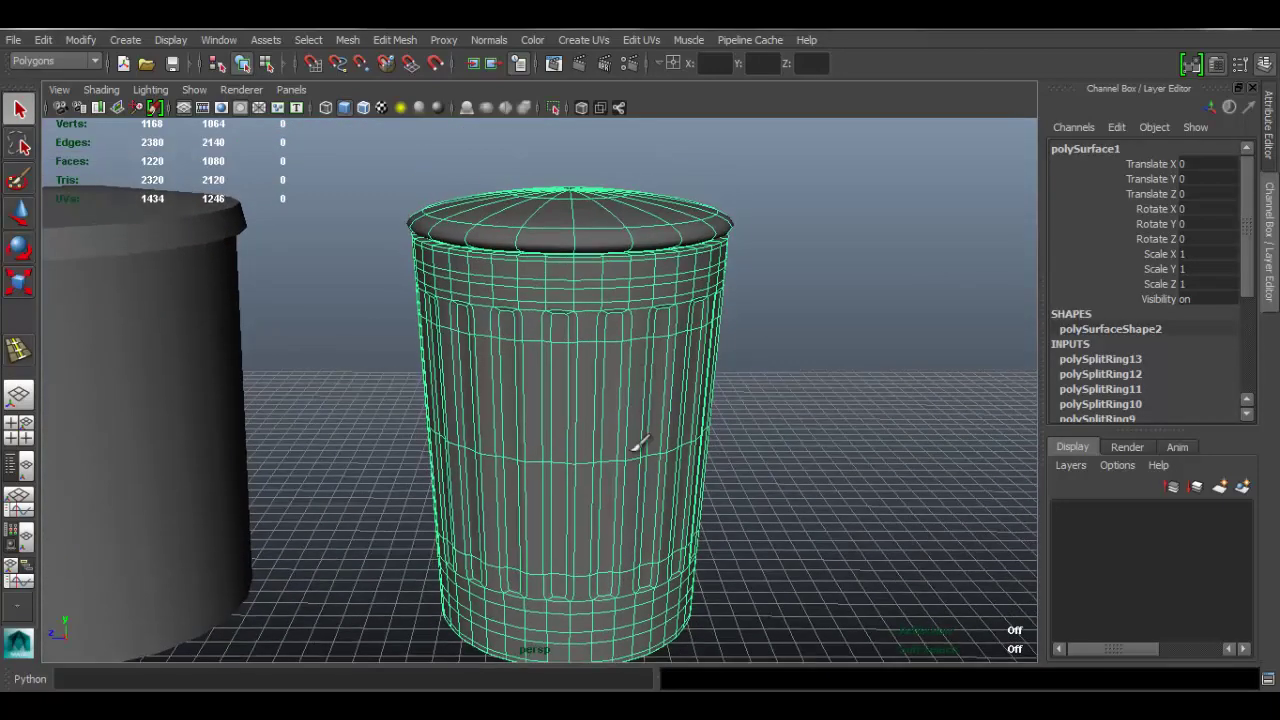
alt+middle_drag(707, 396, 734, 443)
alt+drag(734, 443, 818, 462)
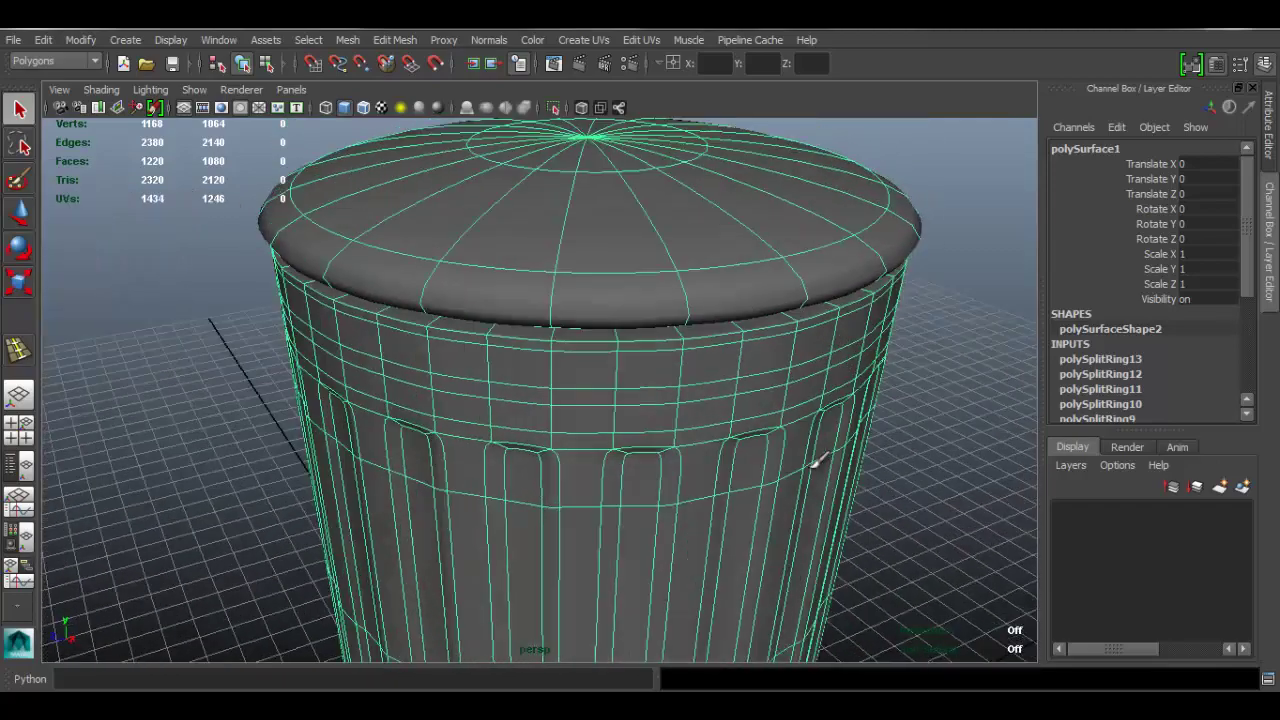
alt+middle_drag(818, 462, 734, 443)
scroll(734, 443, up, 5)
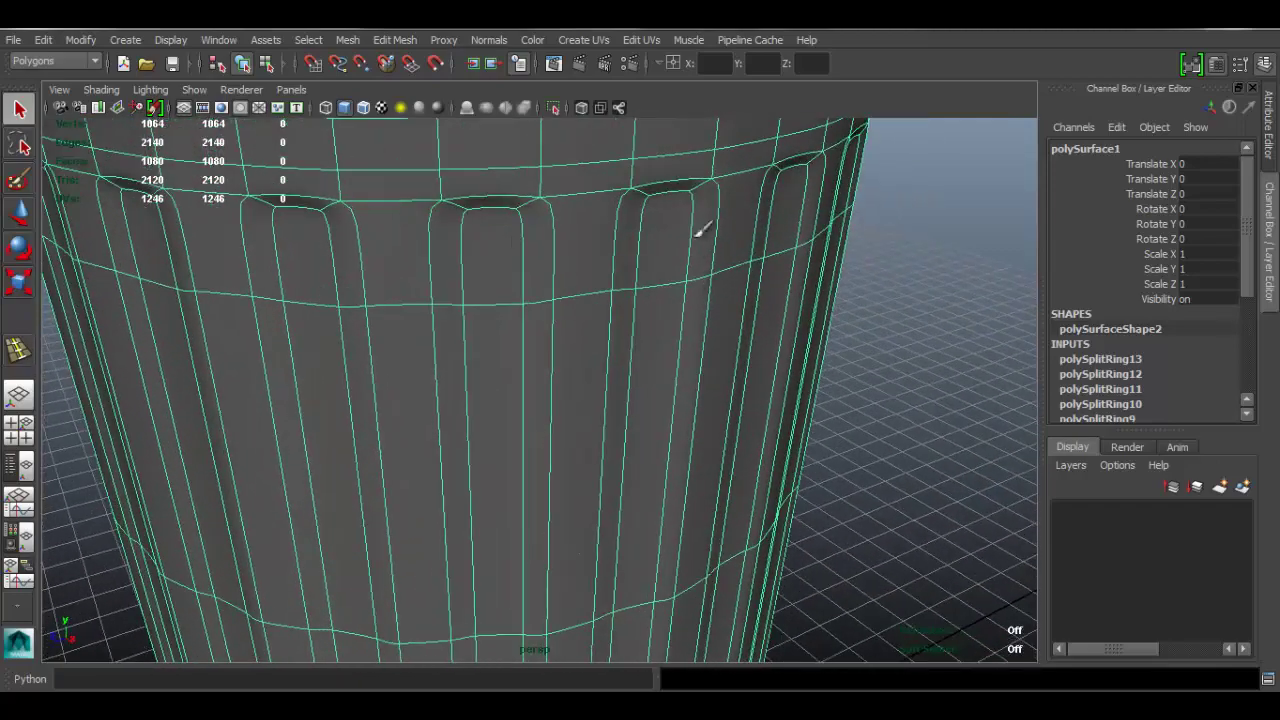
Step: Insert an edge loop just inside the border of one recessed rib and return to object mode in smooth preview
key(g)
alt+middle_drag(648, 292, 650, 384)
scroll(700, 320, up, 3)
click(735, 239)
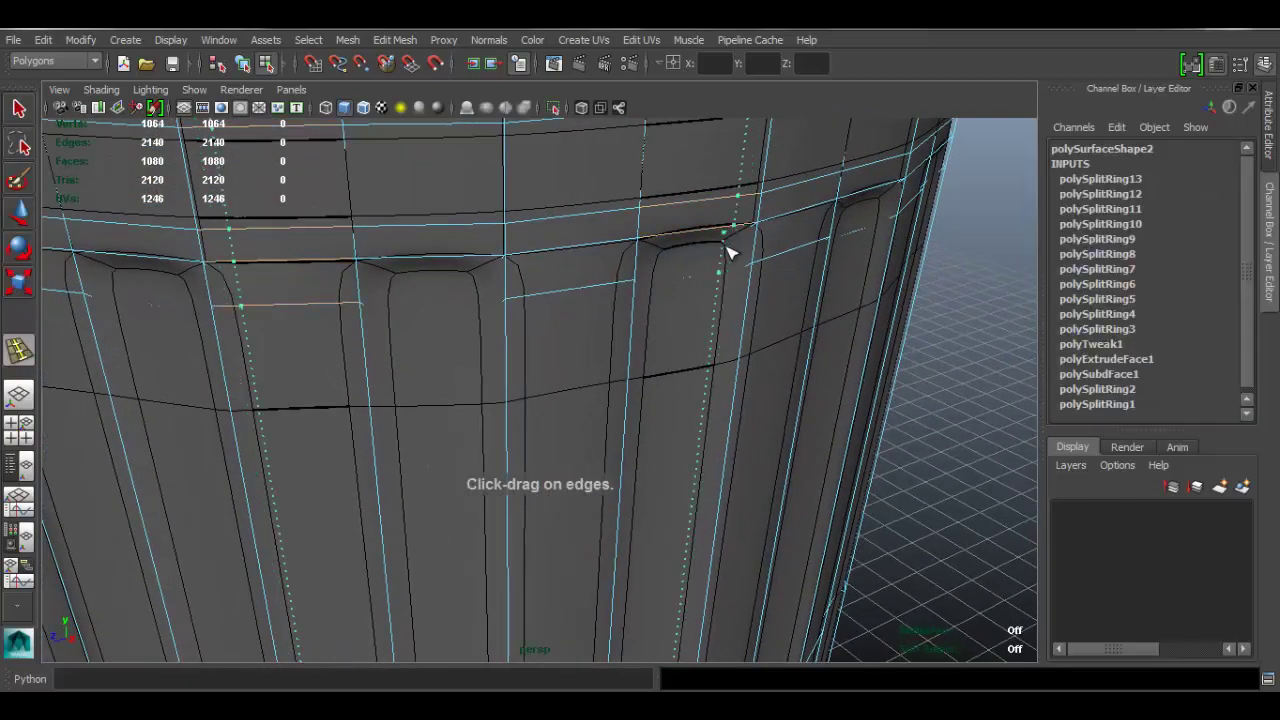
alt+drag(709, 291, 634, 245)
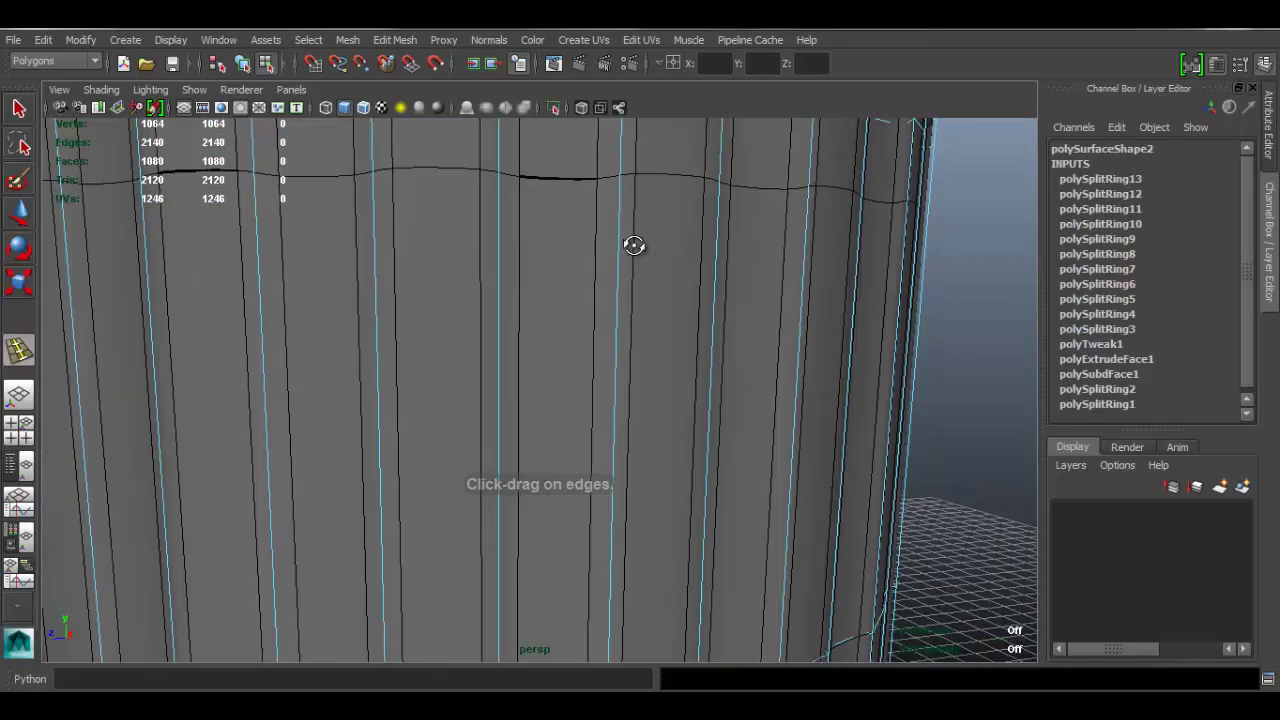
alt+middle_drag(634, 245, 610, 480)
alt+drag(645, 390, 600, 385)
alt+right_drag(600, 450, 708, 450)
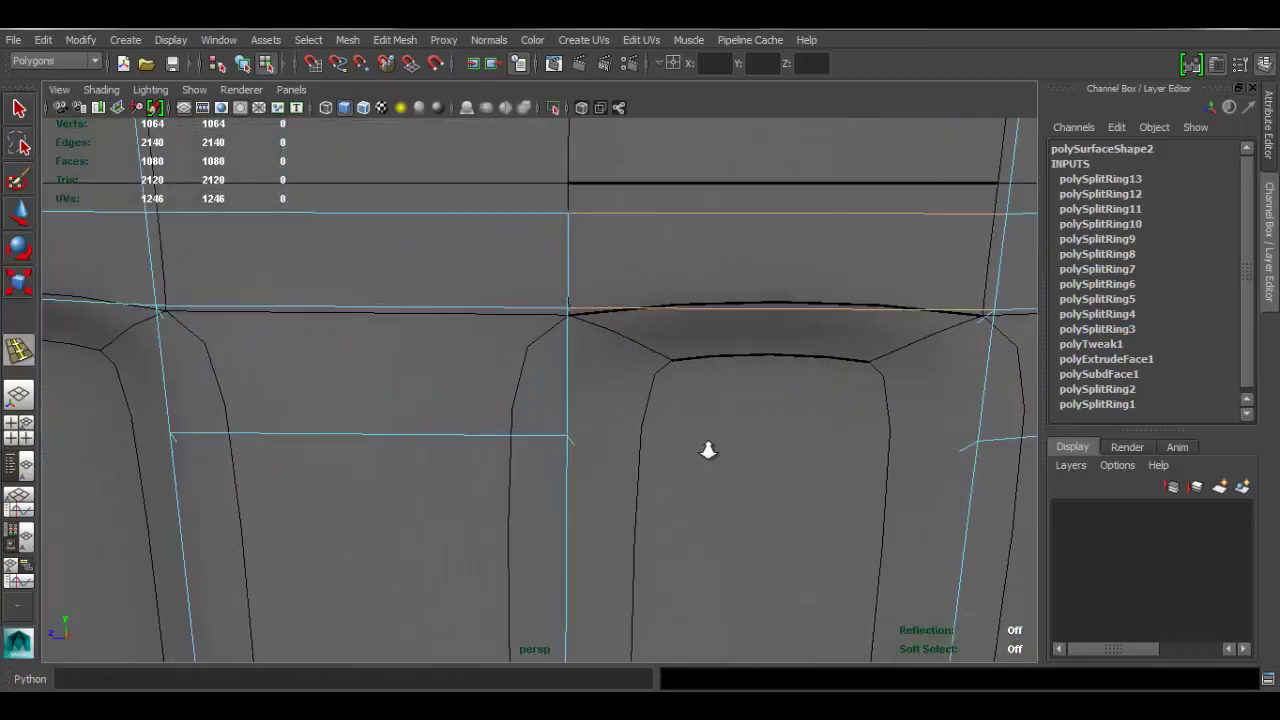
alt+drag(708, 450, 590, 444)
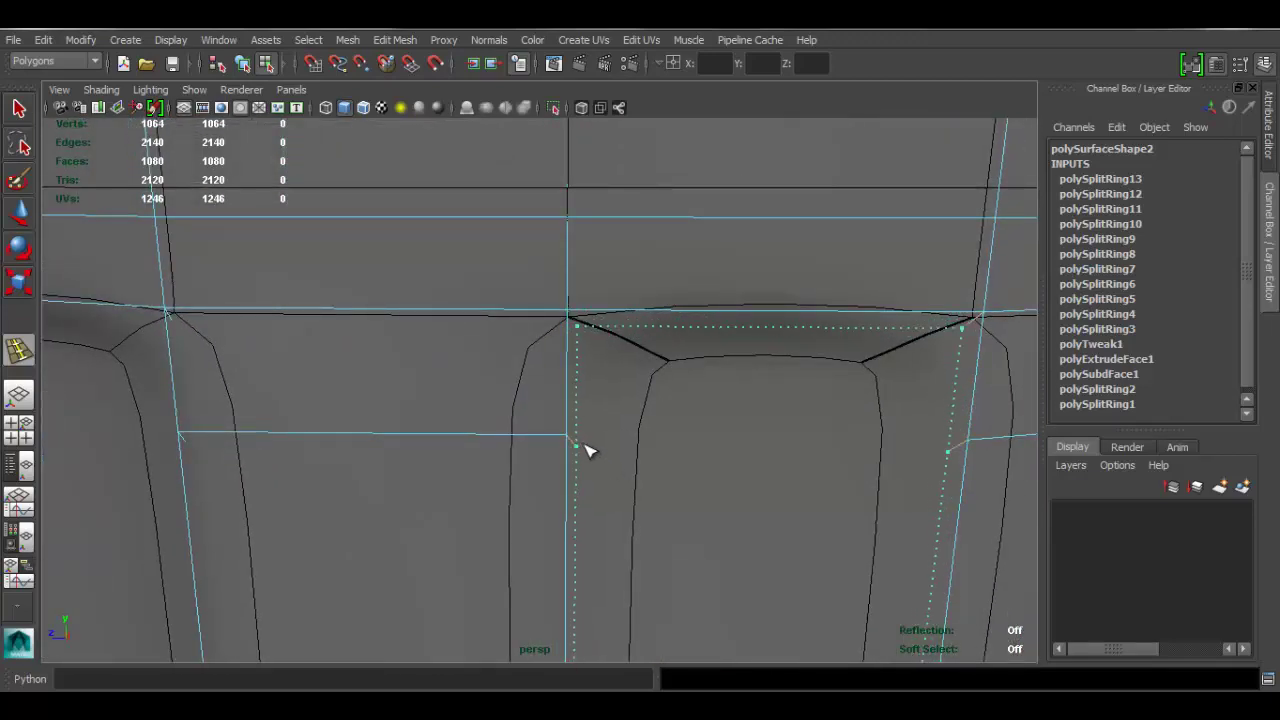
click(588, 449)
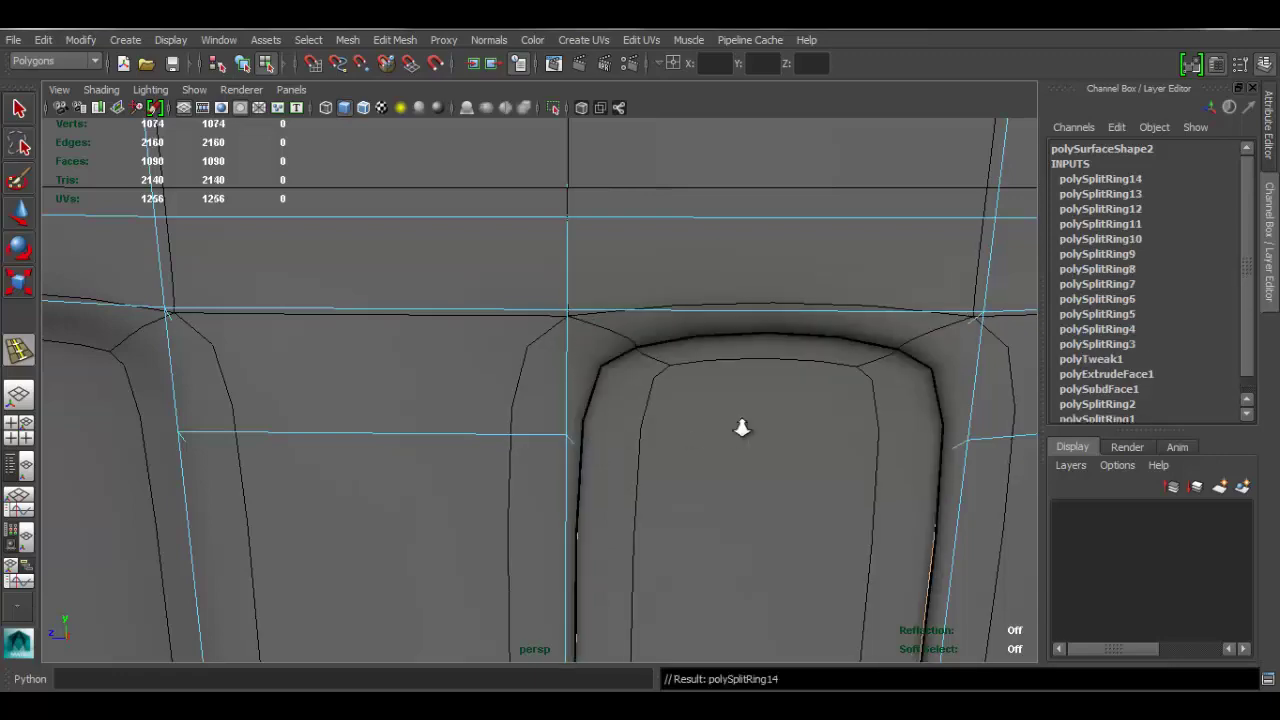
alt+right_drag(742, 428, 637, 412)
key(q)
key(3)
right_drag(565, 305, 652, 268)
Step: Clear the selection and compare the rib that has the extra edge loop with the neighbouring ribs from several angles
alt+right_drag(772, 379, 511, 354)
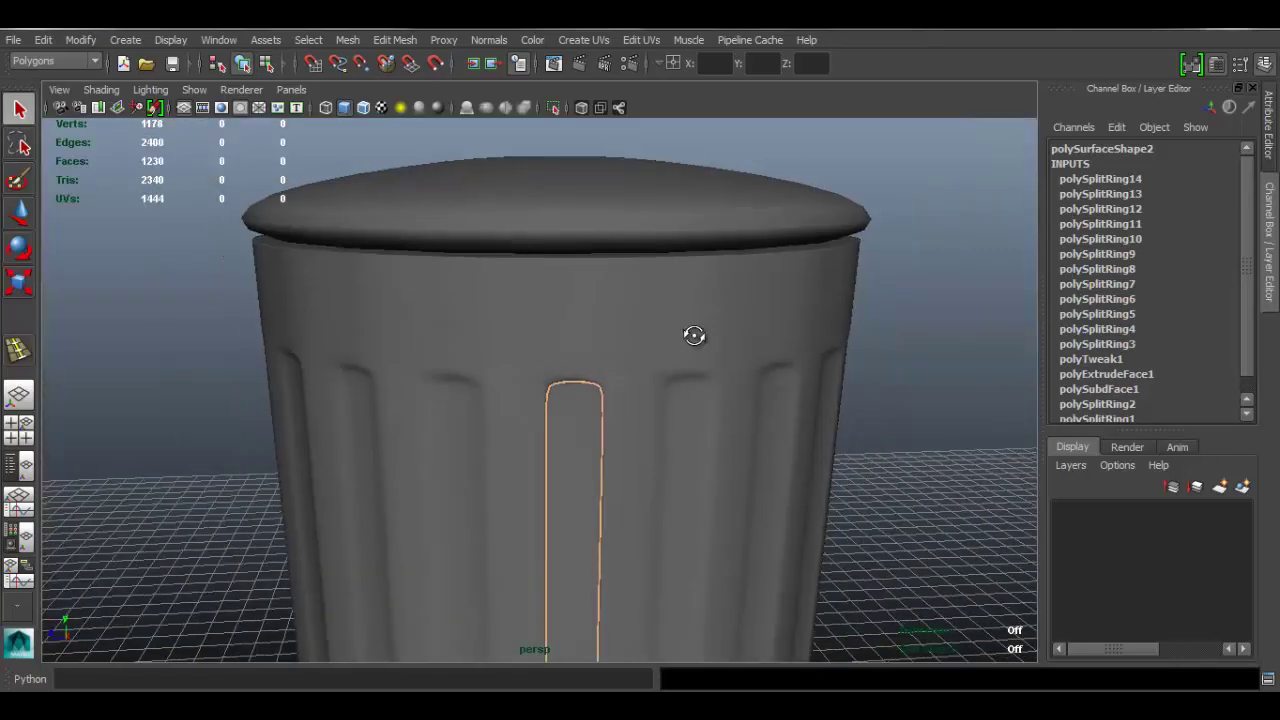
alt+drag(694, 336, 738, 352)
click(946, 278)
alt+middle_drag(762, 452, 749, 252)
alt+drag(755, 262, 701, 313)
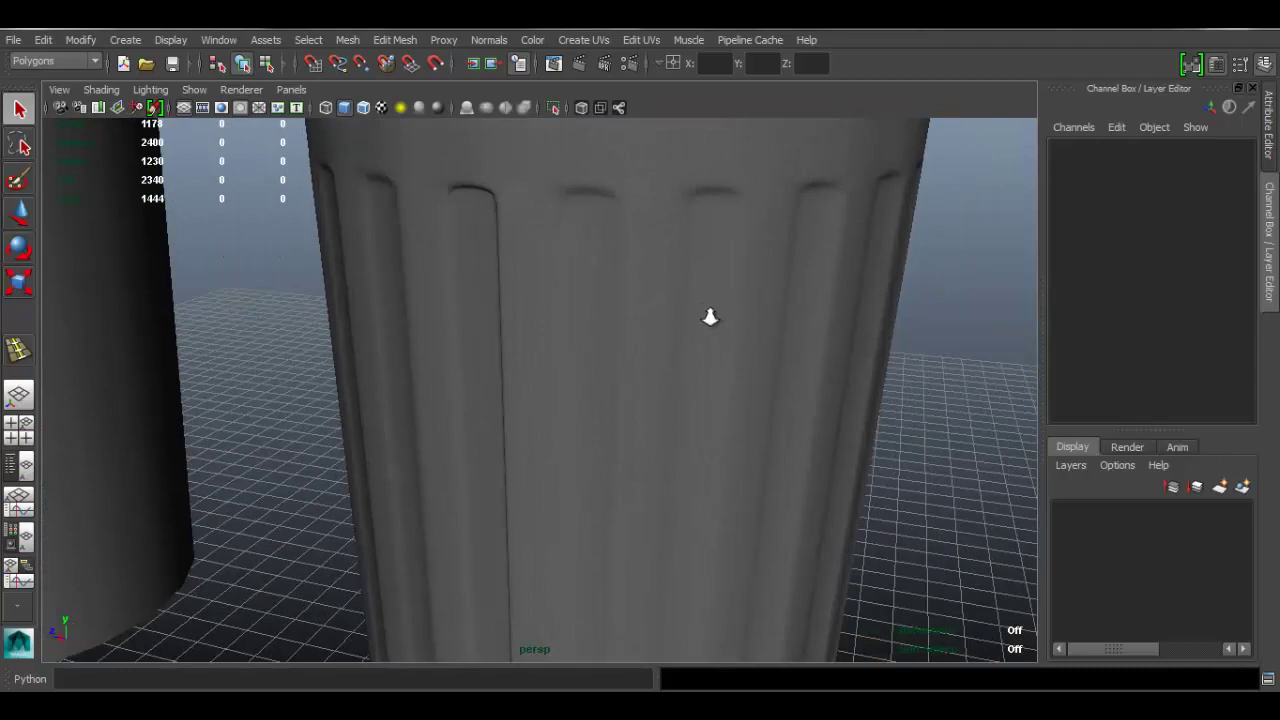
alt+right_drag(710, 317, 583, 286)
alt+drag(583, 286, 689, 320)
alt+middle_drag(689, 320, 608, 277)
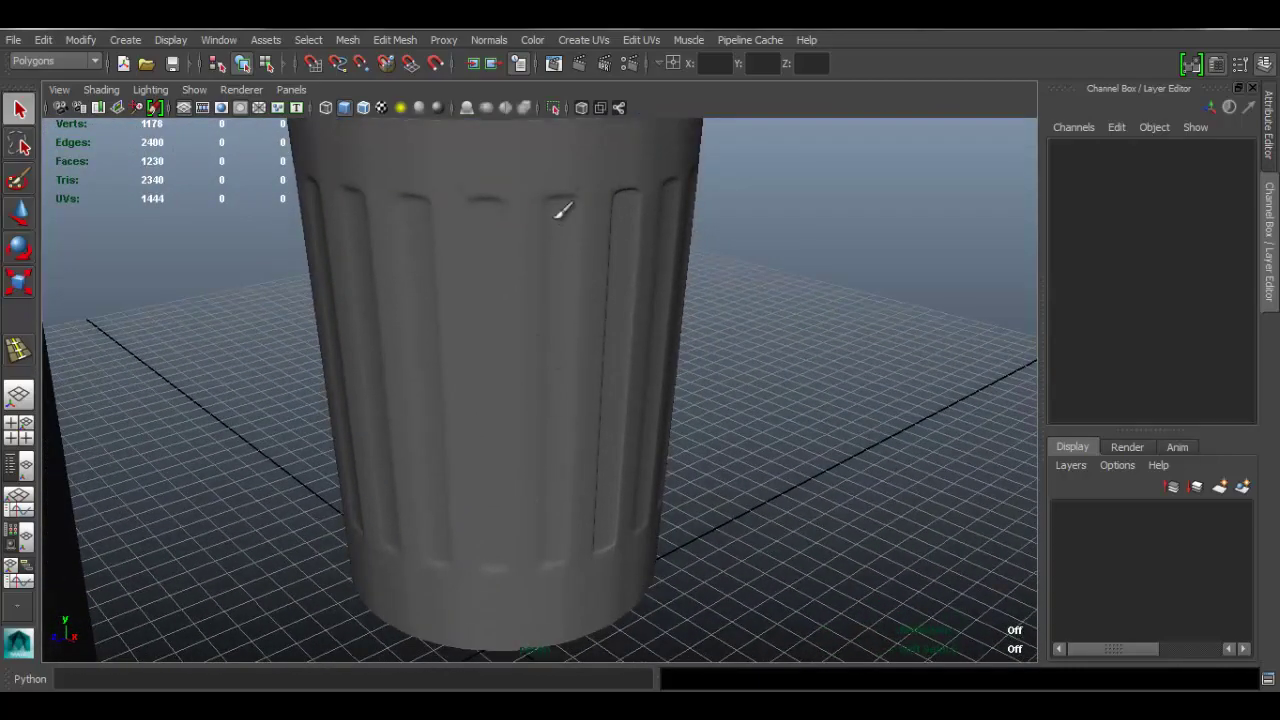
alt+drag(611, 340, 515, 275)
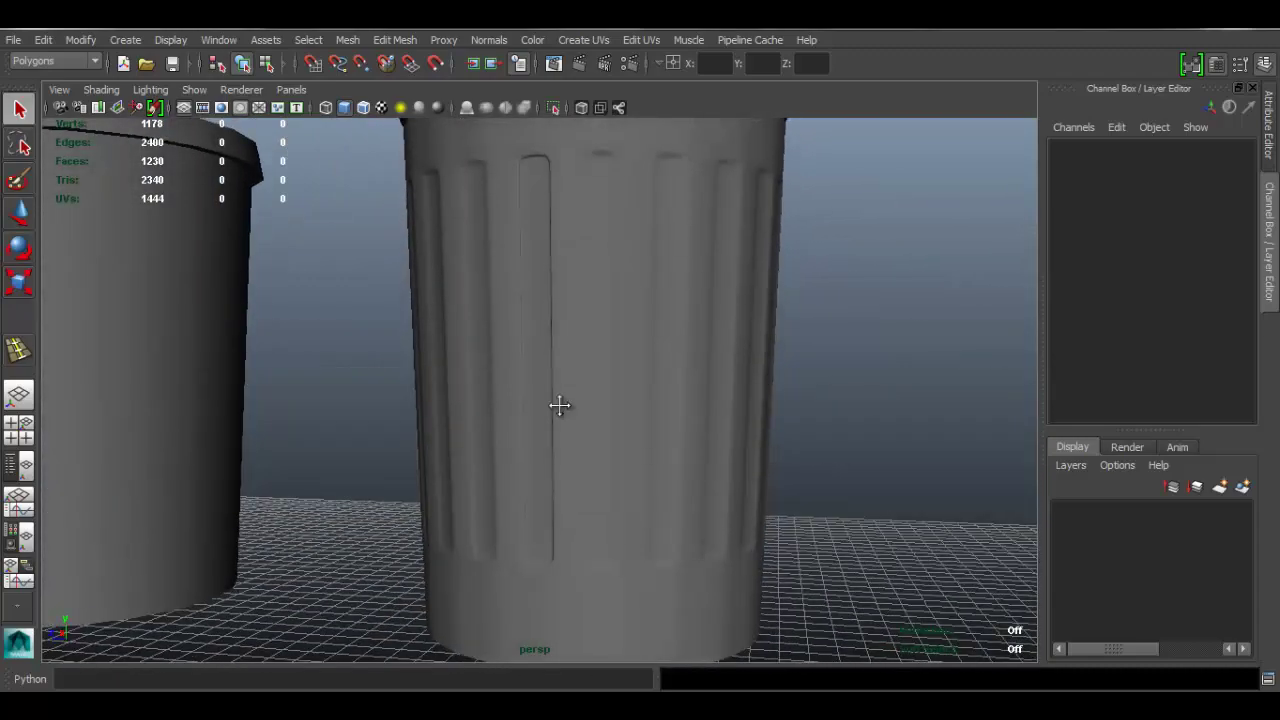
alt+middle_drag(560, 406, 620, 565)
alt+right_drag(622, 354, 766, 334)
alt+drag(766, 334, 794, 354)
alt+right_drag(794, 354, 651, 366)
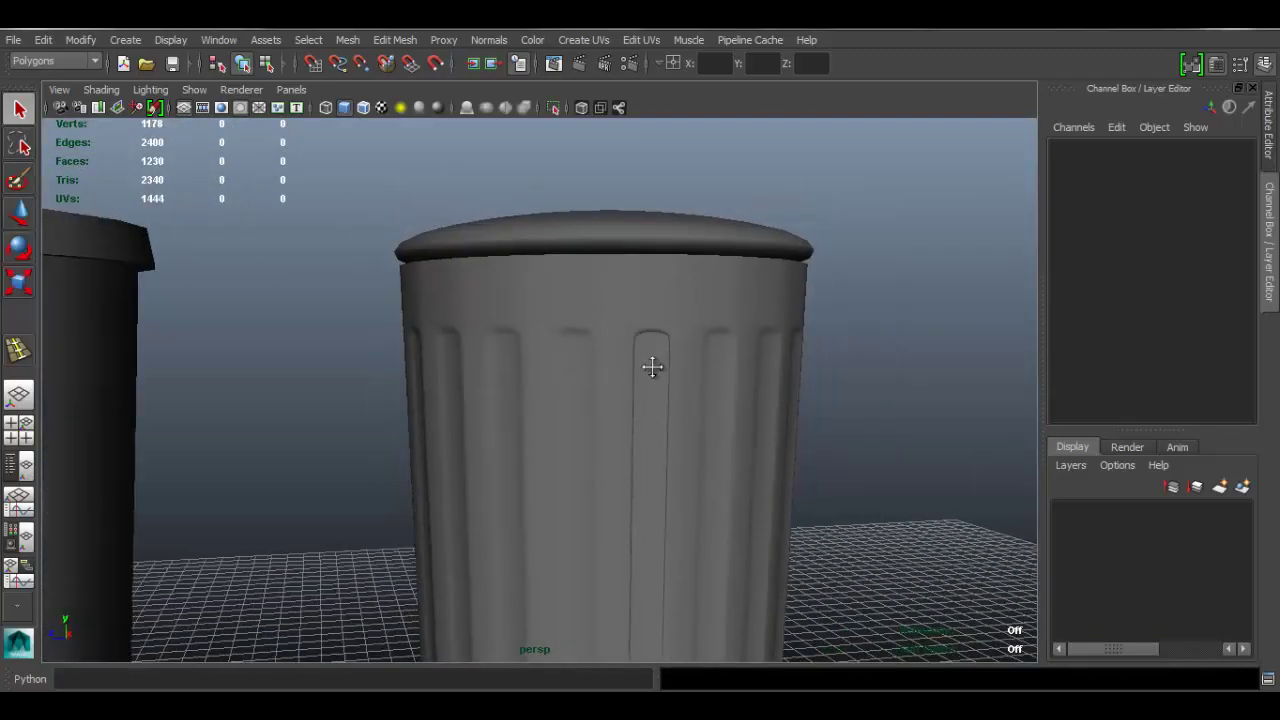
alt+middle_drag(651, 366, 658, 275)
alt+drag(658, 275, 700, 348)
alt+right_drag(700, 348, 530, 415)
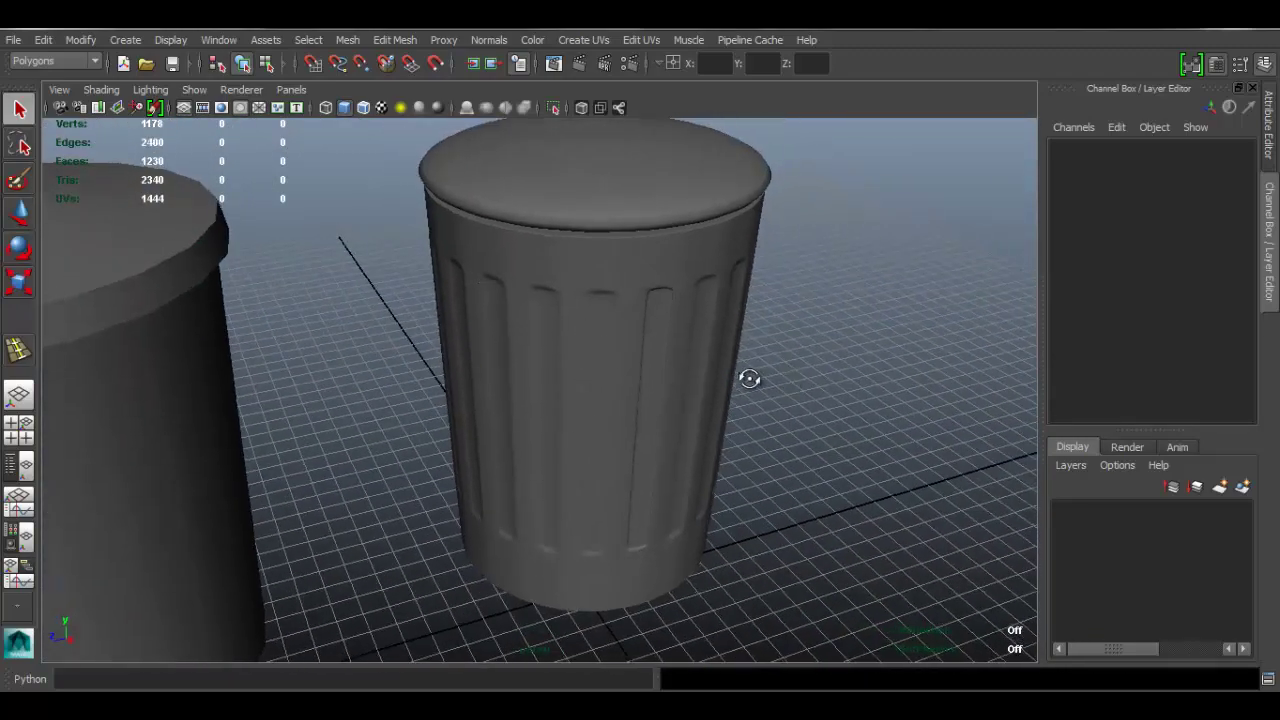
alt+drag(749, 378, 780, 363)
Step: Undo the edge loop added inside the single rib and return to object mode with nothing selected
key(ctrl+z)
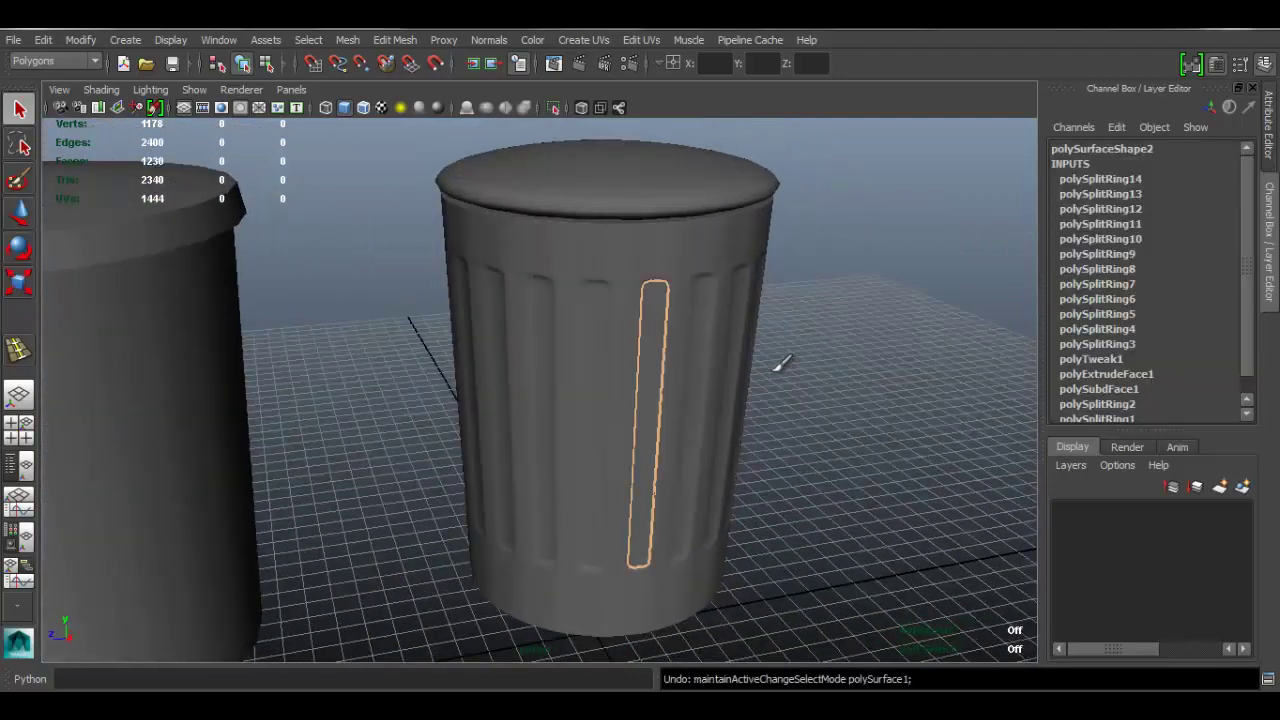
key(ctrl+z)
right_drag(587, 262, 660, 241)
click(884, 278)
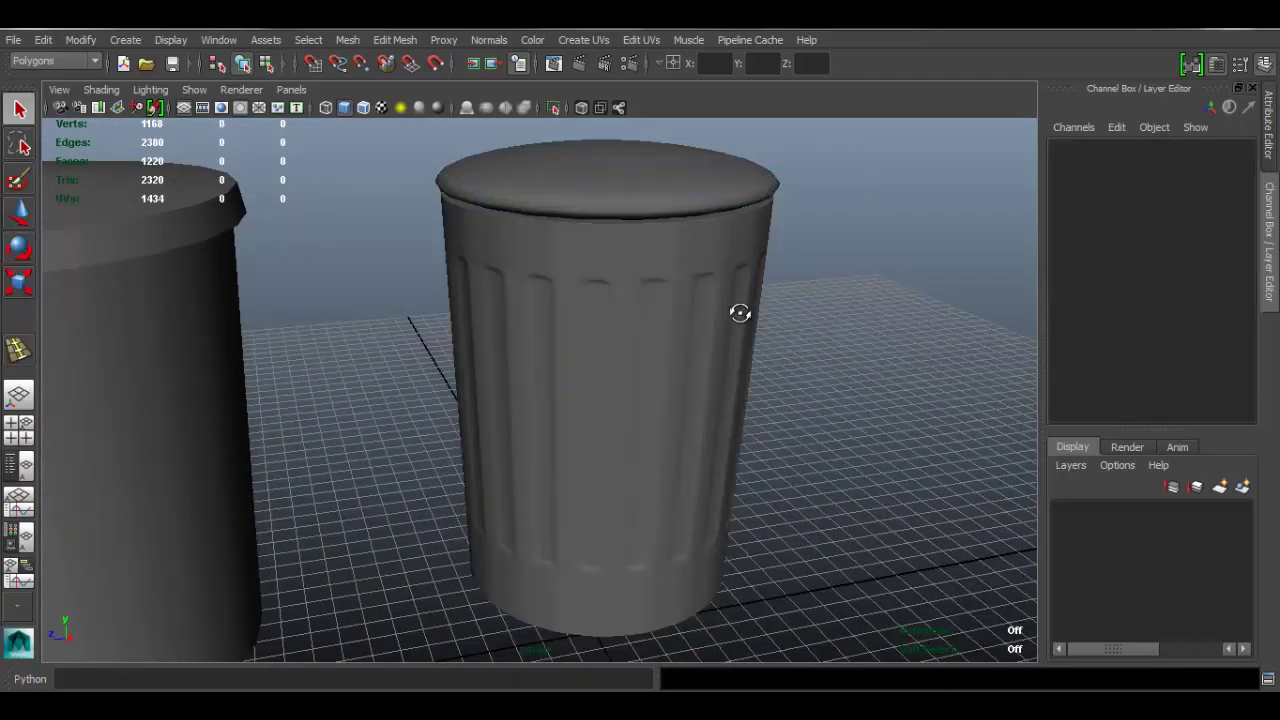
Step: Select the can and pick the complete ring of narrow faces around the middle of its upper band
alt+drag(740, 313, 734, 288)
alt+middle_drag(660, 256, 594, 334)
alt+right_drag(594, 334, 706, 263)
click(666, 263)
alt+drag(666, 263, 551, 346)
alt+right_drag(551, 346, 577, 547)
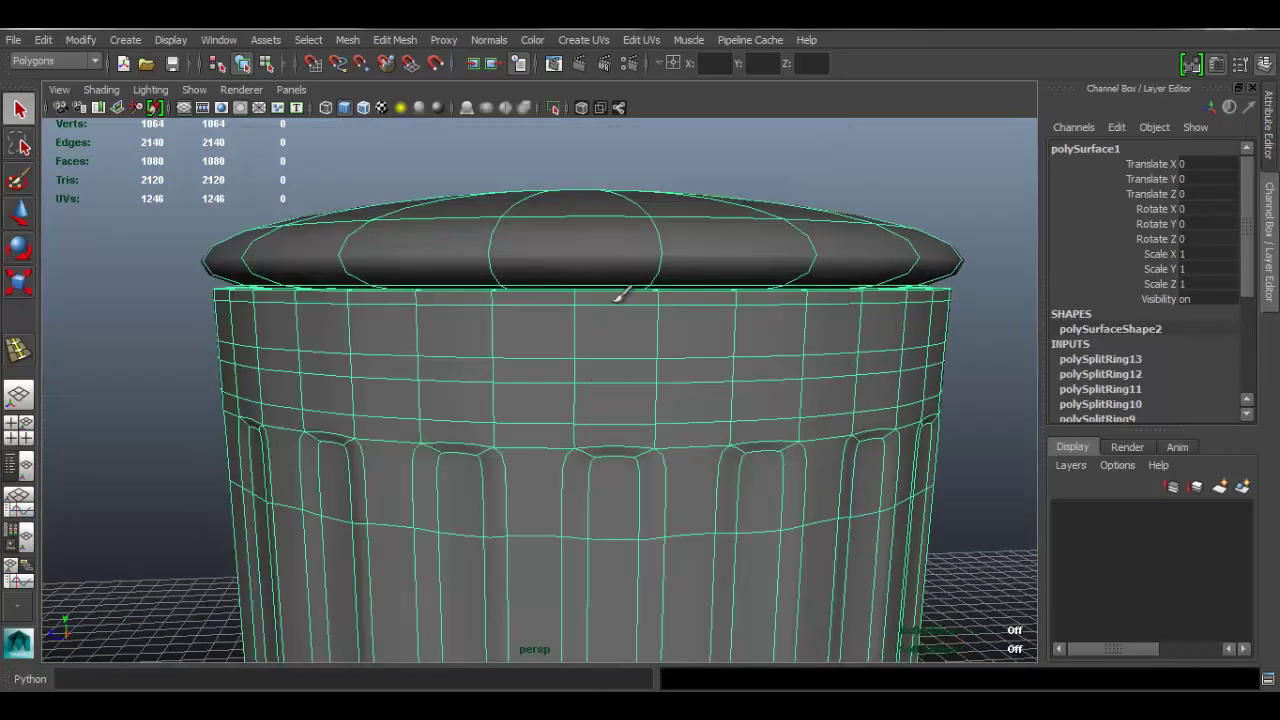
alt+right_drag(567, 325, 623, 386)
alt+drag(606, 370, 563, 331)
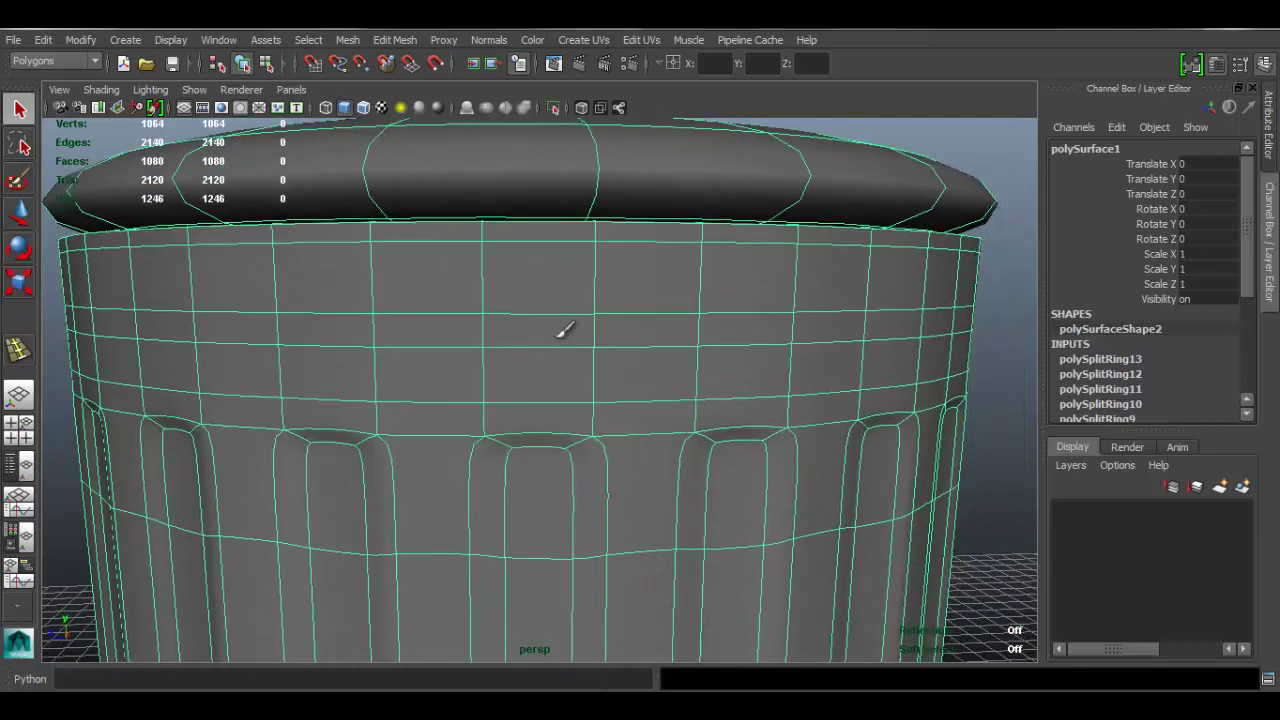
right_click(531, 262)
right_drag(540, 287, 575, 330)
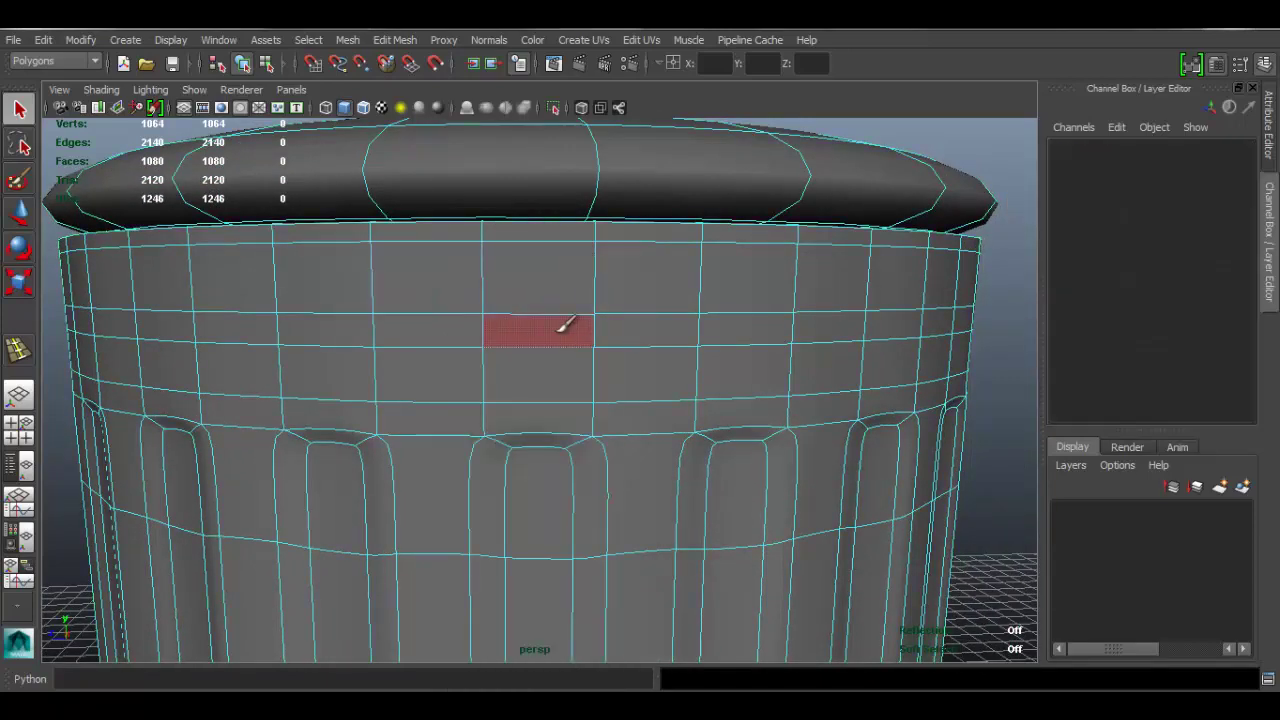
click(565, 325)
shift+double_click(640, 324)
alt+right_drag(679, 354, 262, 334)
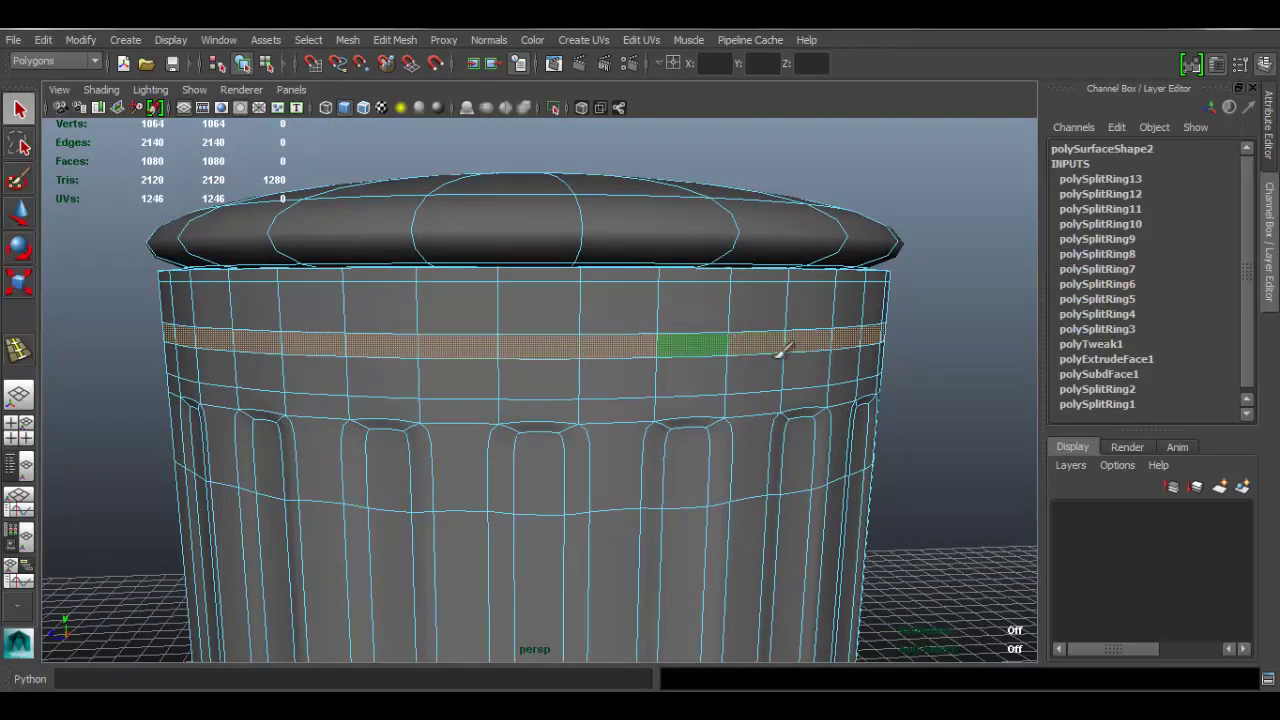
Step: Extrude the selected face ring and push it inward to form a shallow groove around the upper band
click(388, 39)
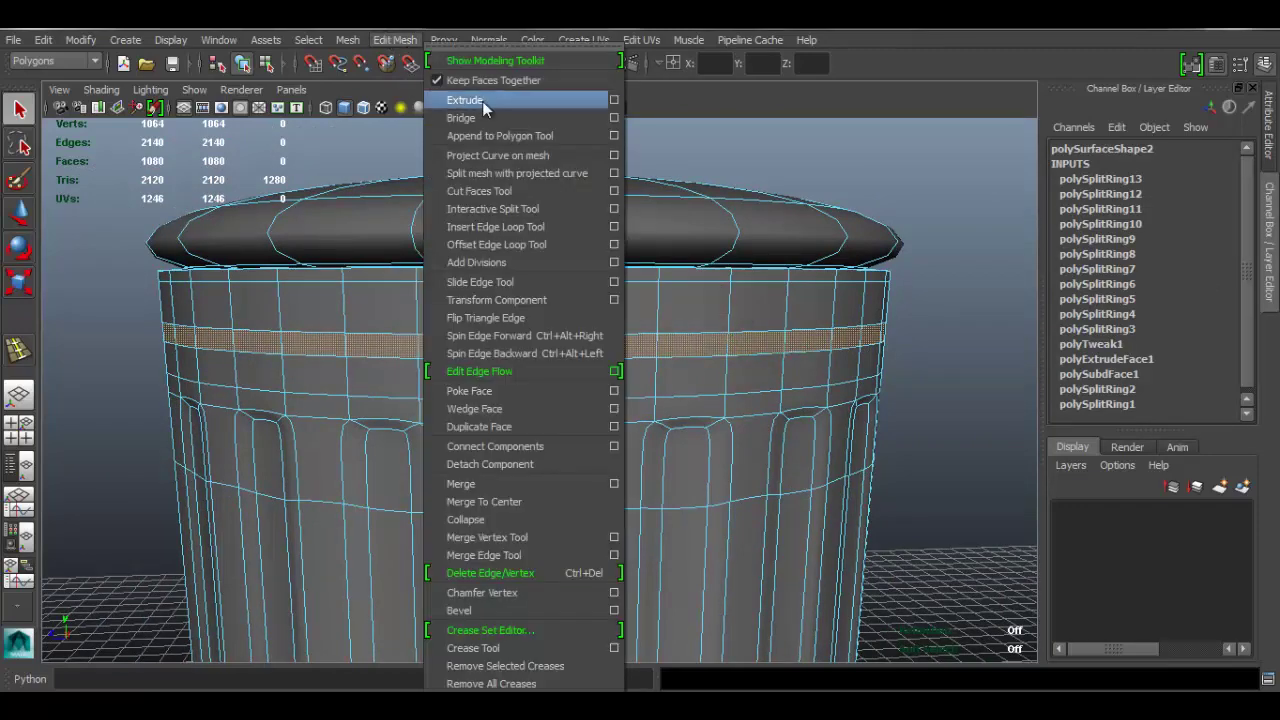
click(482, 101)
alt+drag(629, 286, 678, 415)
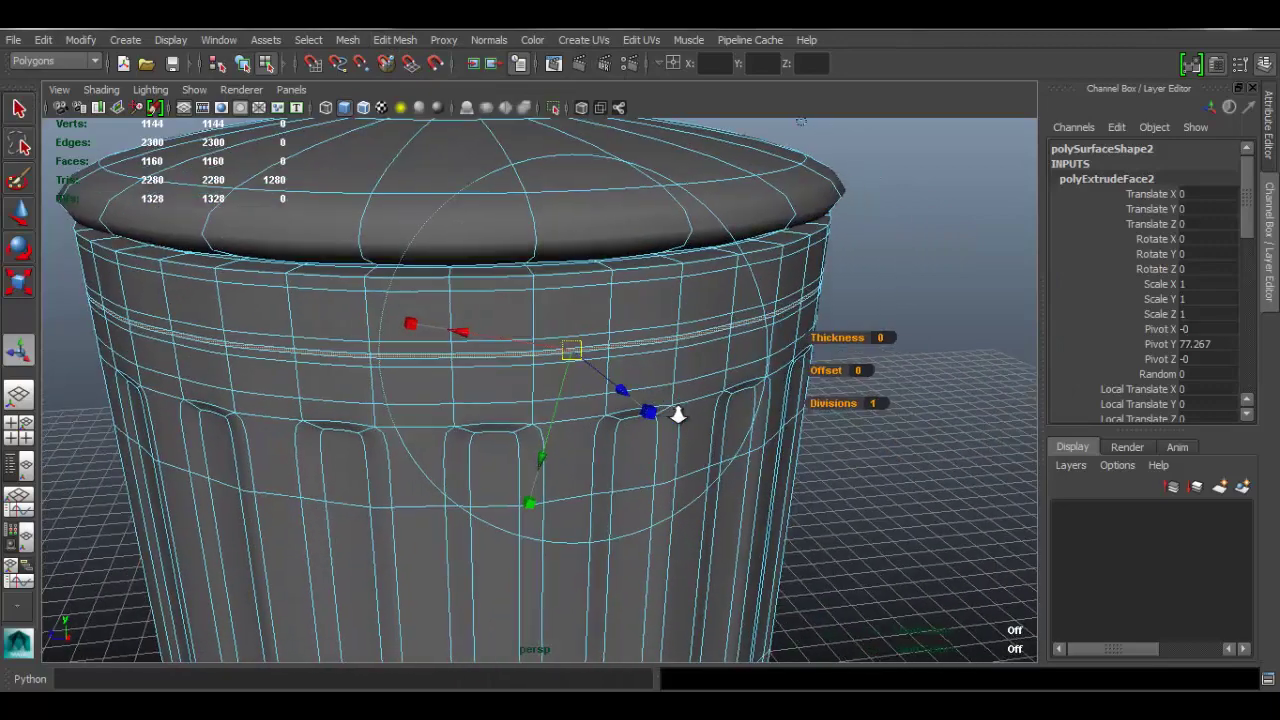
scroll(678, 415, up, 5)
alt+drag(654, 371, 667, 375)
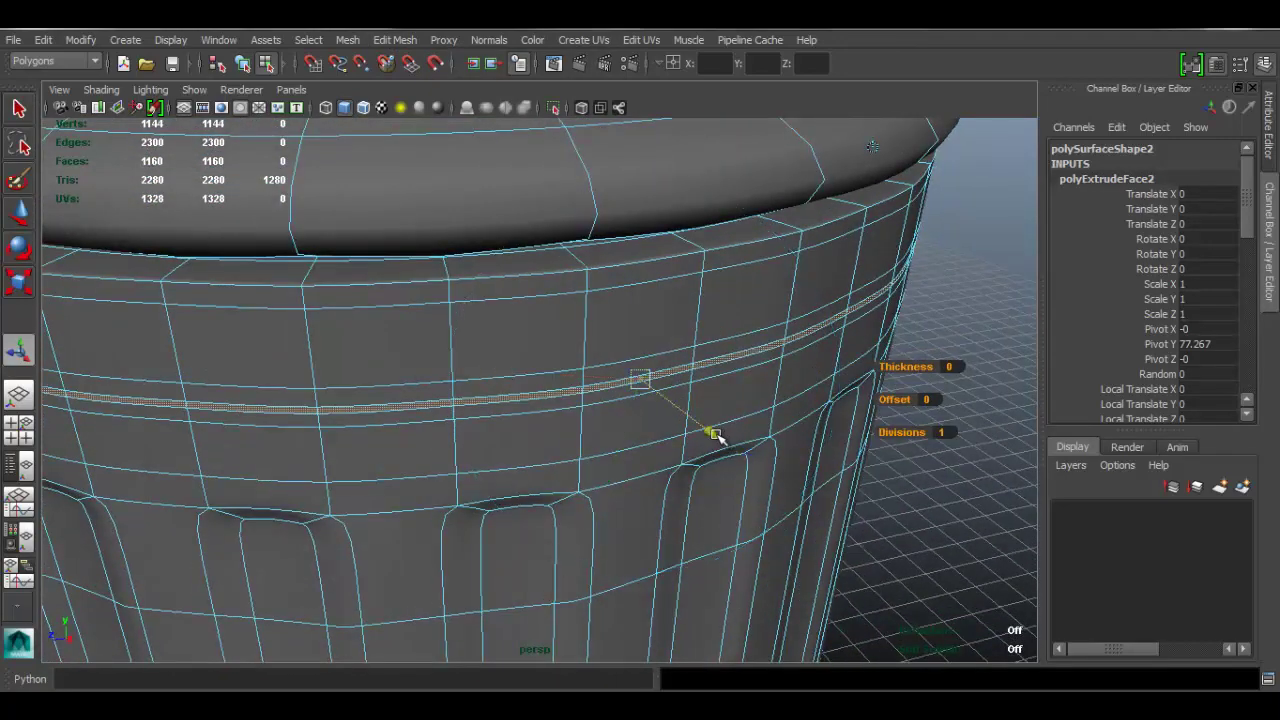
drag(714, 434, 707, 429)
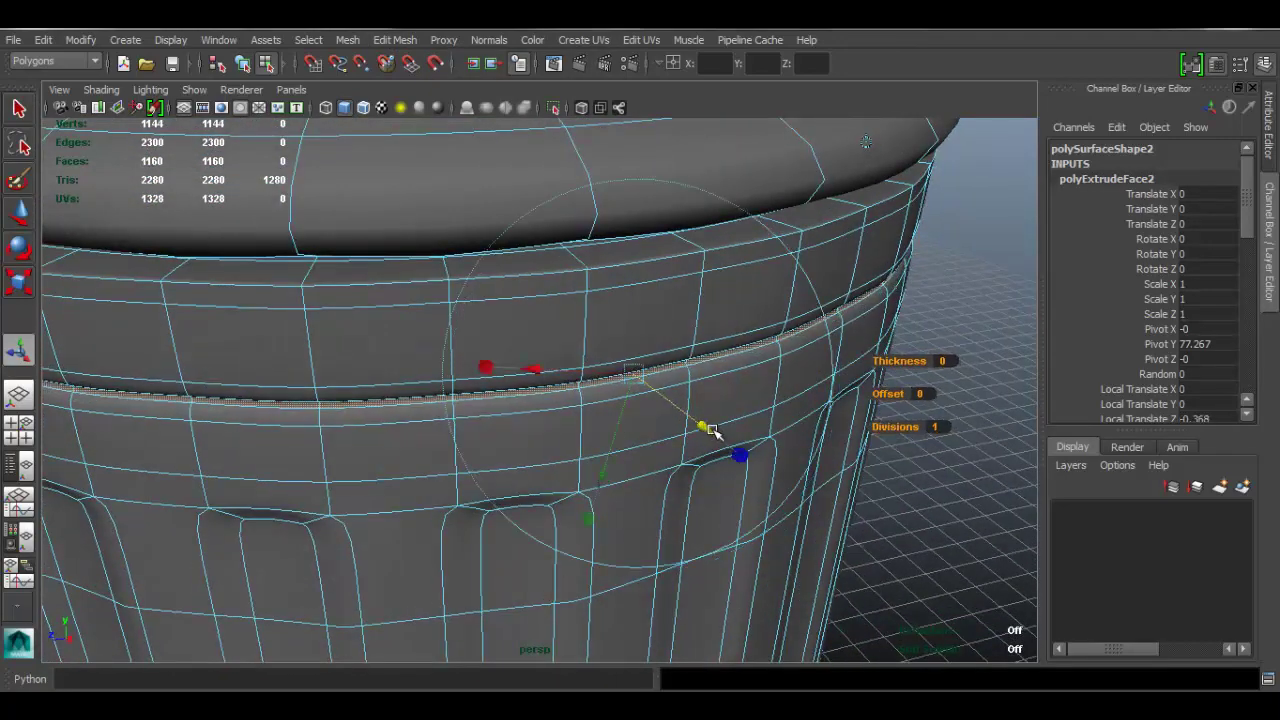
Step: Inspect the groove with smooth preview off, restore the smooth preview and return to object mode
key(1)
alt+drag(738, 378, 591, 346)
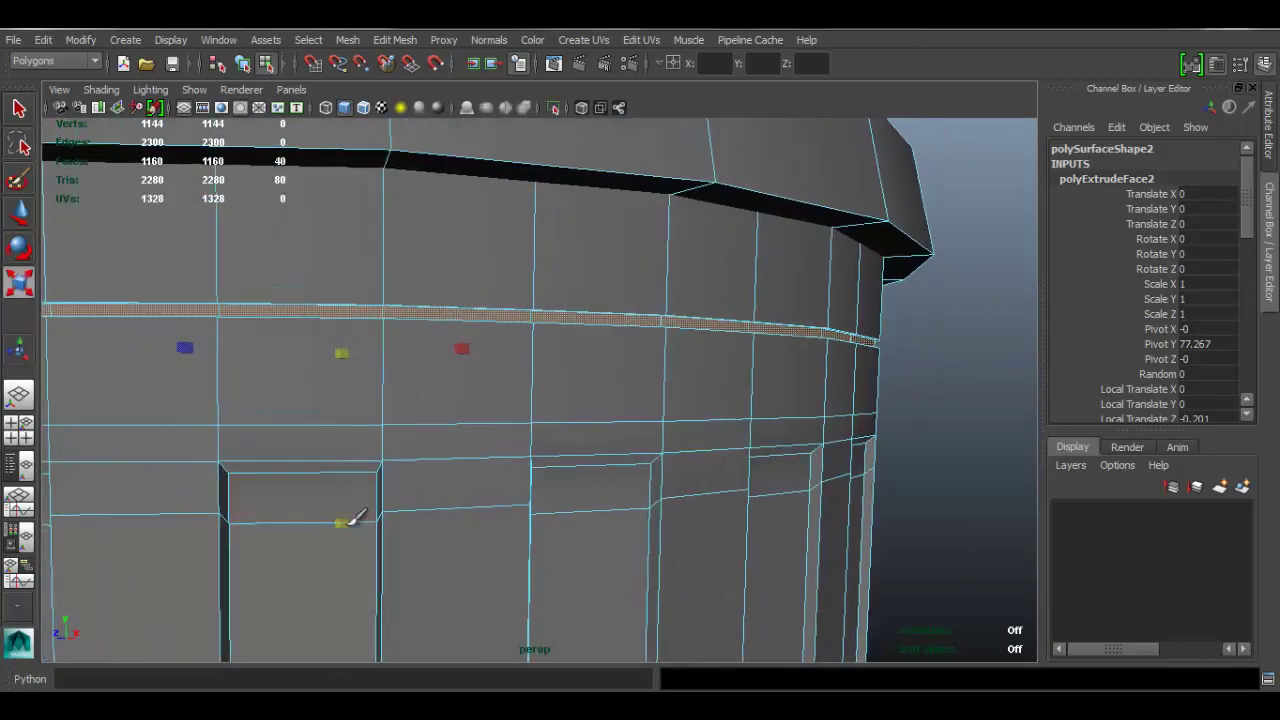
alt+drag(827, 372, 760, 381)
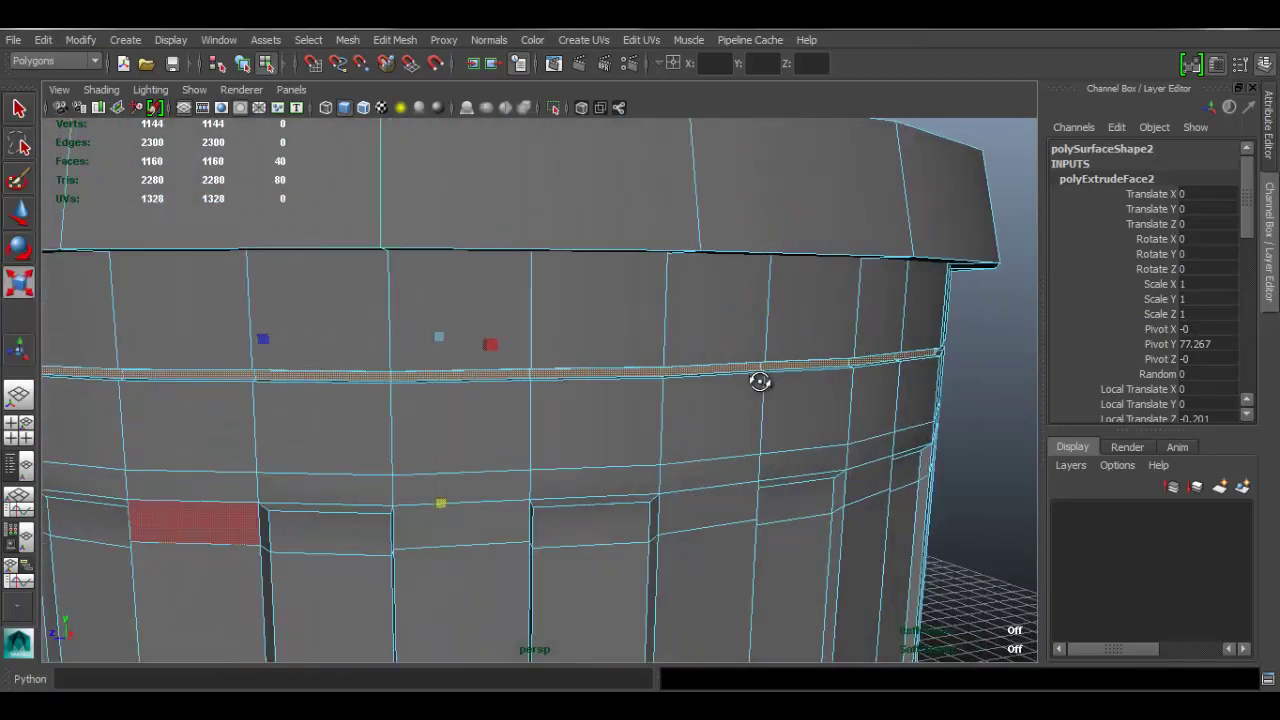
key(3)
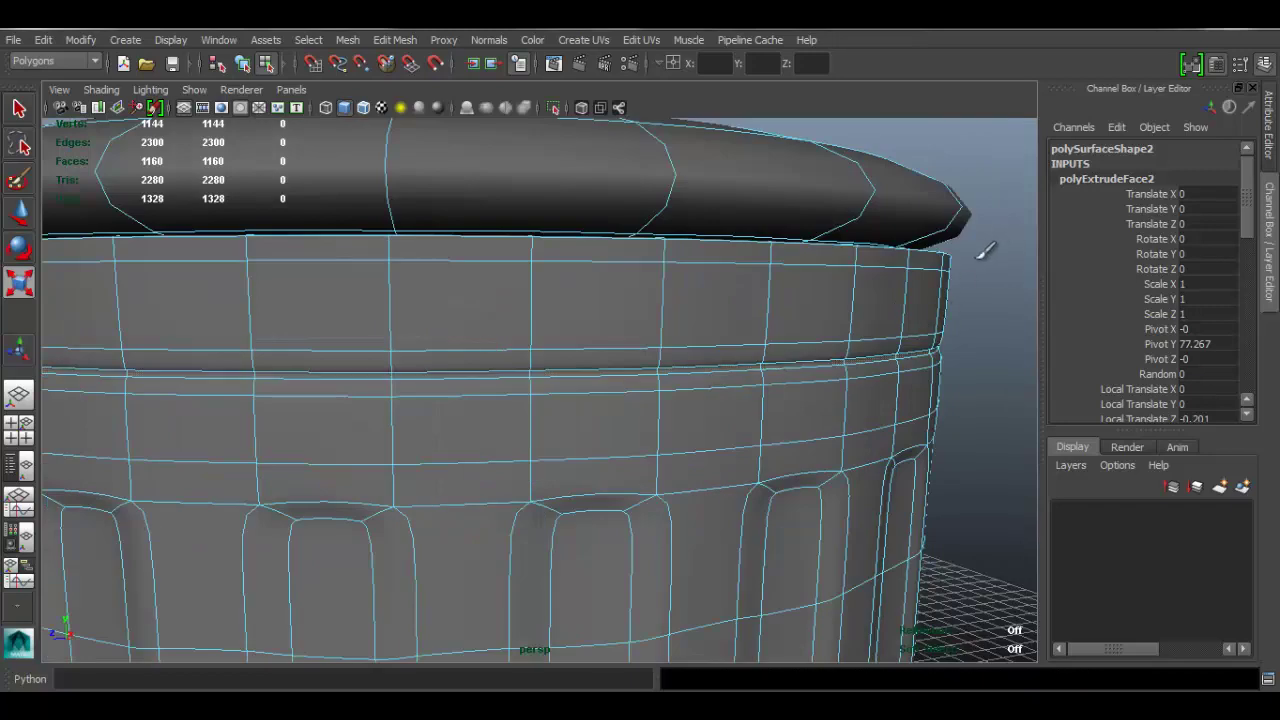
right_drag(571, 286, 714, 257)
alt+drag(714, 257, 651, 358)
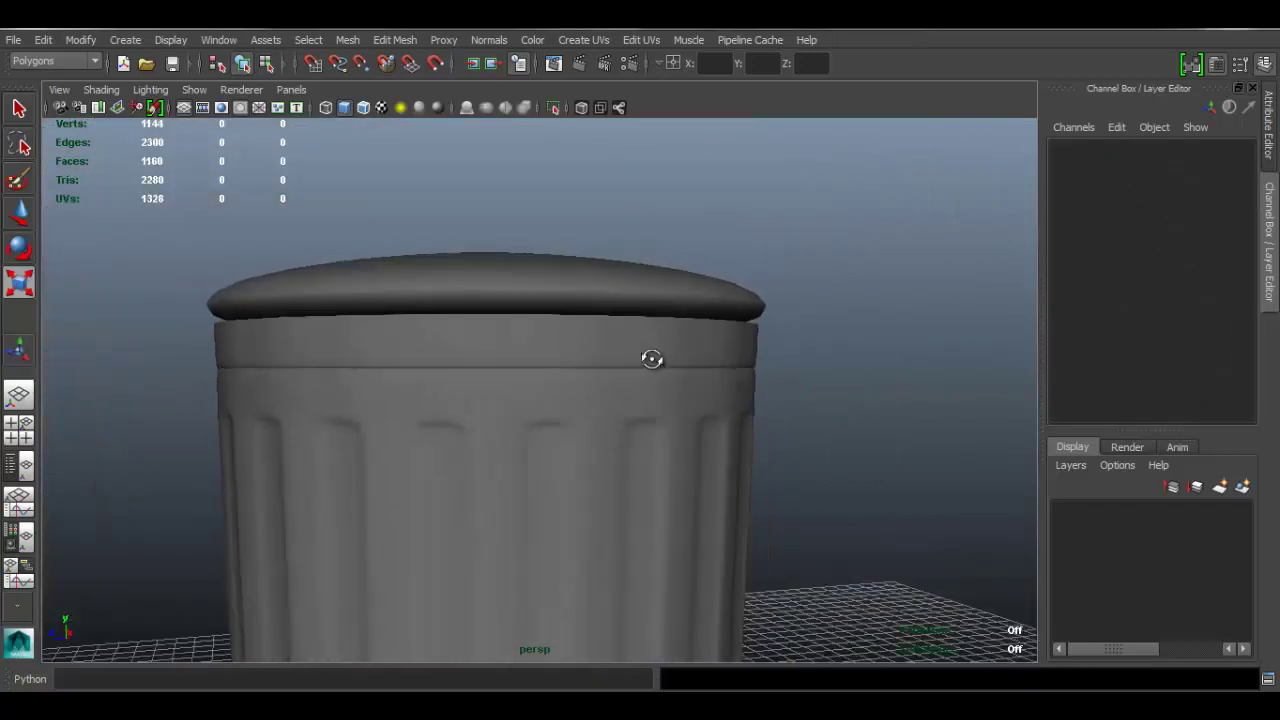
Step: Select the can and insert an edge loop directly above the groove's upper edge
alt+right_drag(651, 358, 772, 384)
click(648, 306)
click(396, 40)
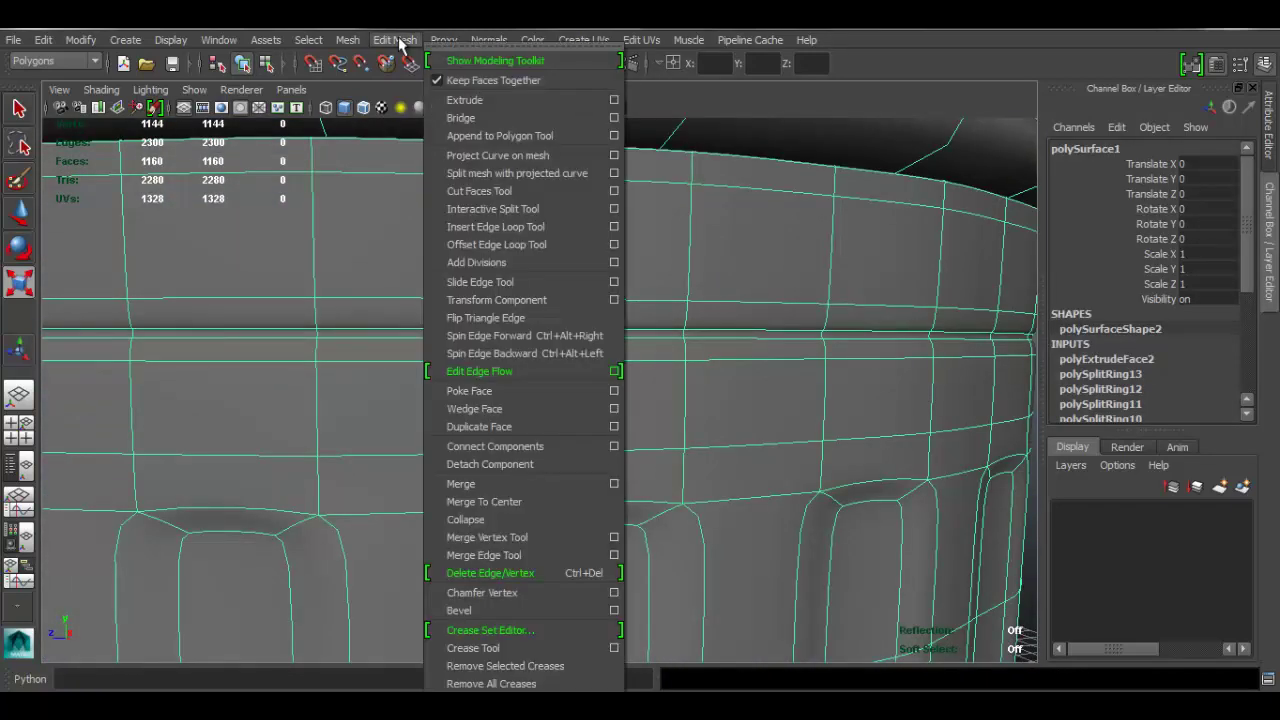
click(514, 227)
alt+drag(566, 274, 557, 329)
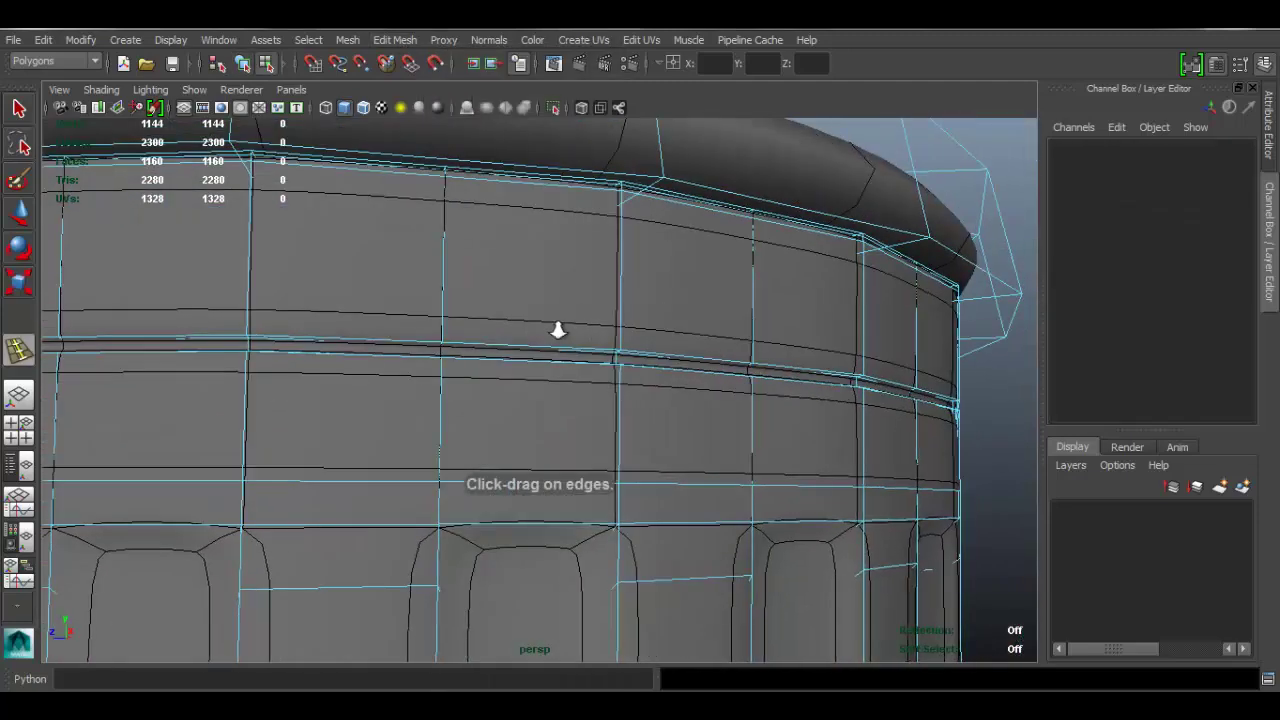
alt+right_drag(557, 329, 748, 376)
alt+drag(745, 376, 630, 344)
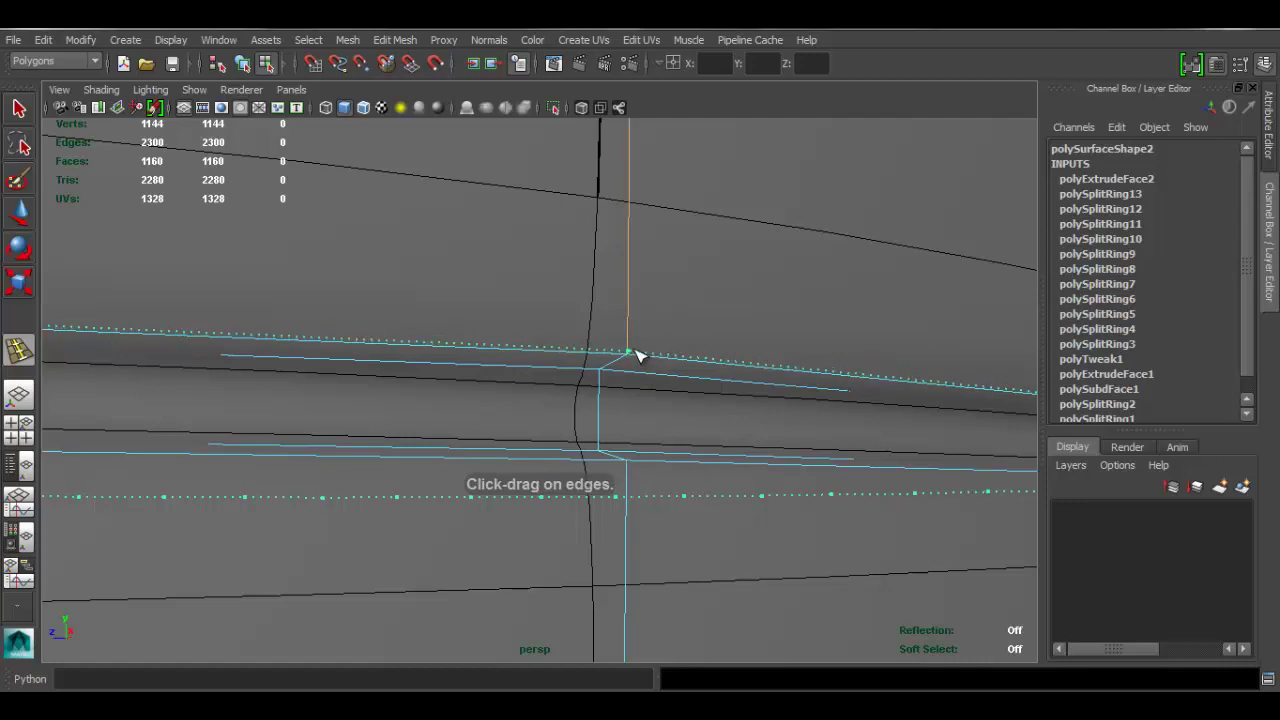
drag(640, 352, 640, 353)
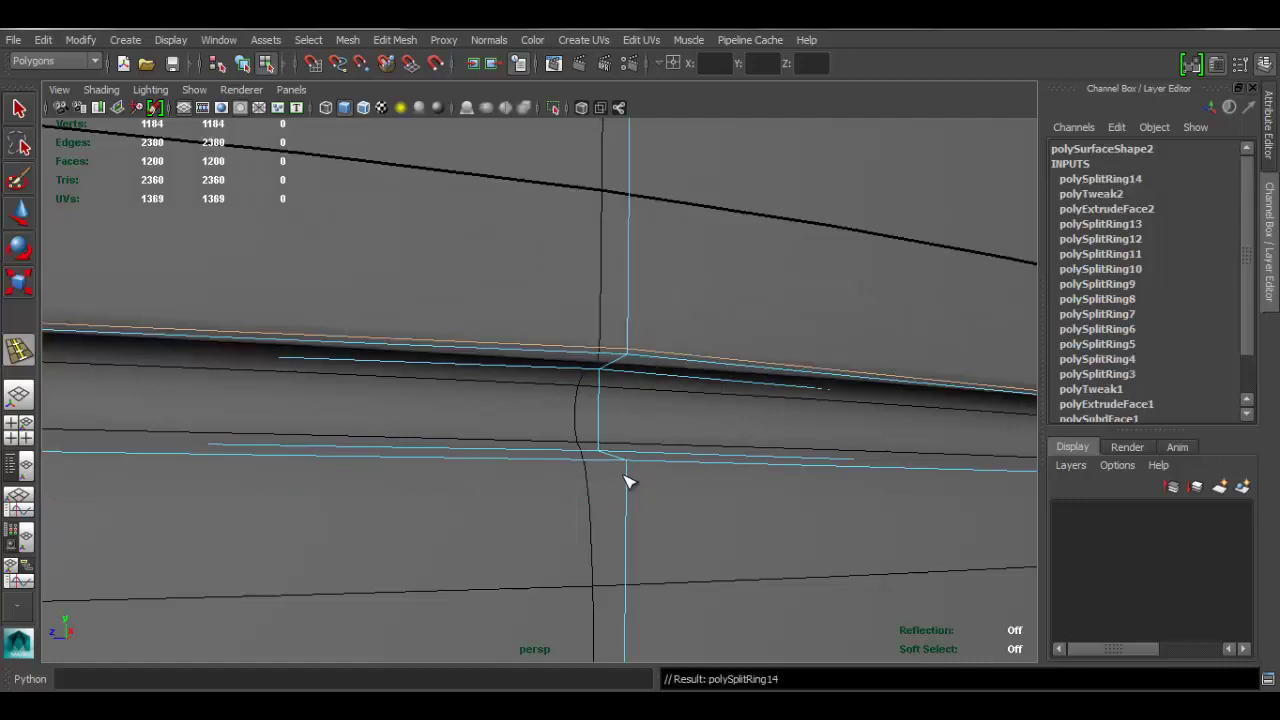
Step: Insert an edge loop directly below the groove's lower edge and return to object mode
drag(633, 477, 631, 470)
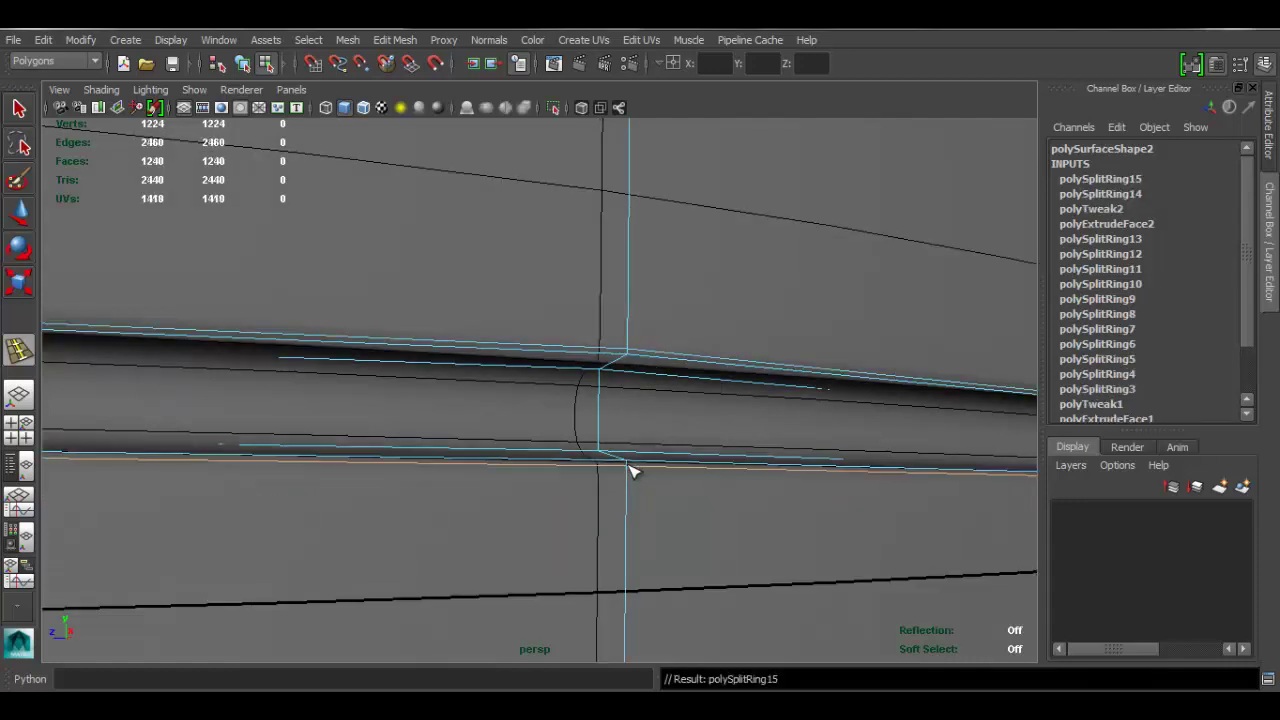
key(q)
right_drag(528, 312, 598, 275)
scroll(810, 330, down, 10)
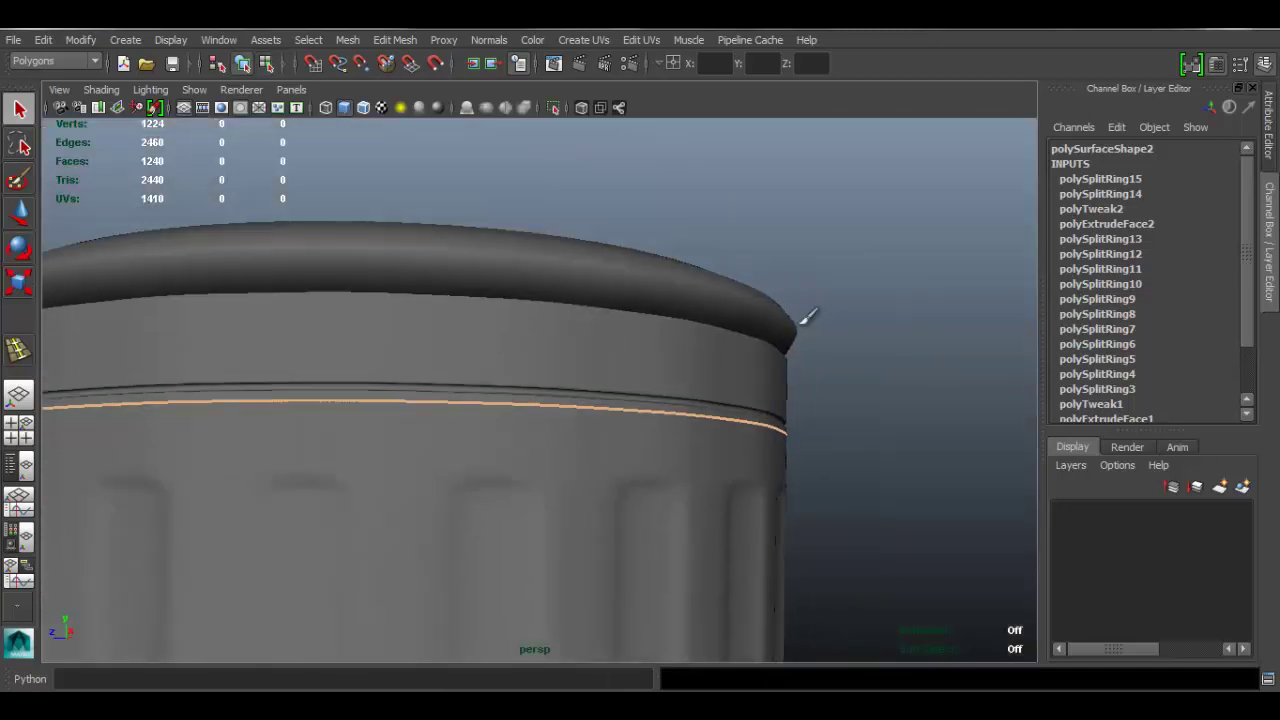
Step: Clear the selection and switch to the trash can reference photo in Windows Live Photo Gallery to compare the bands
click(931, 227)
alt+drag(681, 382, 602, 409)
click(601, 704)
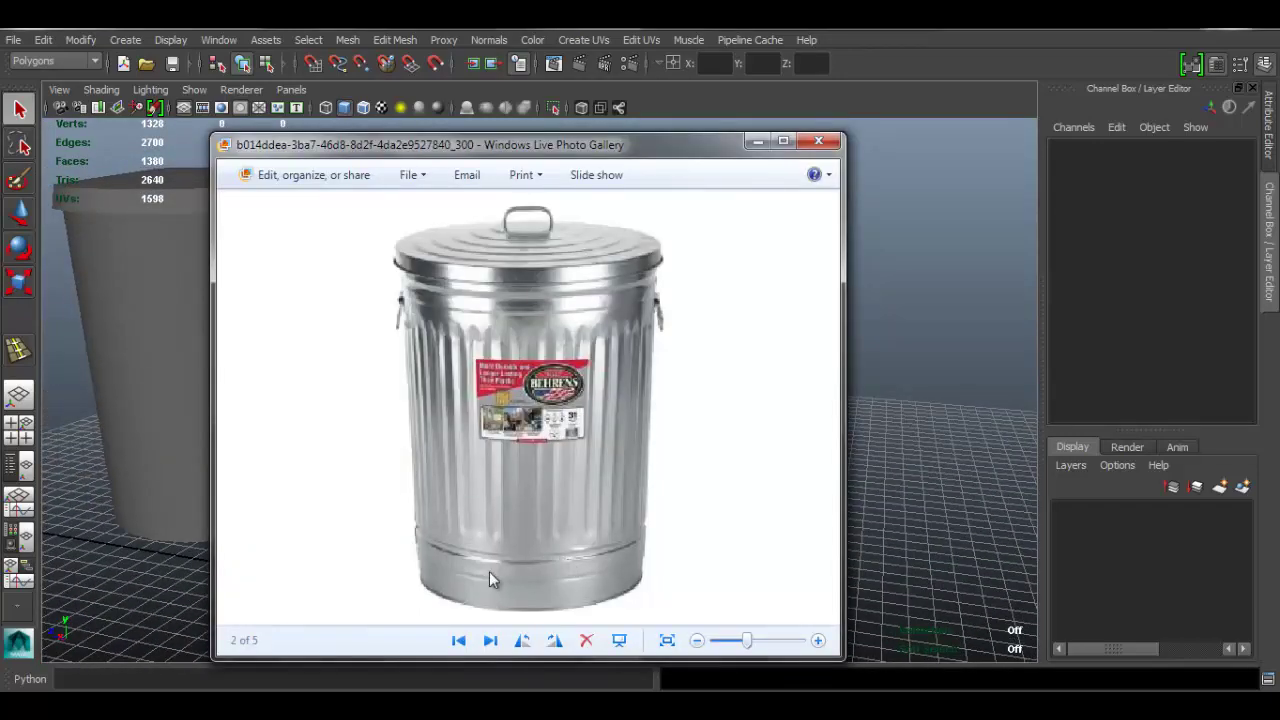
Step: Switch back to Maya, select the can and turn off its smooth preview to work on the base
click(601, 704)
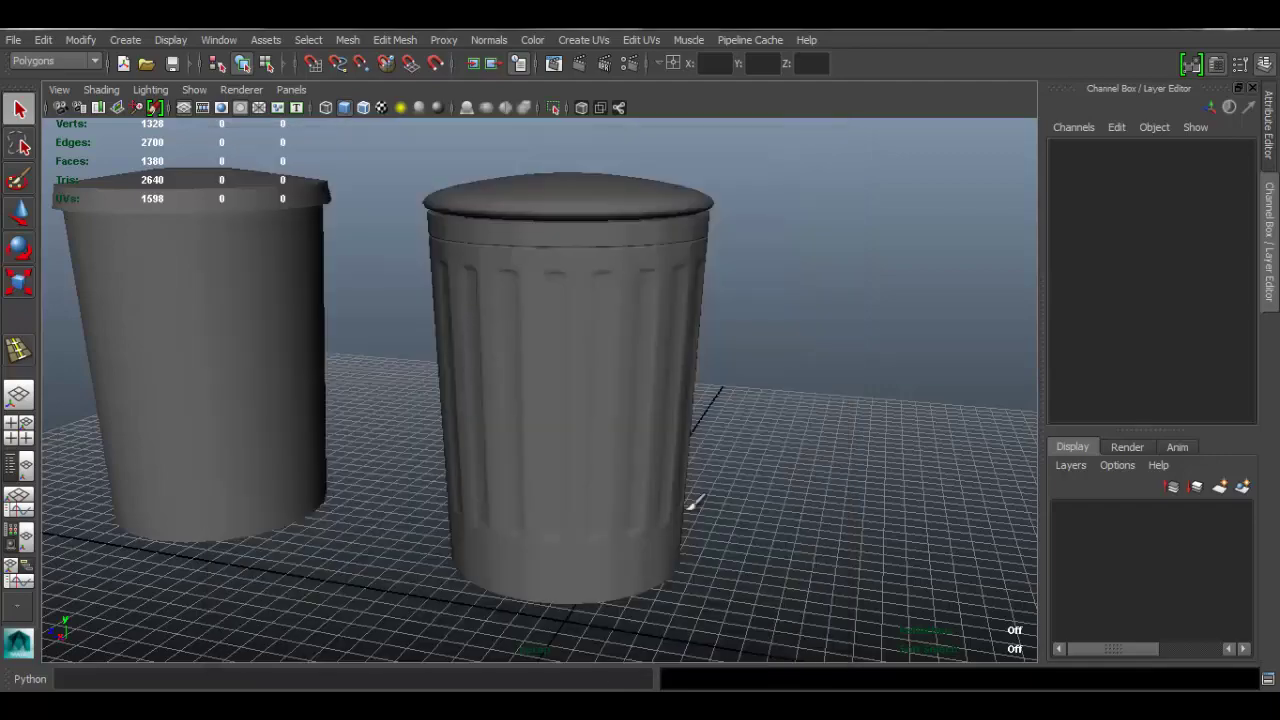
alt+middle_drag(691, 503, 675, 419)
alt+right_drag(397, 437, 646, 534)
alt+middle_drag(646, 534, 638, 330)
alt+right_drag(551, 328, 674, 446)
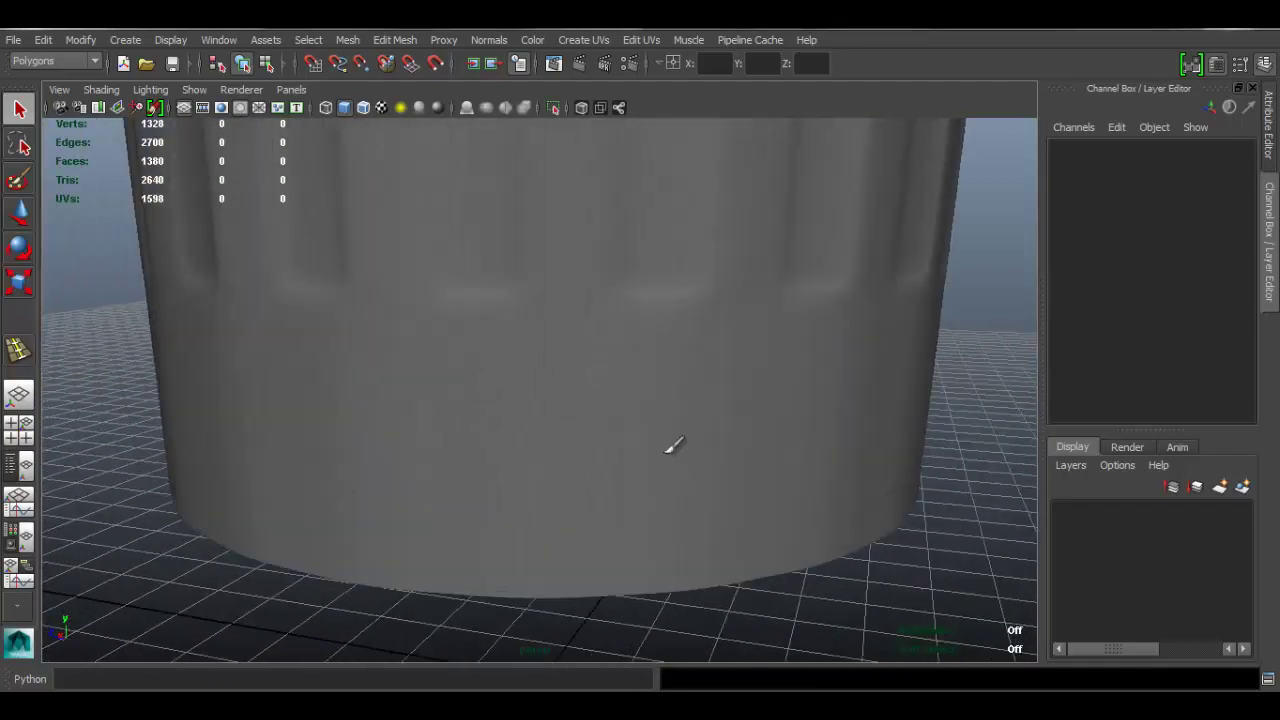
click(642, 460)
key(1)
alt+drag(640, 460, 635, 444)
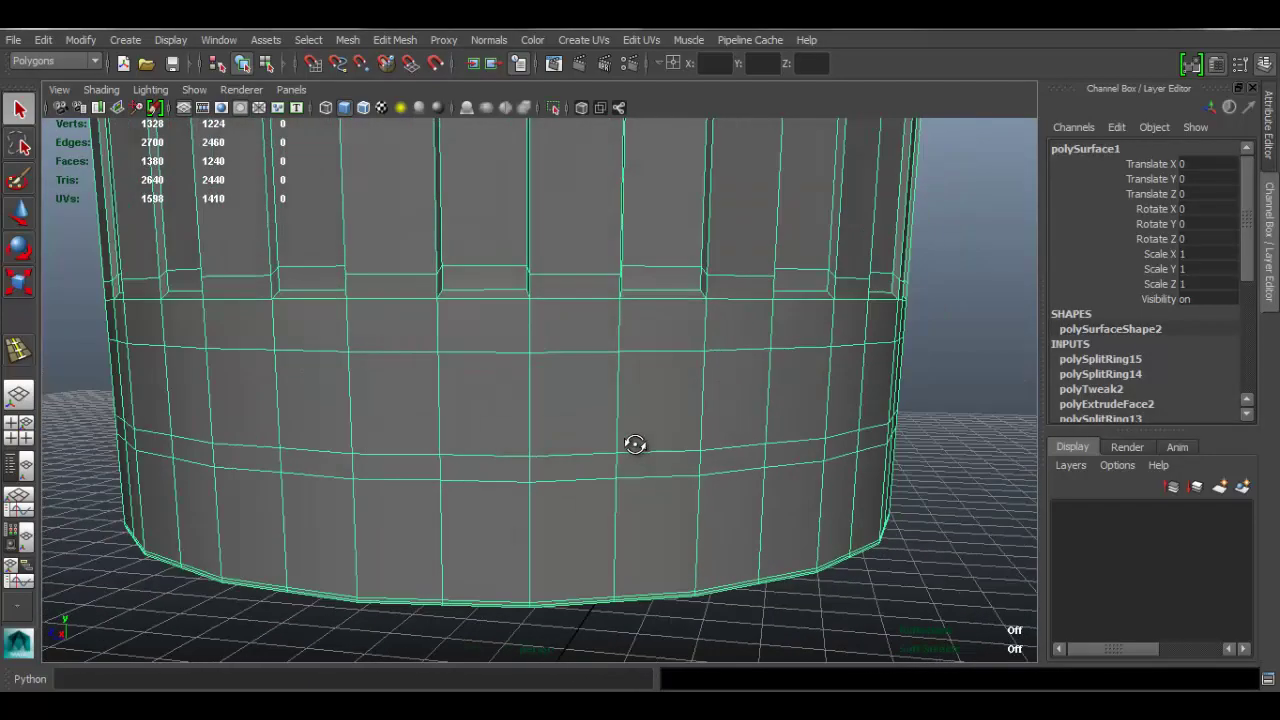
Step: Insert two edge loops around the can's base, just below the existing loop under the ribs
click(418, 38)
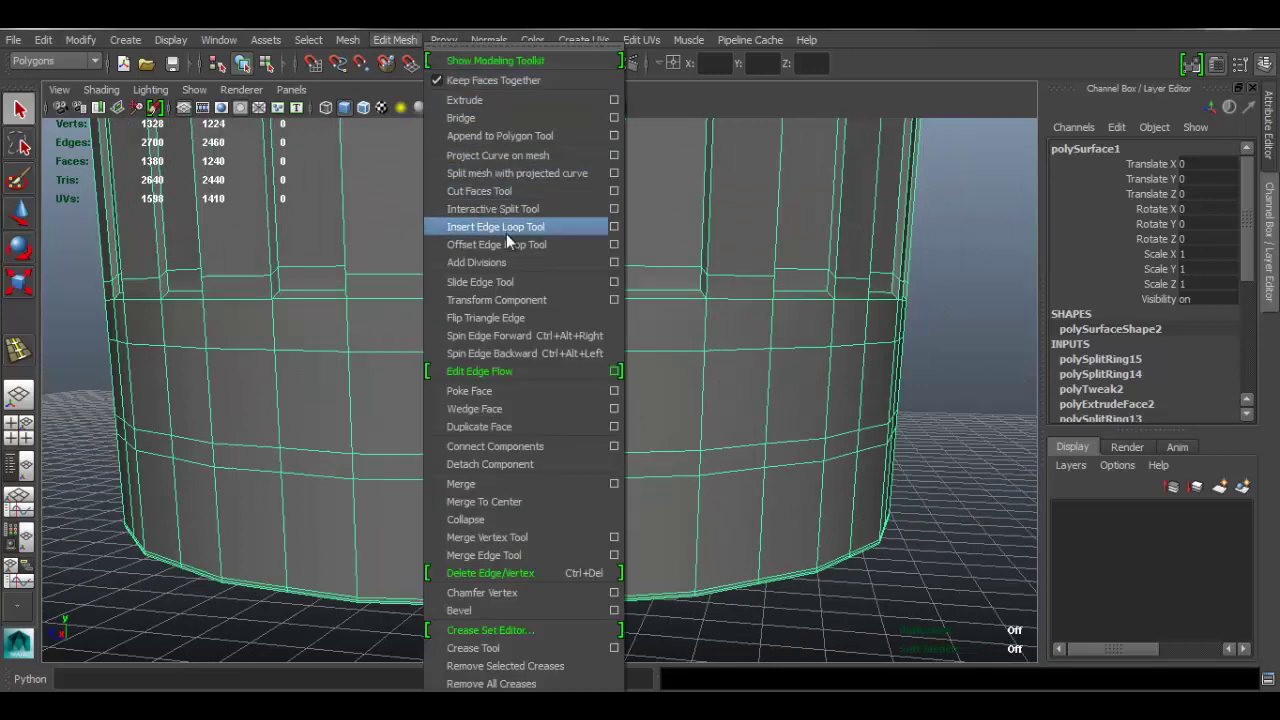
click(475, 218)
drag(536, 377, 546, 404)
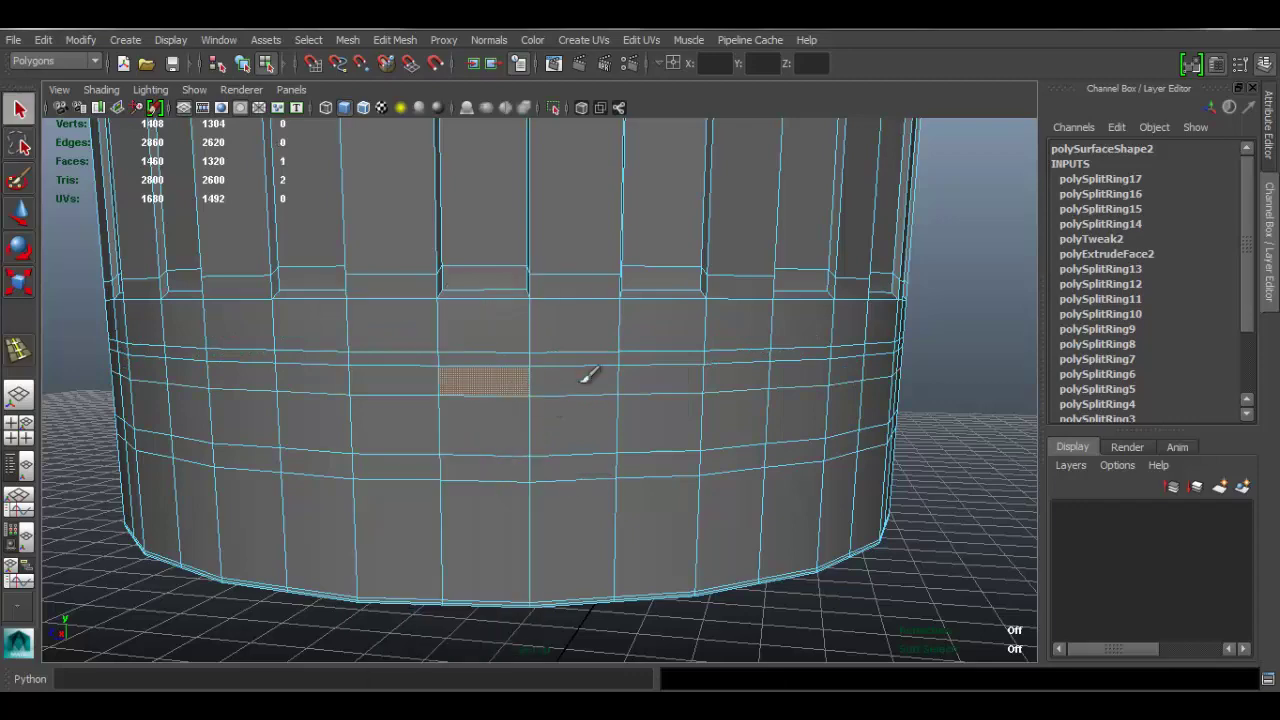
Step: Select the complete ring of faces between the two new edge loops around the base
shift+double_click(578, 386)
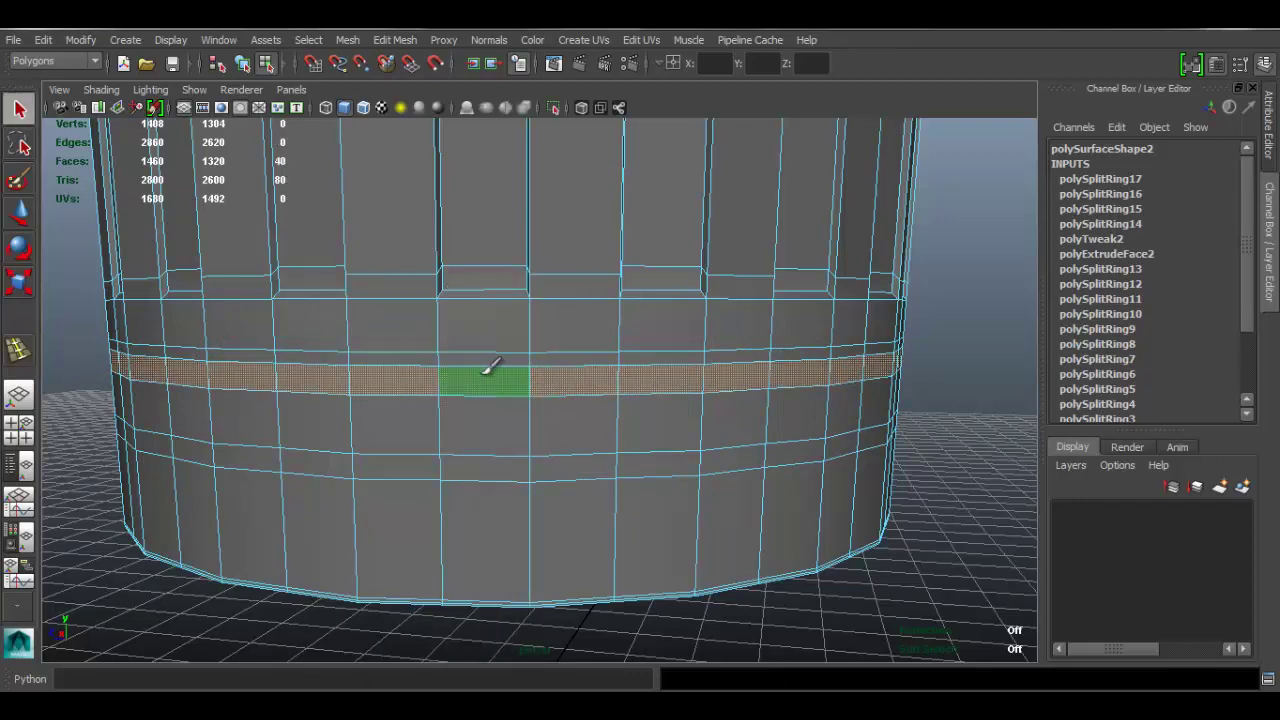
alt+drag(490, 368, 466, 423)
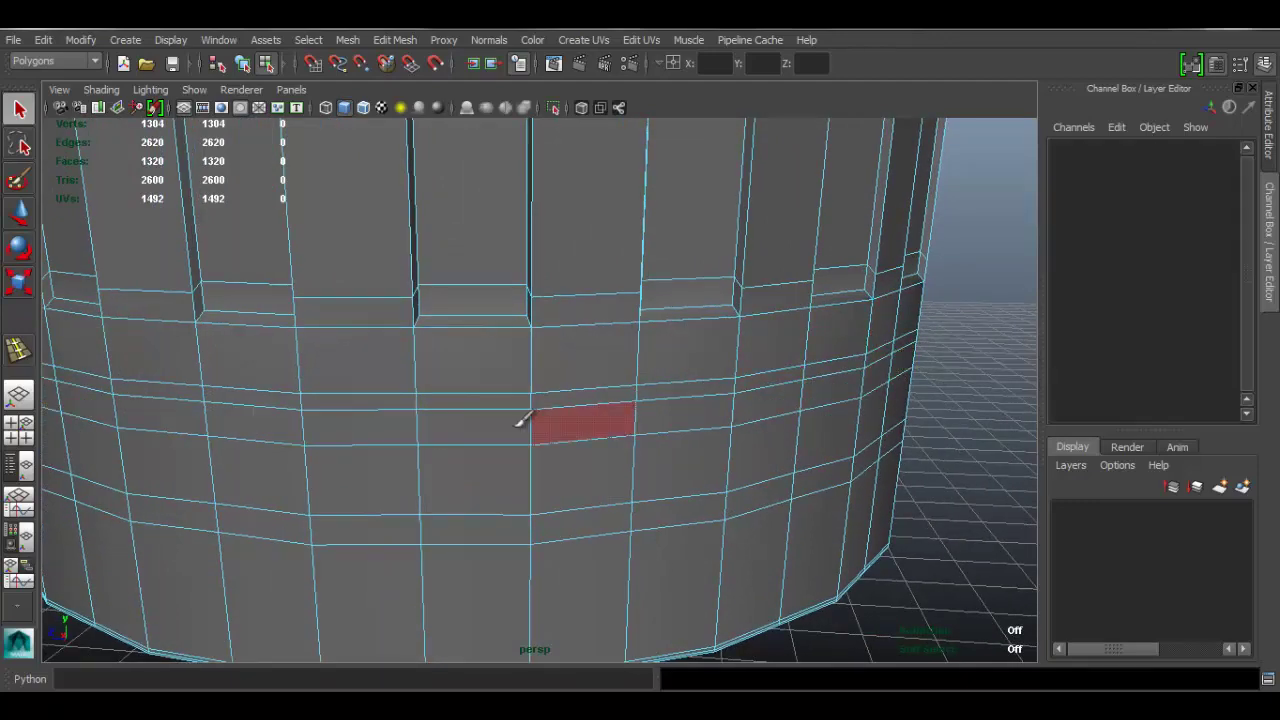
click(500, 422)
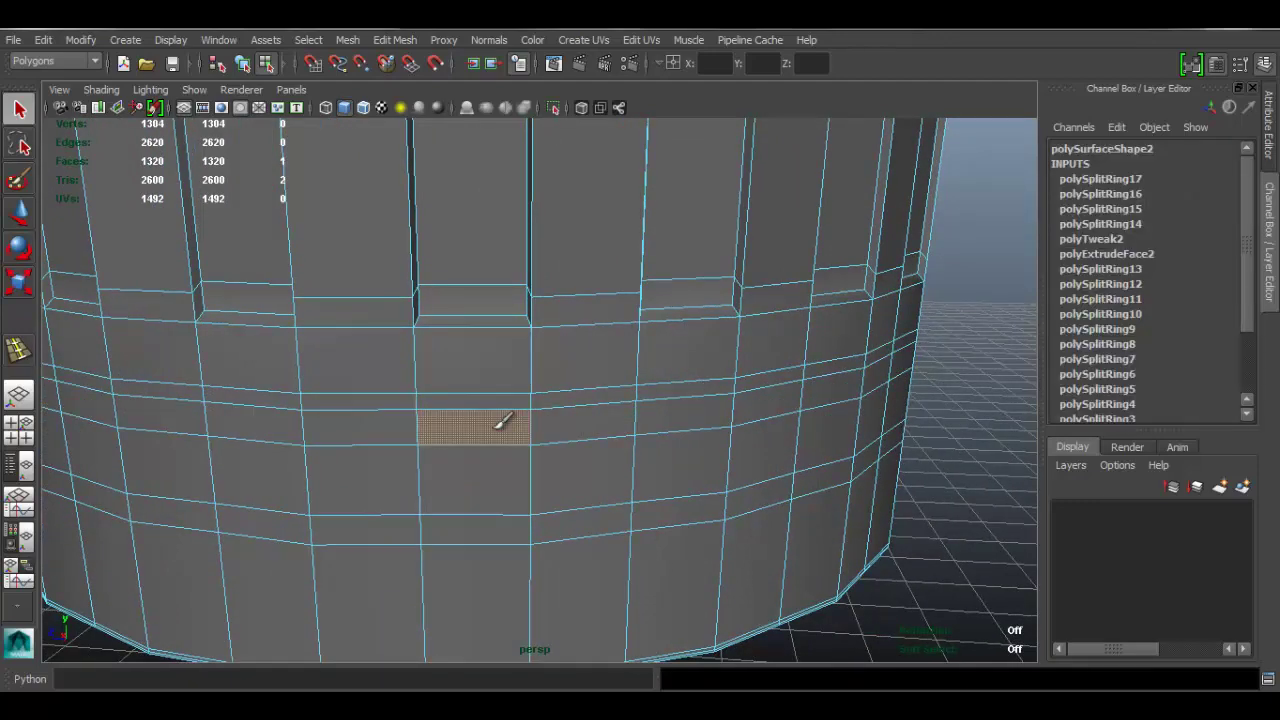
shift+double_click(604, 421)
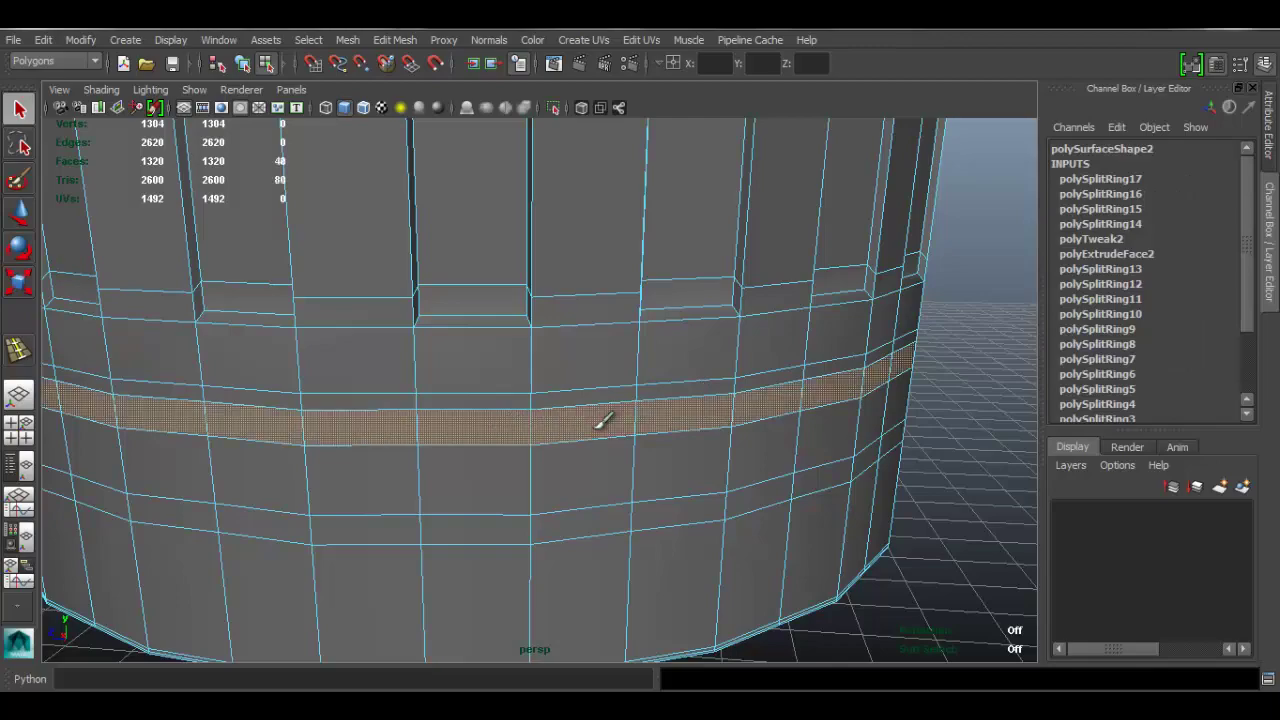
alt+drag(672, 398, 703, 371)
alt+right_drag(703, 371, 735, 470)
alt+drag(735, 470, 951, 335)
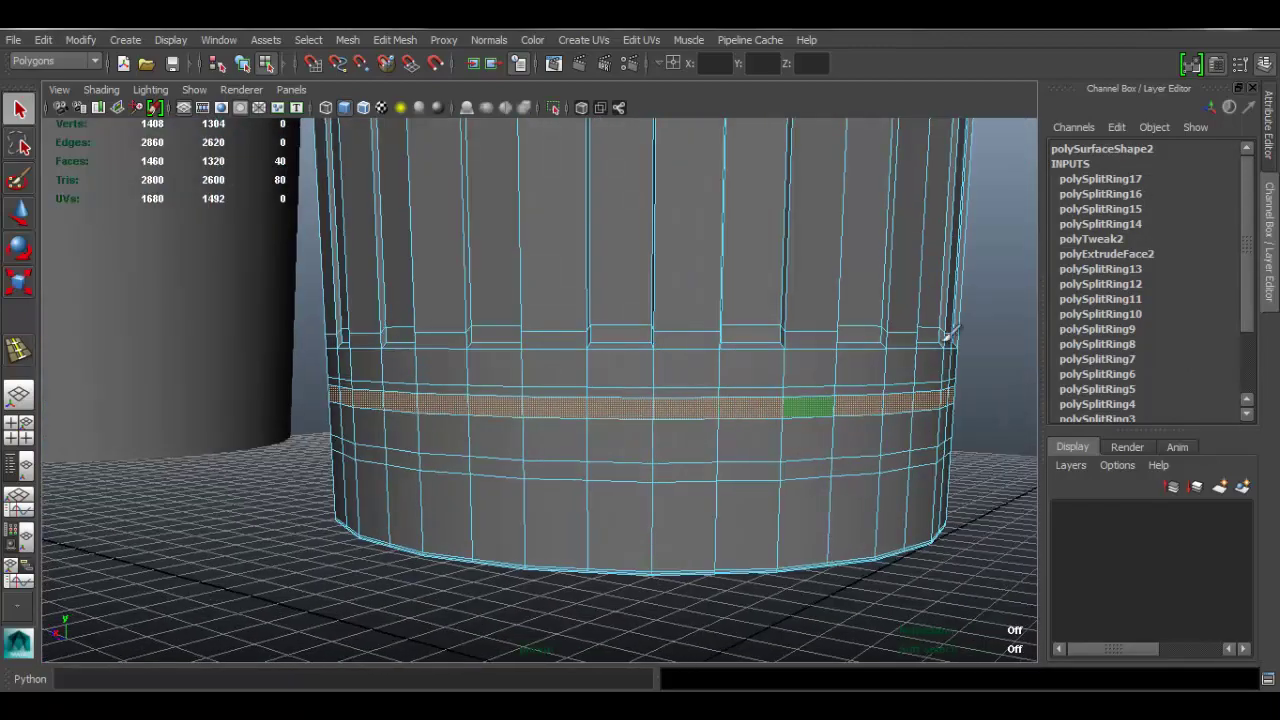
Step: Add the lower narrow face ring to the selection, extrude both rings inward by -0.252 in local Z, and return to object mode
alt+drag(641, 356, 603, 397)
alt+middle_drag(603, 397, 366, 426)
alt+right_drag(366, 426, 497, 460)
alt+drag(497, 460, 453, 451)
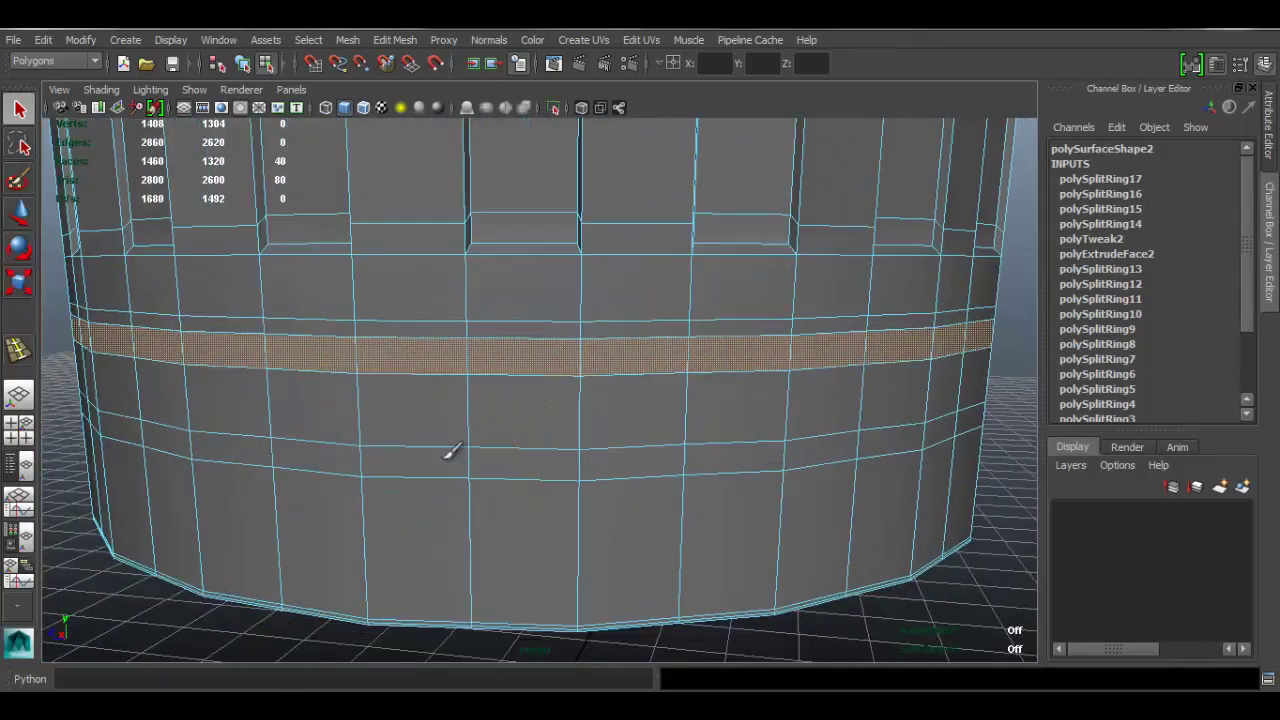
shift+double_click(535, 455)
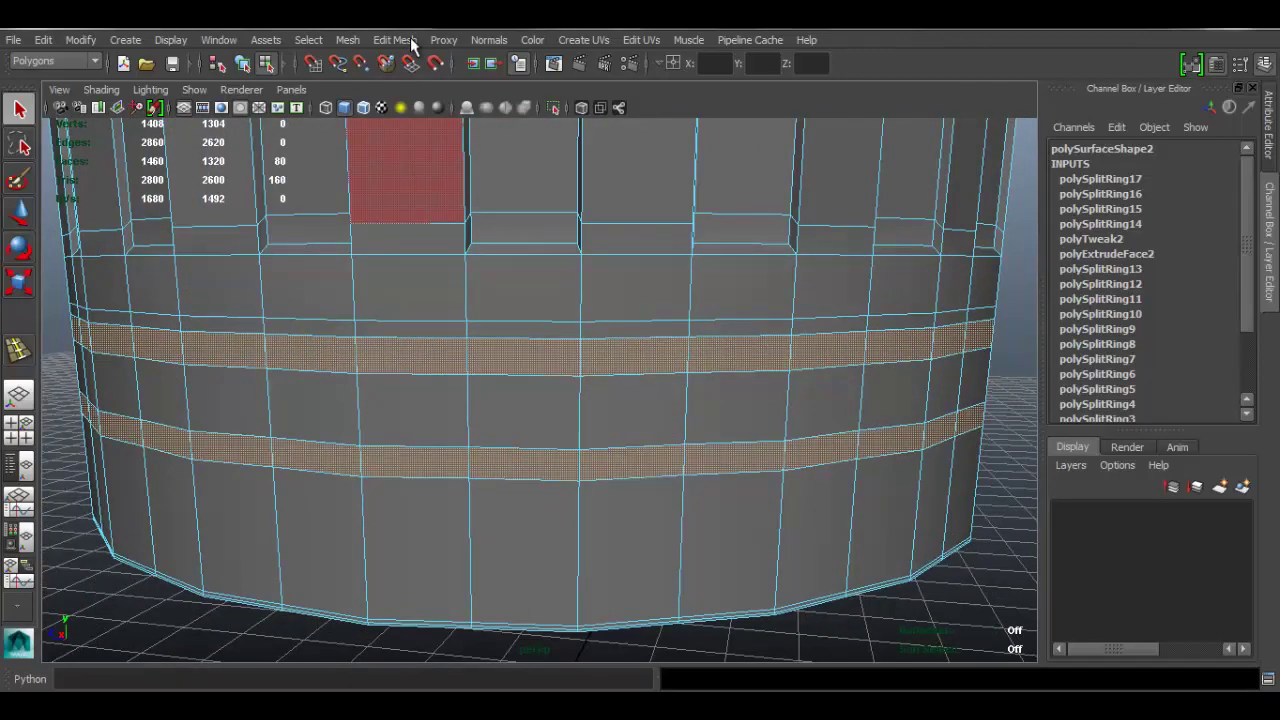
click(410, 40)
click(446, 102)
alt+drag(634, 318, 600, 476)
key(q)
right_drag(521, 287, 840, 131)
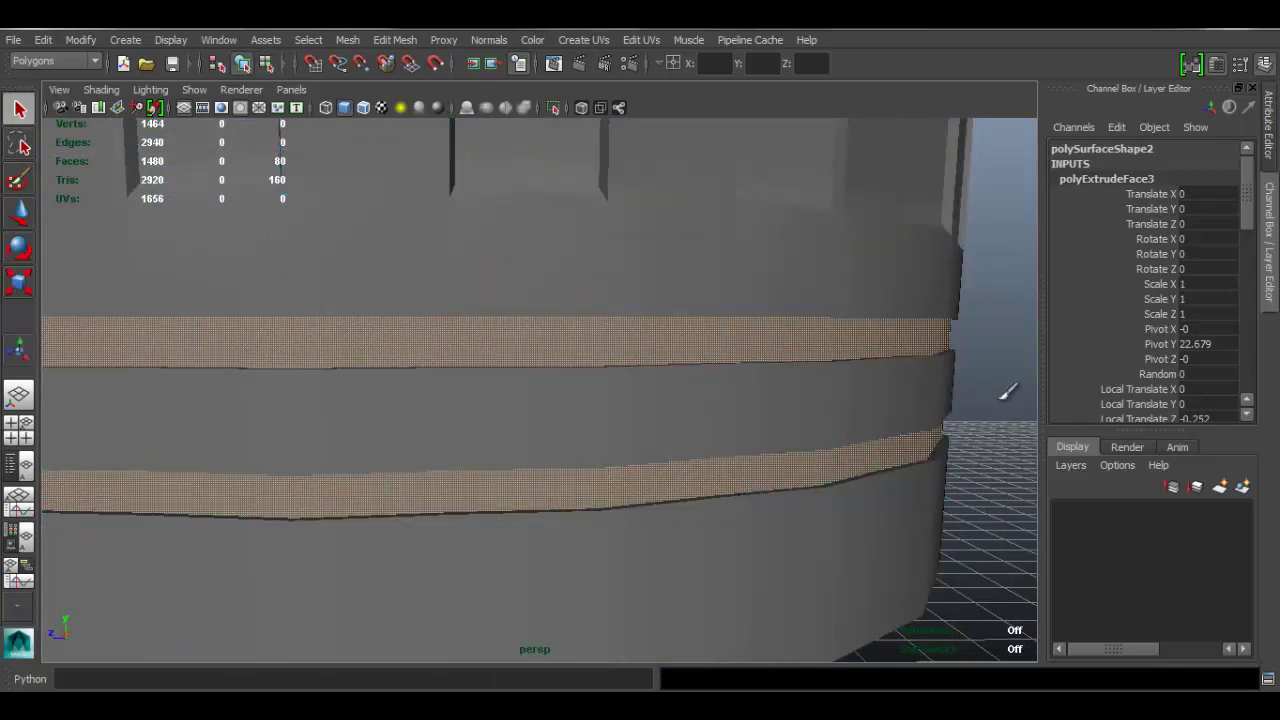
click(1000, 388)
Step: Select the can and turn on its smooth preview to check the two base grooves
mouse_move(570, 430)
alt+mouse_down()
mouse_move(689, 429)
mouse_move(497, 386)
mouse_move(574, 438)
alt+mouse_up()
click(604, 460)
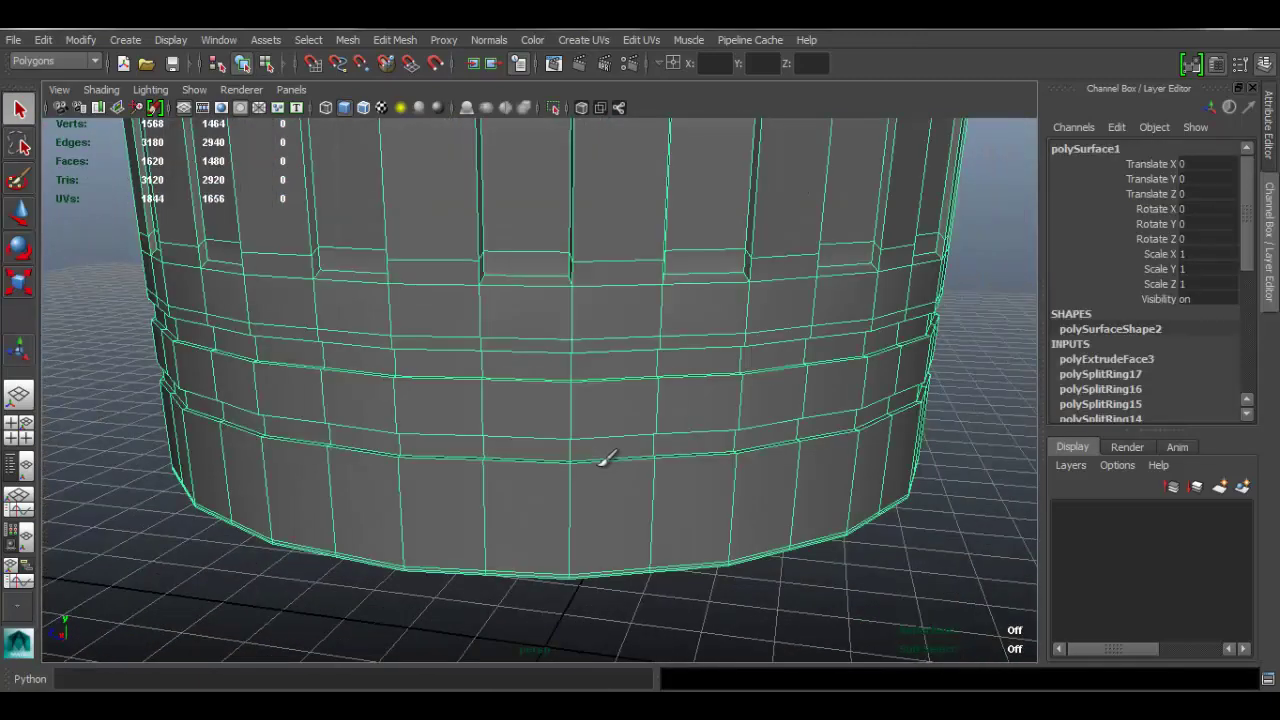
key(3)
alt+right_drag(442, 396, 590, 433)
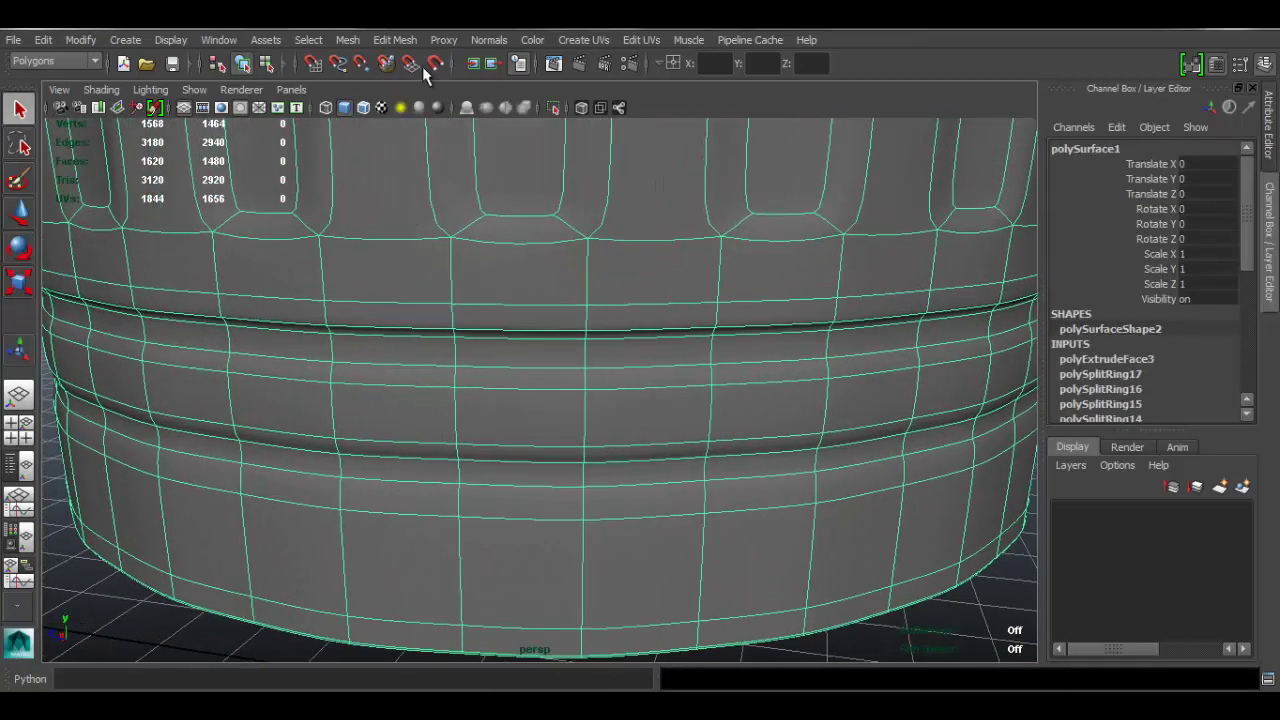
Step: Insert edge loops directly below and directly above the lower base groove
click(400, 42)
click(527, 230)
alt+drag(504, 462, 573, 466)
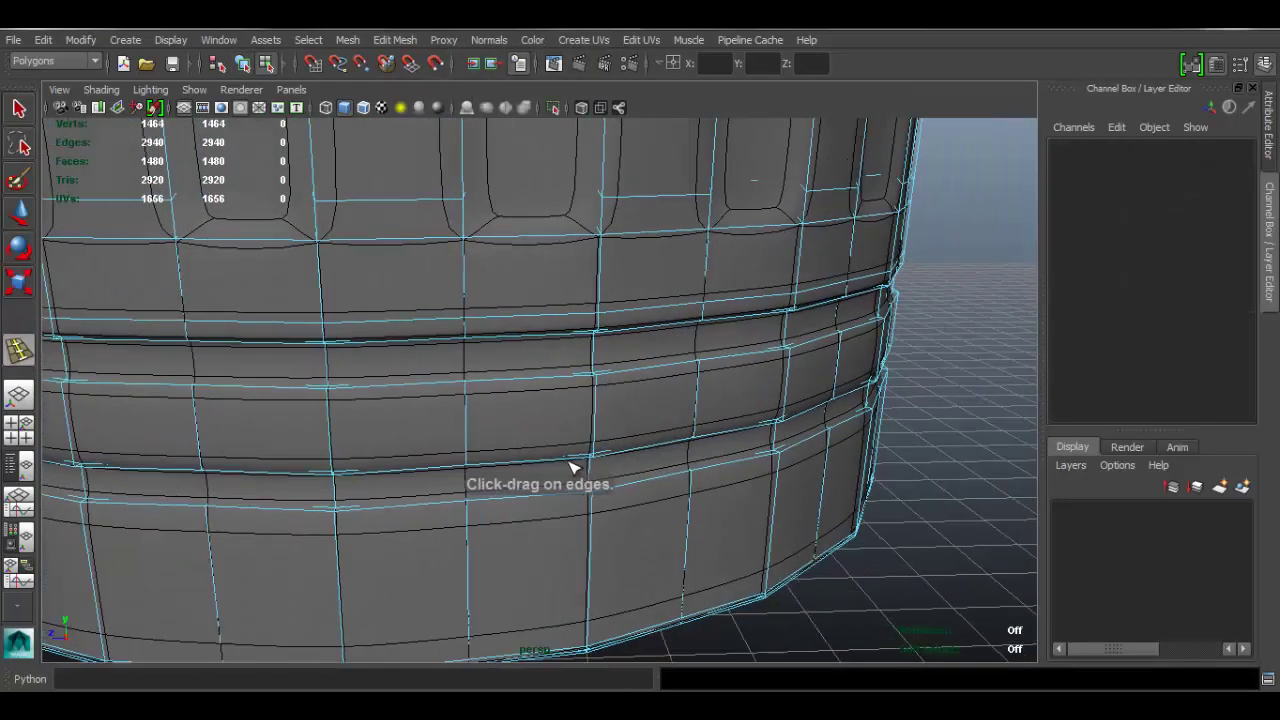
alt+middle_drag(674, 575, 680, 491)
alt+right_drag(520, 445, 611, 467)
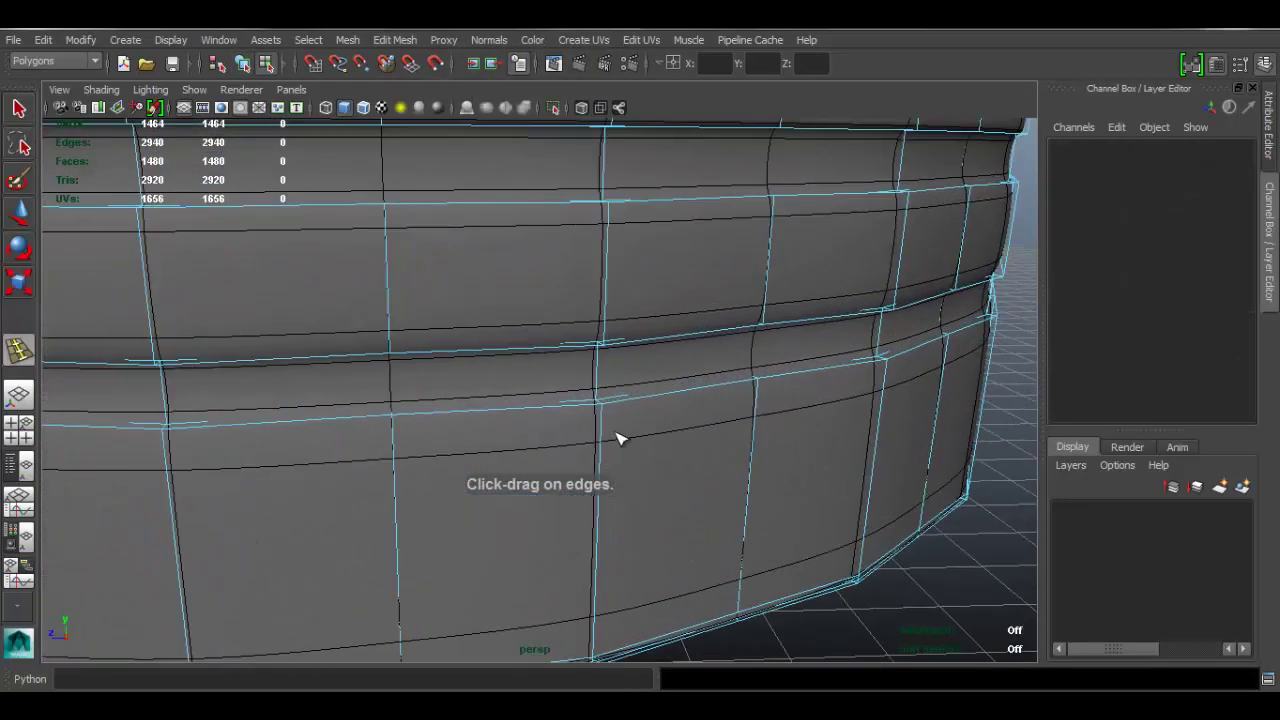
click(608, 422)
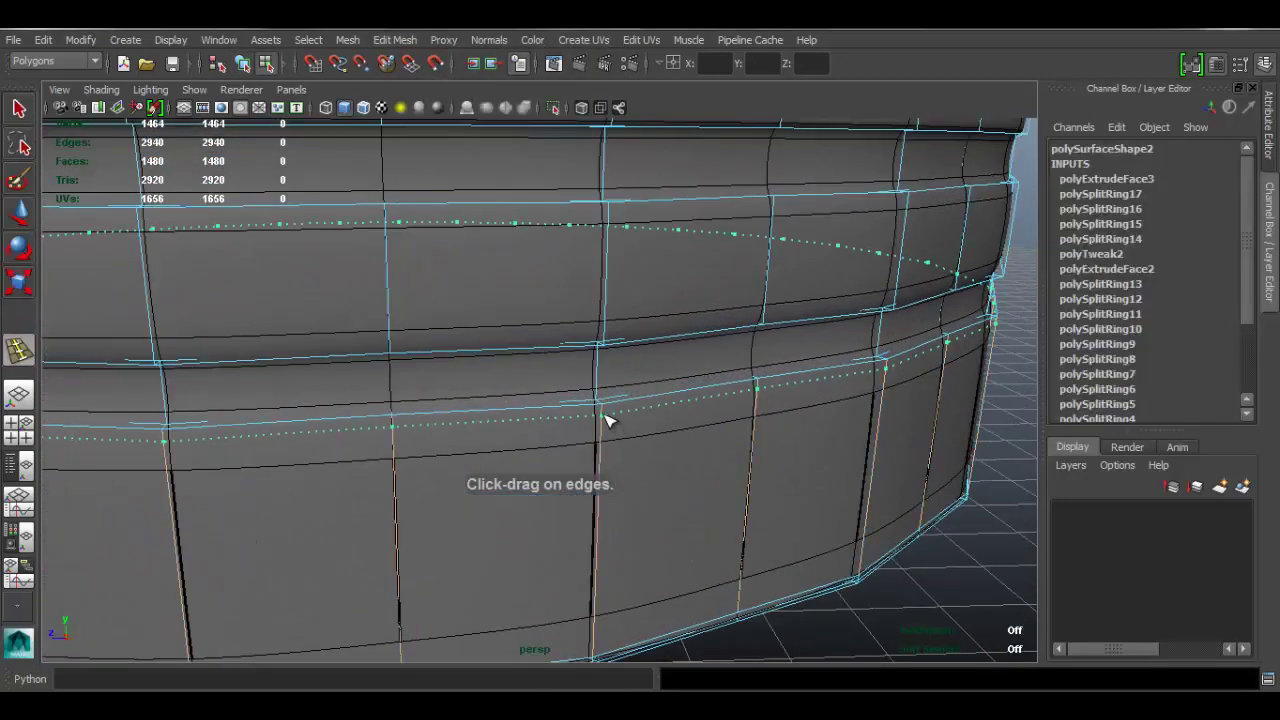
click(612, 345)
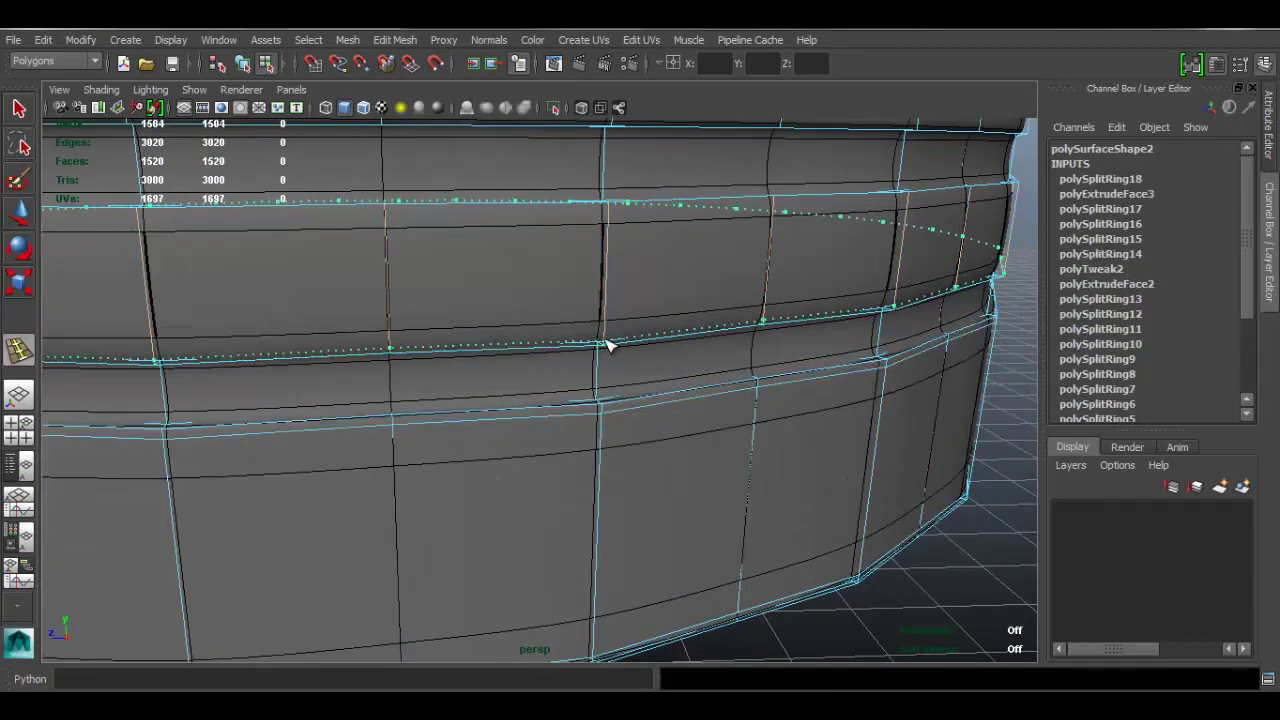
Step: Insert edge loops directly below and directly above the upper base groove and return to object mode
alt+drag(630, 277, 621, 360)
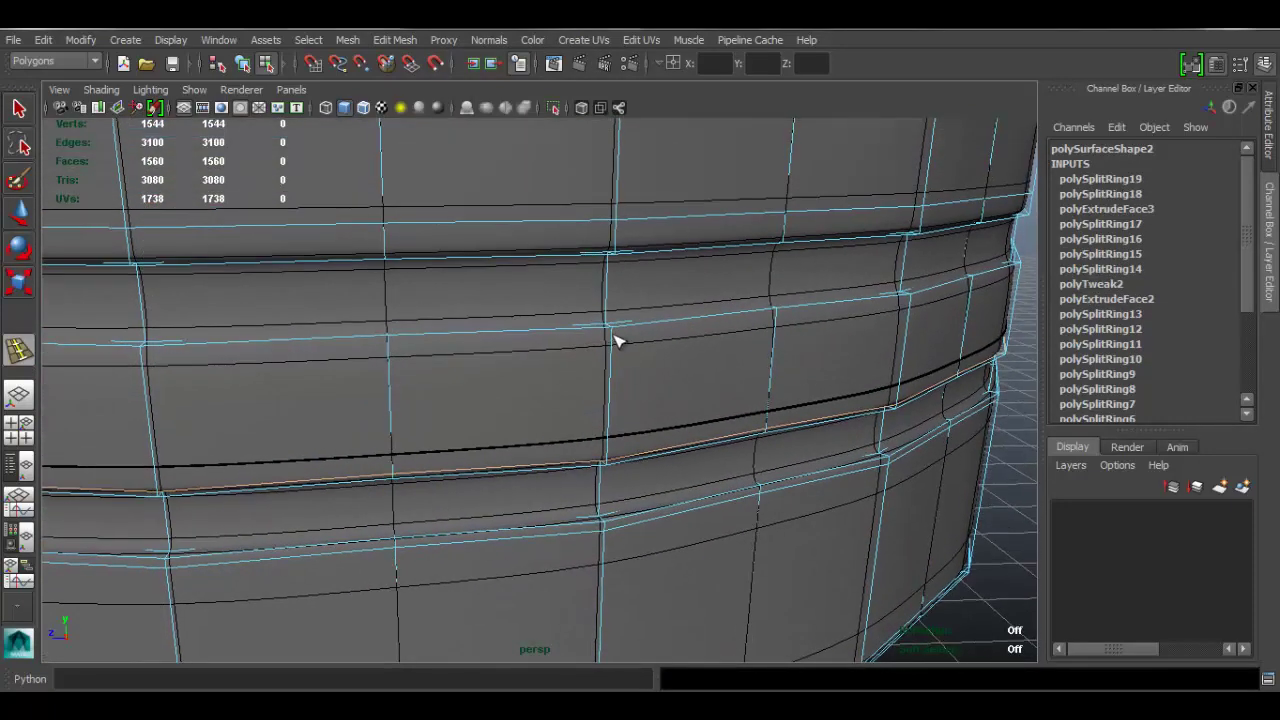
click(617, 331)
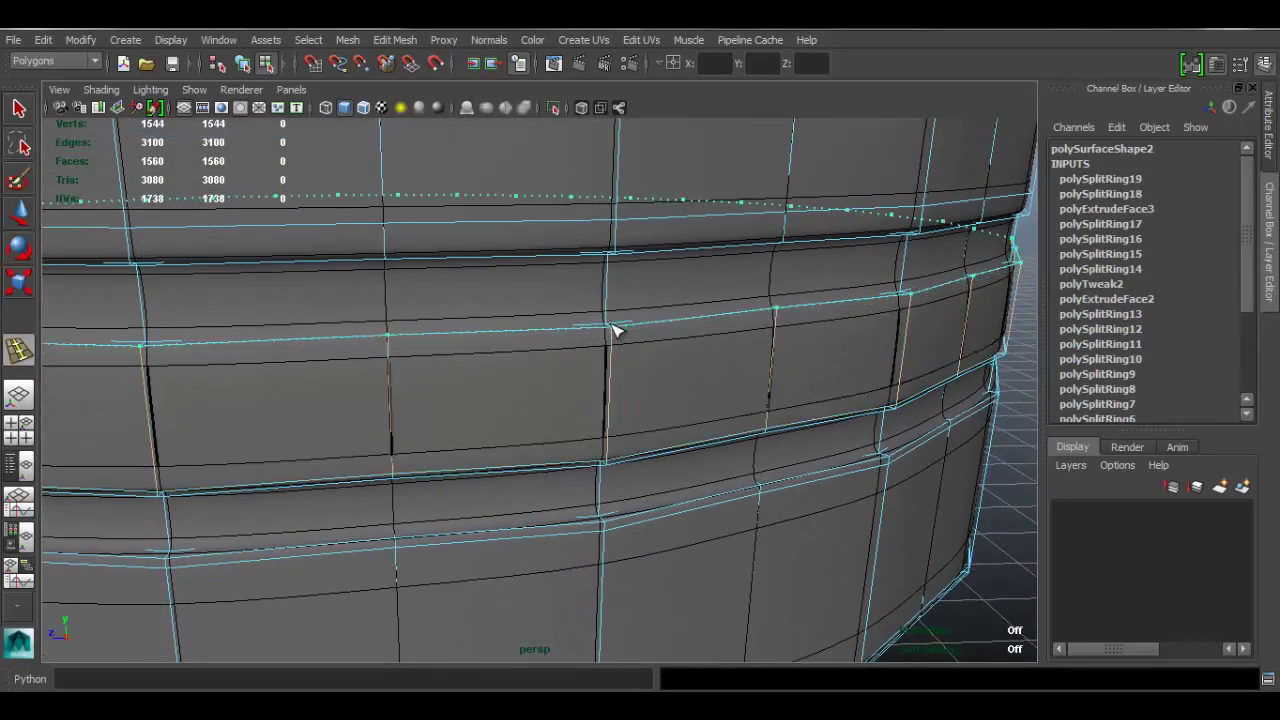
click(620, 256)
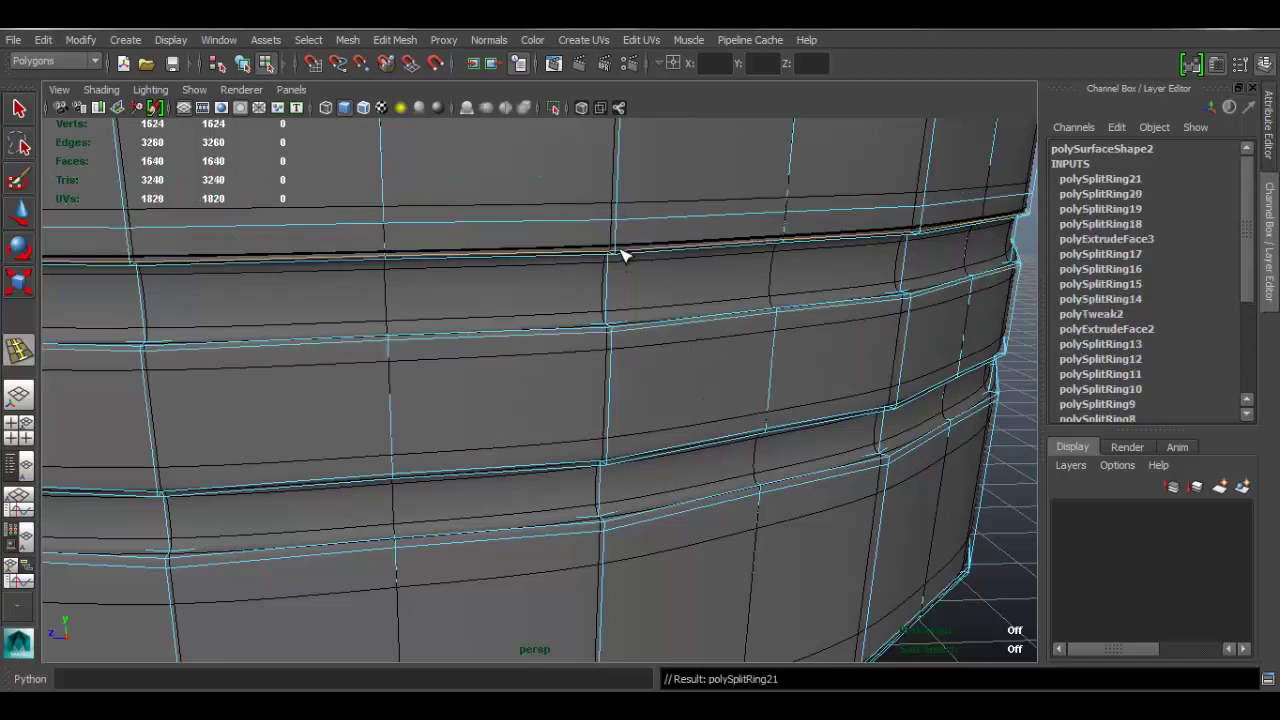
key(q)
right_drag(552, 250, 769, 199)
Step: Inspect the smoothed base grooves and the whole can, and compare them with the reference photo
alt+right_drag(835, 361, 583, 297)
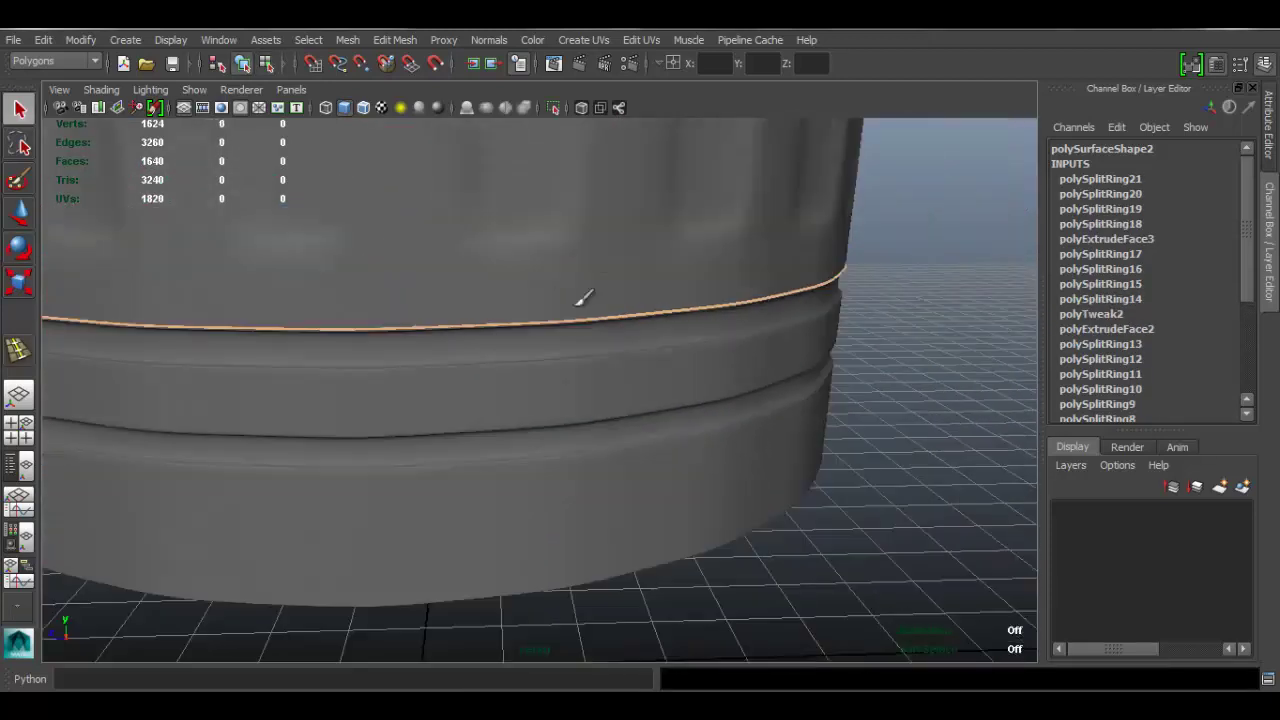
alt+drag(583, 297, 742, 262)
alt+middle_drag(480, 350, 706, 389)
alt+right_drag(706, 389, 631, 286)
alt+drag(631, 286, 655, 320)
alt+middle_drag(655, 320, 668, 430)
alt+right_drag(640, 390, 602, 288)
alt+middle_drag(602, 288, 592, 330)
alt+right_drag(640, 360, 690, 345)
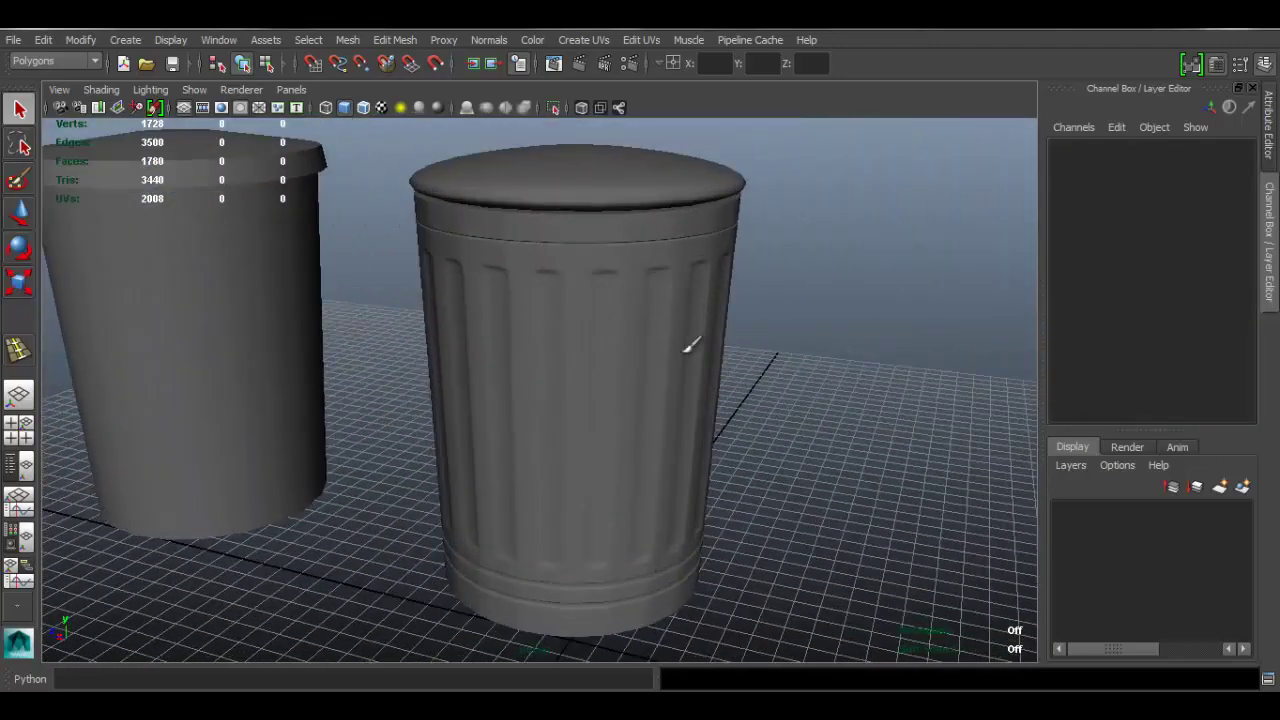
alt+drag(678, 408, 718, 399)
alt+drag(693, 403, 662, 448)
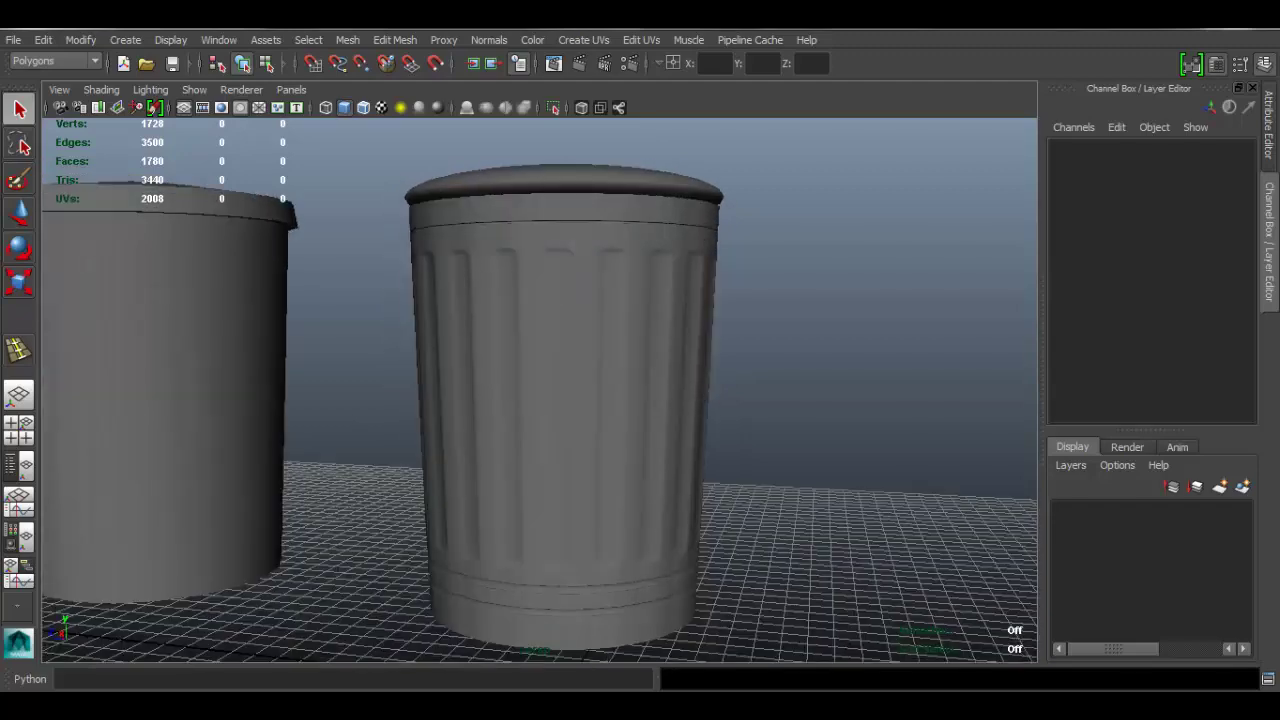
key(alt+Tab)
key(alt+Tab)
Step: Select the can and turn off its smooth preview to work on the band under the lid
alt+middle_drag(693, 253, 584, 337)
alt+right_drag(443, 297, 694, 274)
click(694, 274)
alt+drag(694, 274, 580, 387)
alt+right_drag(400, 350, 497, 345)
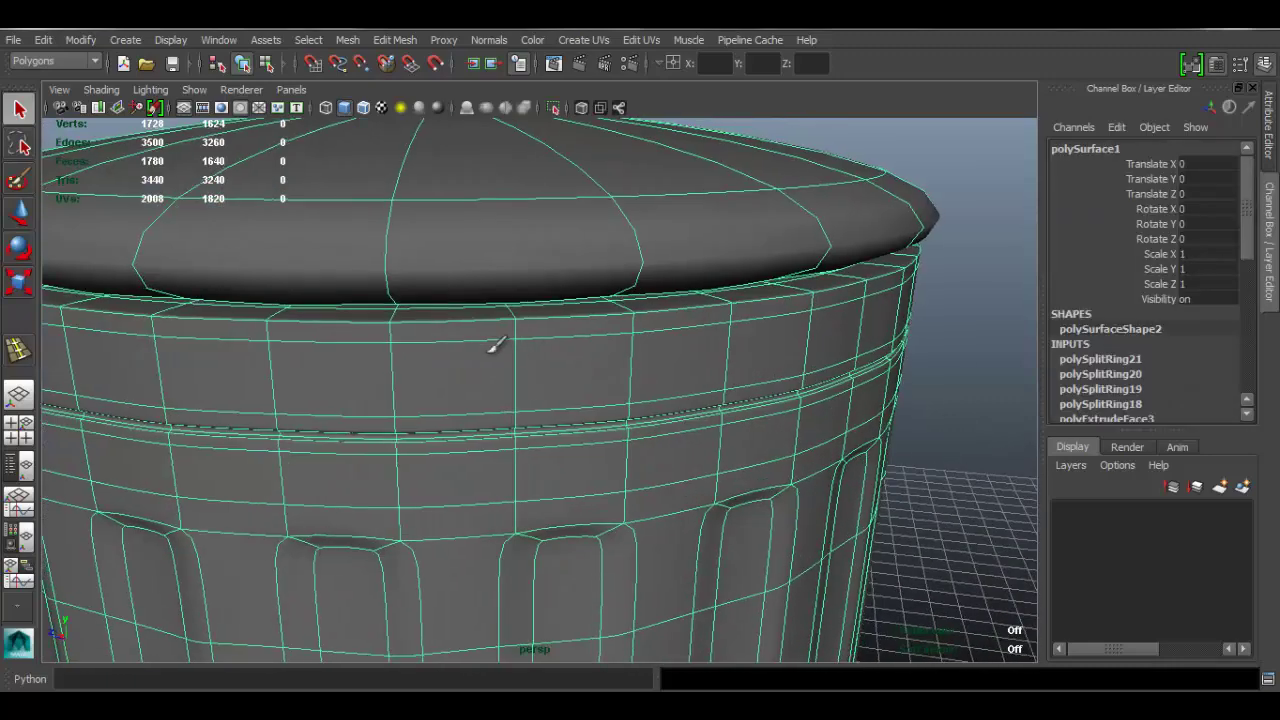
alt+drag(593, 345, 645, 338)
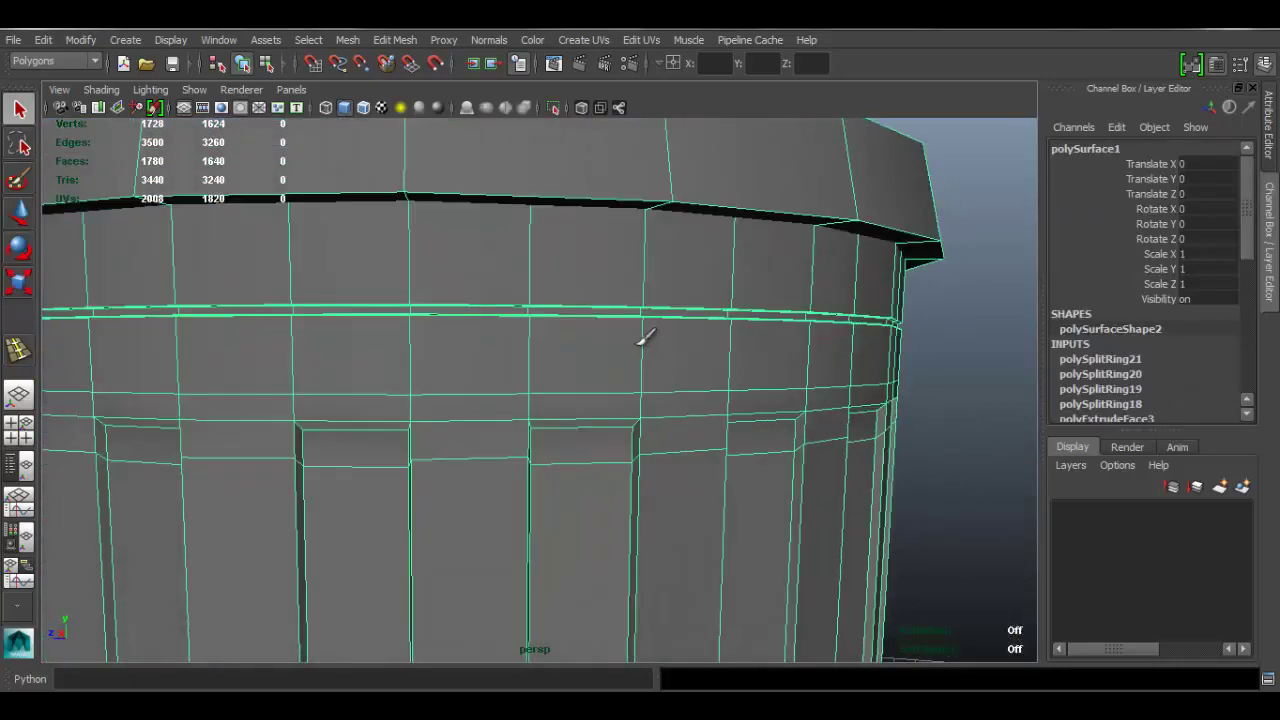
Step: Insert two closely spaced edge loops around the band between the lid and the existing top groove
click(395, 39)
click(502, 227)
scroll(640, 286, up, 3)
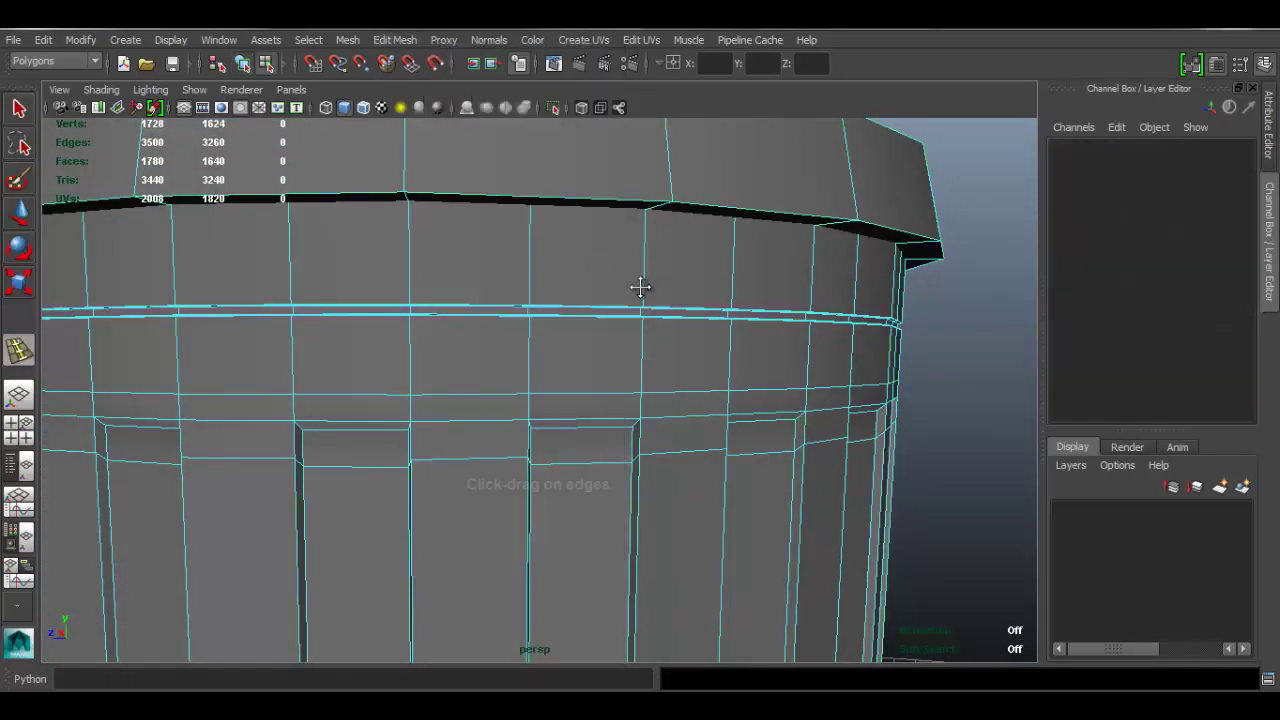
scroll(673, 338, up, 2)
drag(735, 247, 734, 278)
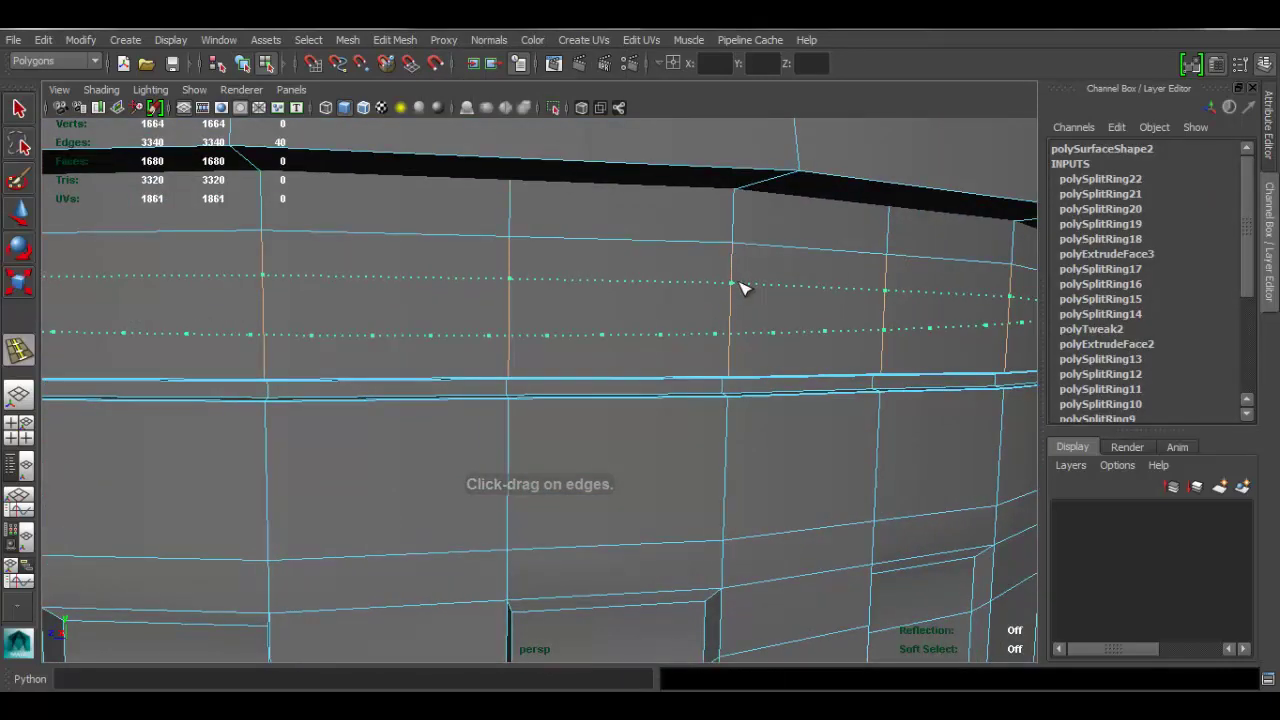
drag(742, 276, 741, 276)
key(q)
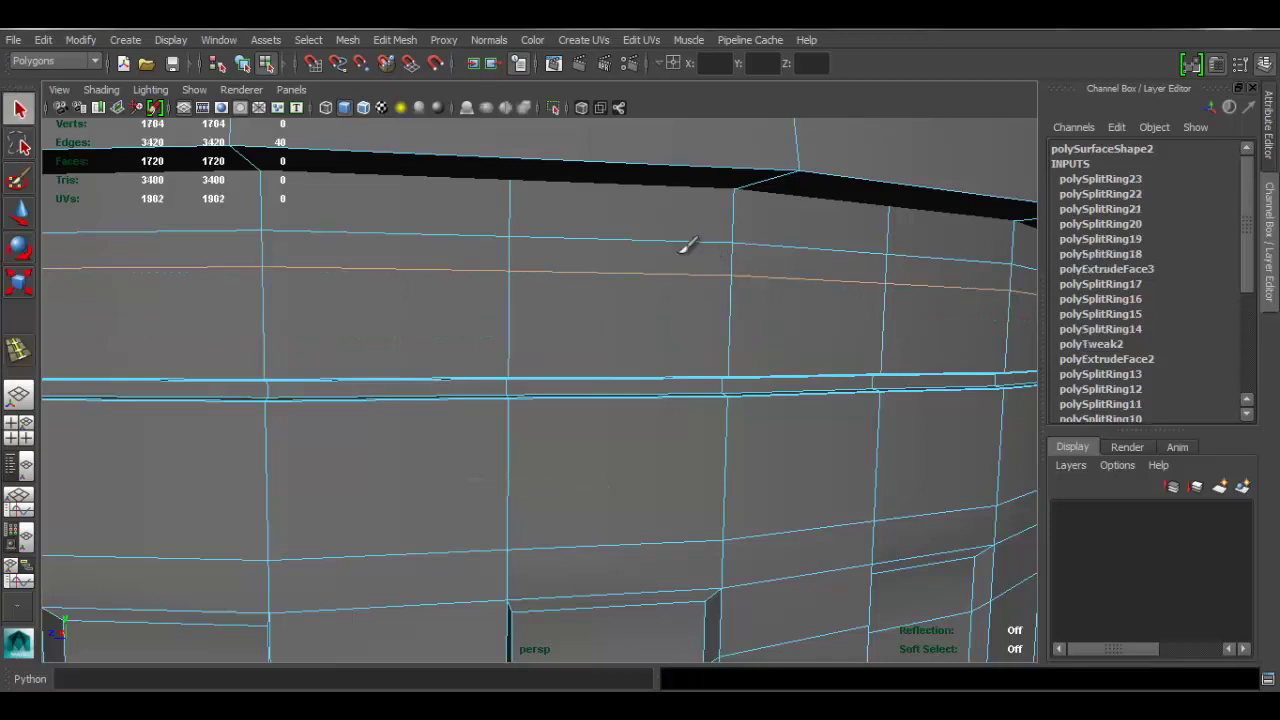
Step: Select the ring of faces between the two new loops and extrude it inward by -0.191 in local Z
right_drag(611, 232, 610, 274)
click(492, 250)
shift+double_click(573, 252)
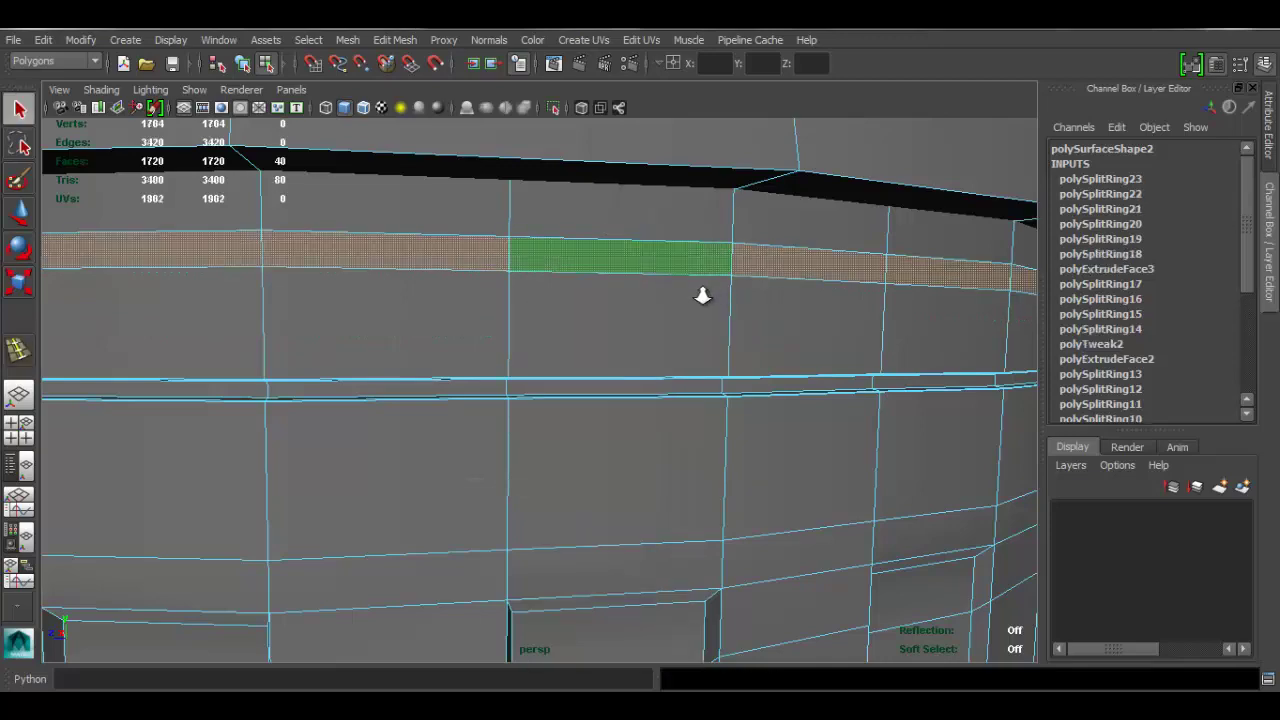
alt+right_drag(703, 294, 540, 303)
click(396, 40)
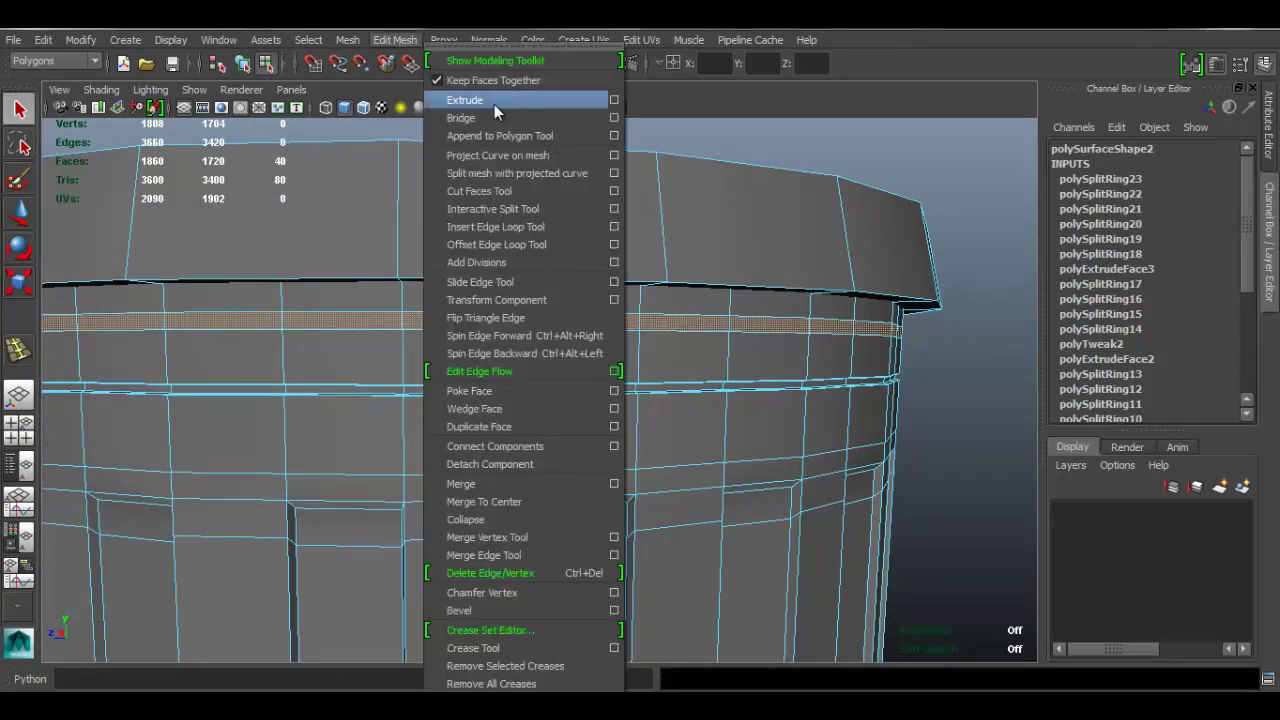
click(470, 101)
alt+drag(623, 286, 843, 263)
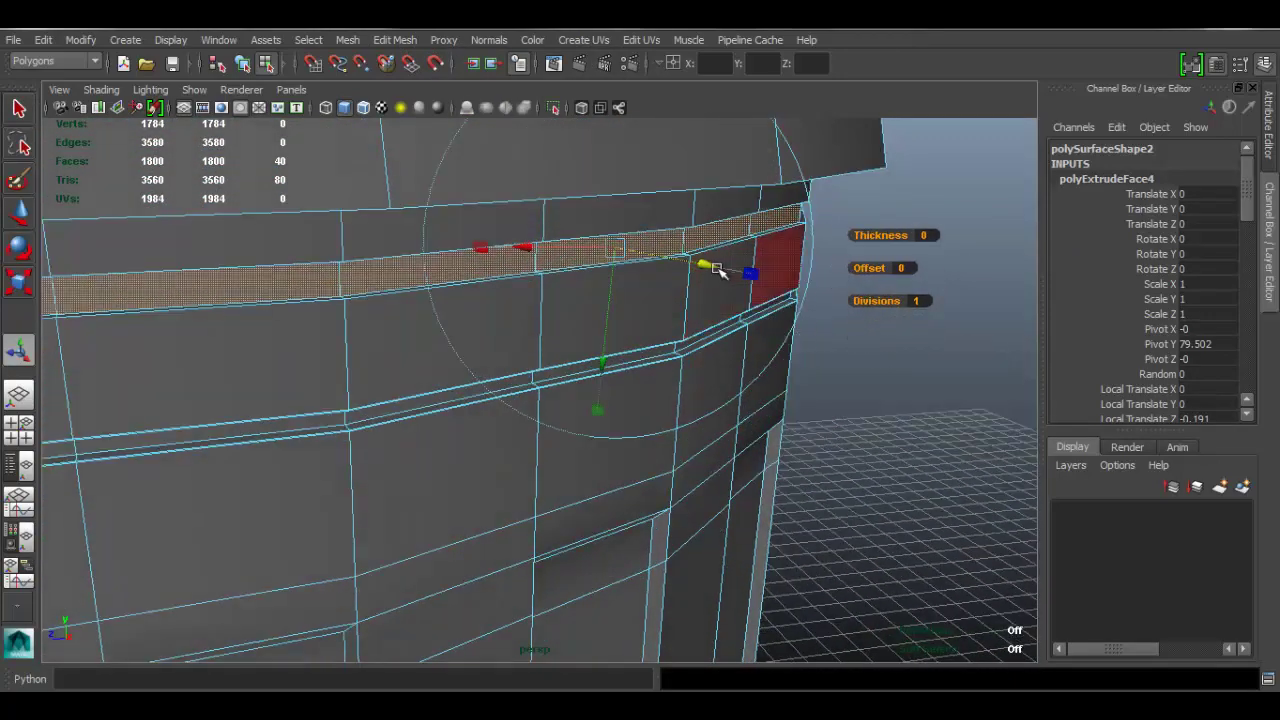
Step: Turn on the smooth preview and insert two edge loops to sharpen the new groove under the lid, then deselect the can
key(3)
alt+drag(651, 317, 497, 320)
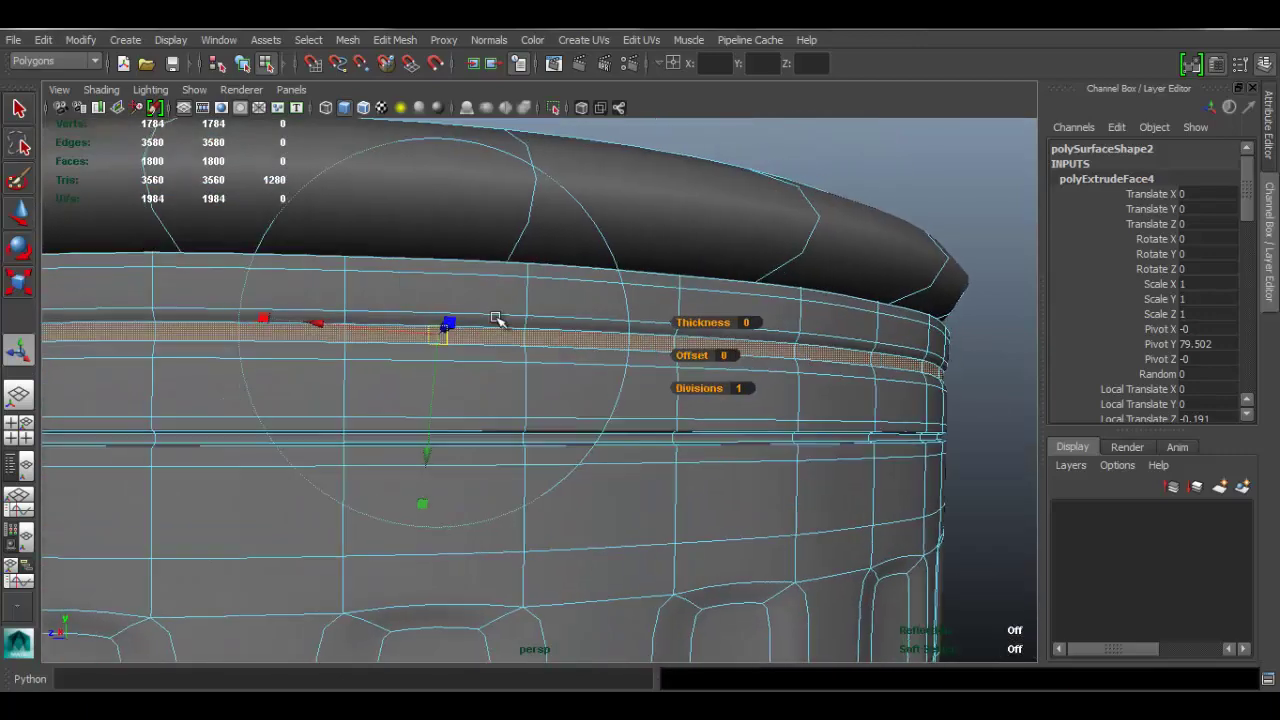
scroll(497, 320, up, 3)
click(395, 40)
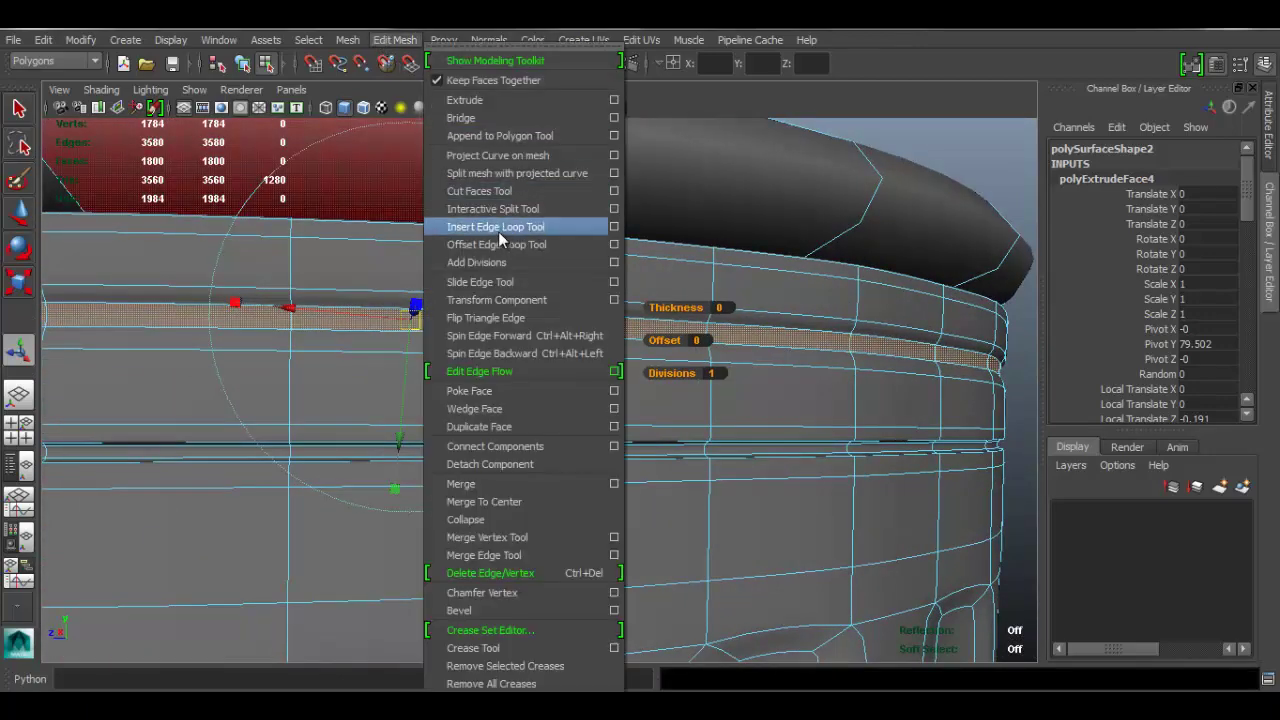
click(498, 231)
alt+right_drag(518, 363, 620, 431)
drag(629, 374, 626, 282)
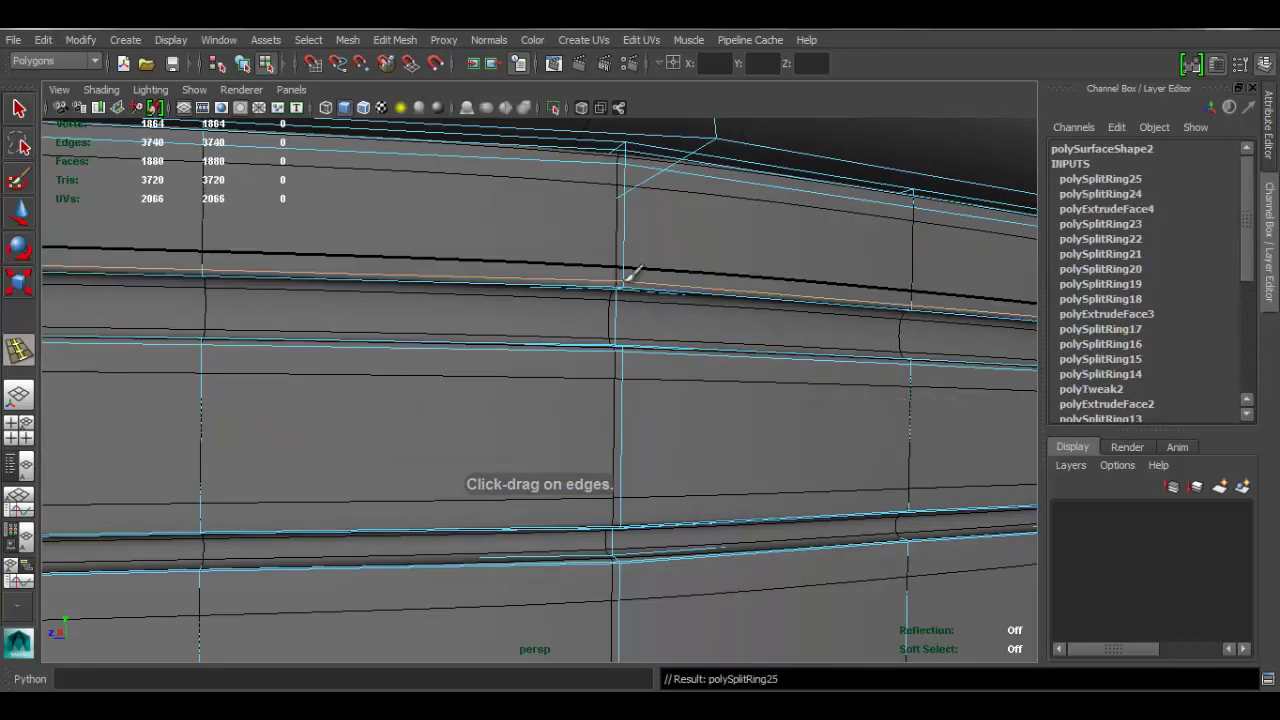
key(q)
right_drag(545, 252, 640, 203)
alt+right_drag(780, 370, 608, 311)
click(967, 207)
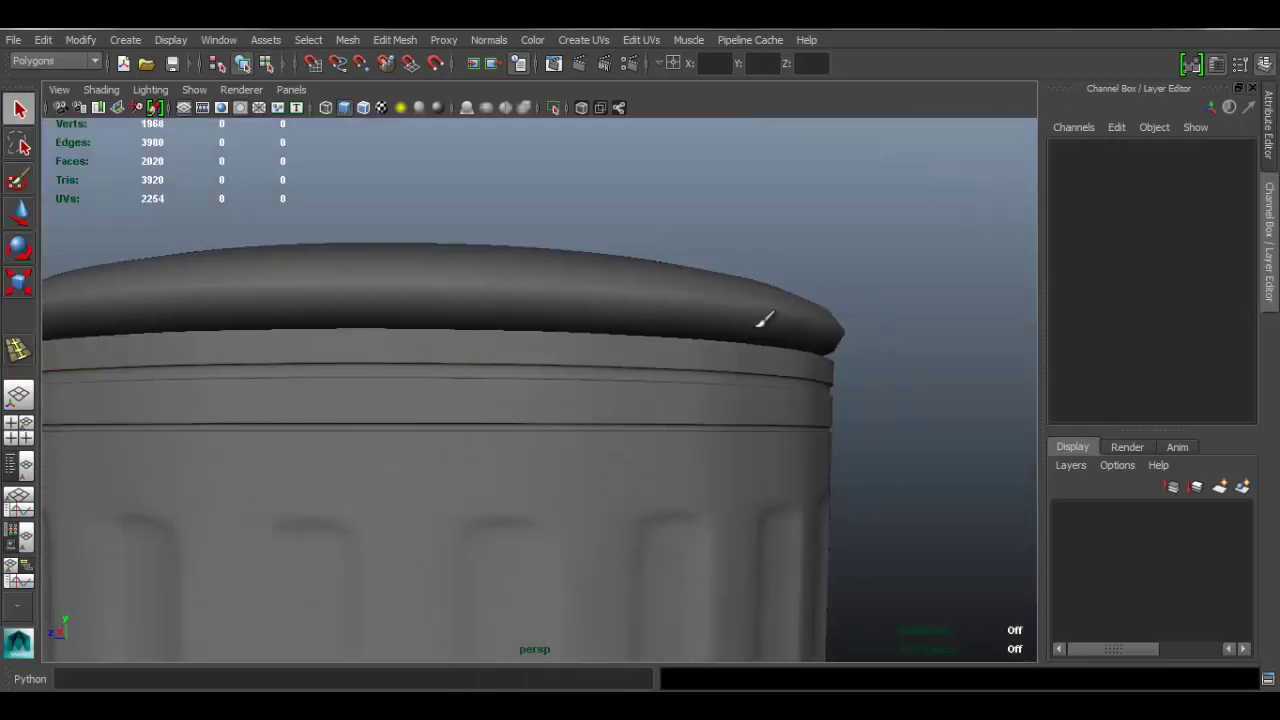
Step: Examine the smoothed can from several angles, checking the upper grooves, the ribs and the rounded lid
alt+drag(616, 402, 713, 423)
alt+right_drag(713, 423, 591, 400)
alt+middle_drag(591, 400, 682, 235)
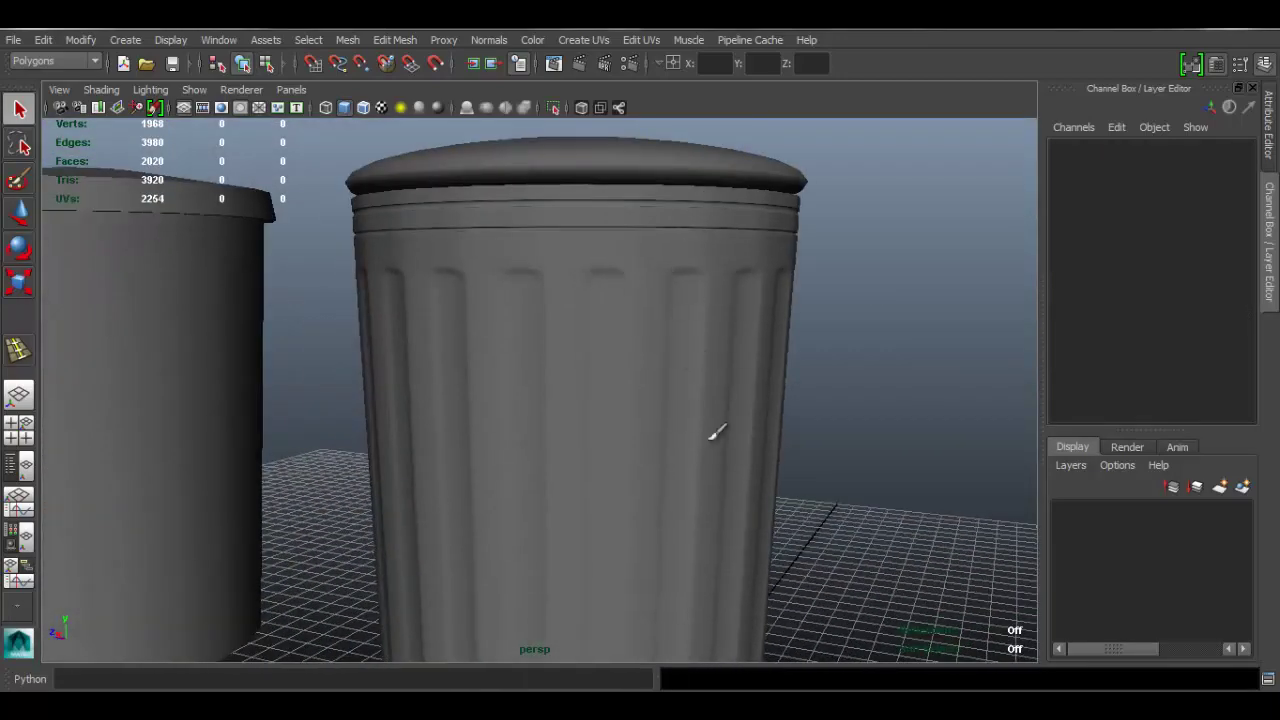
alt+drag(712, 436, 674, 411)
alt+right_drag(674, 411, 637, 406)
alt+drag(637, 406, 648, 384)
alt+middle_drag(648, 384, 641, 419)
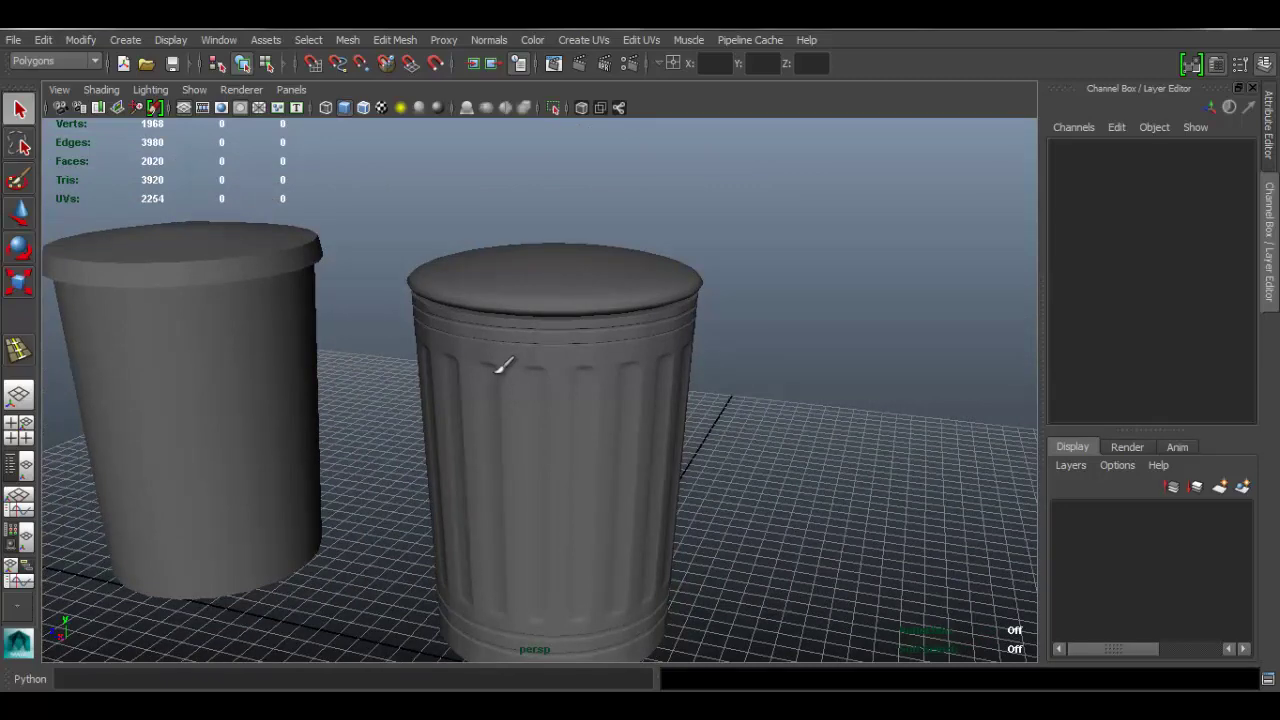
alt+drag(516, 362, 562, 355)
alt+middle_drag(500, 230, 486, 326)
alt+right_drag(486, 326, 592, 282)
Step: Select the can and insert five edge loops on the lid to sharpen its rim's upper and lower edges
click(489, 322)
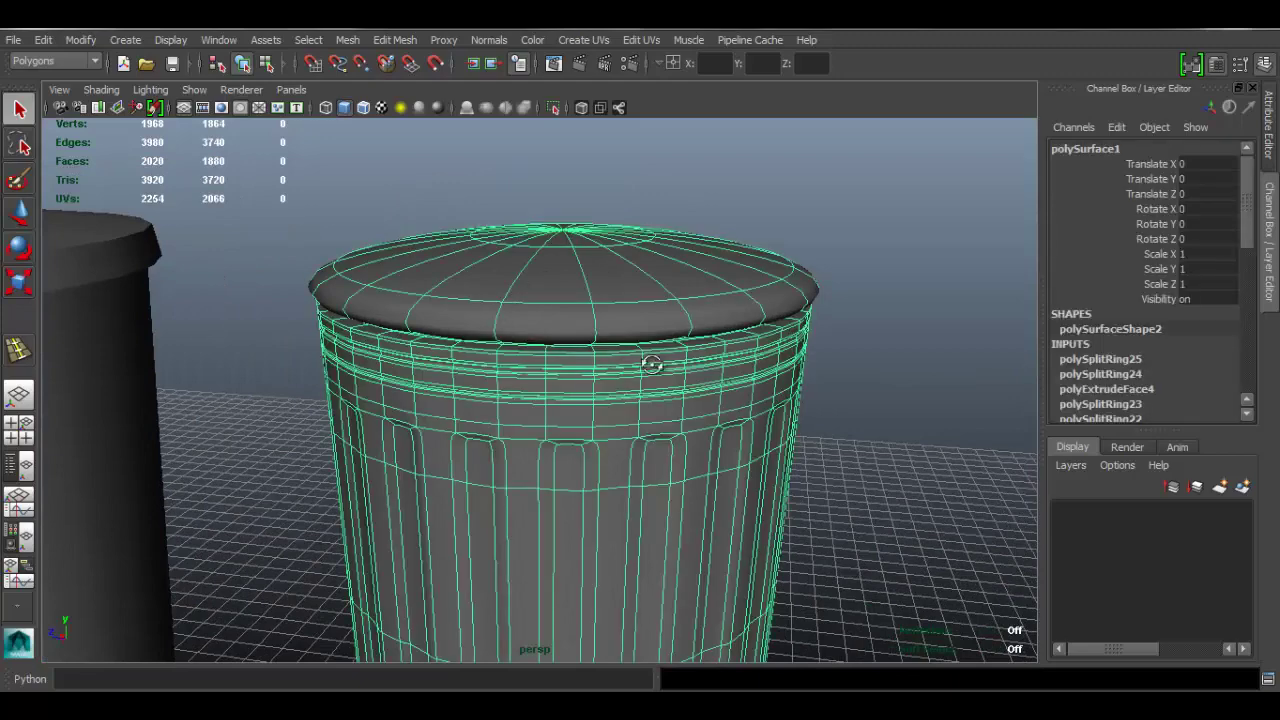
alt+drag(651, 364, 615, 319)
alt+middle_drag(474, 272, 459, 340)
alt+right_drag(459, 340, 635, 395)
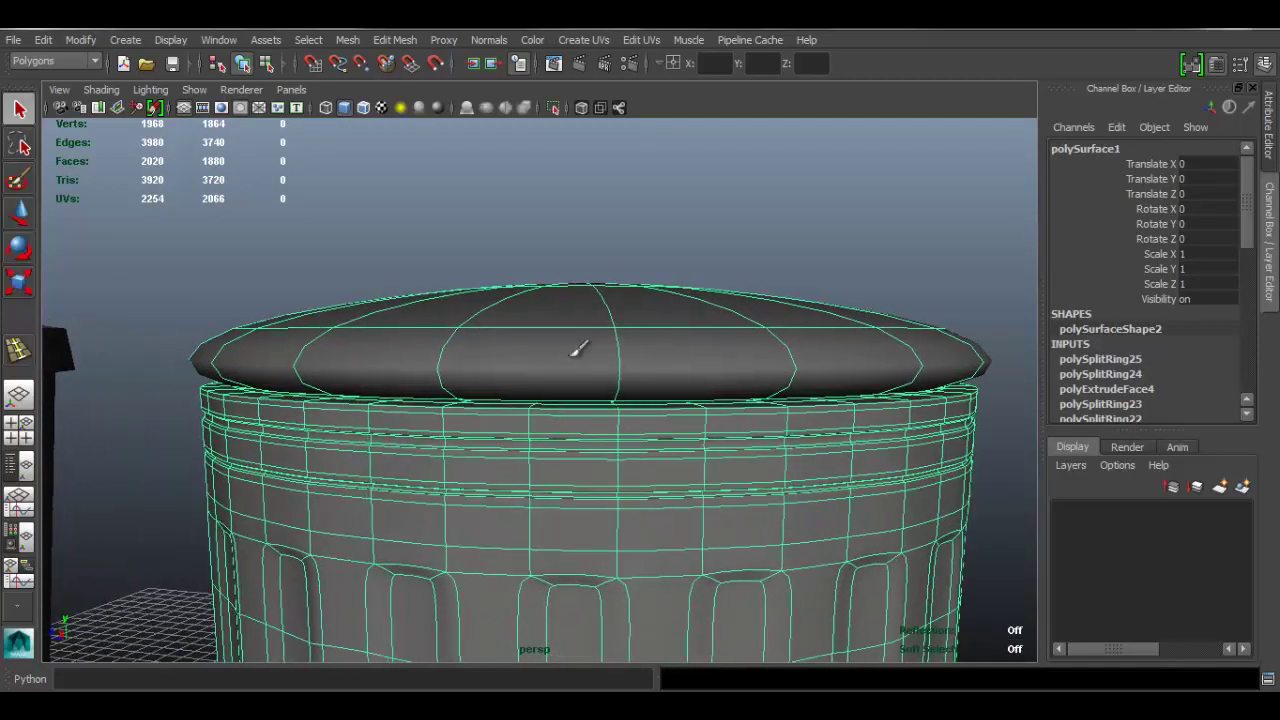
click(395, 40)
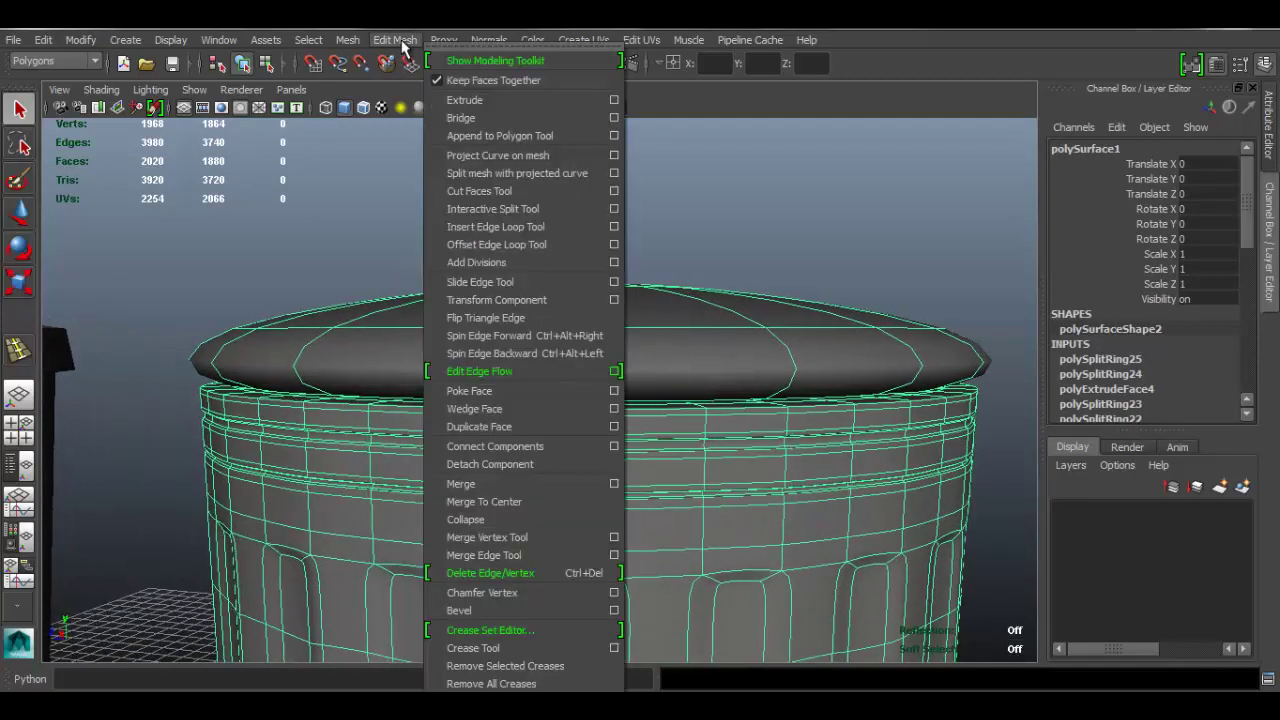
click(505, 223)
alt+middle_drag(597, 318, 512, 260)
alt+right_drag(512, 260, 645, 350)
drag(524, 266, 562, 262)
drag(572, 312, 592, 370)
drag(598, 414, 600, 386)
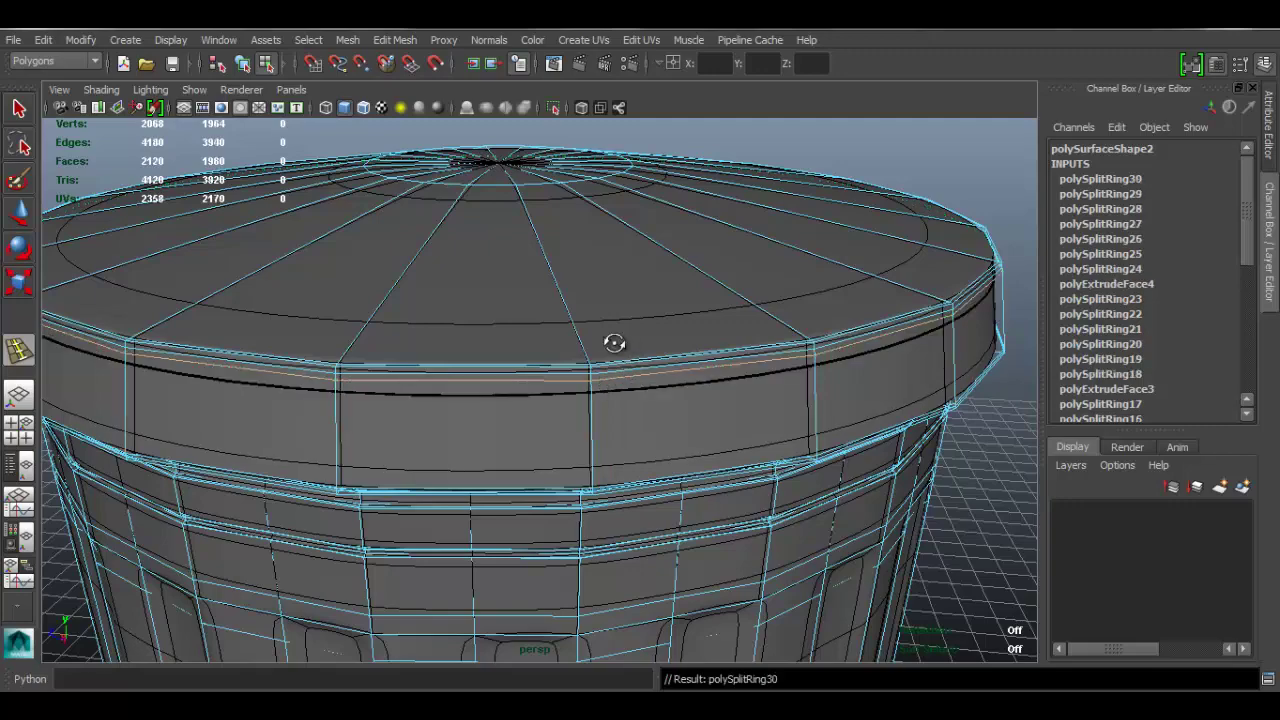
Step: Insert an edge loop close to the inner circle on top of the lid, then return to the smoothed object and deselect it
alt+drag(614, 343, 625, 268)
alt+middle_drag(668, 335, 675, 340)
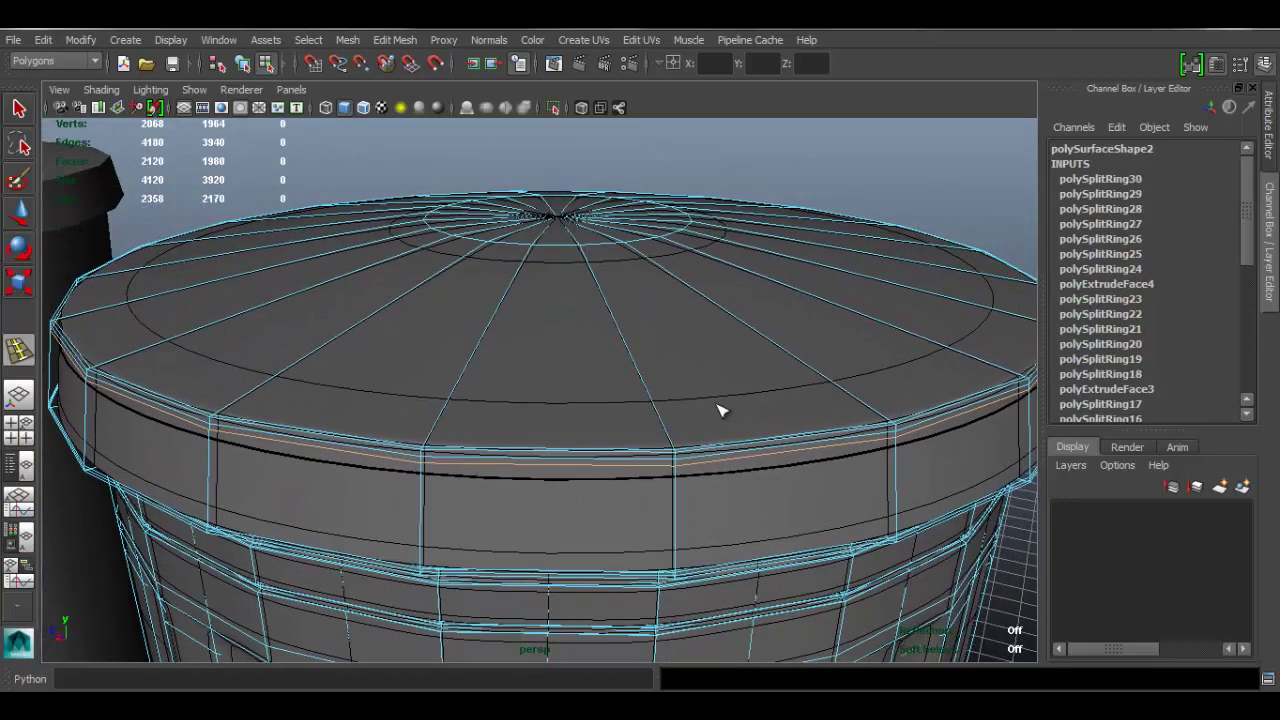
alt+drag(746, 420, 758, 433)
alt+middle_drag(672, 370, 680, 396)
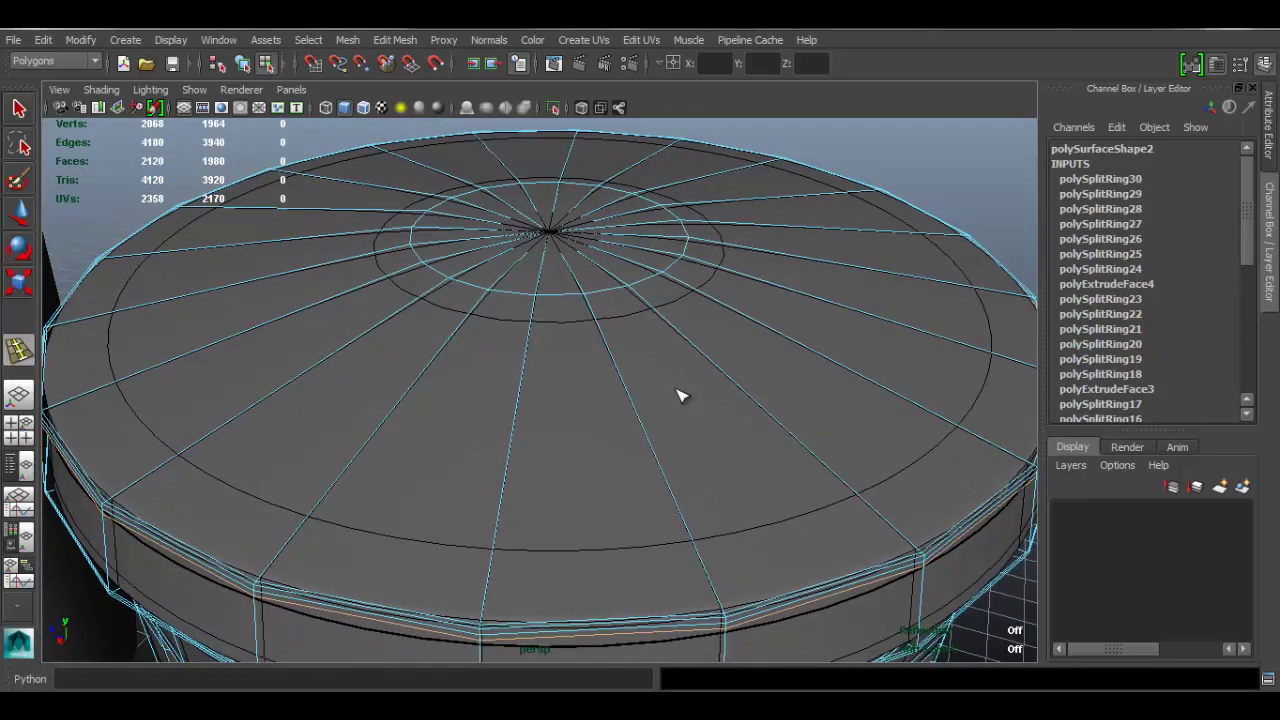
drag(594, 311, 585, 296)
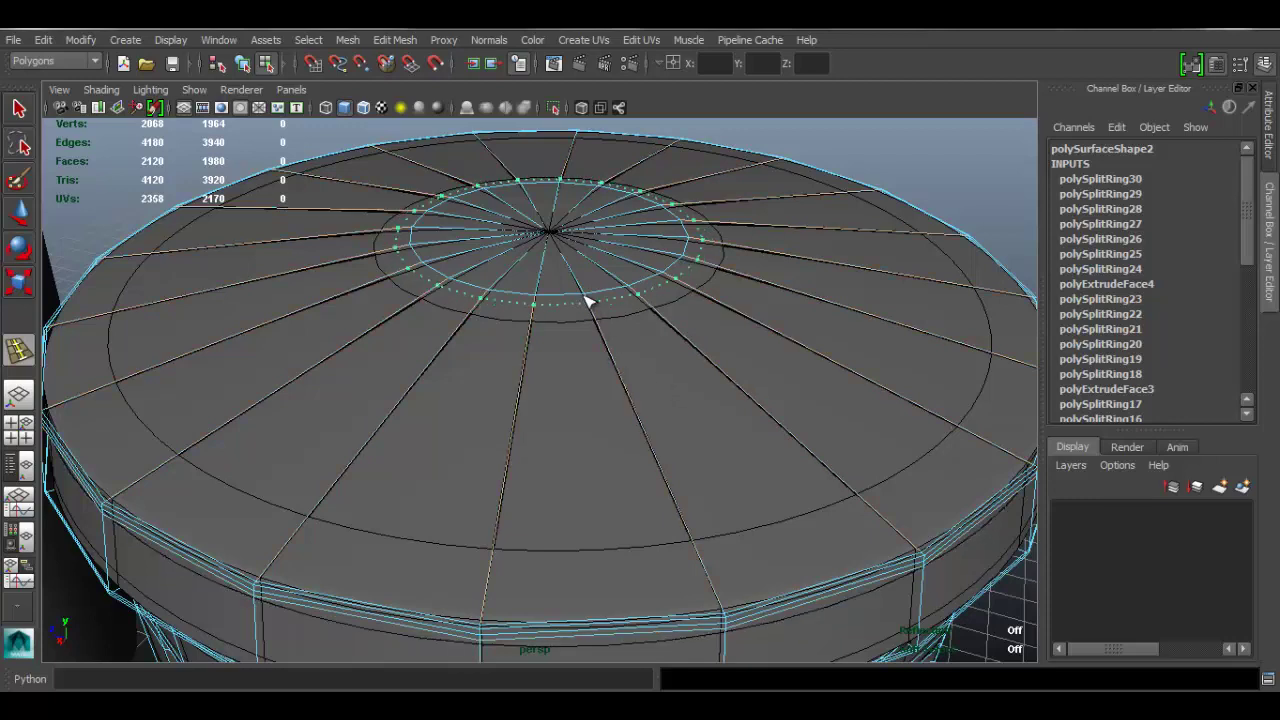
click(590, 300)
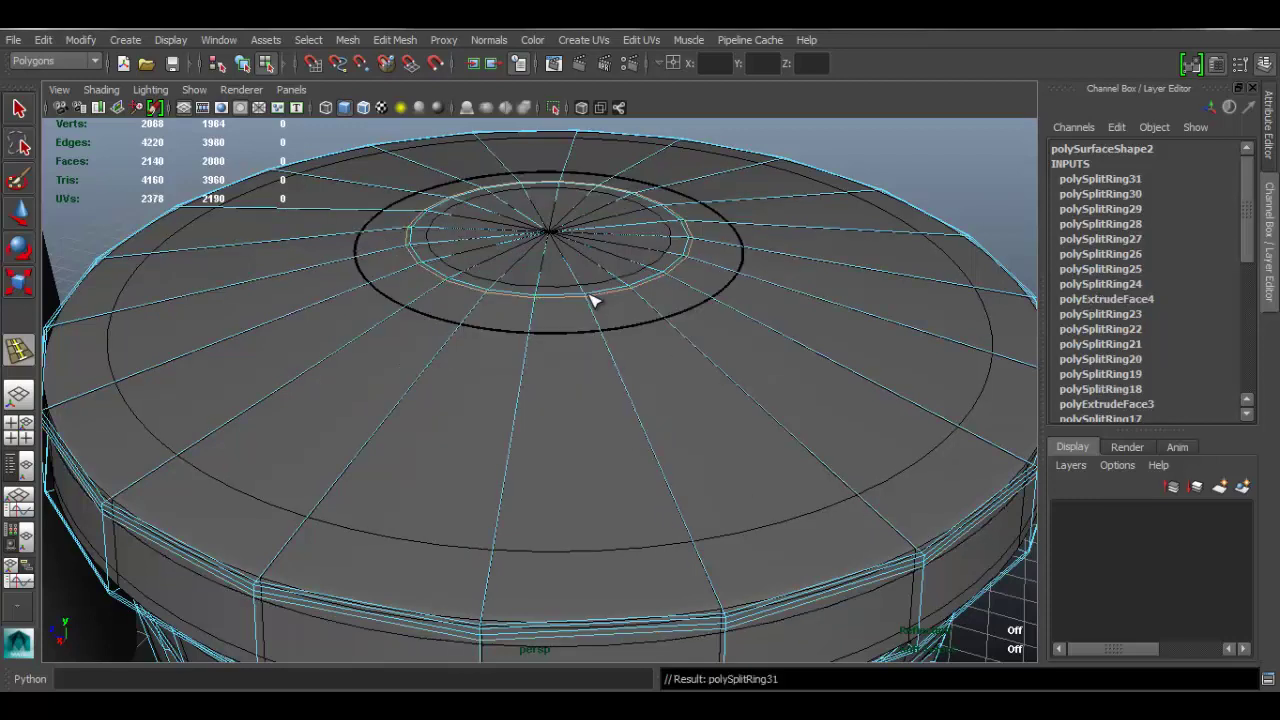
key(q)
key(3)
key(F8)
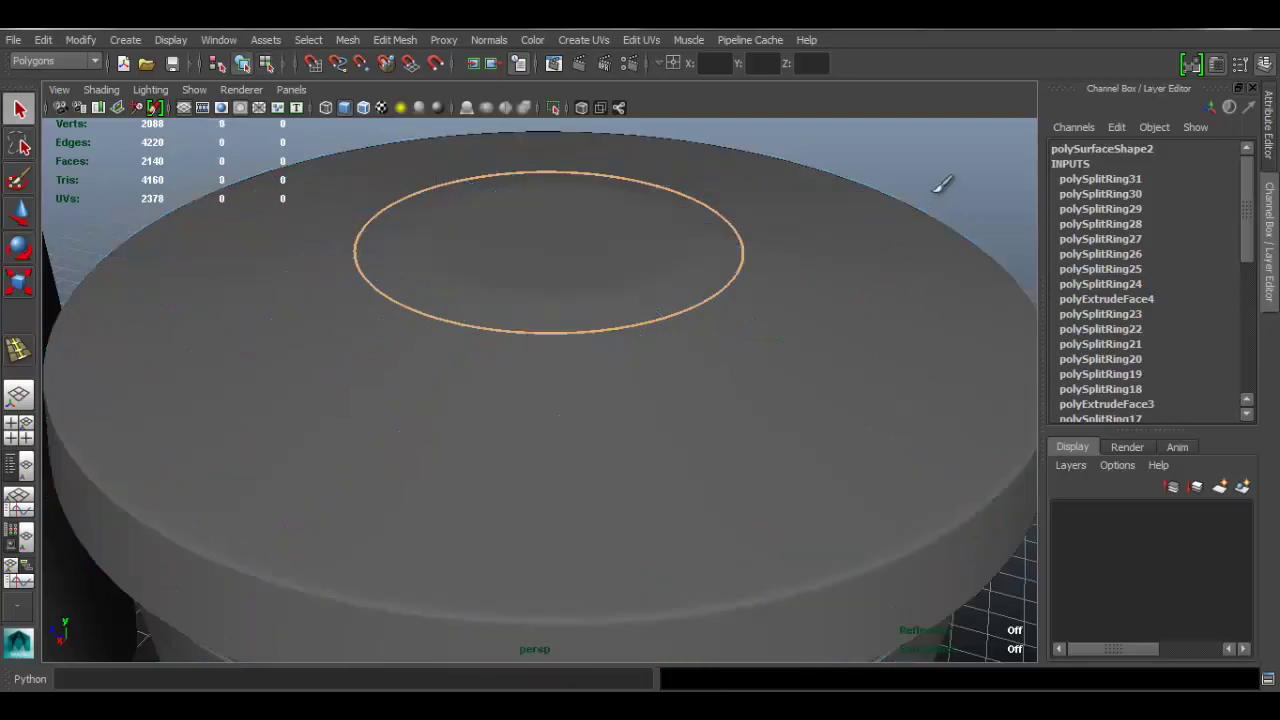
click(968, 138)
Step: Inspect the smoothed lid and the whole can, and compare them with the reference photo
alt+right_drag(855, 319, 672, 304)
alt+drag(672, 304, 589, 298)
alt+right_drag(589, 298, 560, 405)
alt+middle_drag(630, 410, 651, 300)
alt+drag(651, 300, 650, 312)
alt+middle_drag(650, 312, 647, 387)
scroll(646, 386, up, 8)
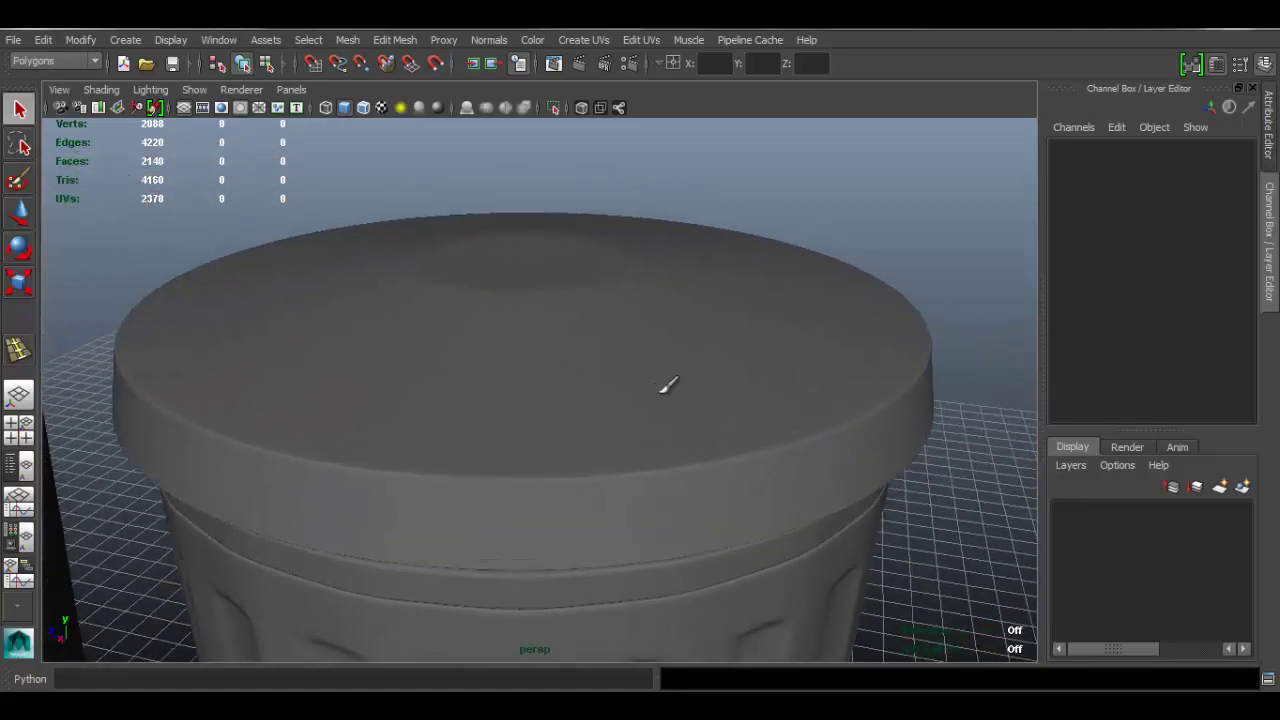
click(667, 368)
click(617, 688)
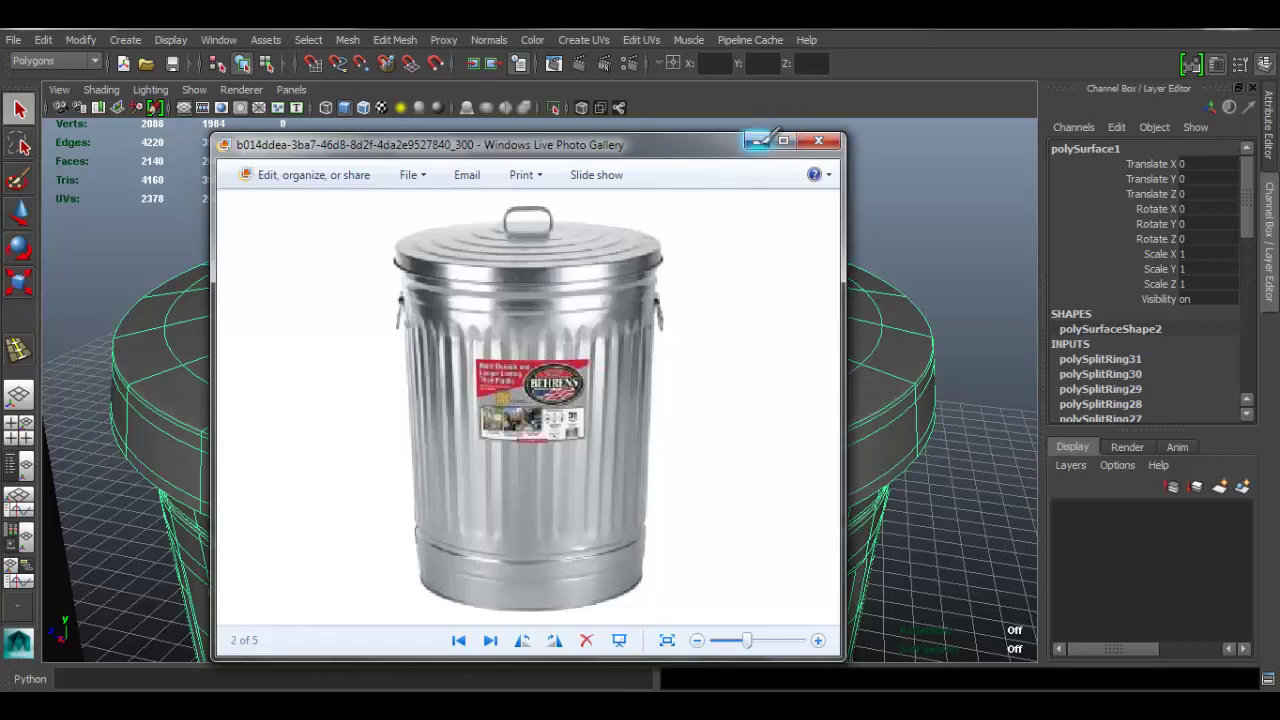
click(758, 140)
Step: Turn off the can's smooth preview and insert two edge loops around the side of the lid's rim
alt+drag(543, 340, 671, 392)
key(1)
alt+middle_drag(671, 392, 624, 392)
alt+right_drag(624, 392, 716, 389)
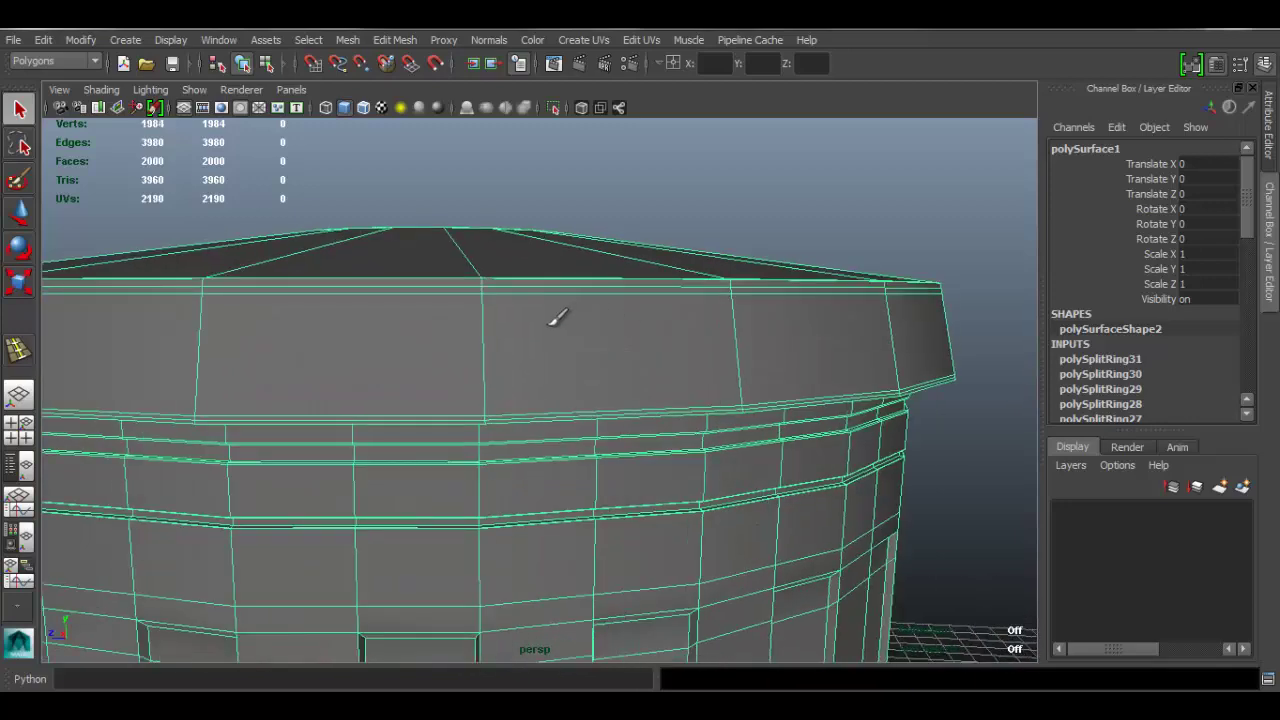
key(g)
drag(485, 327, 489, 330)
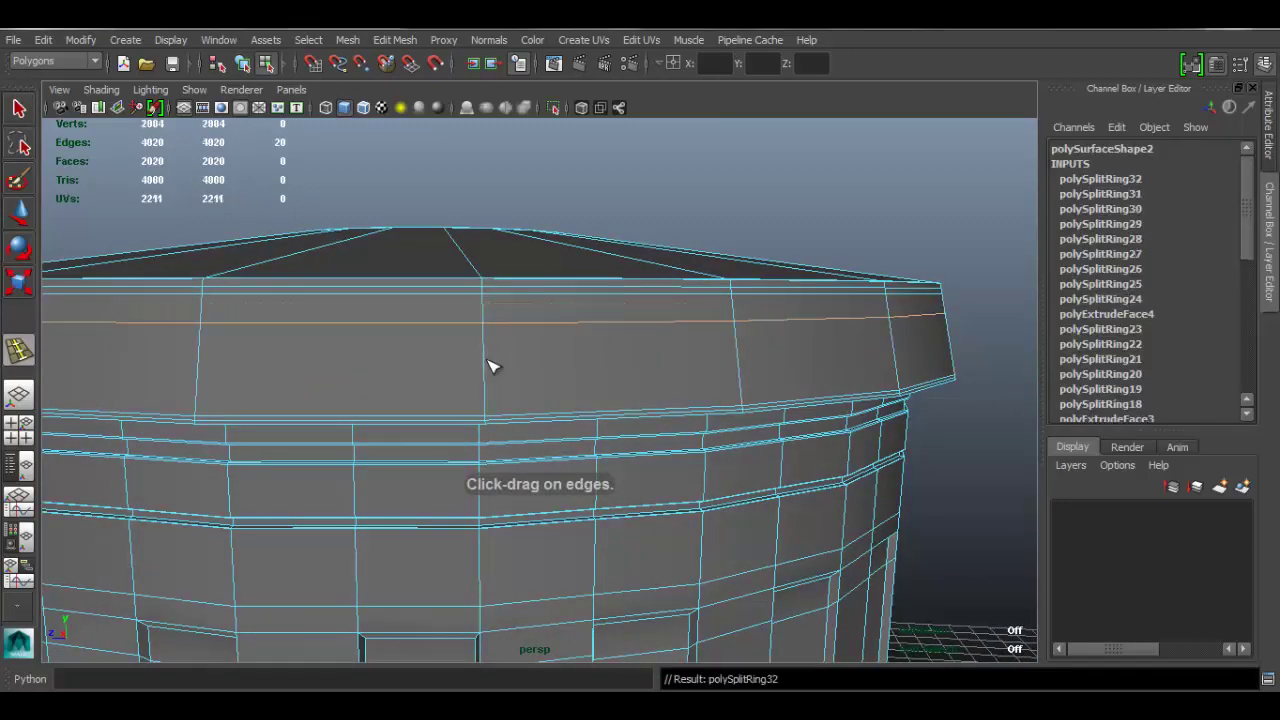
drag(487, 377, 486, 374)
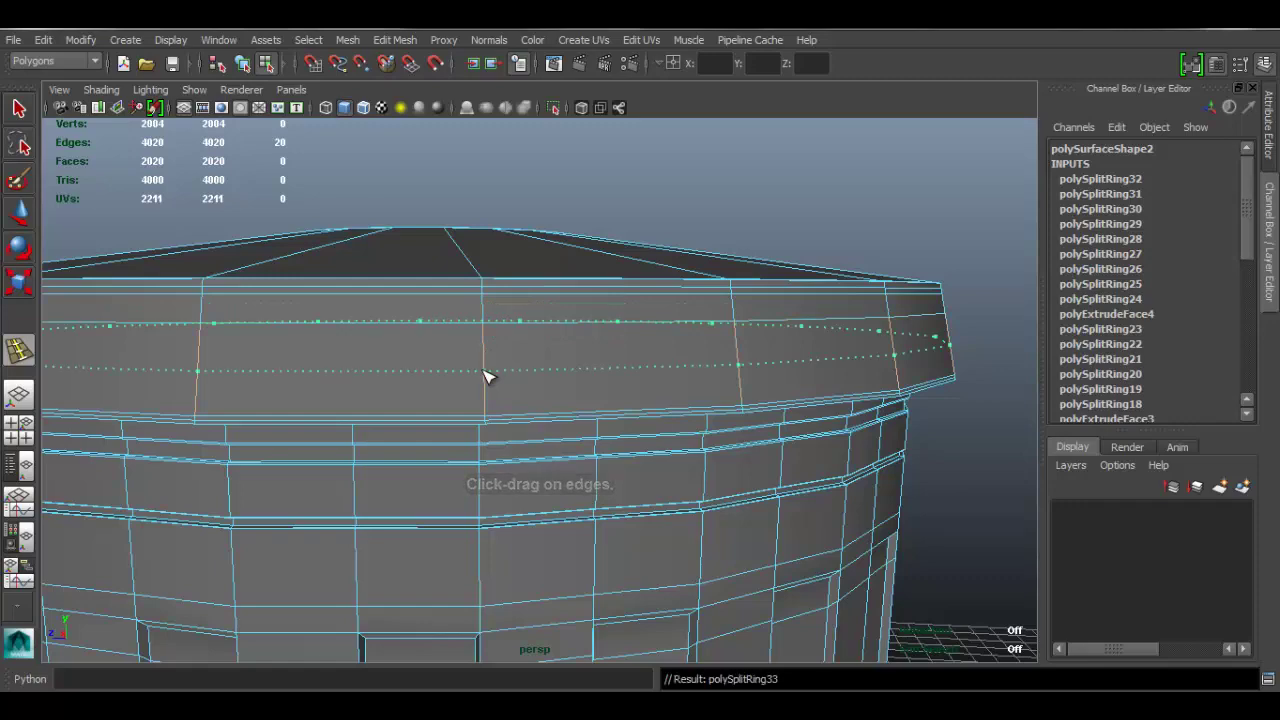
Step: Select the ring of faces between the two new rim loops and extrude it outward by 0.191 in local Z
key(q)
right_click(500, 287)
click(501, 329)
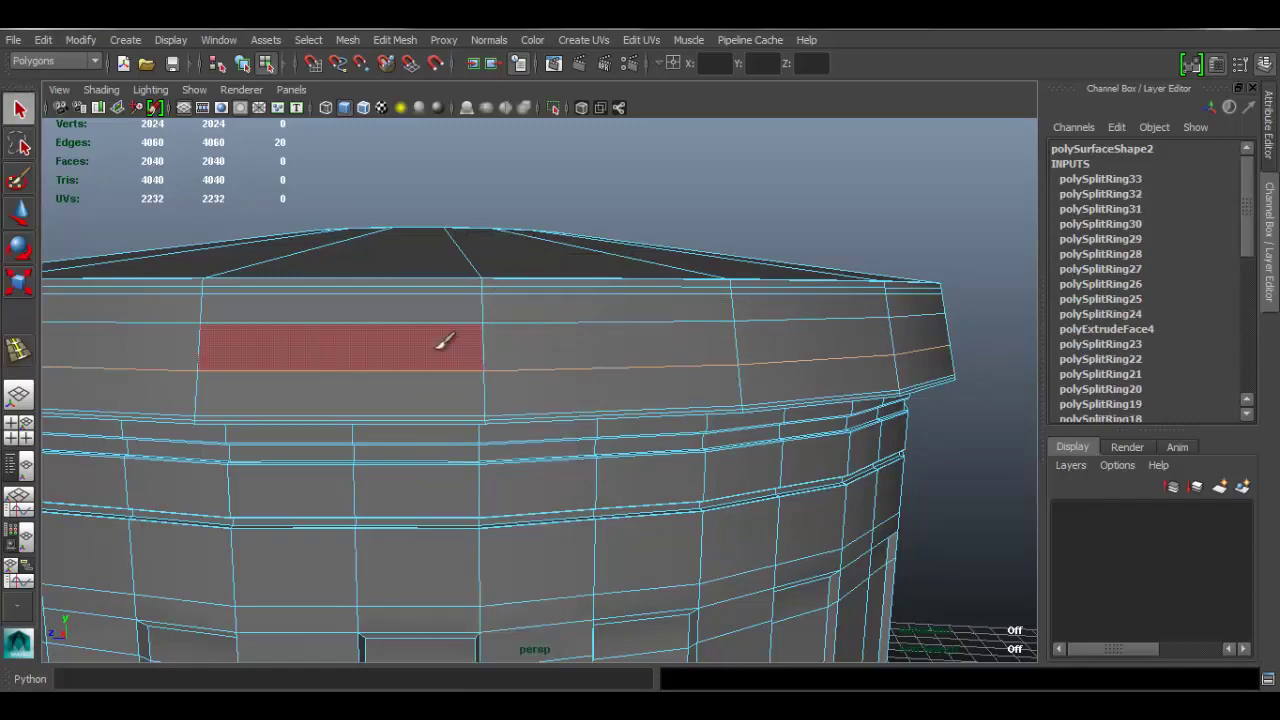
double_click(520, 340)
scroll(515, 342, down, 3)
alt+drag(507, 342, 565, 355)
click(394, 40)
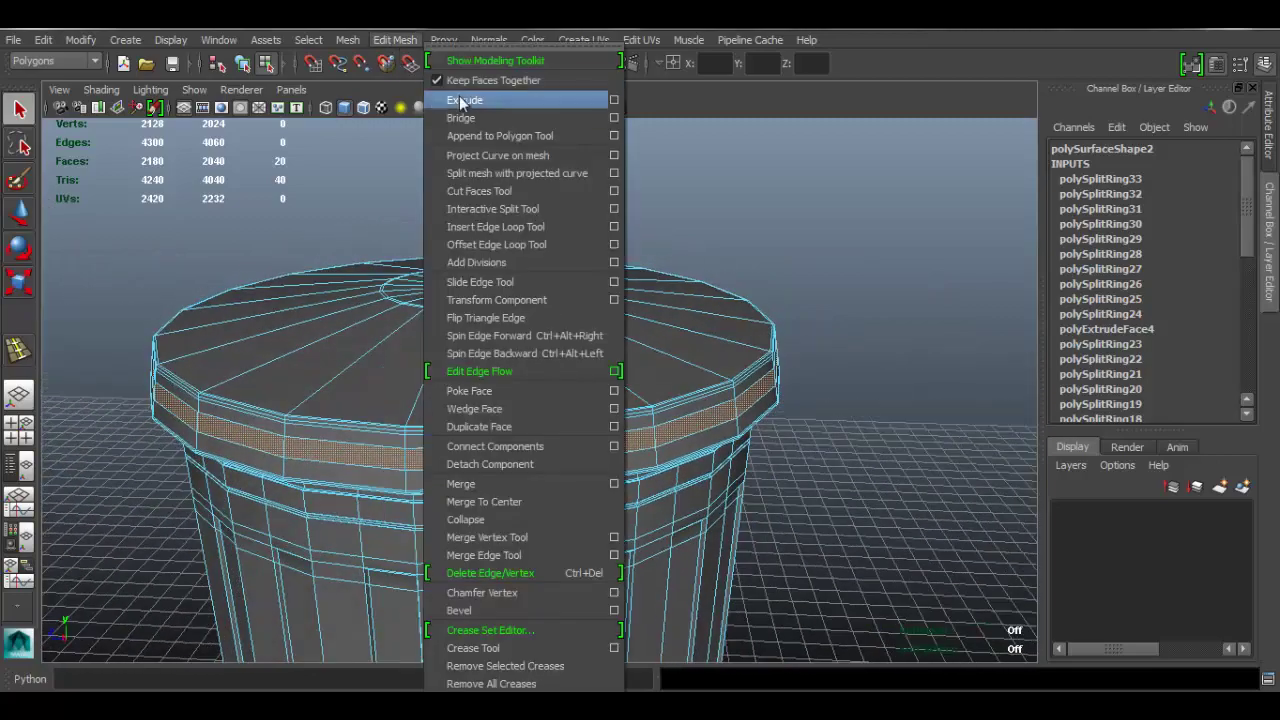
click(464, 100)
alt+drag(637, 436, 826, 180)
alt+drag(551, 452, 560, 490)
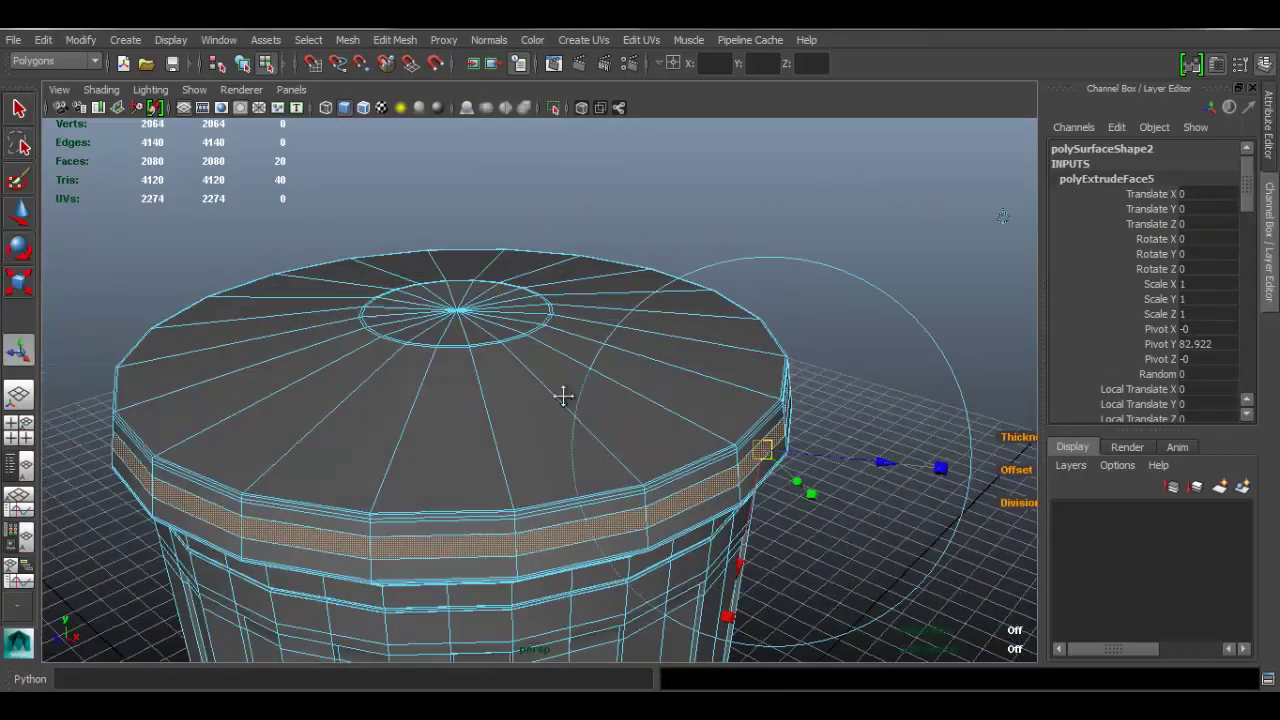
alt+middle_drag(563, 394, 330, 340)
alt+right_drag(330, 340, 705, 484)
drag(511, 378, 648, 373)
click(512, 380)
alt+right_drag(650, 375, 692, 385)
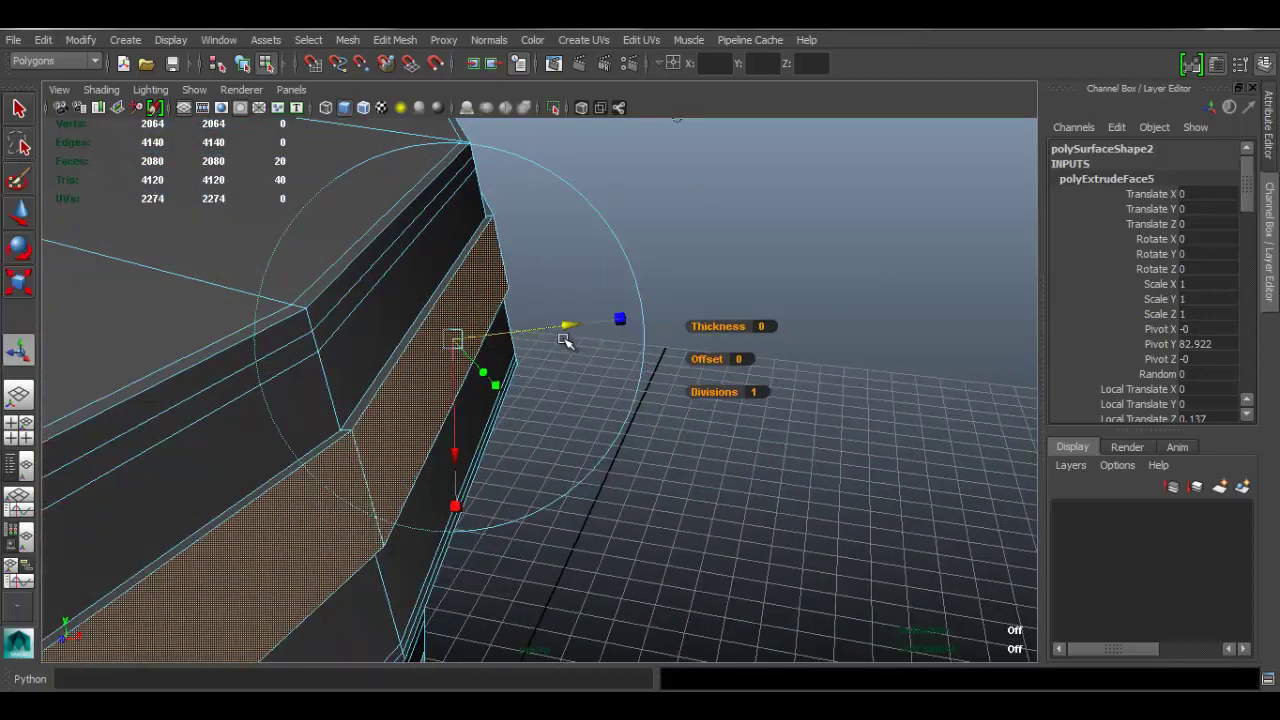
drag(564, 326, 409, 363)
alt+middle_drag(409, 363, 611, 531)
alt+drag(611, 531, 628, 440)
Step: Scale the extruded ring of faces on the lid's rim down slightly in height, then return to object selection and deselect
key(r)
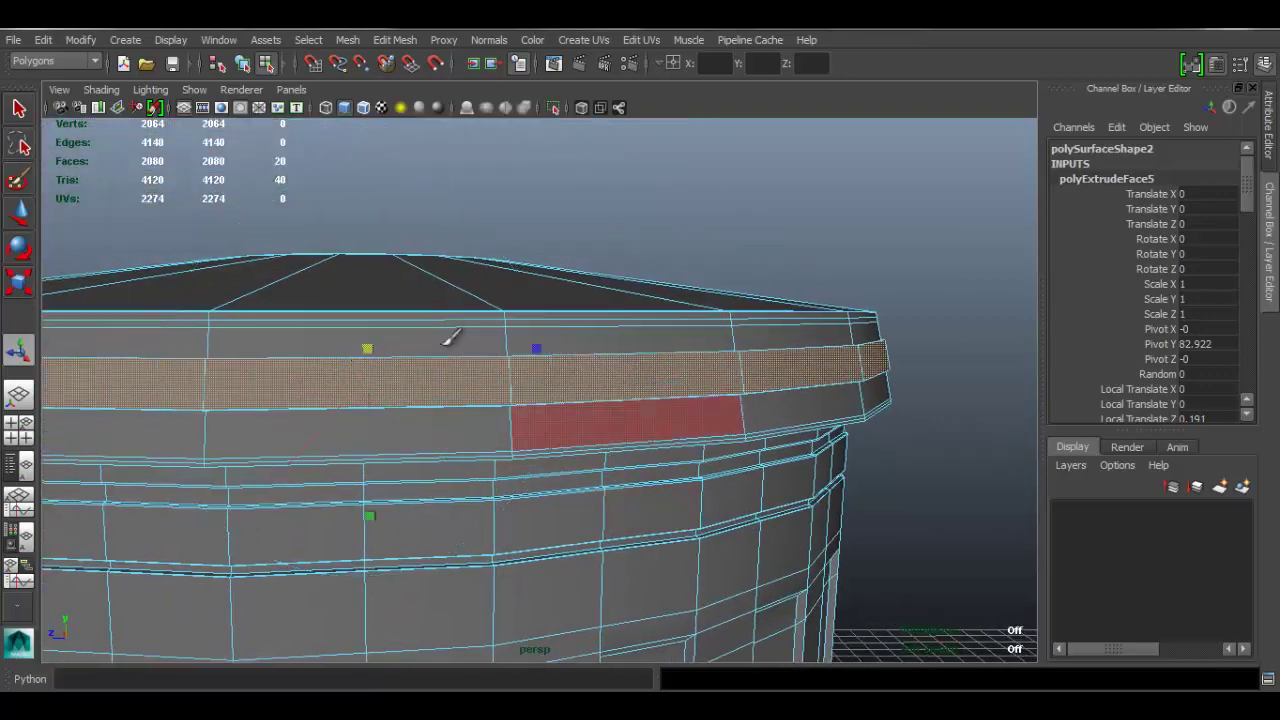
drag(369, 516, 372, 490)
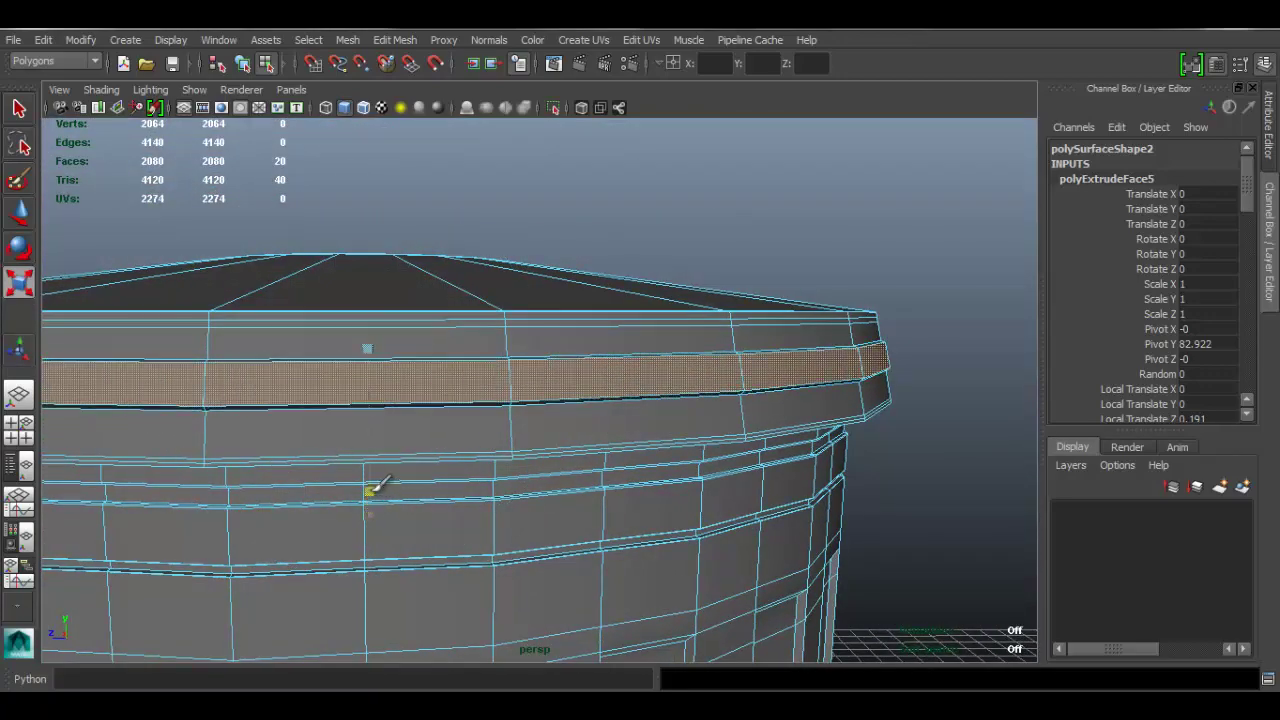
alt+drag(413, 445, 463, 449)
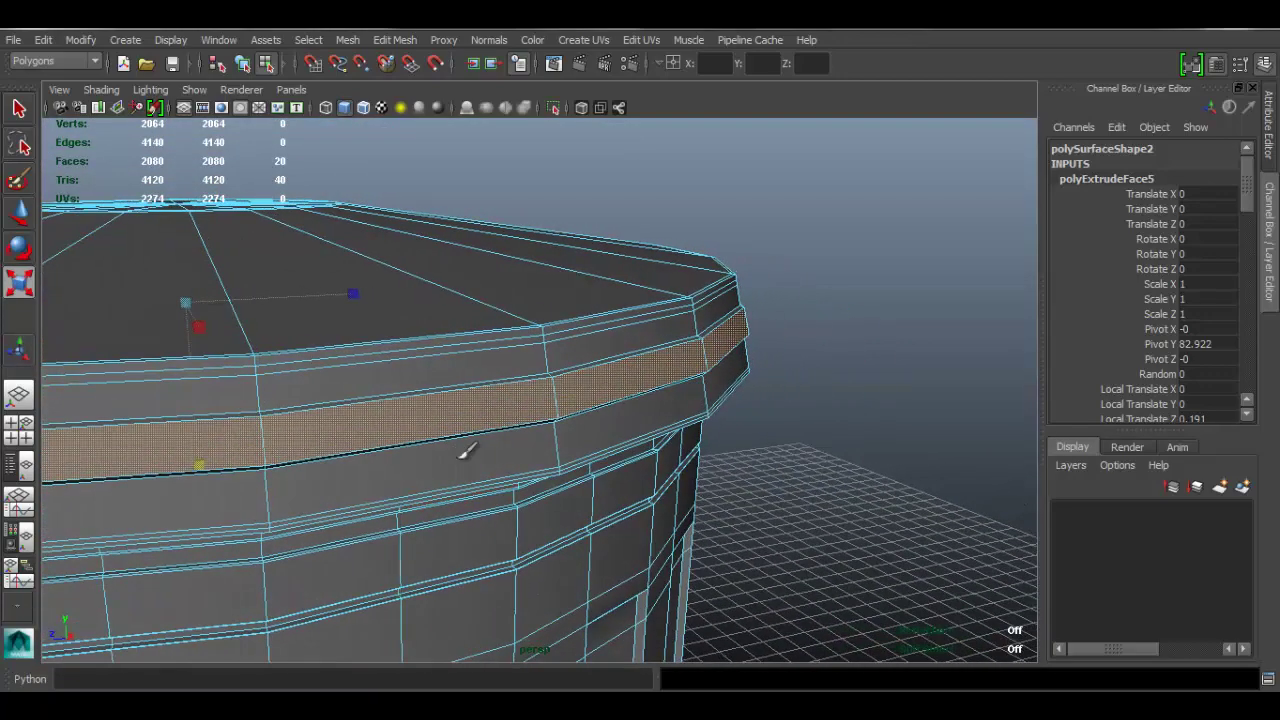
click(925, 304)
right_drag(482, 320, 545, 288)
click(866, 306)
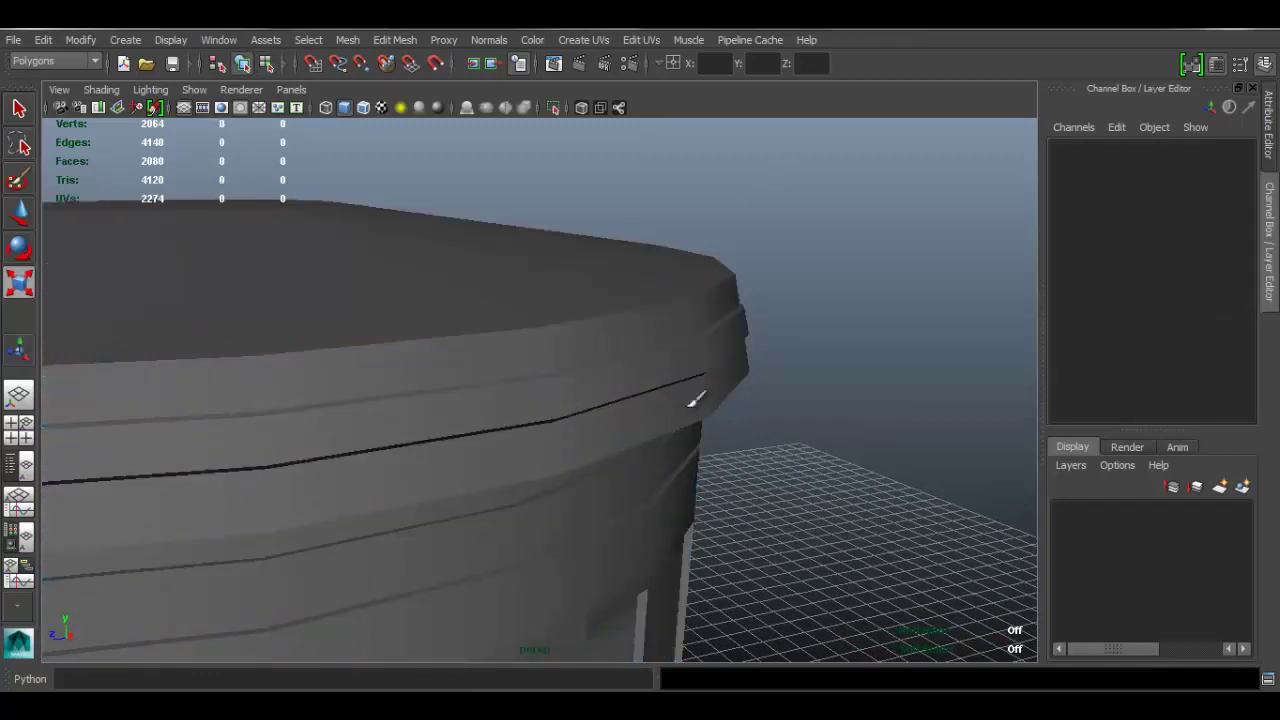
Step: Insert six edge loops along the upper and lower edges of the raised band on the lid's rim, then deselect the can
alt+drag(695, 400, 830, 410)
click(576, 371)
click(395, 40)
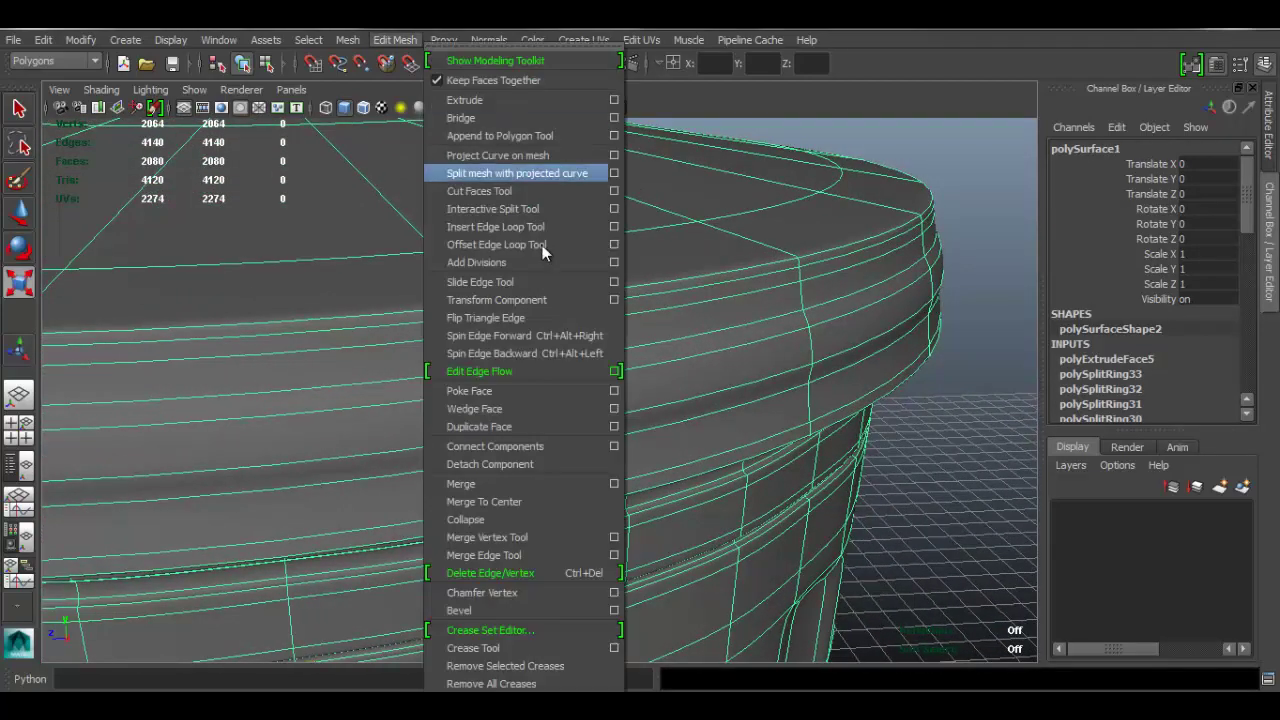
click(521, 232)
alt+drag(523, 310, 586, 437)
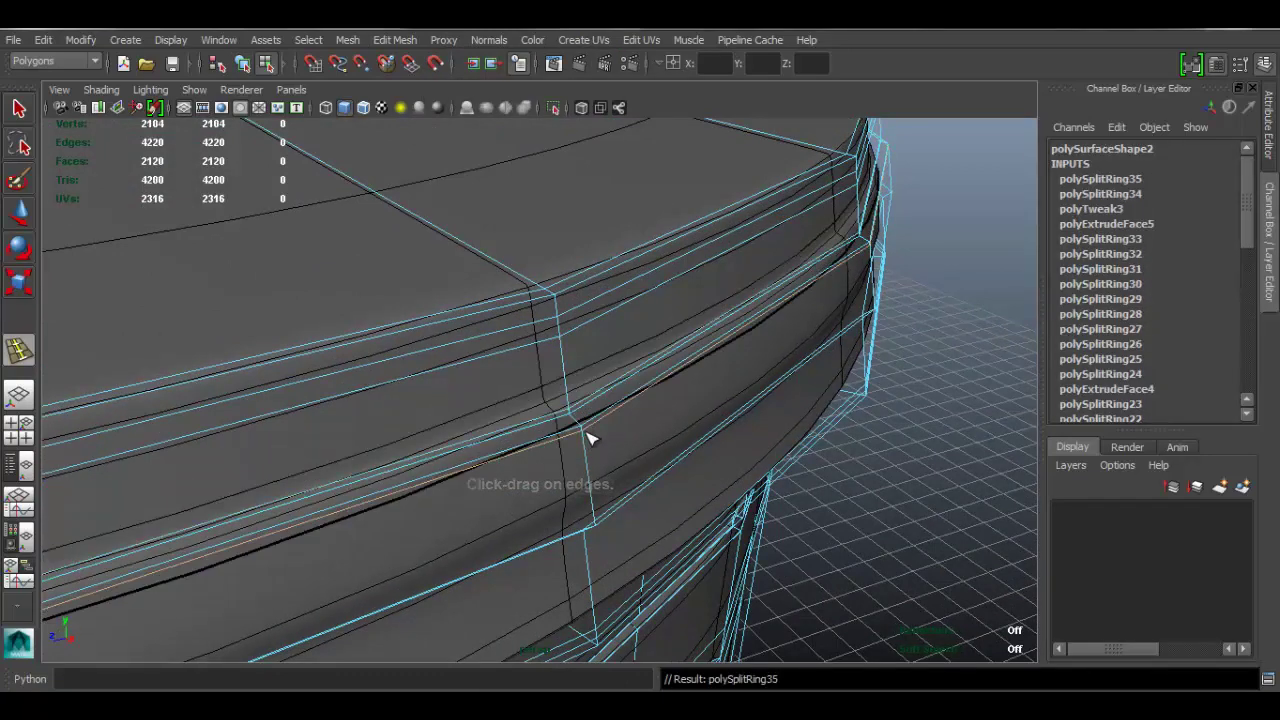
click(601, 516)
alt+drag(623, 523, 588, 406)
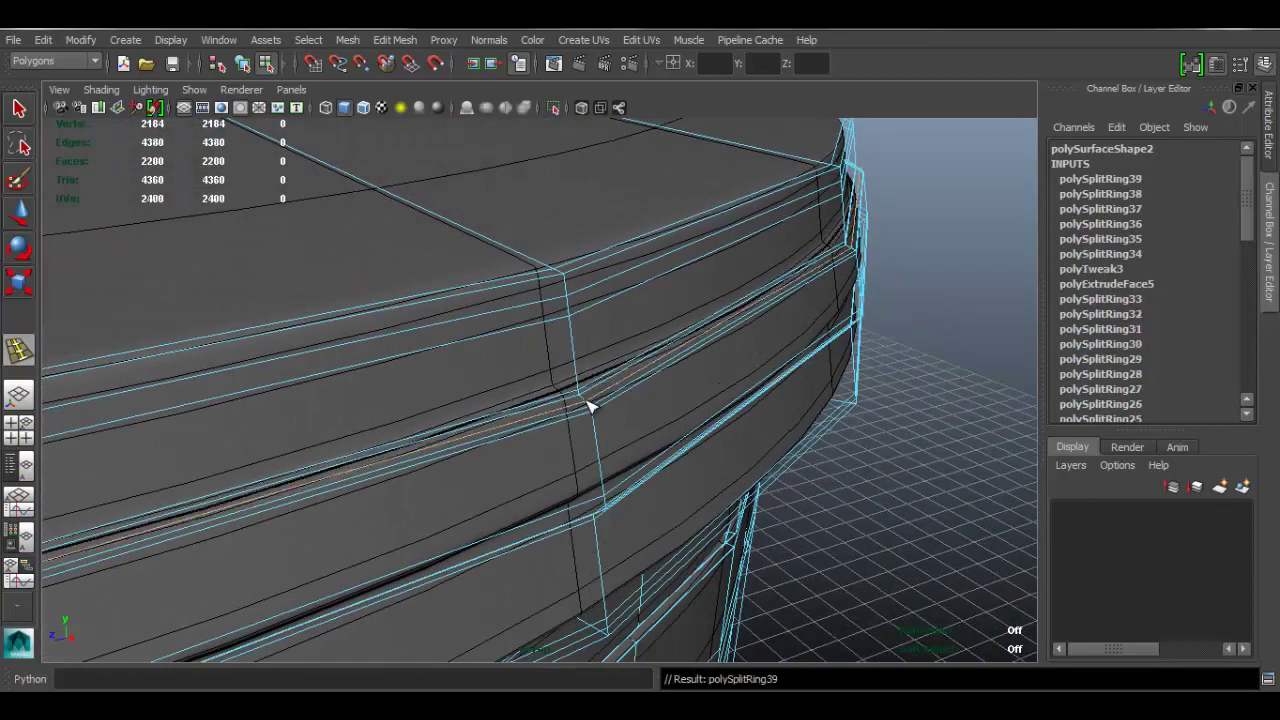
key(q)
right_drag(575, 284, 790, 196)
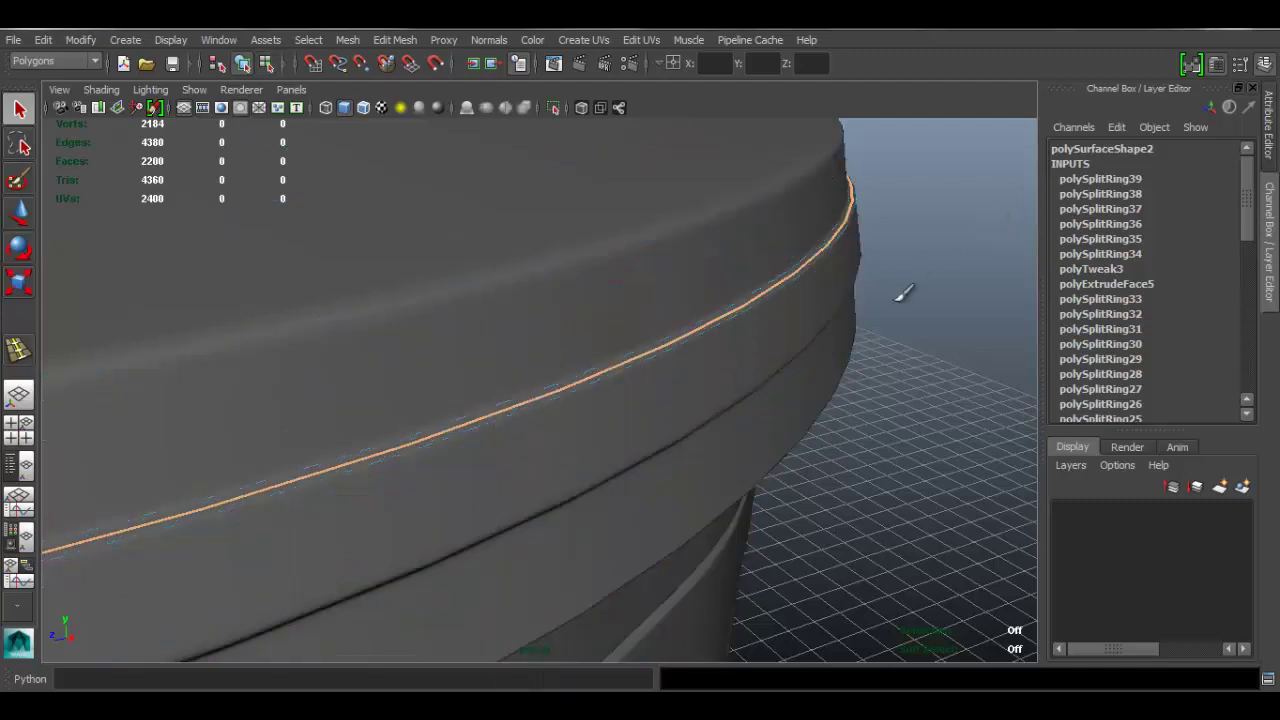
click(903, 295)
Step: Inspect the smoothed lid rim, then select the can and view the top of the lid from above
mouse_move(840, 340)
alt+mouse_down()
mouse_move(706, 425)
mouse_move(531, 394)
mouse_move(554, 389)
mouse_move(637, 420)
alt+mouse_up()
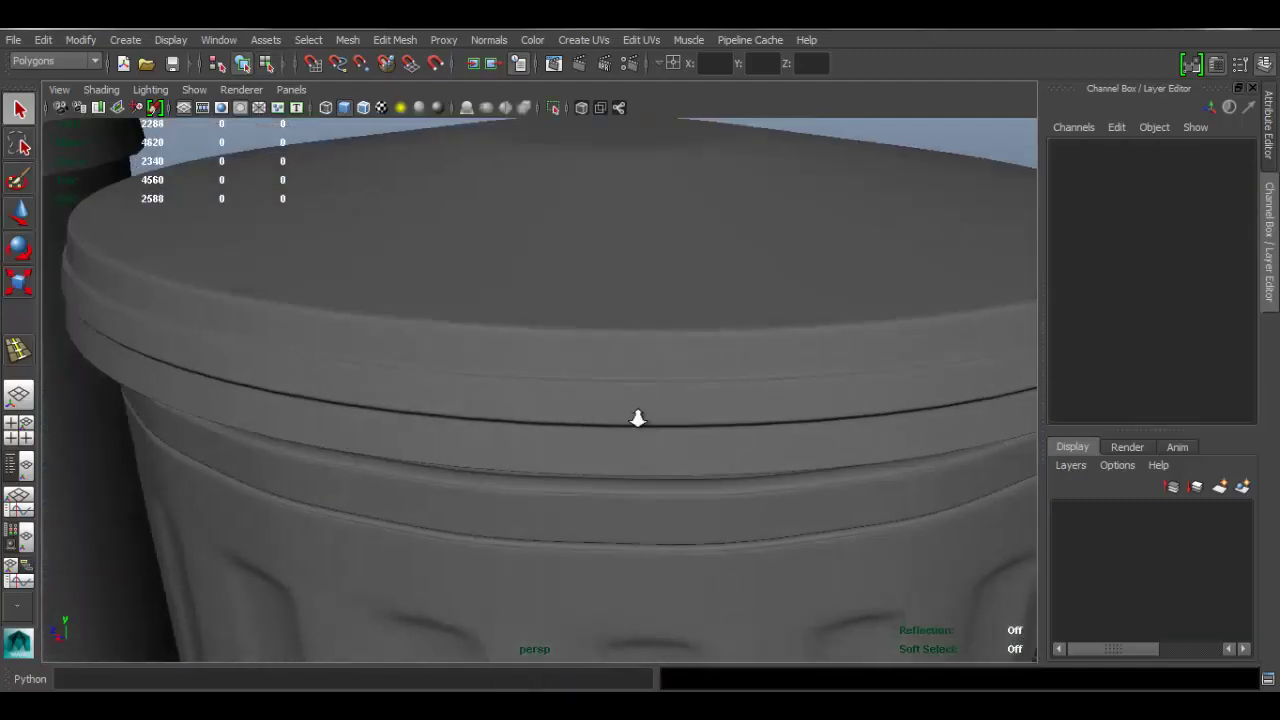
alt+right_drag(637, 420, 378, 332)
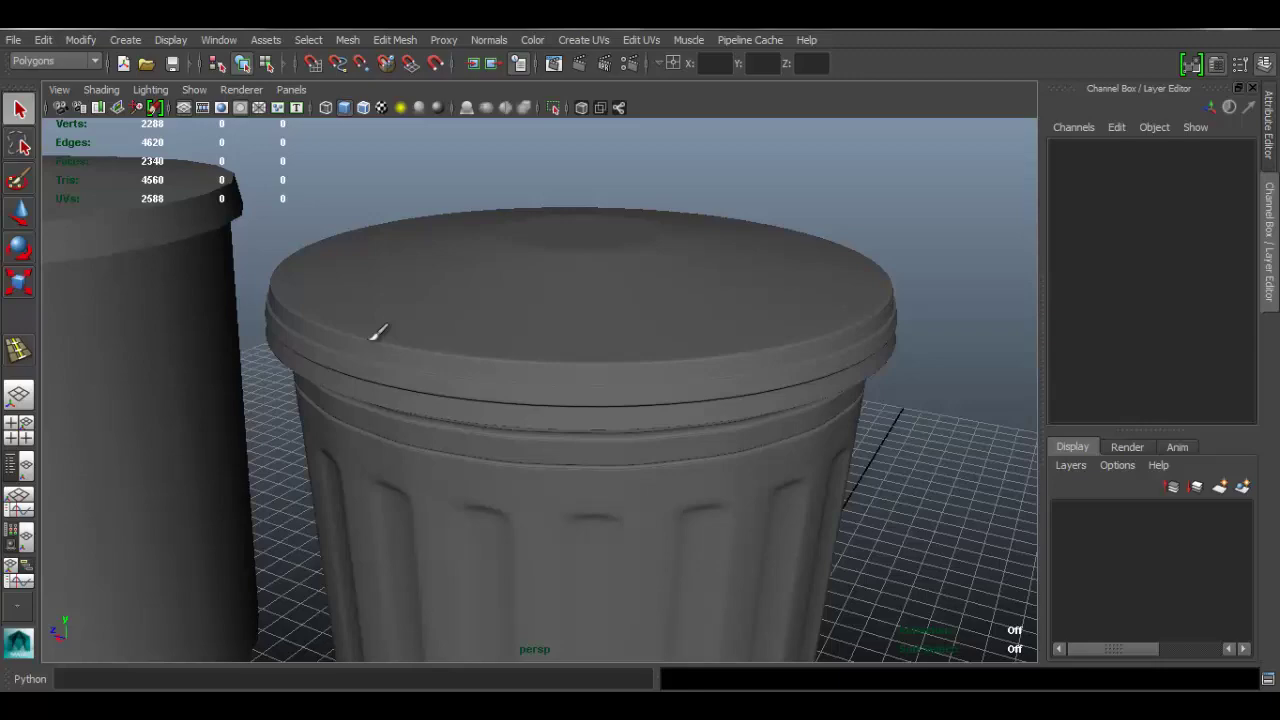
click(530, 292)
alt+drag(717, 286, 684, 442)
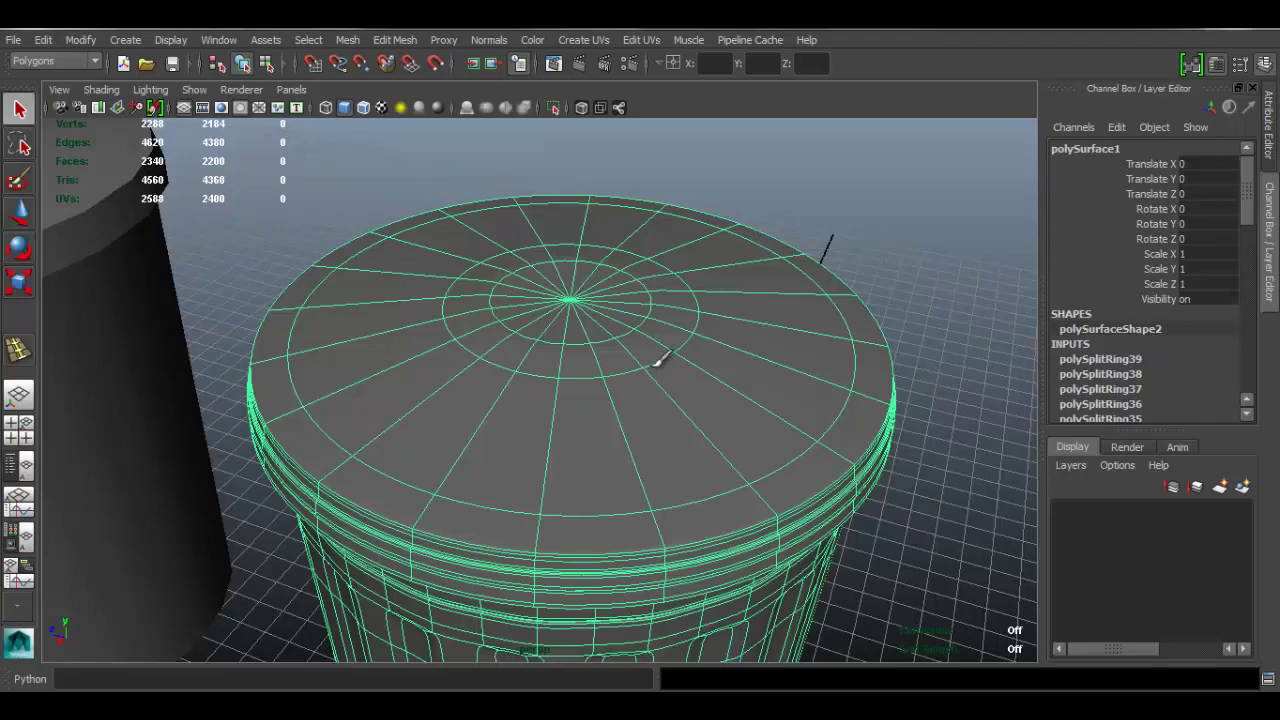
Step: Insert an edge loop around the lid's top, a short distance inside its outer edge
mouse_move(657, 360)
alt+mouse_down()
mouse_move(654, 340)
mouse_move(566, 311)
mouse_move(640, 345)
alt+mouse_up()
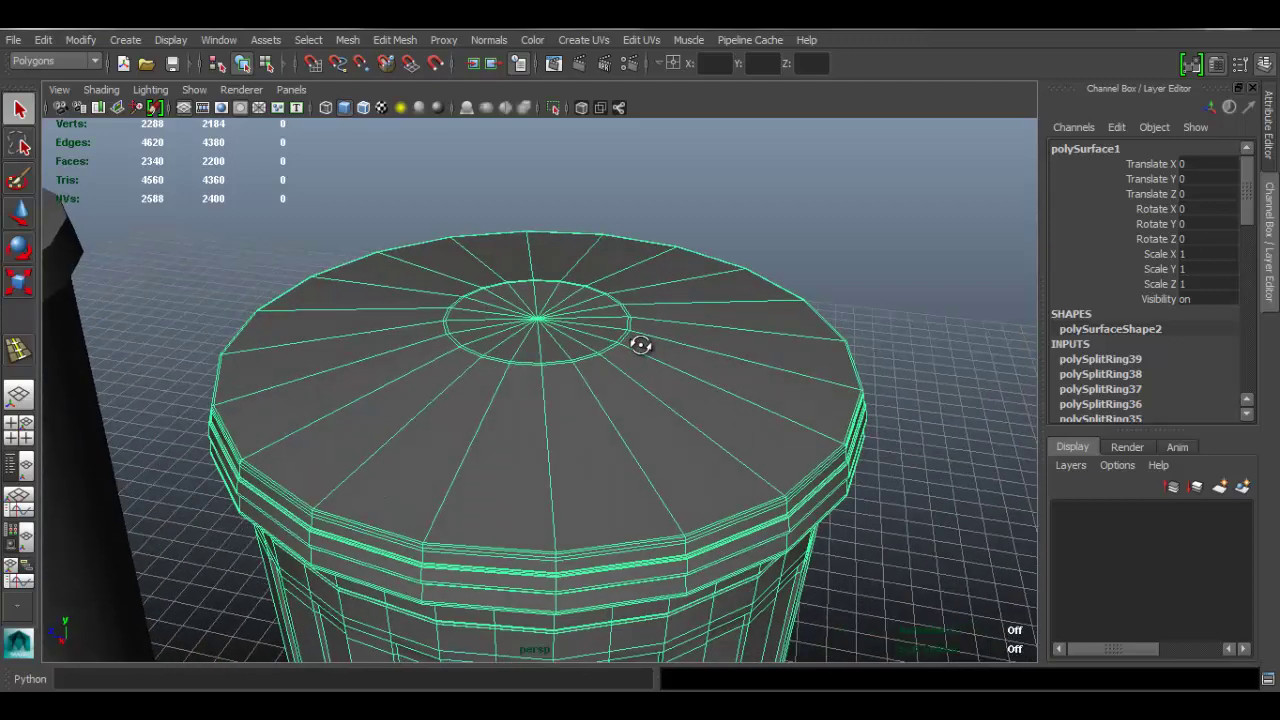
click(395, 40)
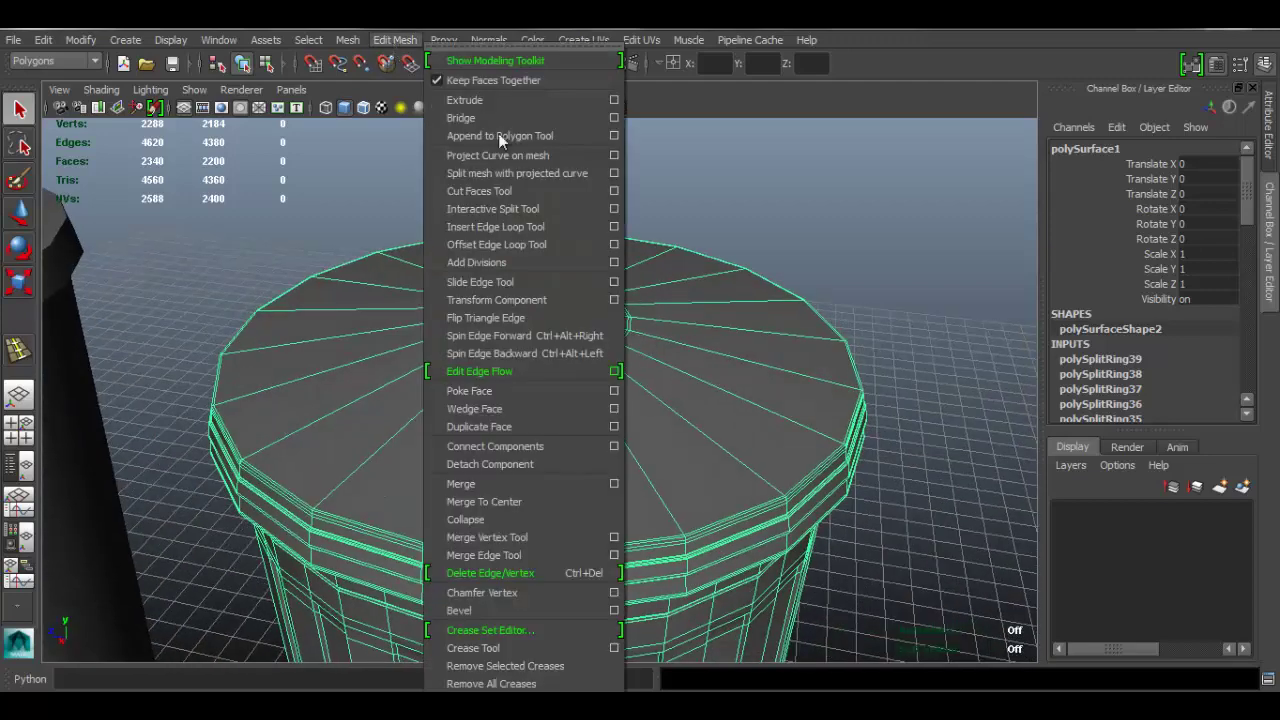
click(518, 228)
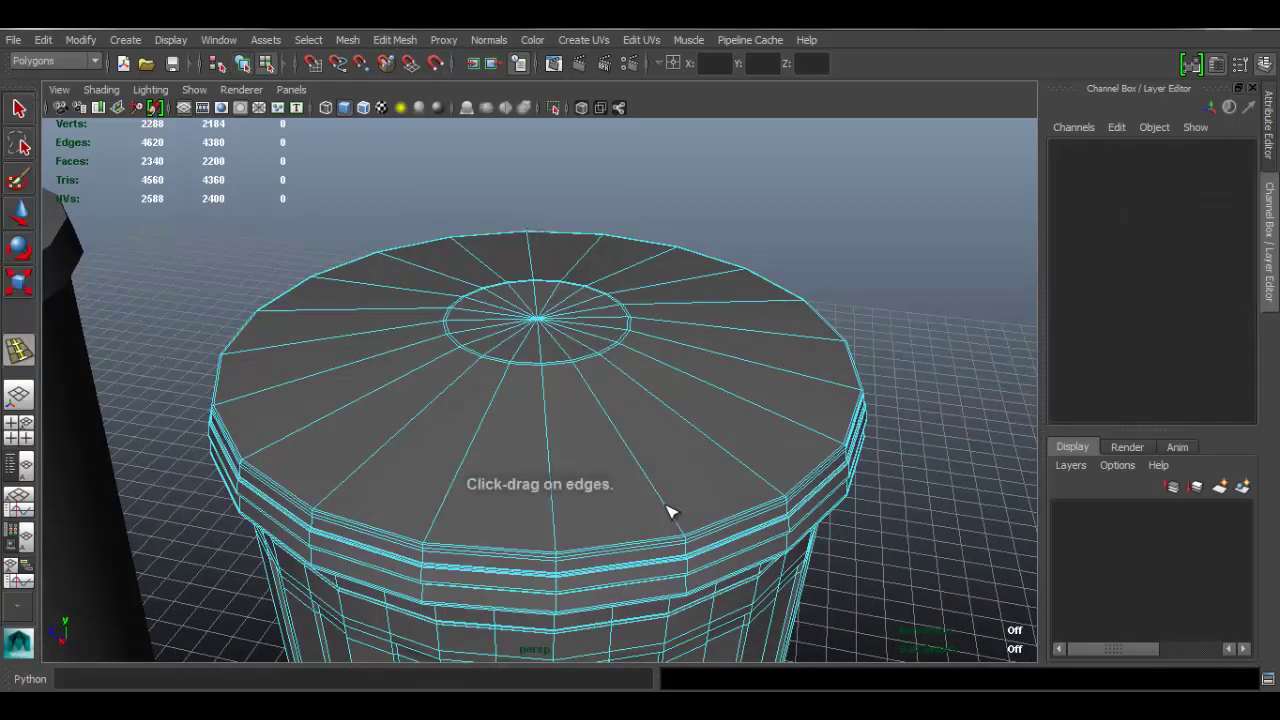
drag(670, 512, 657, 477)
alt+drag(646, 414, 647, 426)
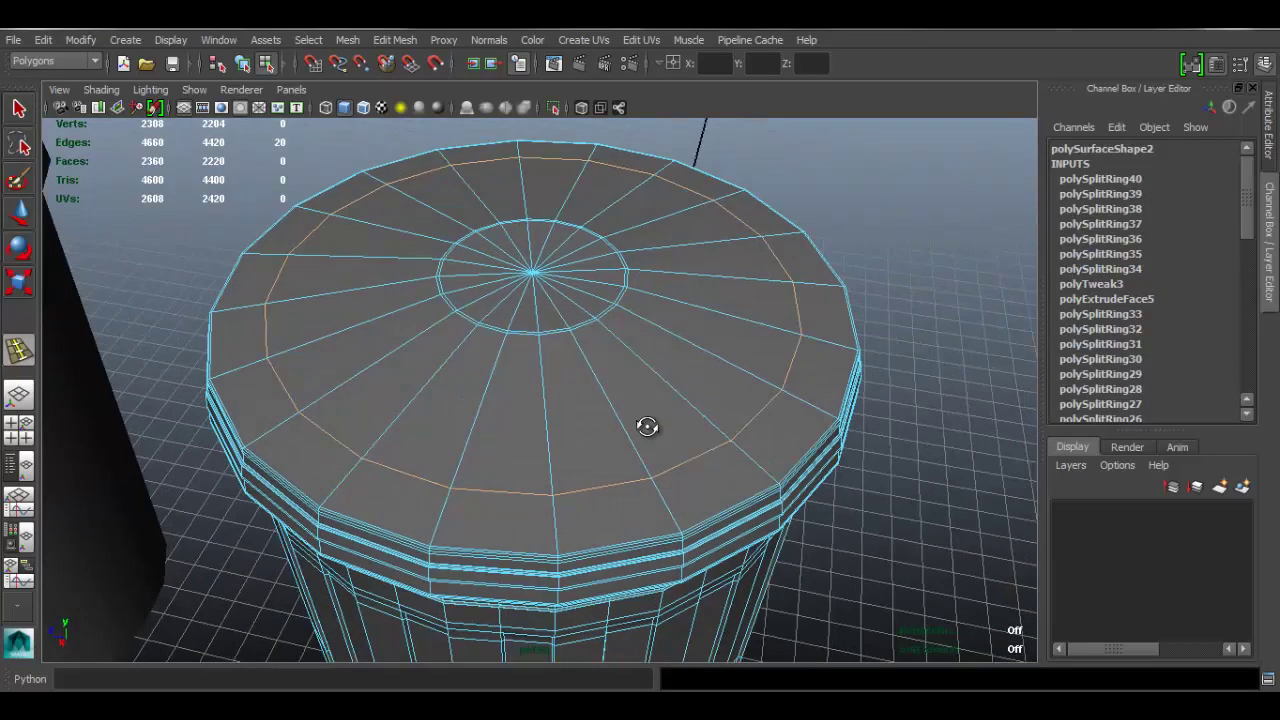
scroll(555, 398, down, 8)
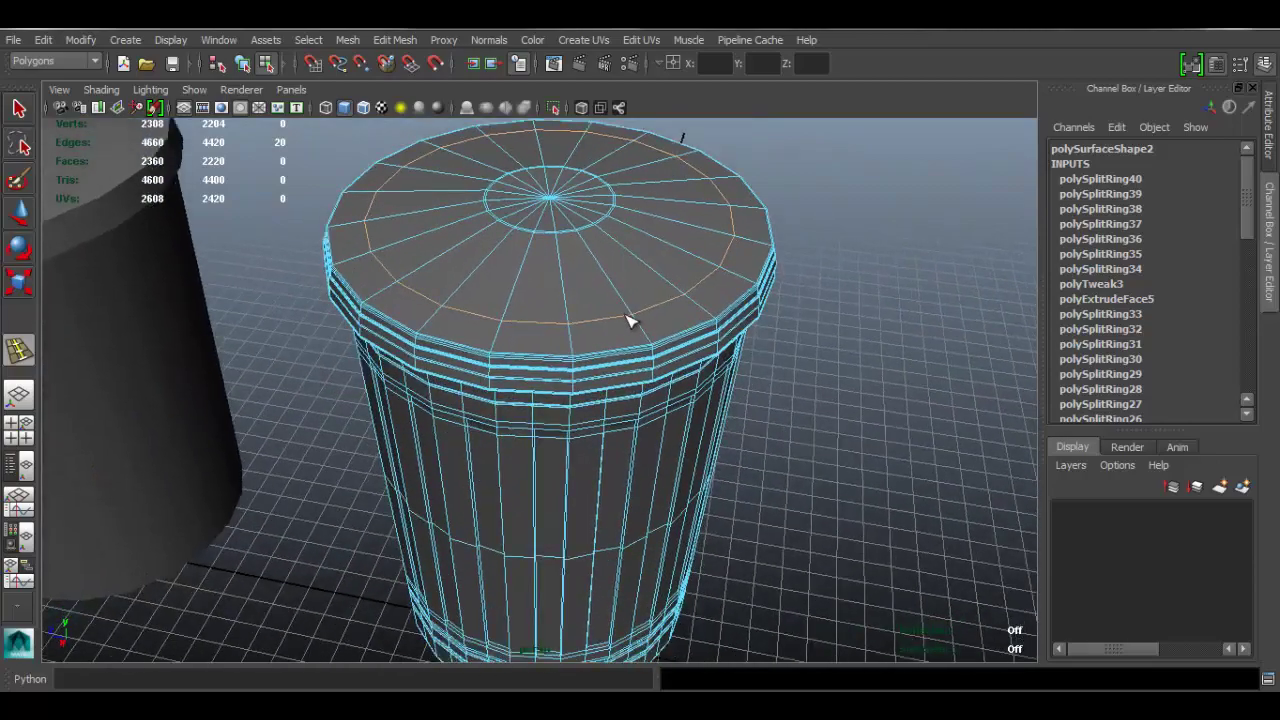
alt+drag(560, 372, 622, 381)
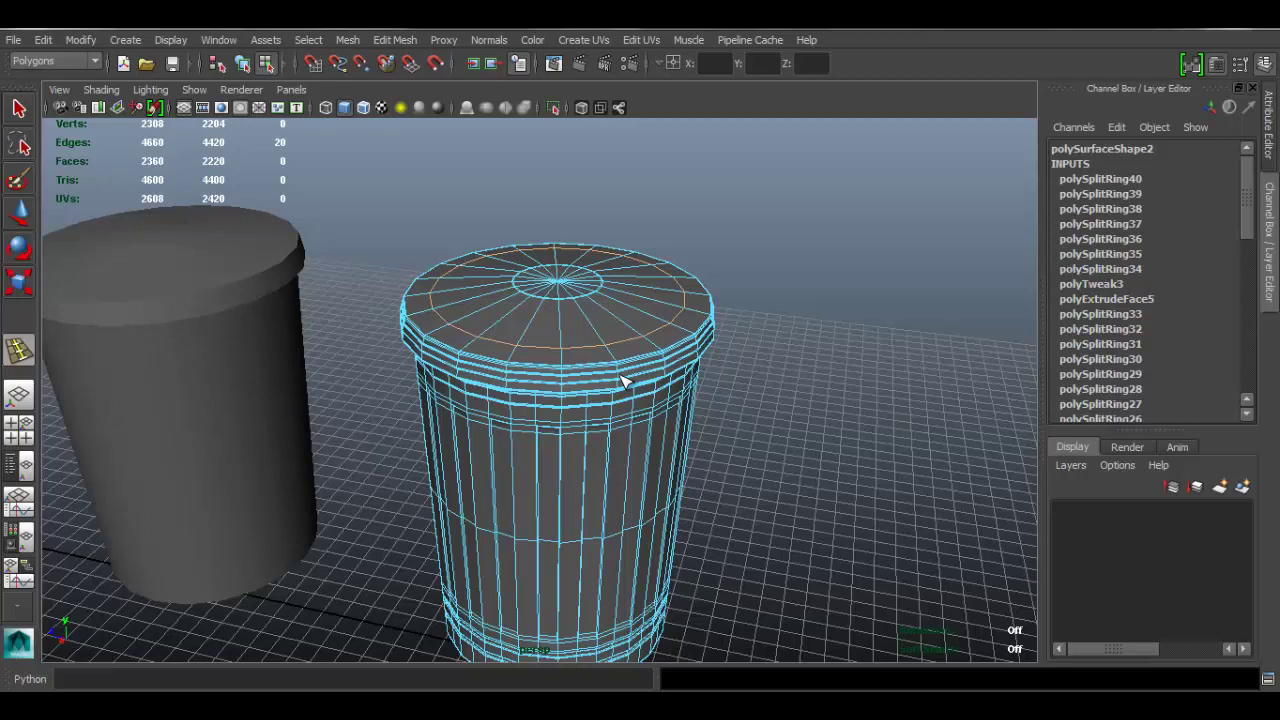
Step: Insert a second edge loop on the lid's top between the outer loop and the central disc, and check the trash can reference photo
scroll(600, 395, up, 6)
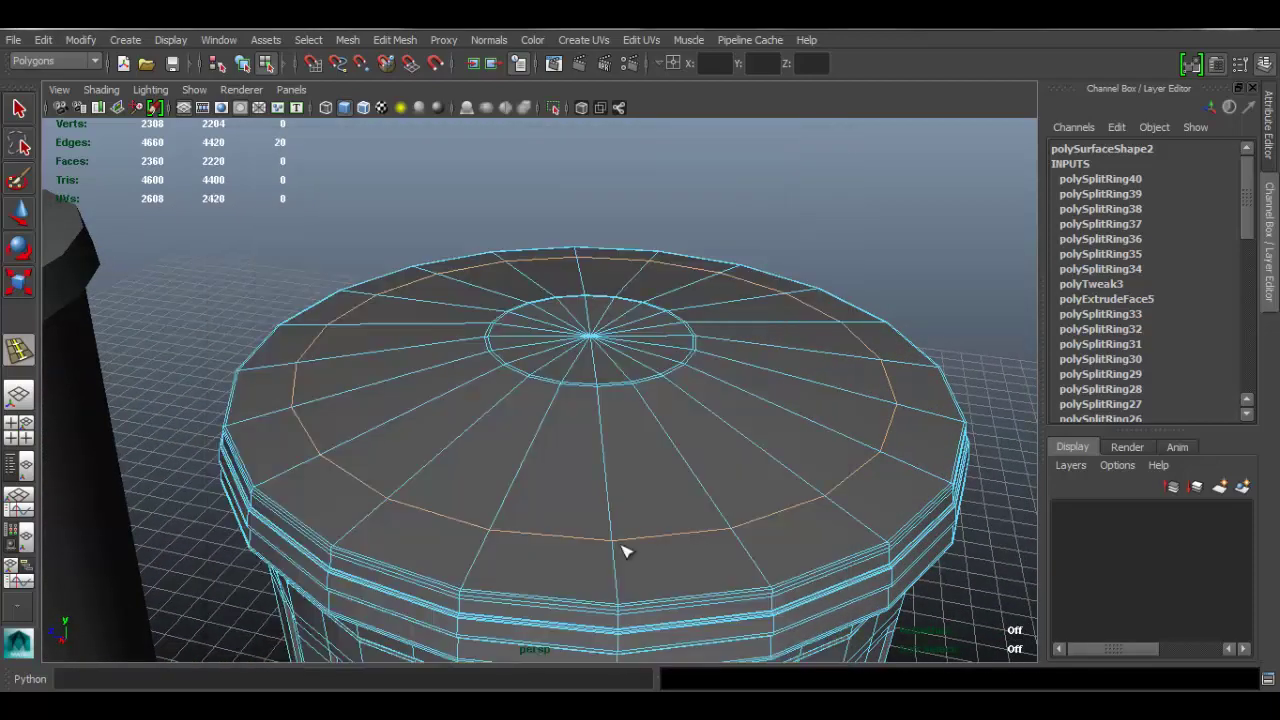
alt+drag(685, 431, 655, 419)
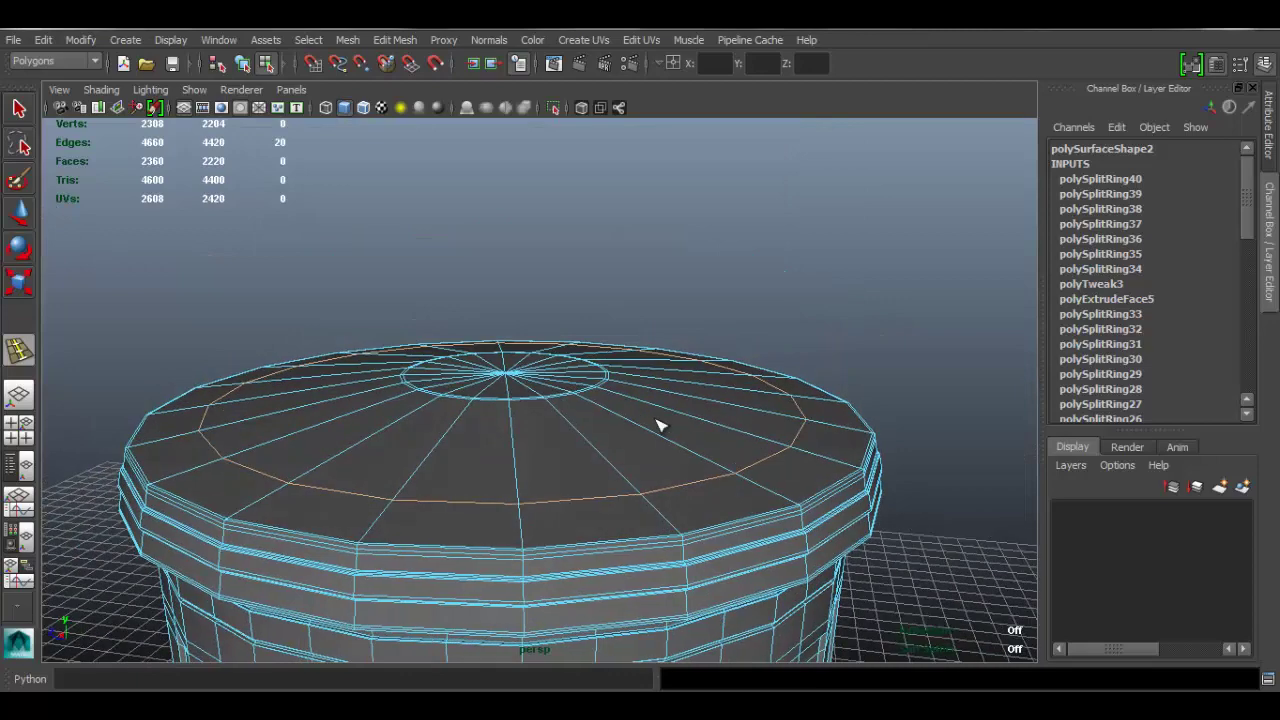
alt+right_drag(593, 408, 811, 494)
alt+middle_drag(663, 426, 689, 403)
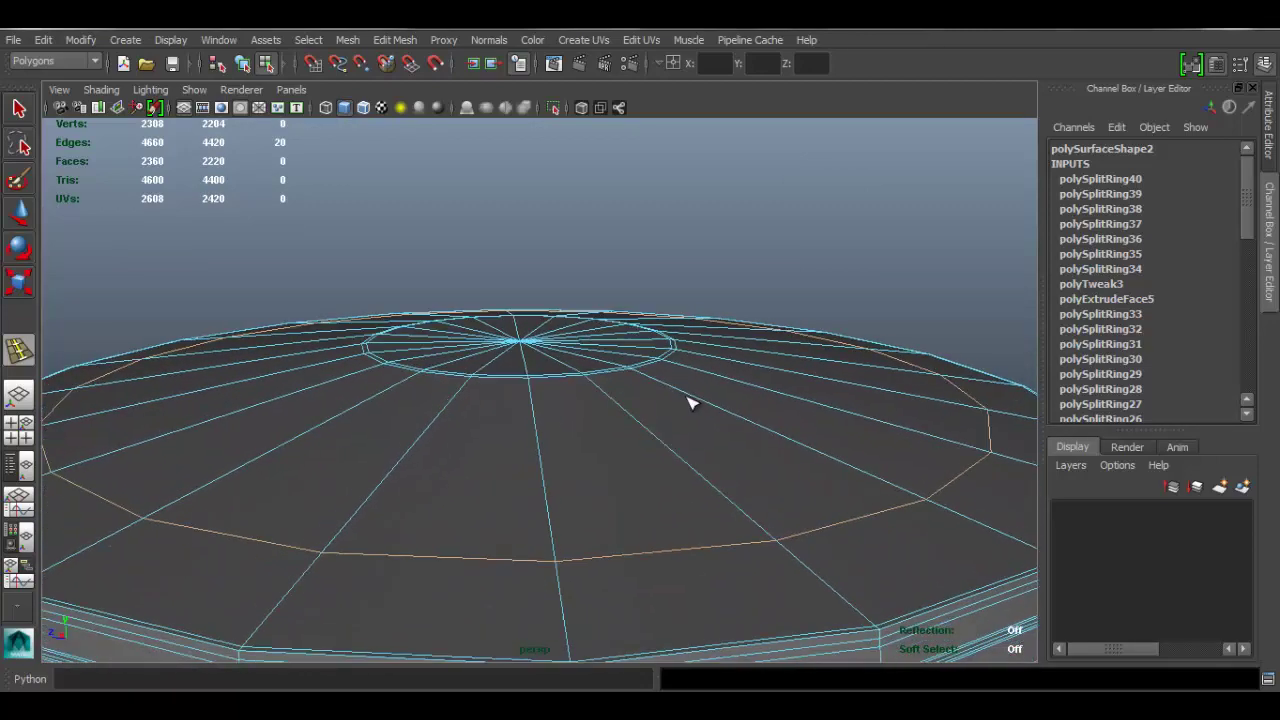
alt+drag(730, 345, 765, 406)
alt+middle_drag(765, 406, 755, 462)
alt+right_drag(755, 462, 686, 411)
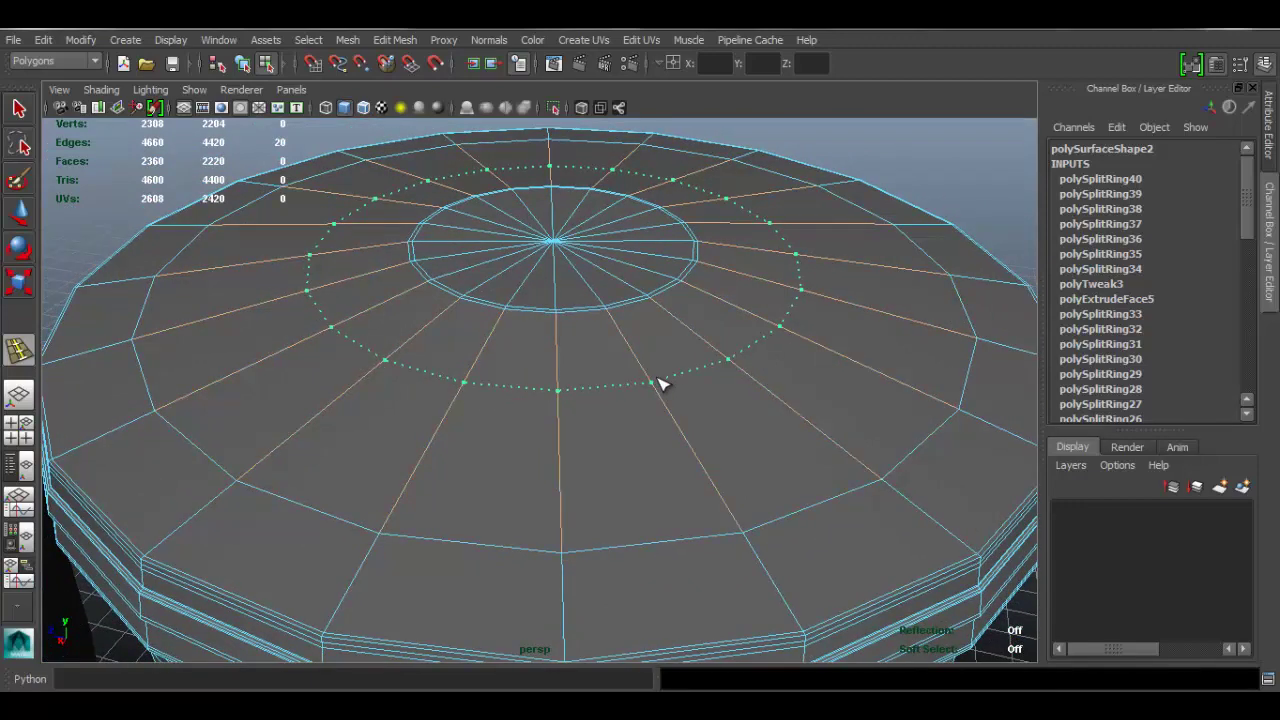
click(663, 387)
scroll(752, 355, down, 4)
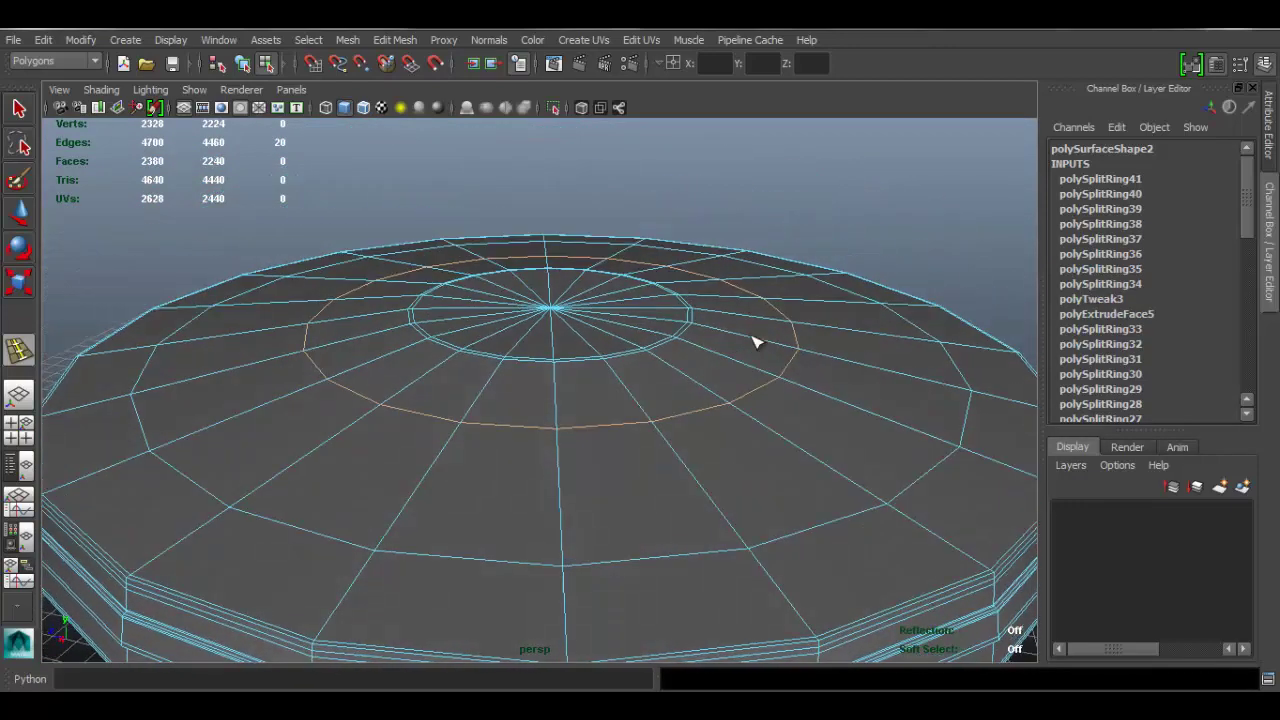
alt+middle_drag(688, 396, 692, 326)
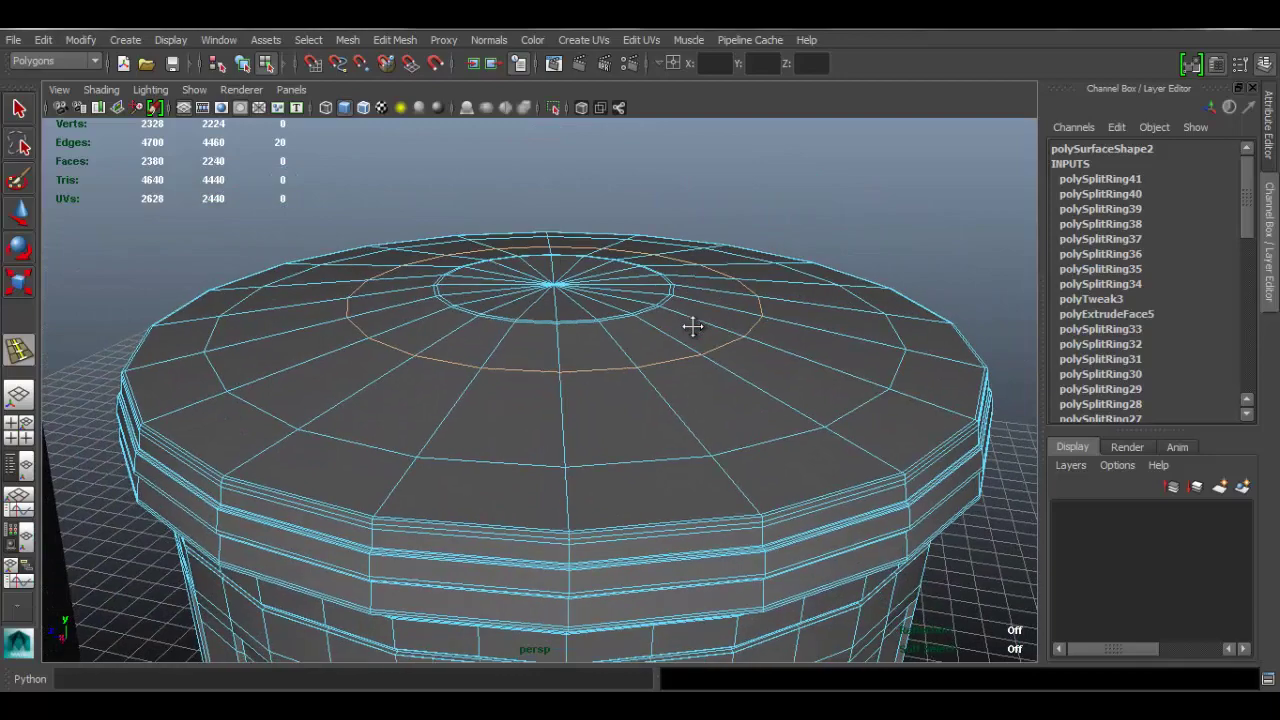
alt+drag(663, 373, 663, 423)
key(alt+Tab)
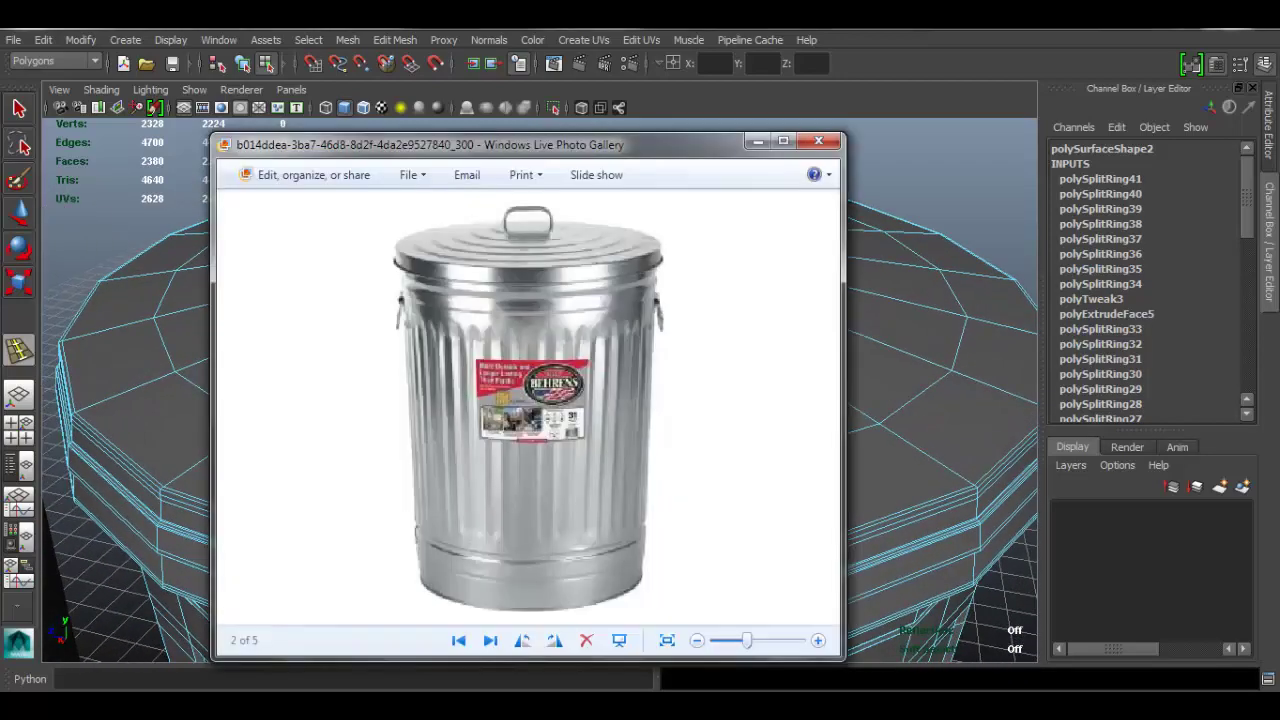
key(alt+Tab)
Step: Select the faces of the lid's central disc and grow the selection out to the outer edge loop on the top
mouse_move(686, 343)
alt+mouse_down()
mouse_move(700, 309)
mouse_move(694, 323)
alt+mouse_up()
key(q)
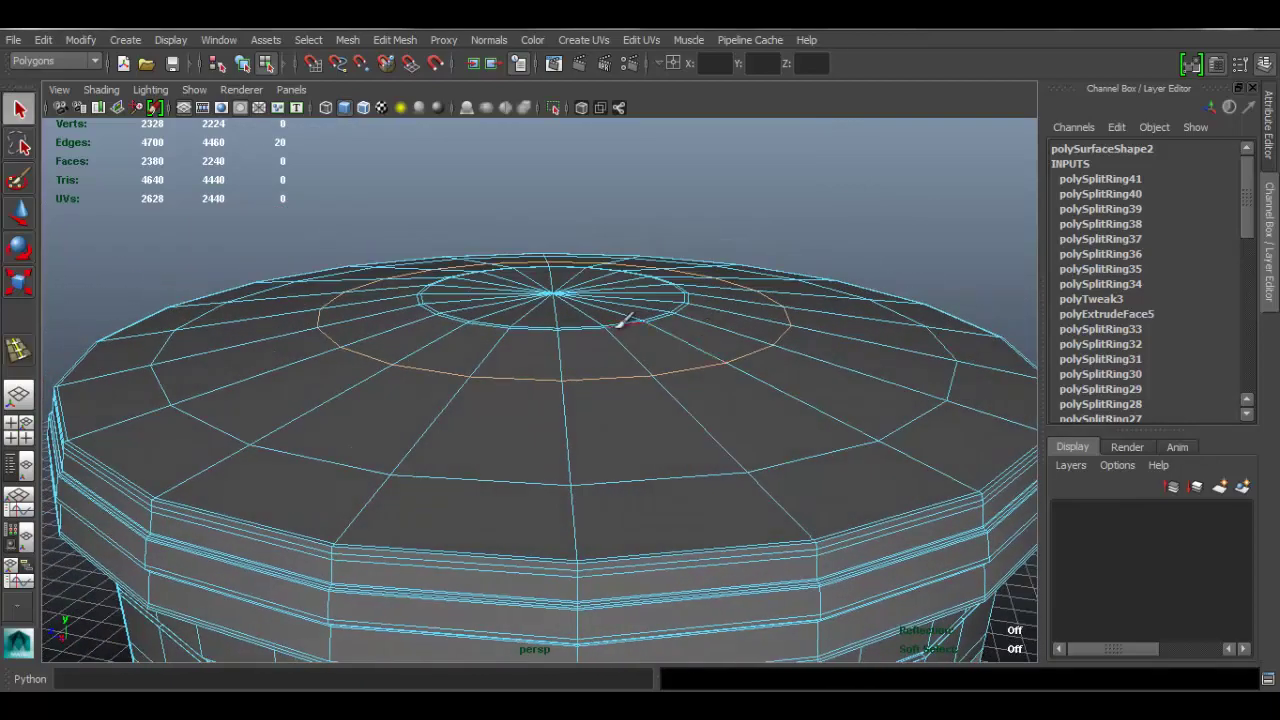
right_drag(614, 286, 615, 326)
alt+drag(612, 304, 590, 321)
alt+middle_drag(566, 346, 568, 390)
mouse_move(575, 260)
mouse_down()
mouse_move(524, 281)
mouse_move(550, 216)
mouse_up()
scroll(605, 335, down, 5)
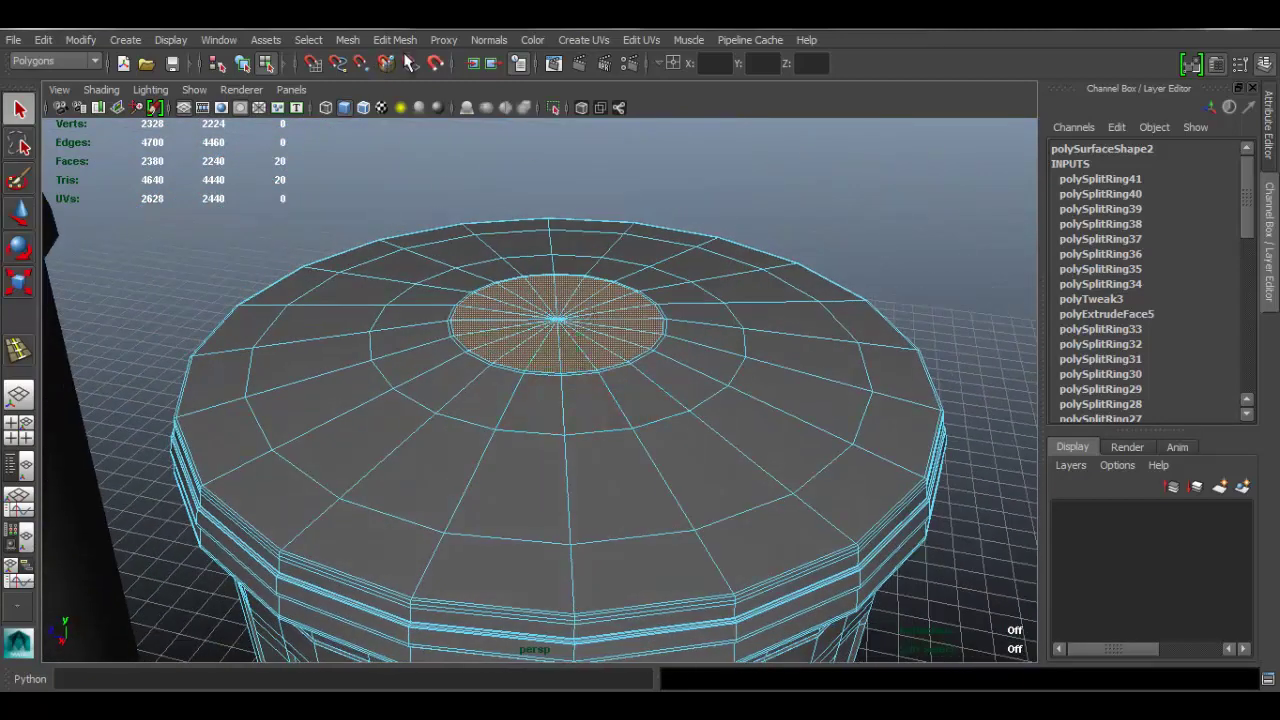
click(309, 40)
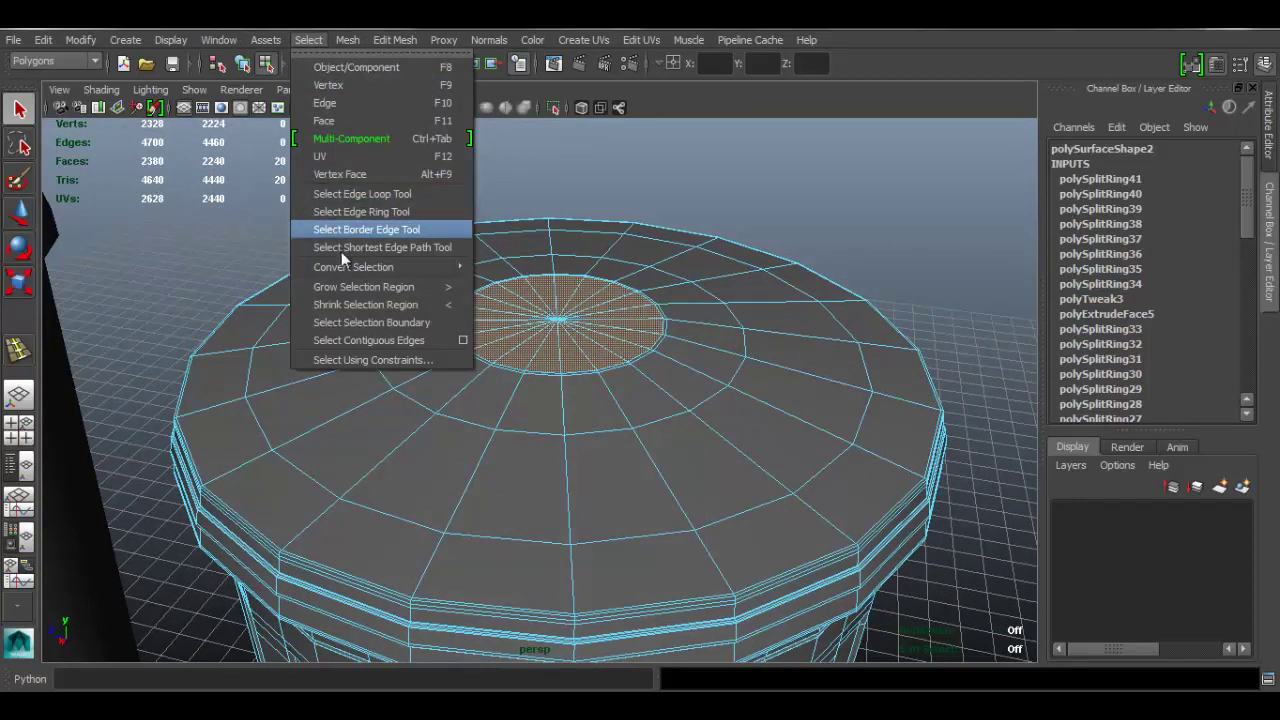
click(423, 290)
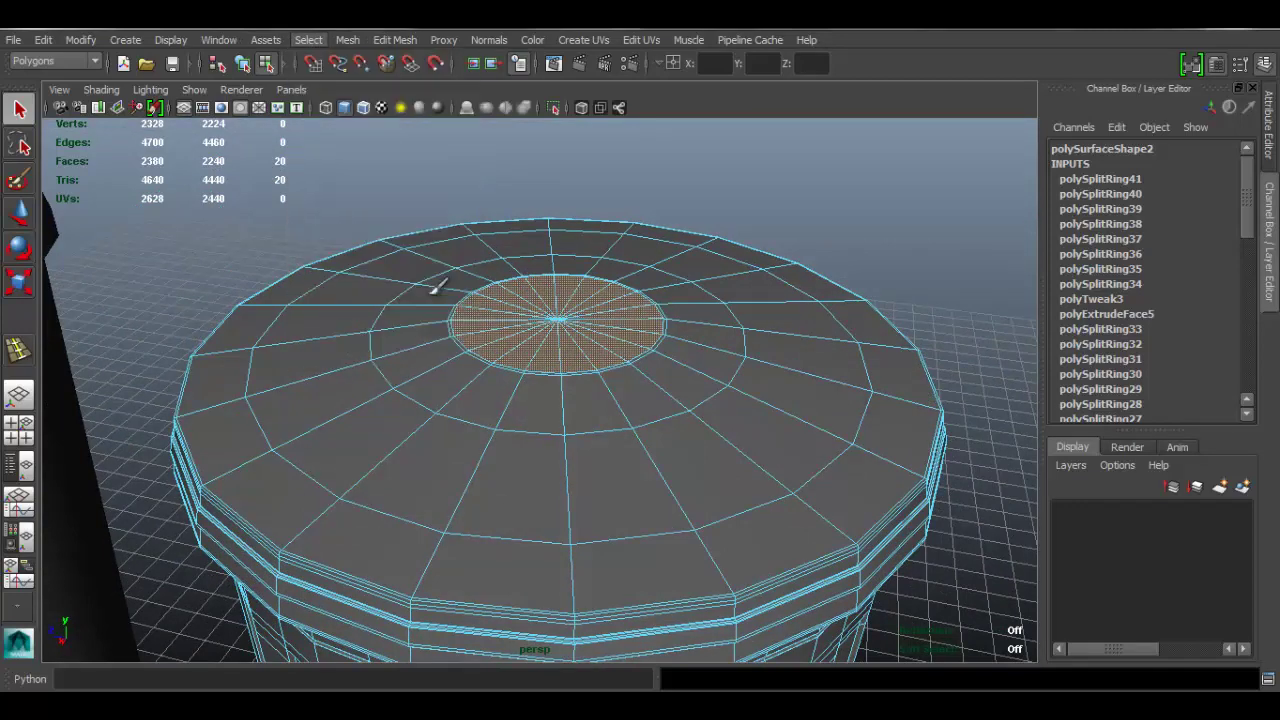
key(shift+period)
key(shift+period)
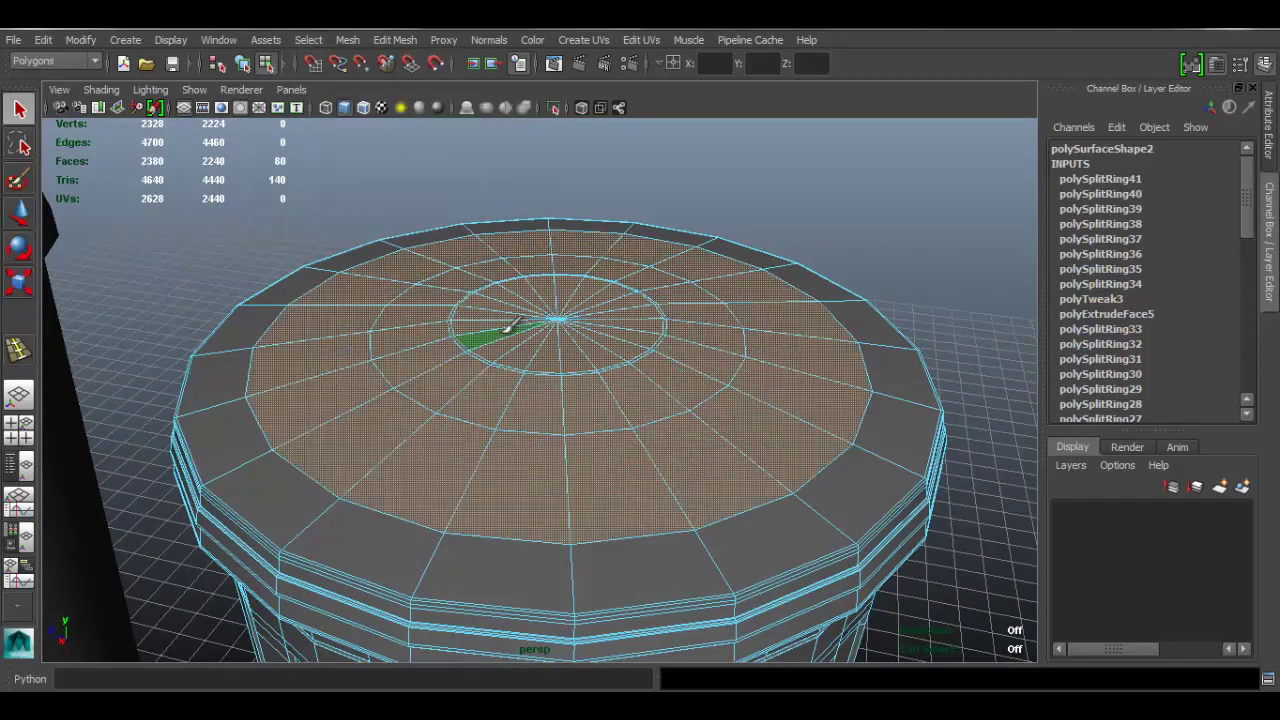
Step: Extrude the selected faces of the lid's top upward by 0.144 in local Z, keeping them selected
alt+drag(803, 435, 604, 351)
alt+right_drag(561, 372, 612, 345)
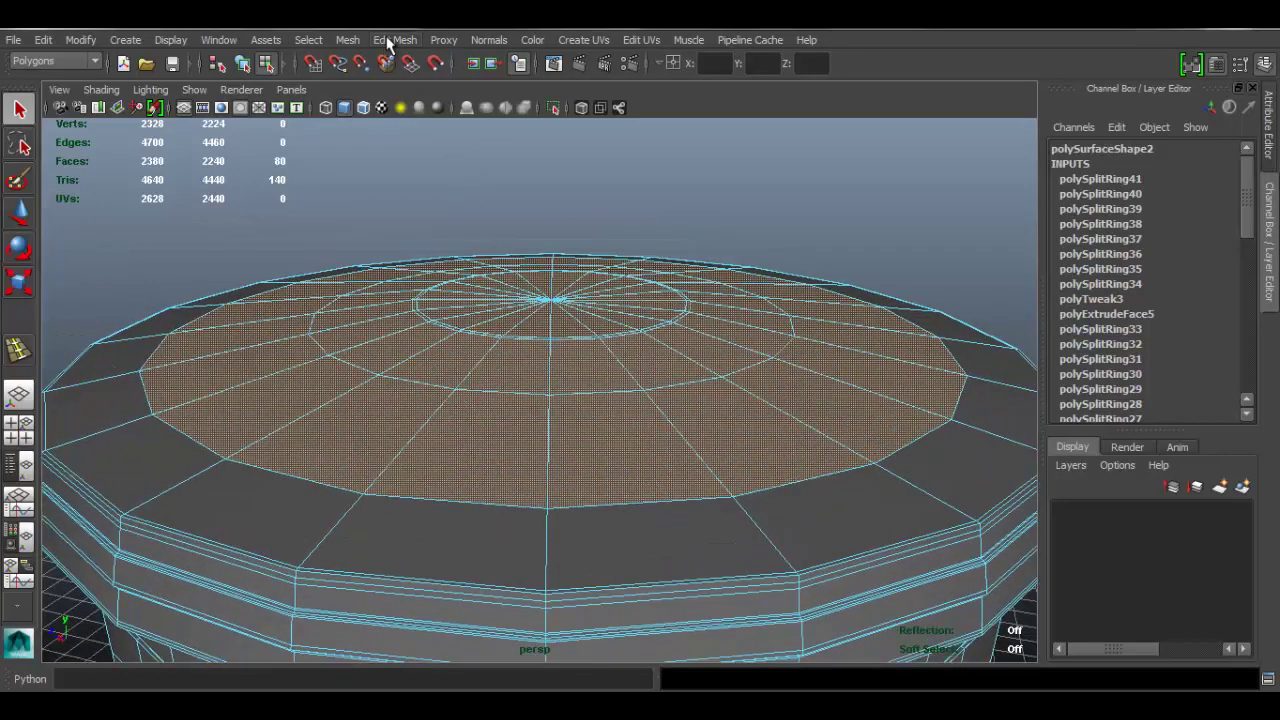
click(393, 40)
click(468, 106)
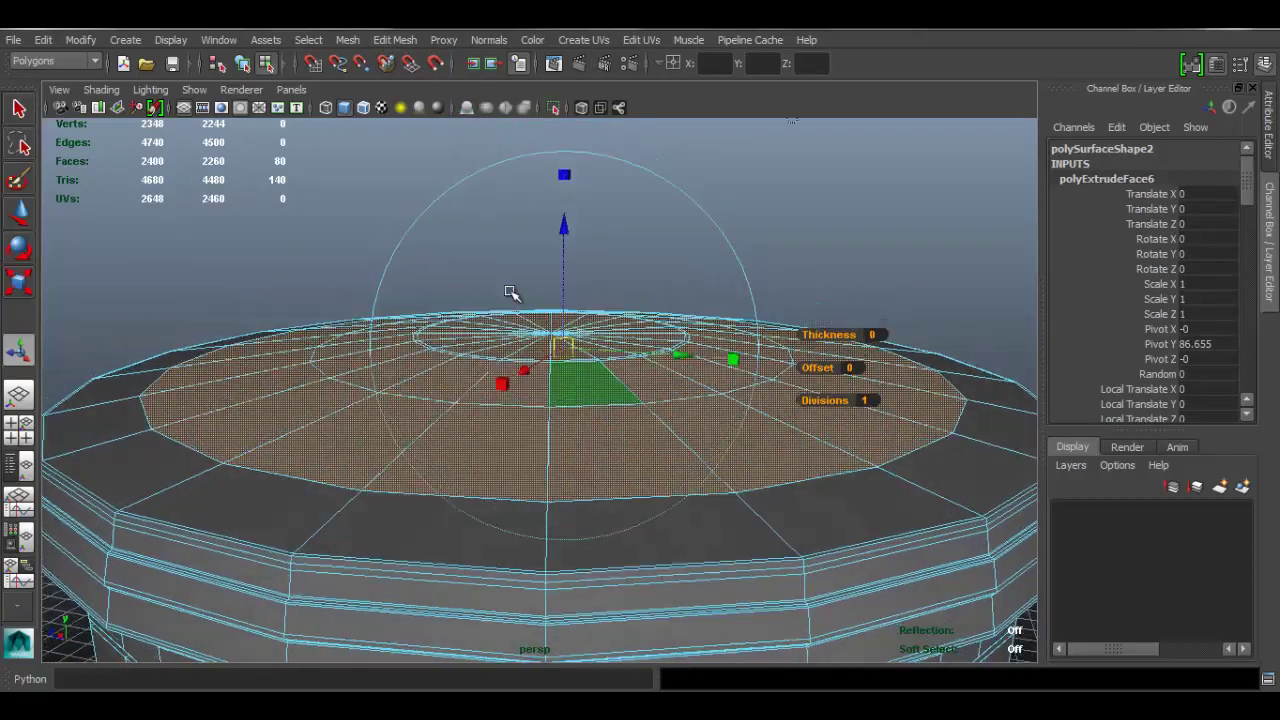
scroll(510, 292, up, 2)
drag(570, 217, 570, 213)
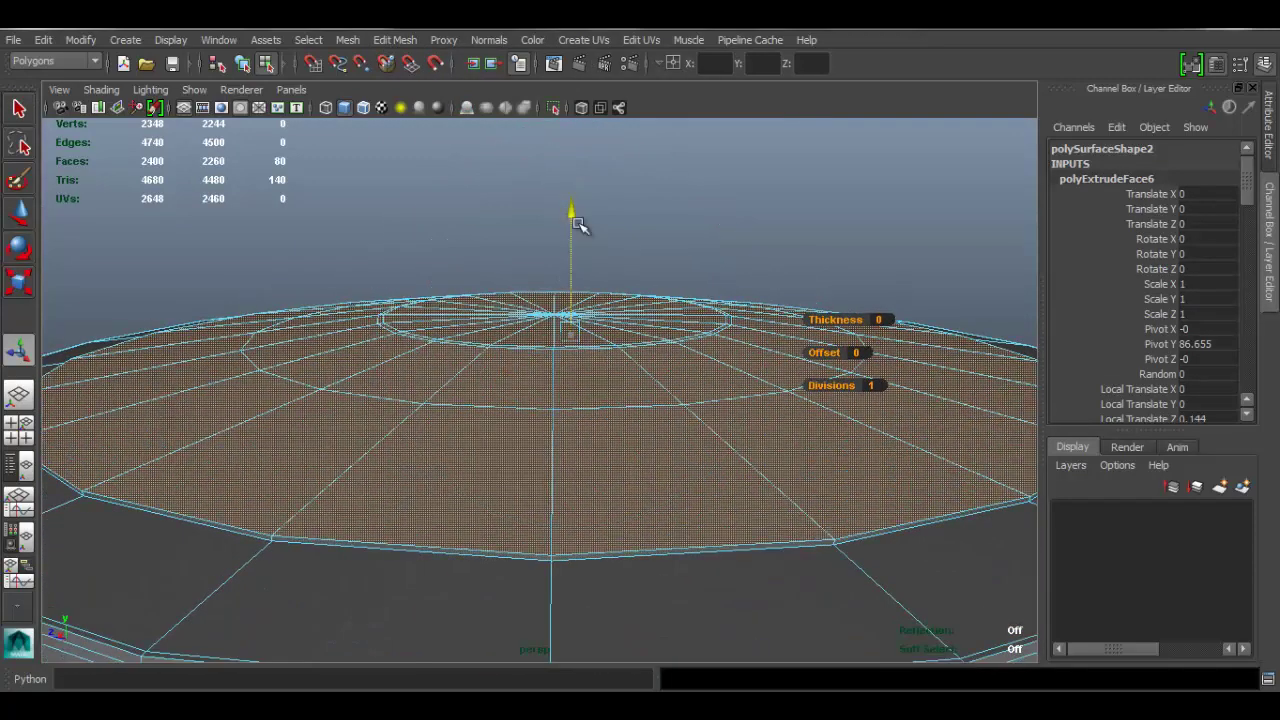
alt+drag(640, 370, 655, 393)
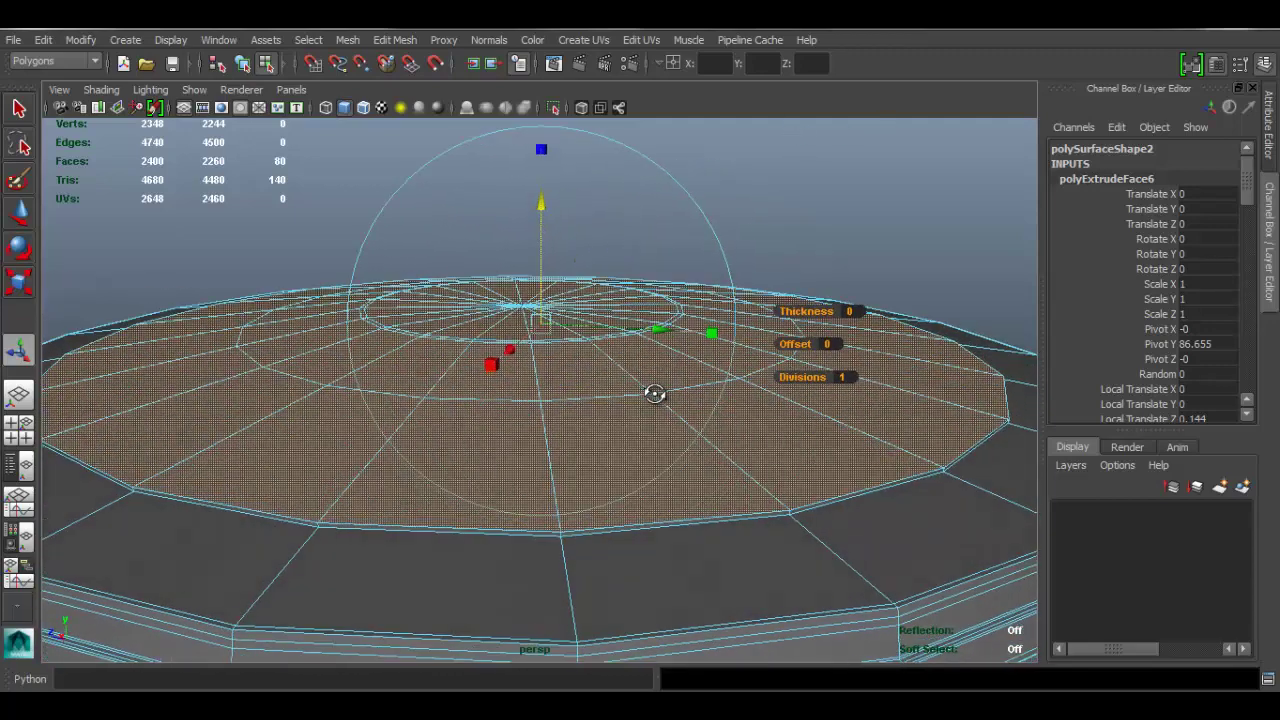
drag(541, 206, 543, 206)
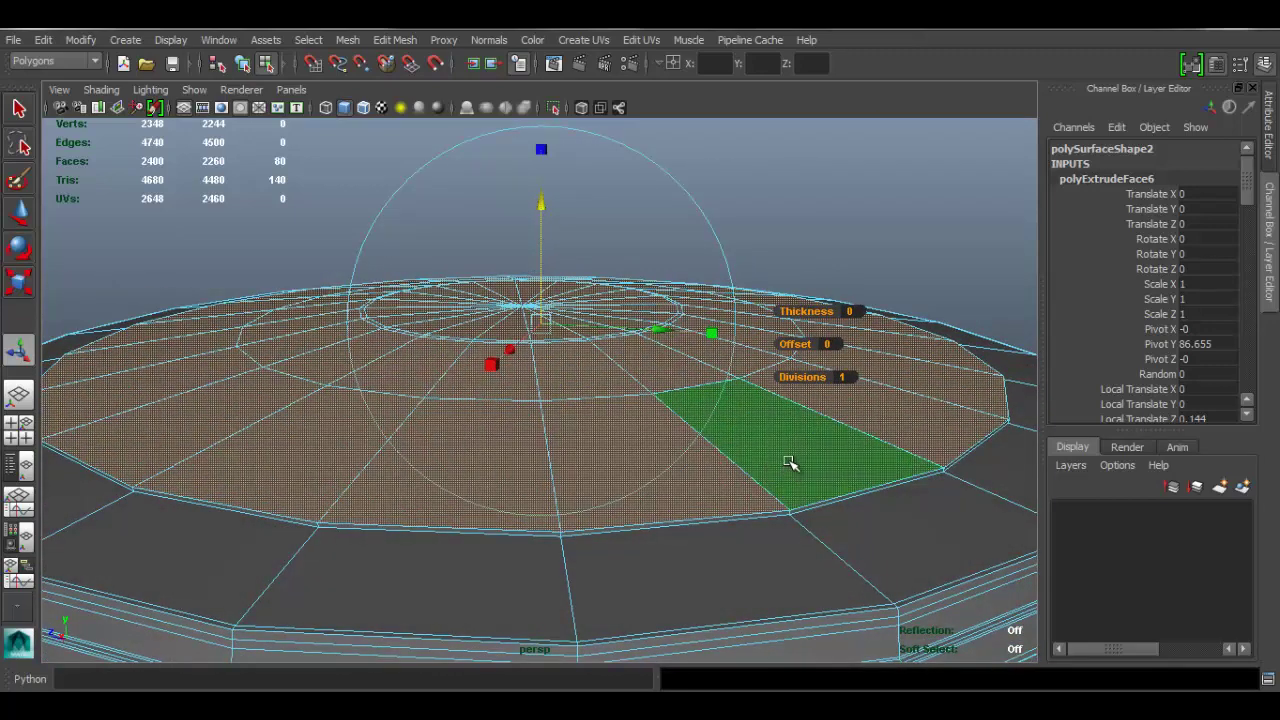
click(843, 188)
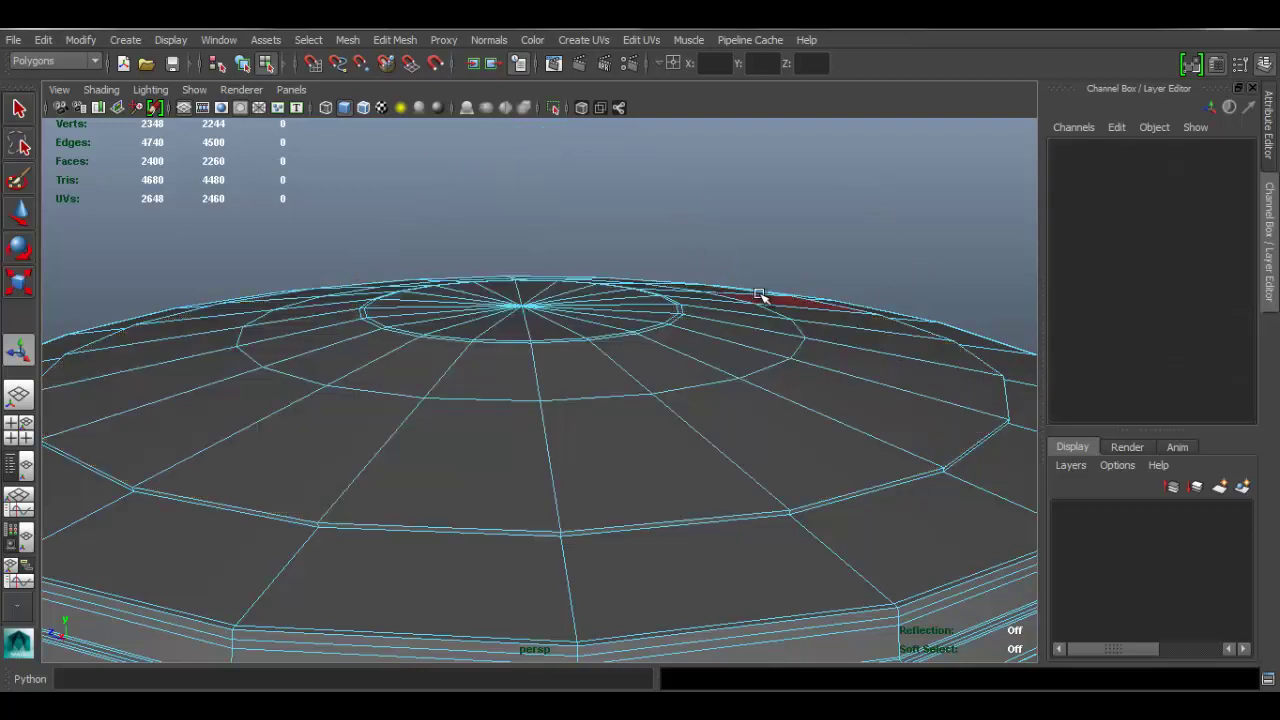
key(ctrl+z)
Step: Shrink the selection to the faces inside the middle edge loop and extrude them upward by 0.16 in local Z
click(318, 38)
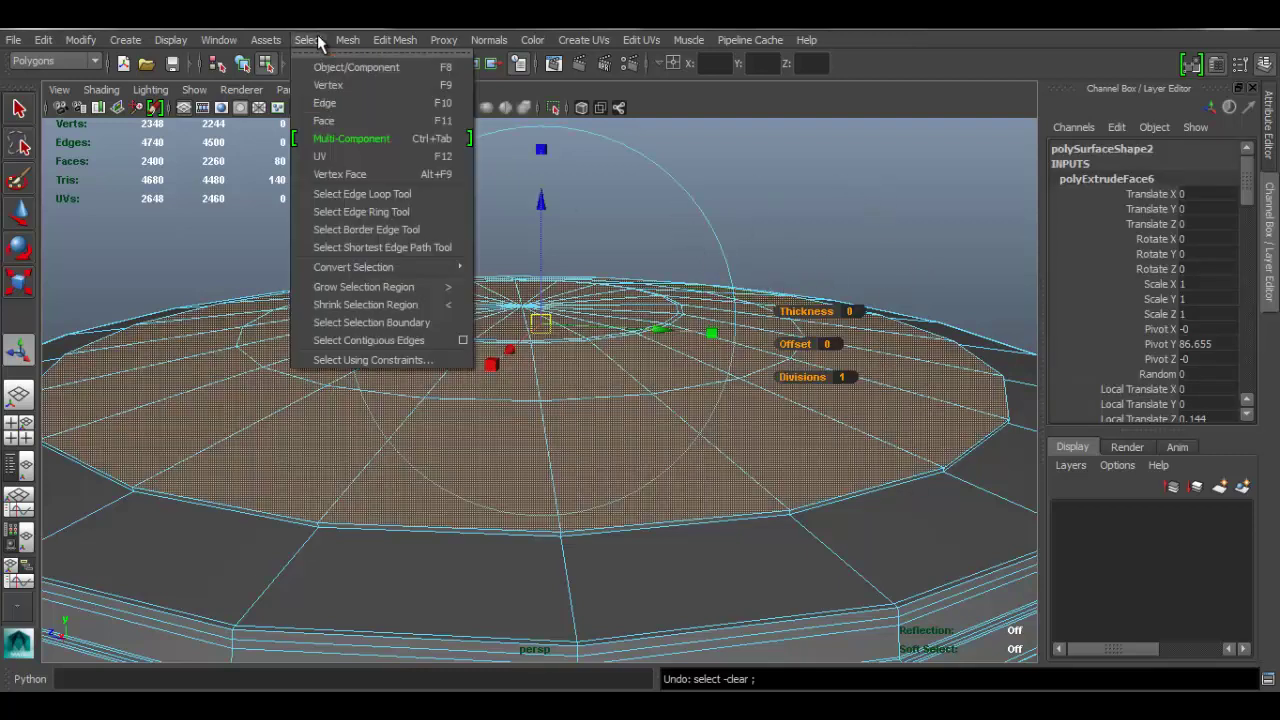
click(391, 308)
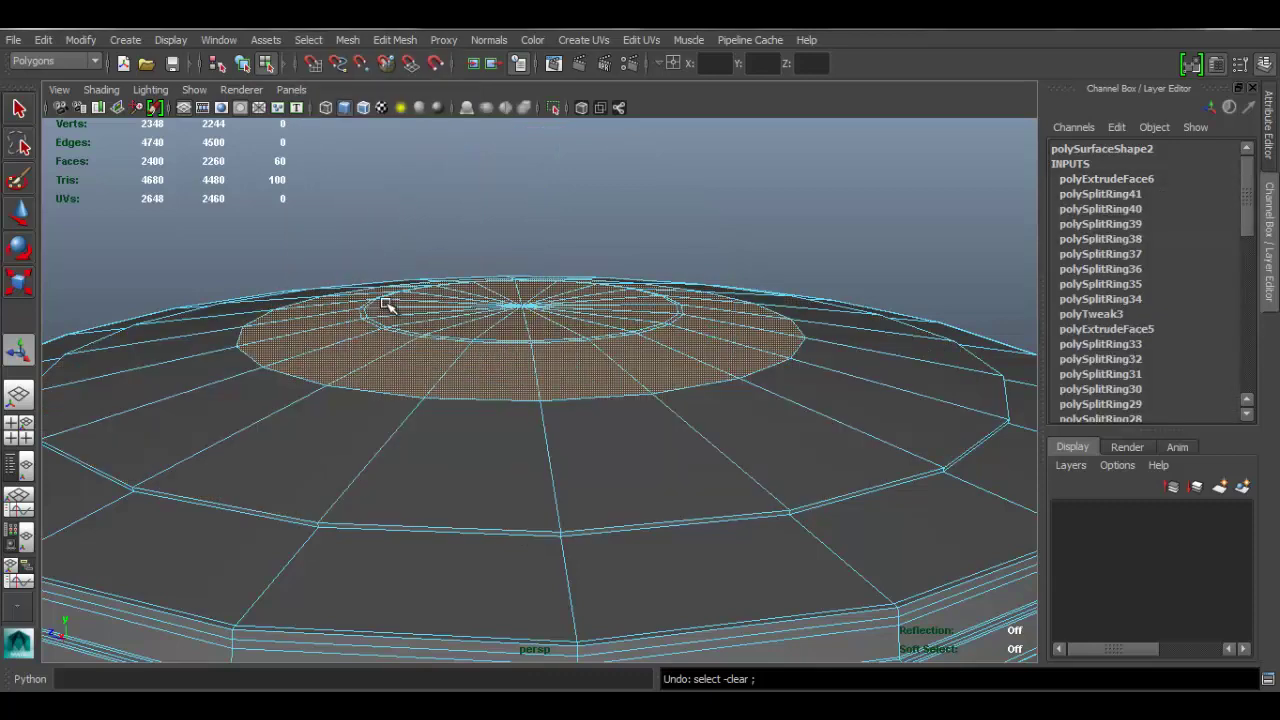
alt+drag(838, 376, 754, 377)
alt+middle_drag(754, 377, 757, 402)
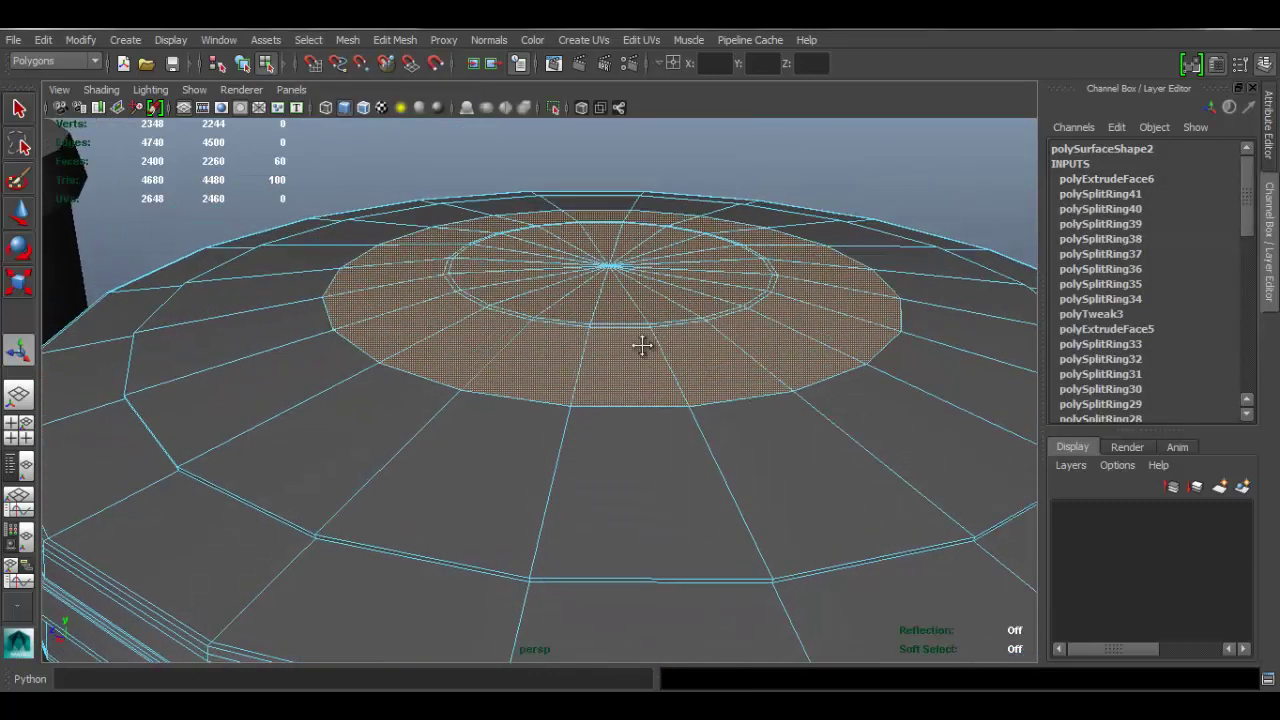
alt+middle_drag(645, 347, 616, 383)
click(390, 40)
click(448, 97)
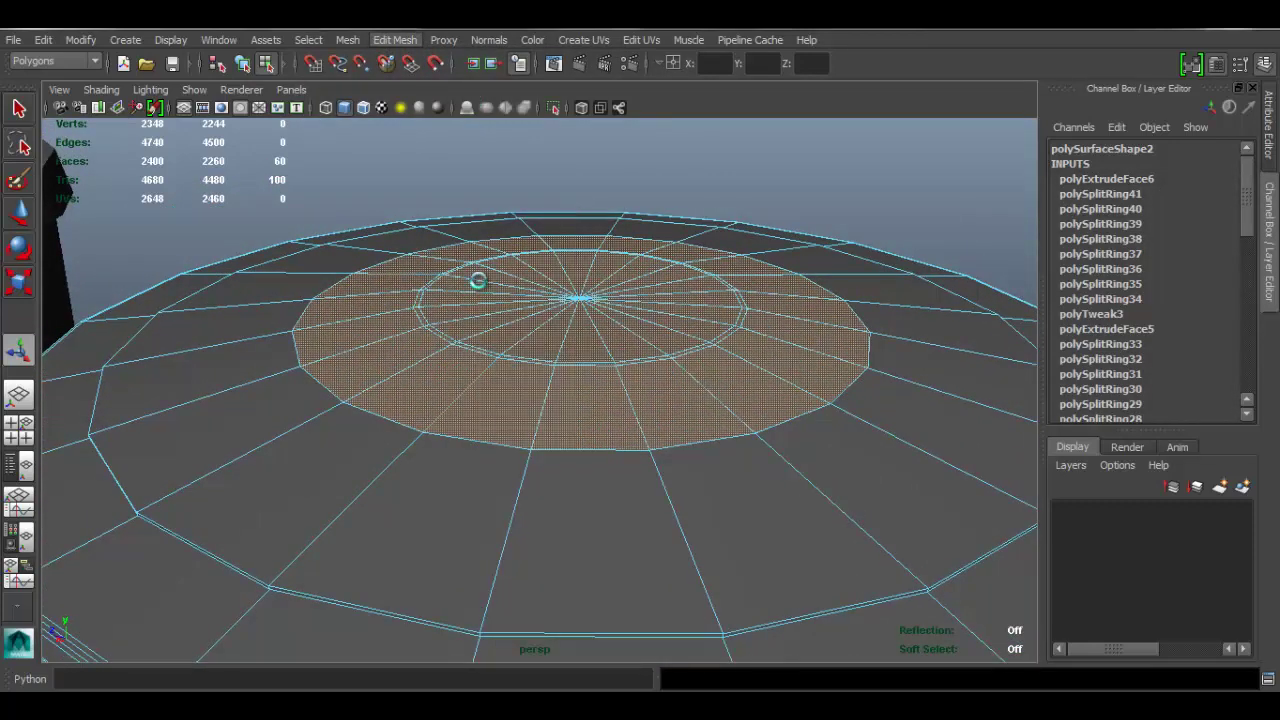
alt+drag(478, 293, 546, 211)
click(549, 215)
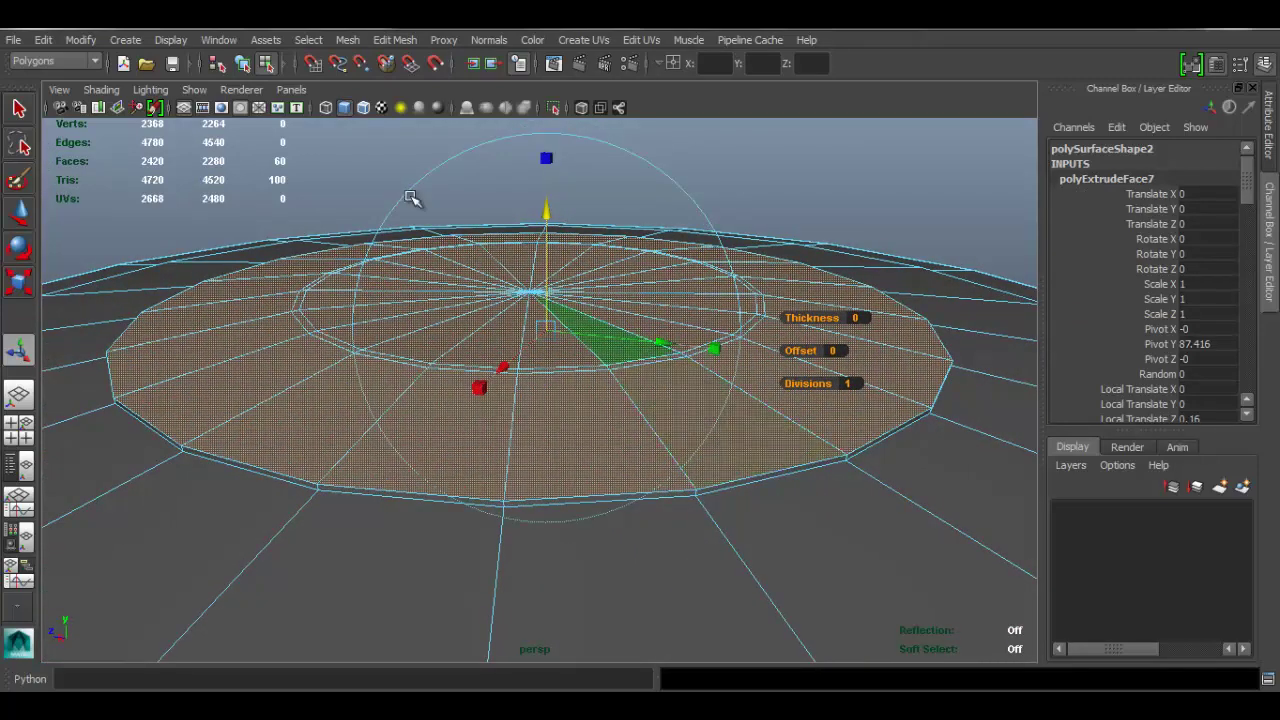
Step: Shrink the selection to the lid's central disc, extrude those faces slightly upward, and deselect everything
click(318, 40)
click(362, 303)
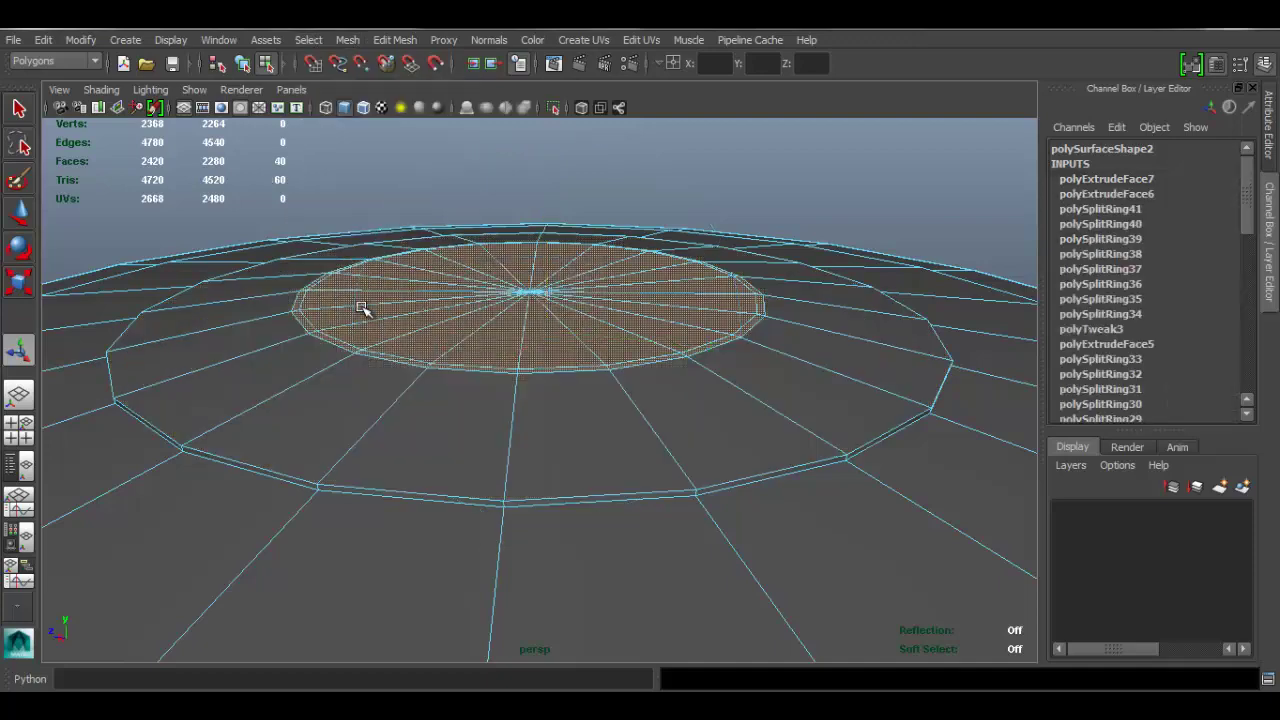
drag(362, 307, 966, 434)
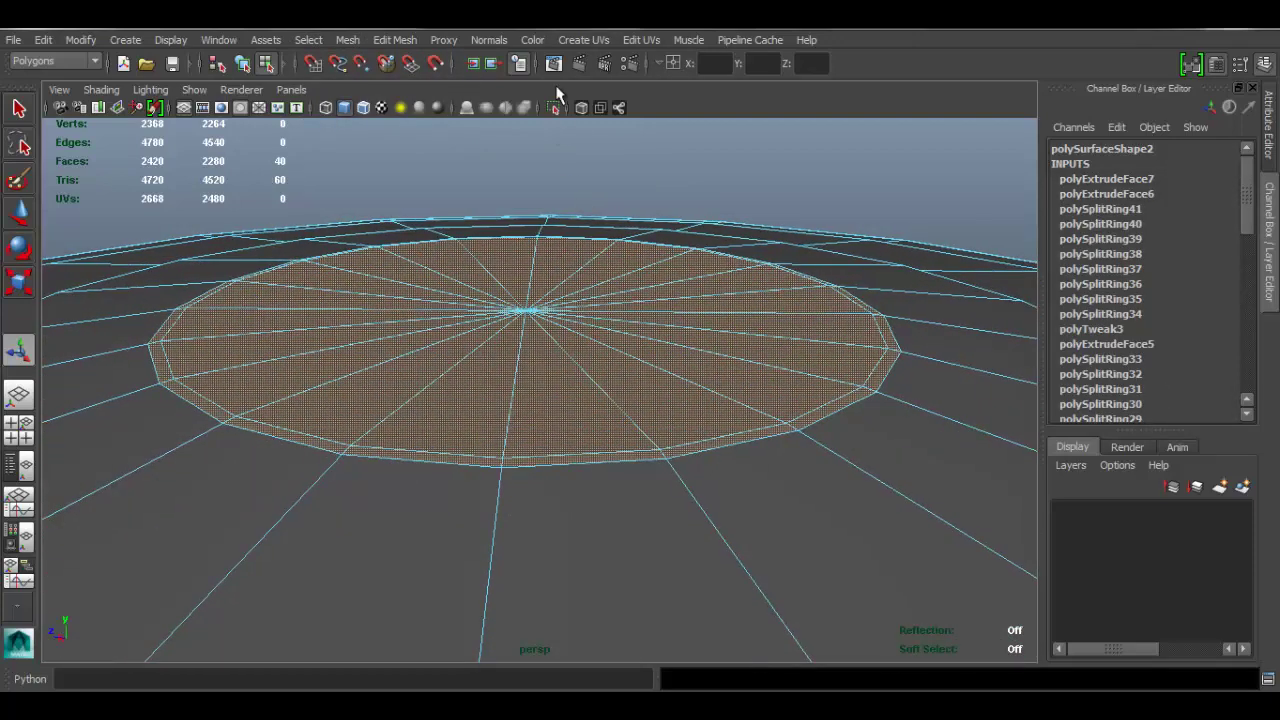
click(404, 40)
click(430, 95)
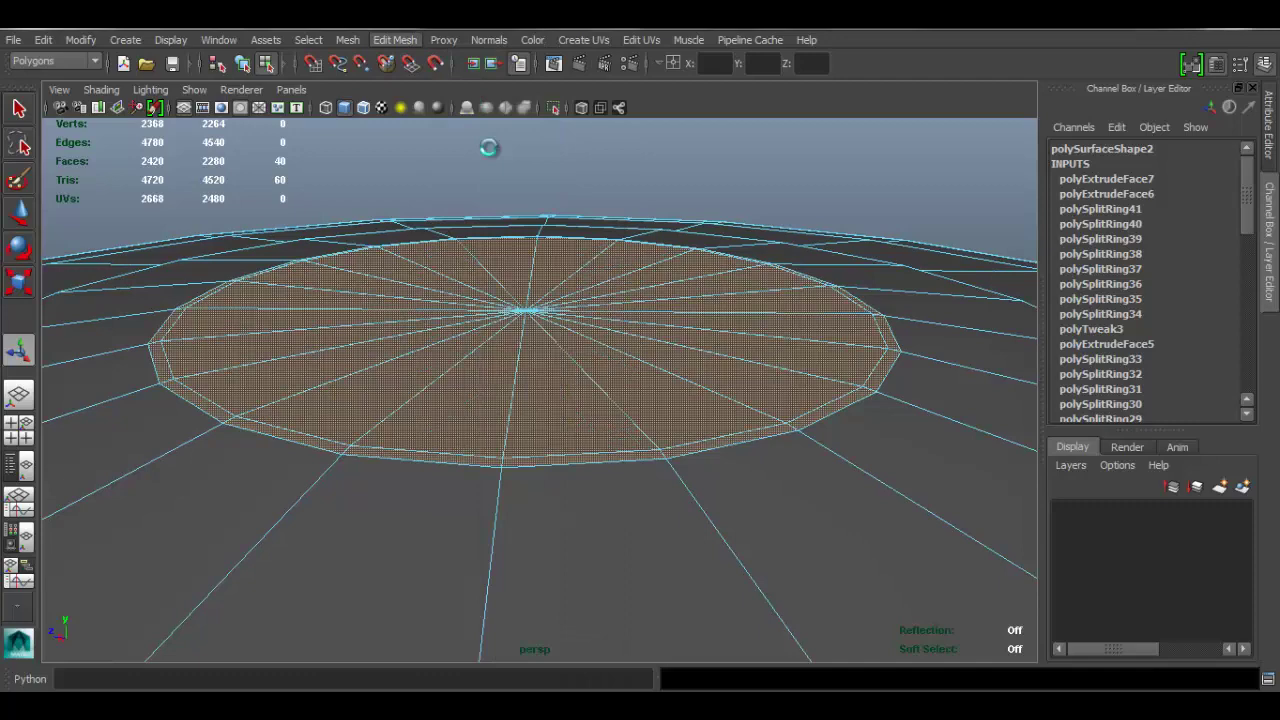
drag(551, 263, 549, 256)
click(804, 155)
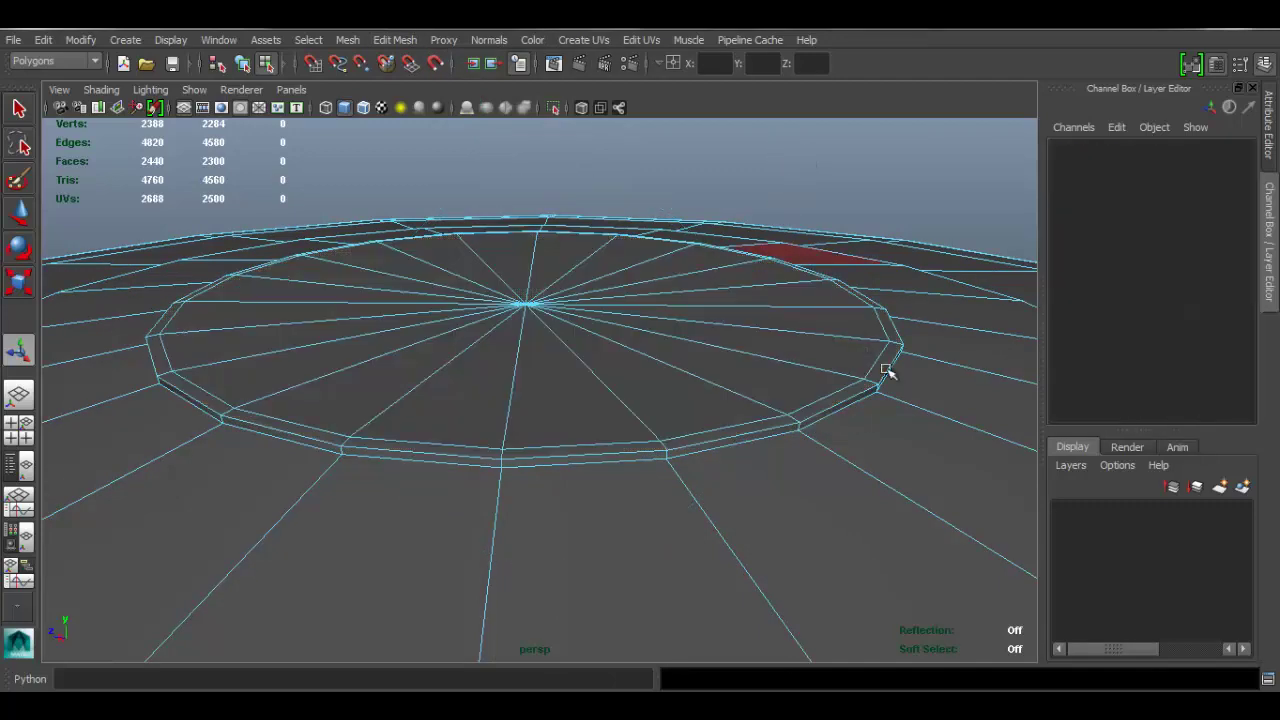
Step: Select the upper edge loop of the outermost raised ring on the lid and scale it slightly inward
alt+right_drag(886, 369, 591, 431)
alt+middle_drag(591, 431, 602, 328)
alt+right_drag(660, 371, 481, 363)
alt+middle_drag(606, 312, 606, 228)
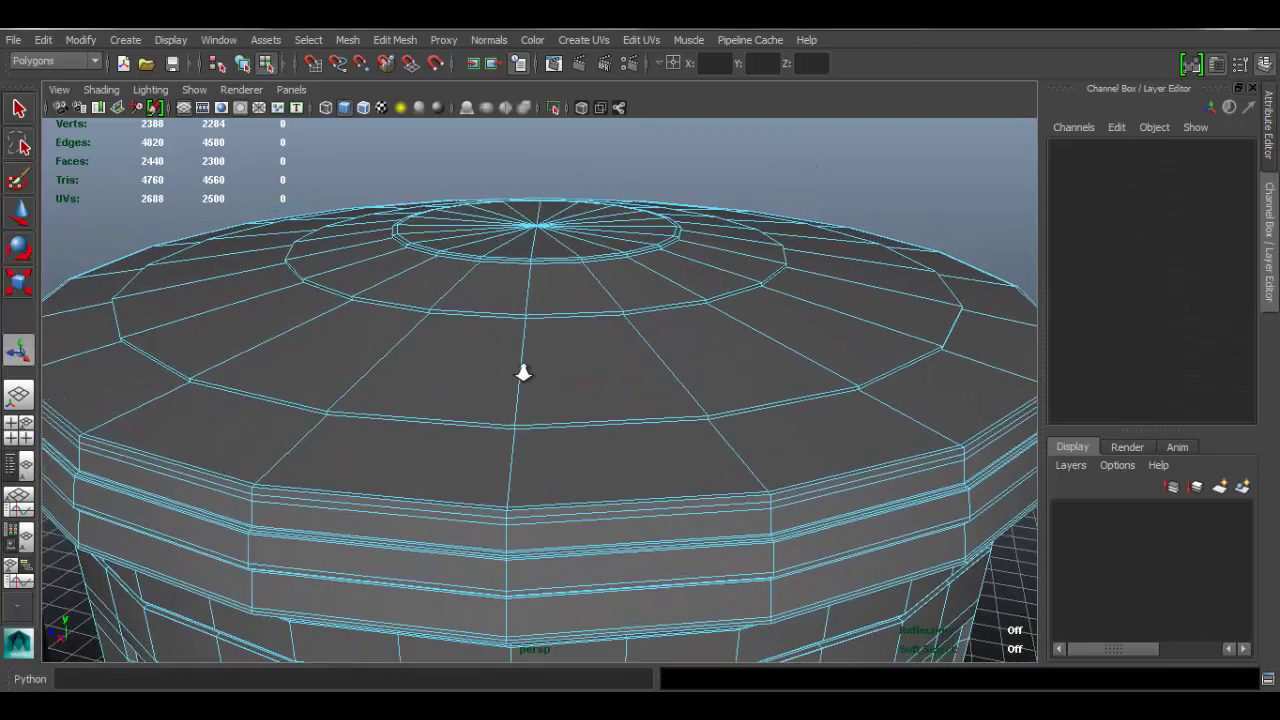
alt+right_drag(523, 371, 618, 368)
right_drag(514, 288, 514, 209)
click(558, 447)
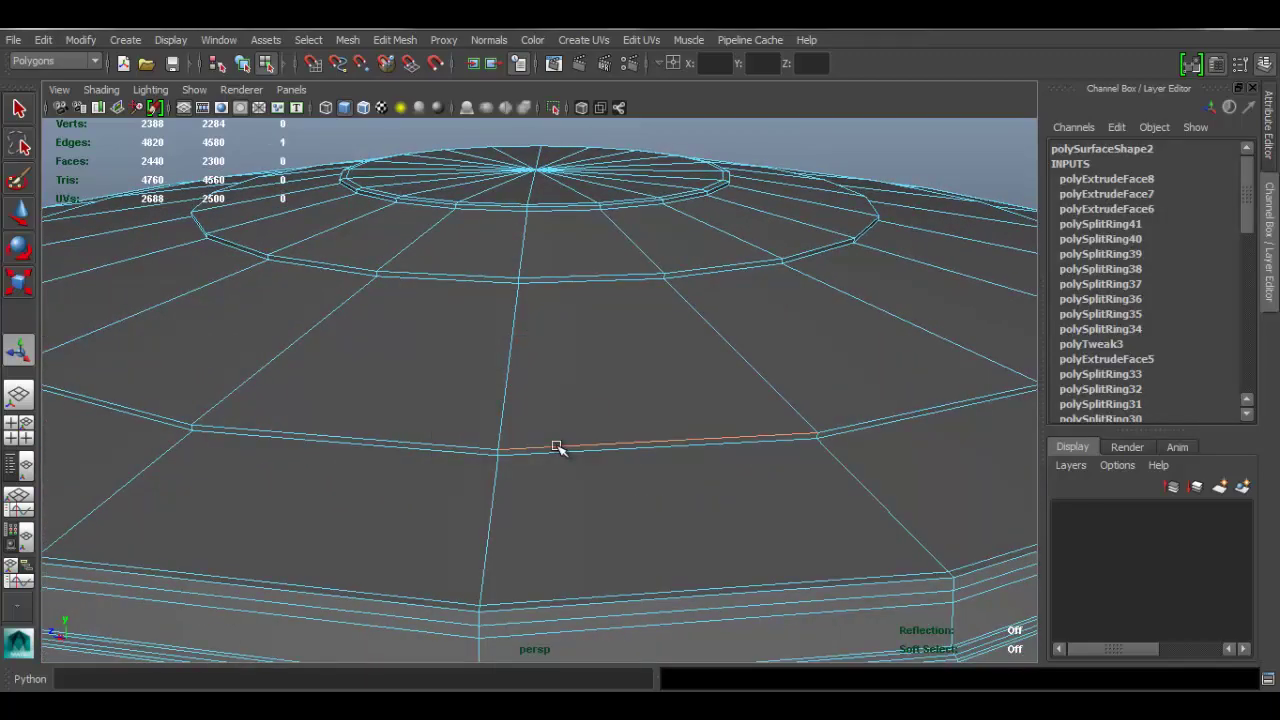
alt+drag(543, 446, 498, 438)
key(r)
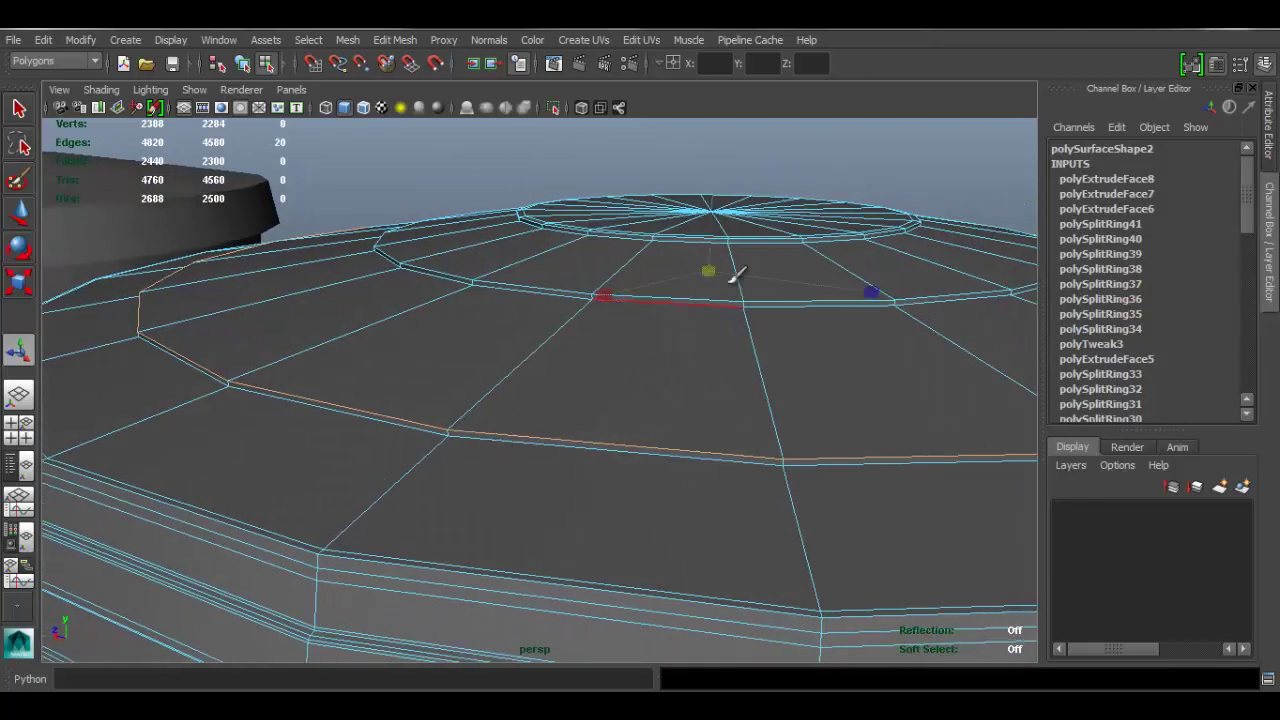
alt+drag(746, 289, 680, 290)
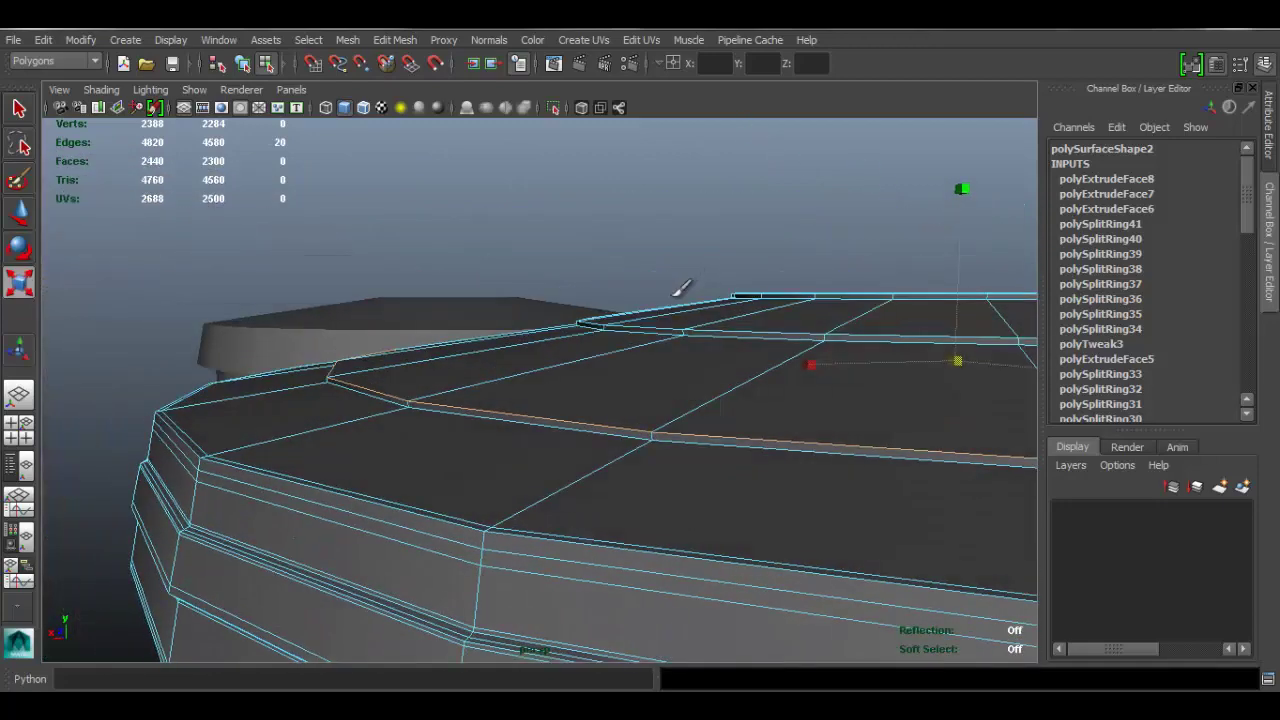
alt+middle_drag(755, 329, 732, 323)
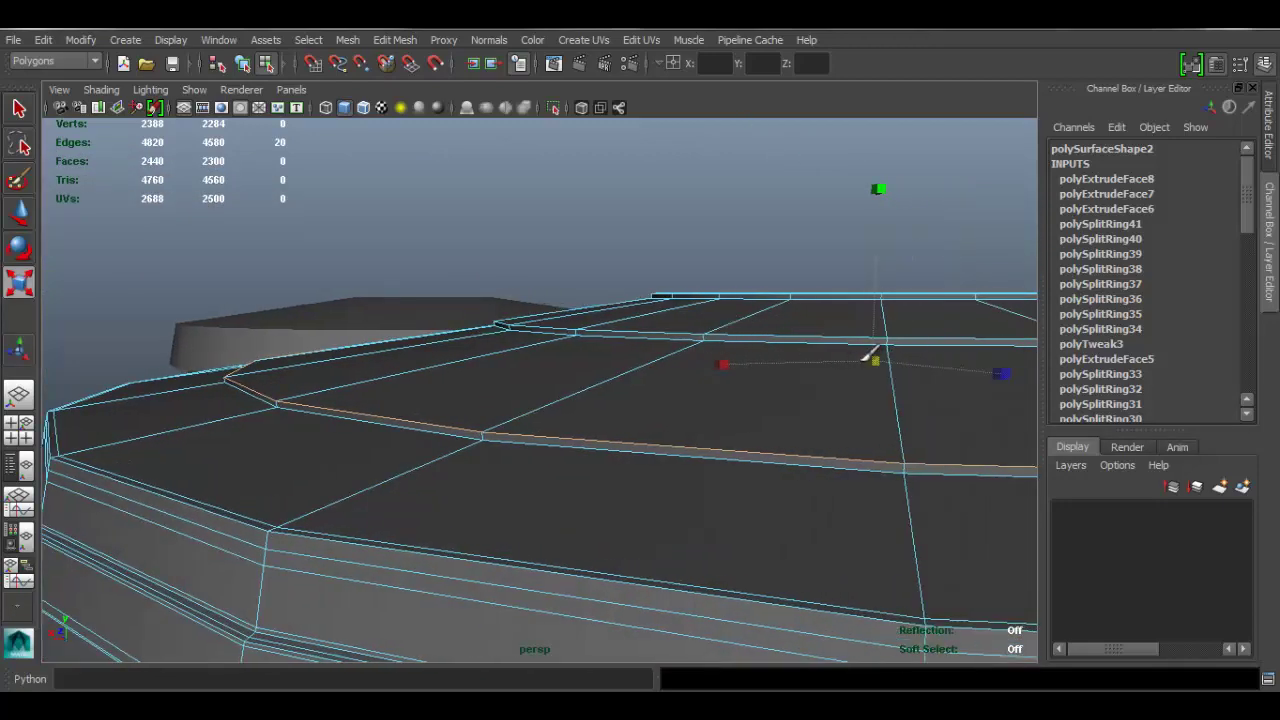
drag(860, 361, 858, 361)
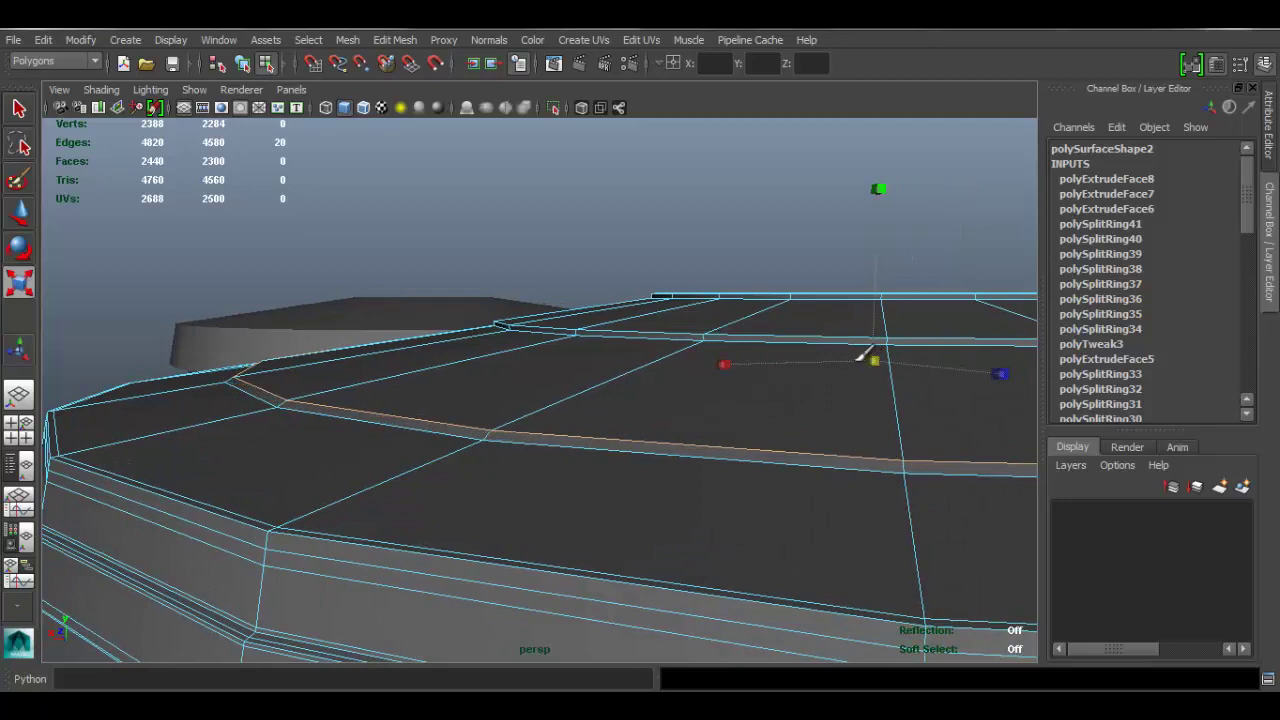
Step: Select the upper edge loop of the lid's middle raised ring and scale it slightly inward
alt+drag(648, 366, 638, 405)
alt+middle_drag(638, 405, 445, 455)
alt+right_drag(445, 455, 684, 424)
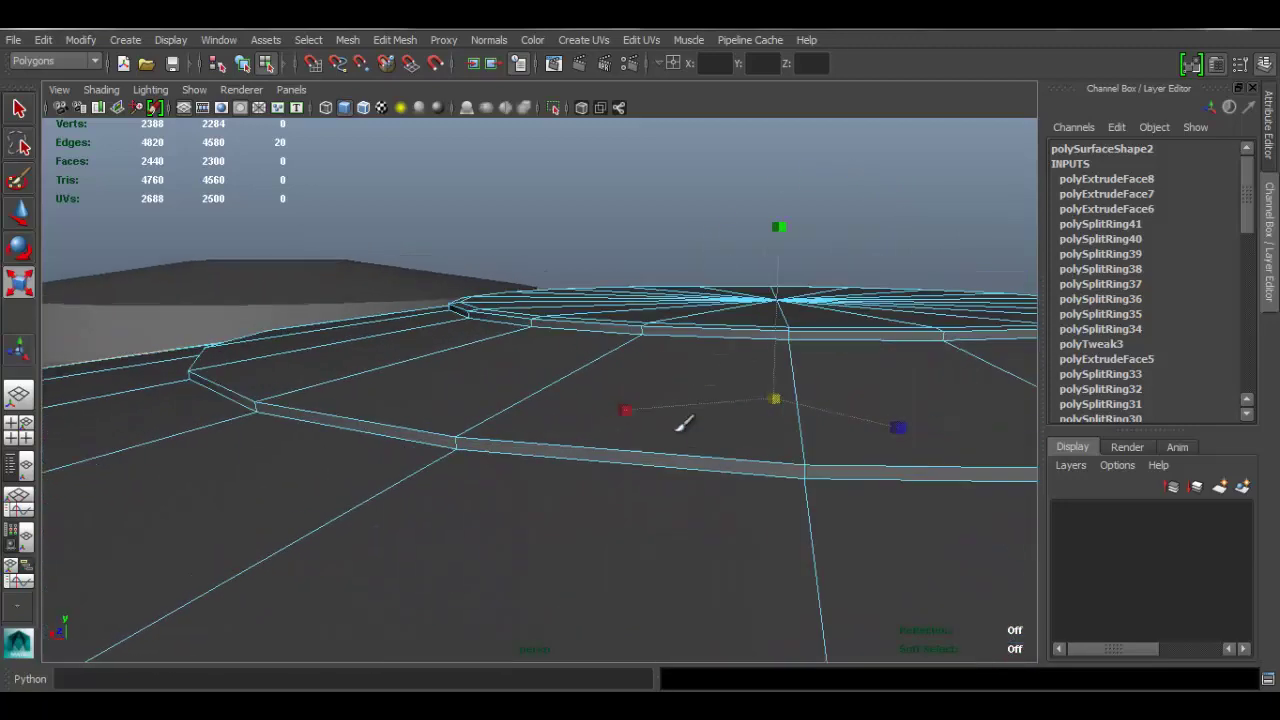
double_click(568, 437)
drag(776, 339, 771, 339)
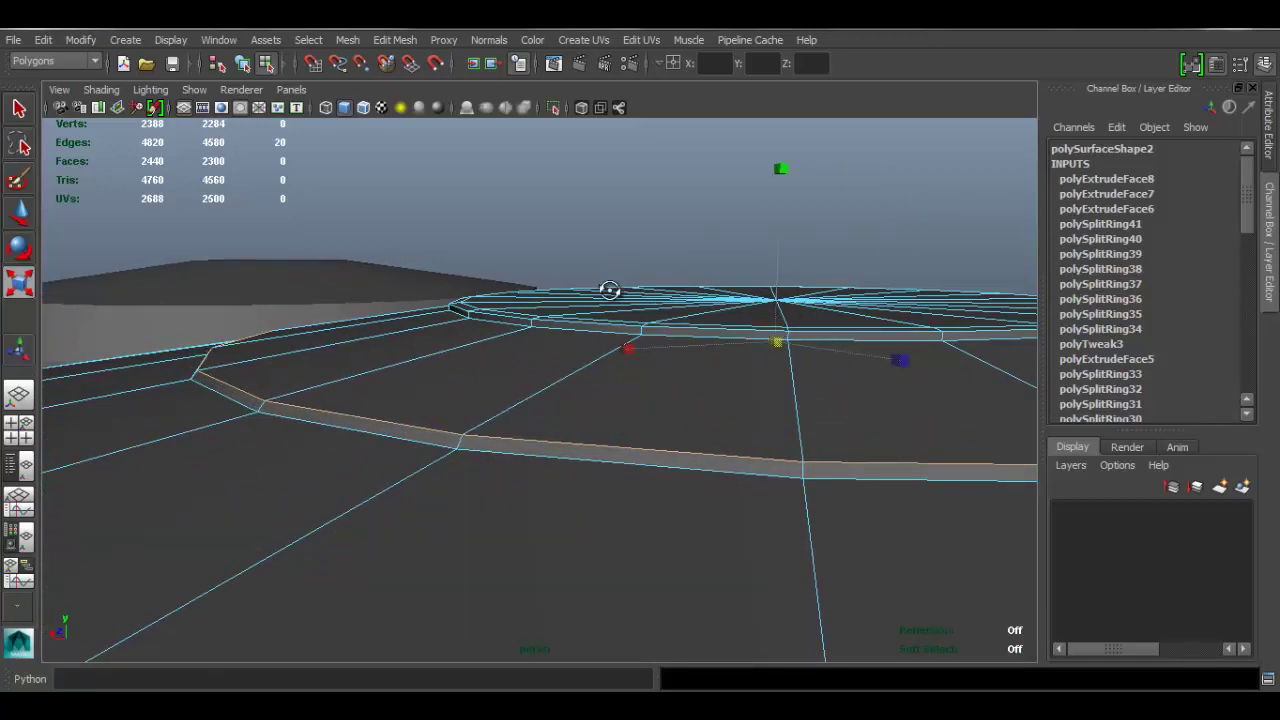
Step: Select the upper edge loop around the lid's raised central disc, scale it slightly inward, and clear the selection
alt+drag(609, 290, 682, 327)
double_click(673, 346)
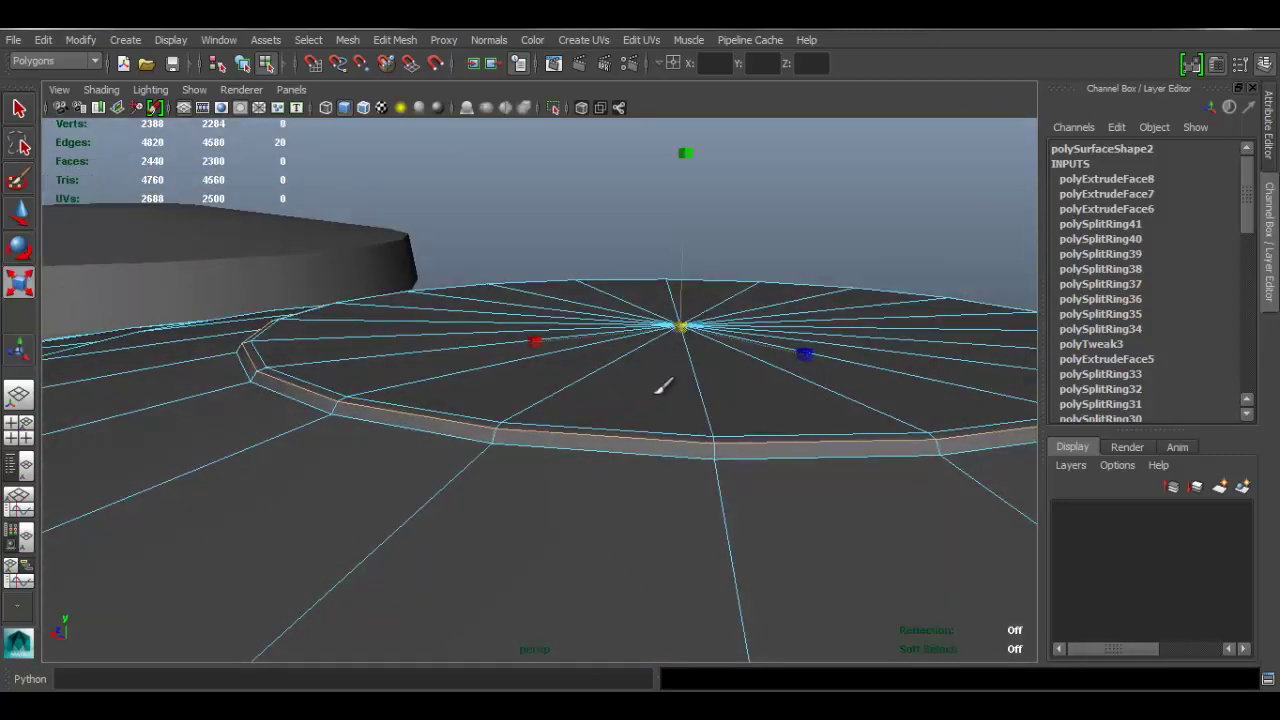
click(660, 389)
Step: Insert four supporting edge loops close around the lid's outermost step, then return to object mode with the smoothed can deselected
scroll(566, 411, down, 3)
alt+drag(566, 411, 631, 410)
scroll(571, 386, down, 3)
scroll(648, 392, down, 3)
alt+right_drag(631, 410, 838, 362)
click(397, 40)
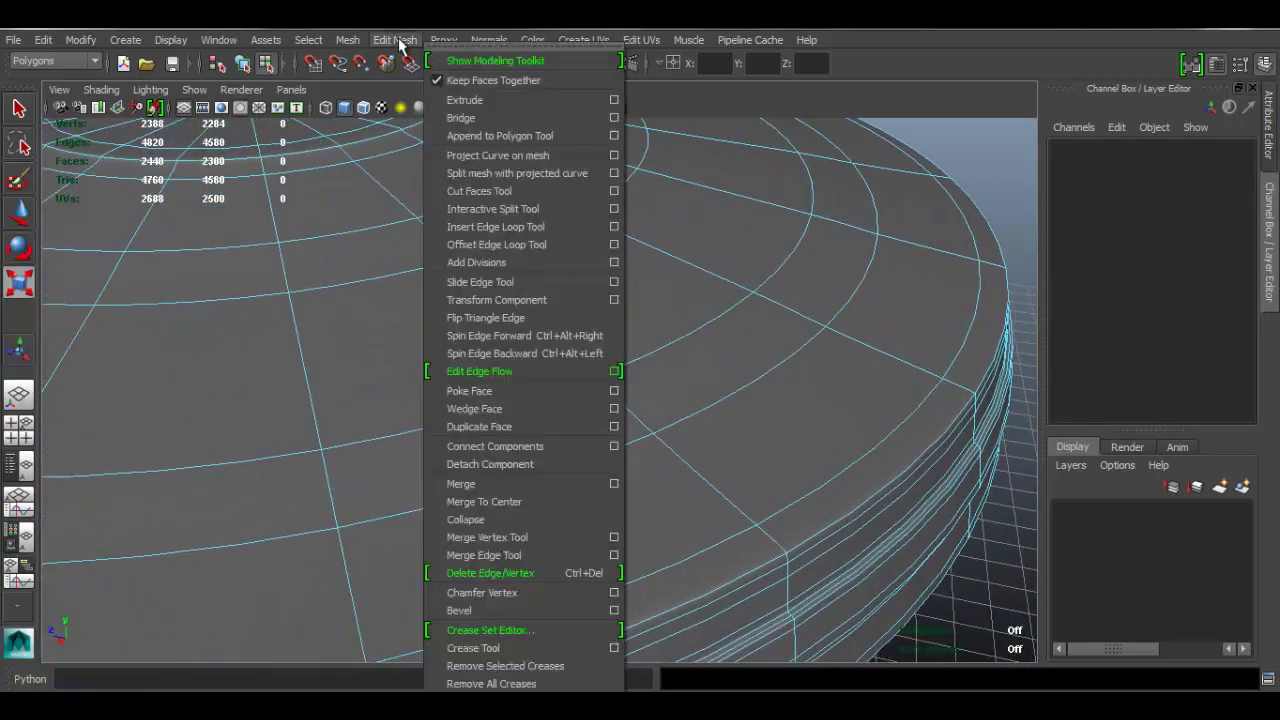
click(513, 230)
alt+right_drag(700, 337, 822, 494)
drag(724, 428, 742, 459)
click(736, 449)
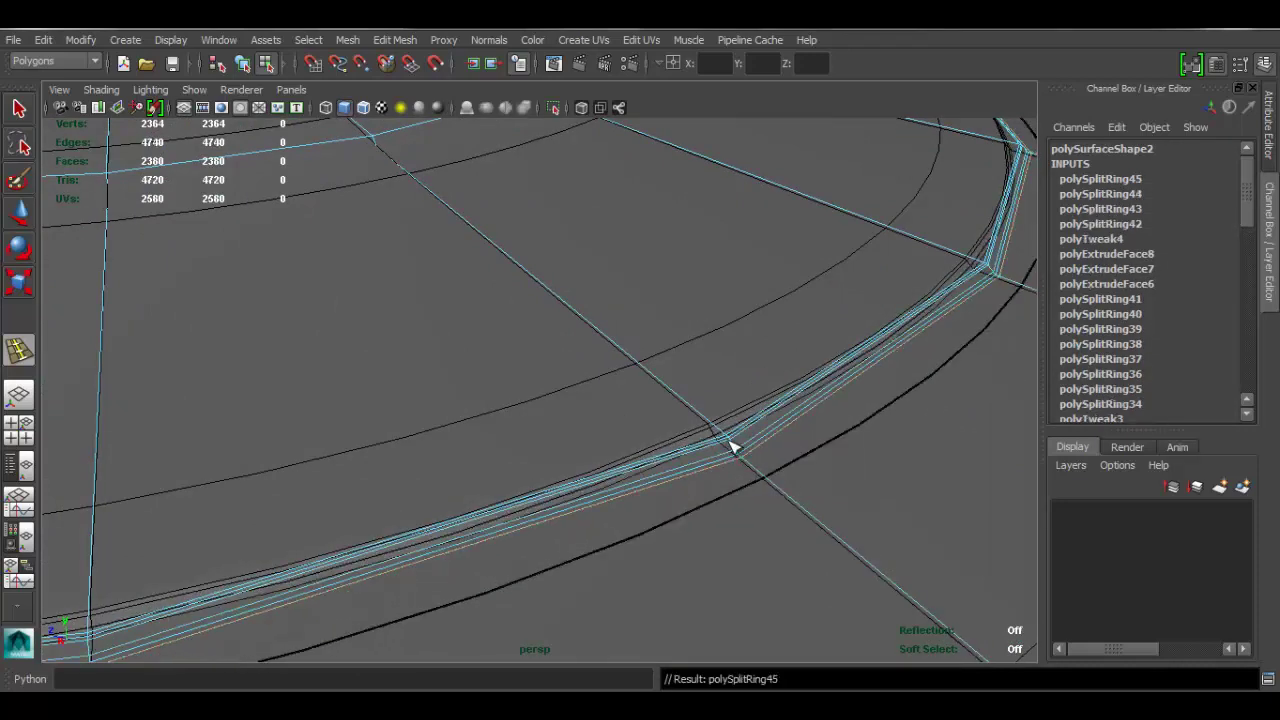
key(q)
right_drag(659, 353, 738, 264)
alt+right_drag(862, 298, 370, 310)
alt+drag(590, 390, 569, 350)
click(921, 227)
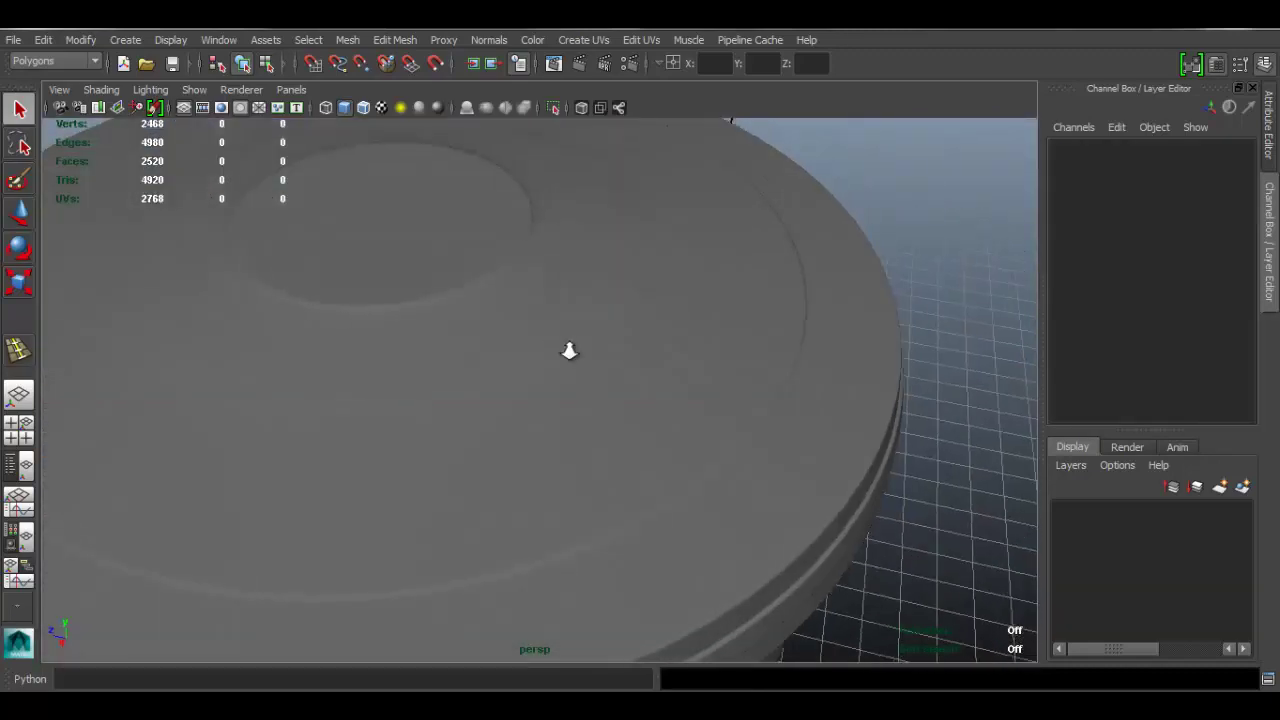
Step: Select the ribbed can and insert four supporting edge loops close around the lid's middle step
mouse_move(569, 350)
alt+right_down()
mouse_move(651, 300)
mouse_move(560, 334)
alt+right_up()
click(651, 300)
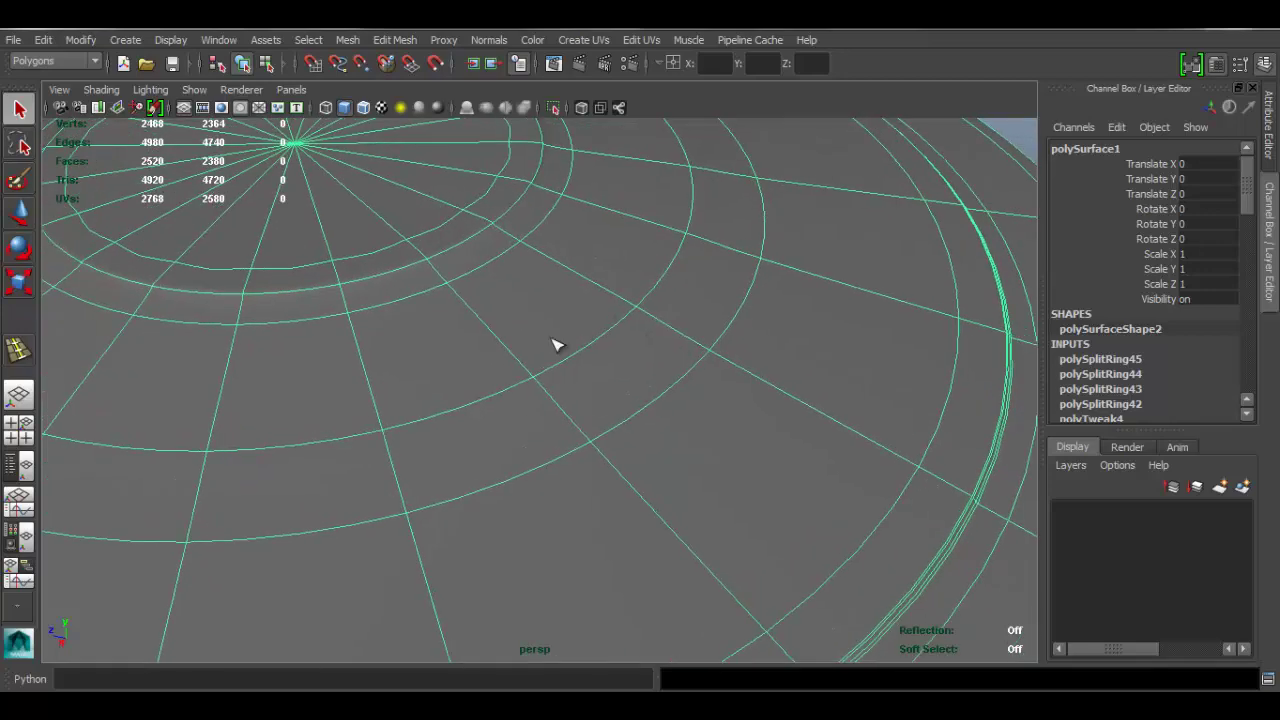
key(g)
alt+drag(590, 345, 589, 332)
alt+right_drag(655, 480, 699, 501)
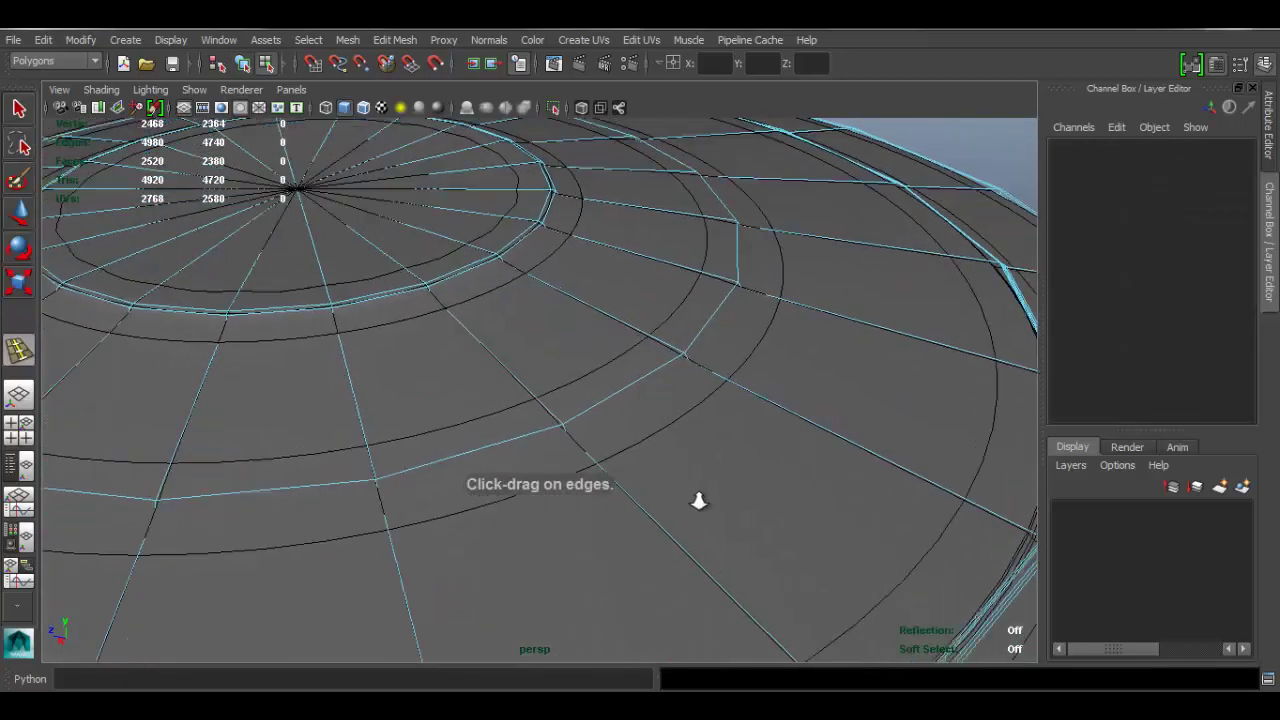
scroll(671, 506, up, 5)
click(588, 390)
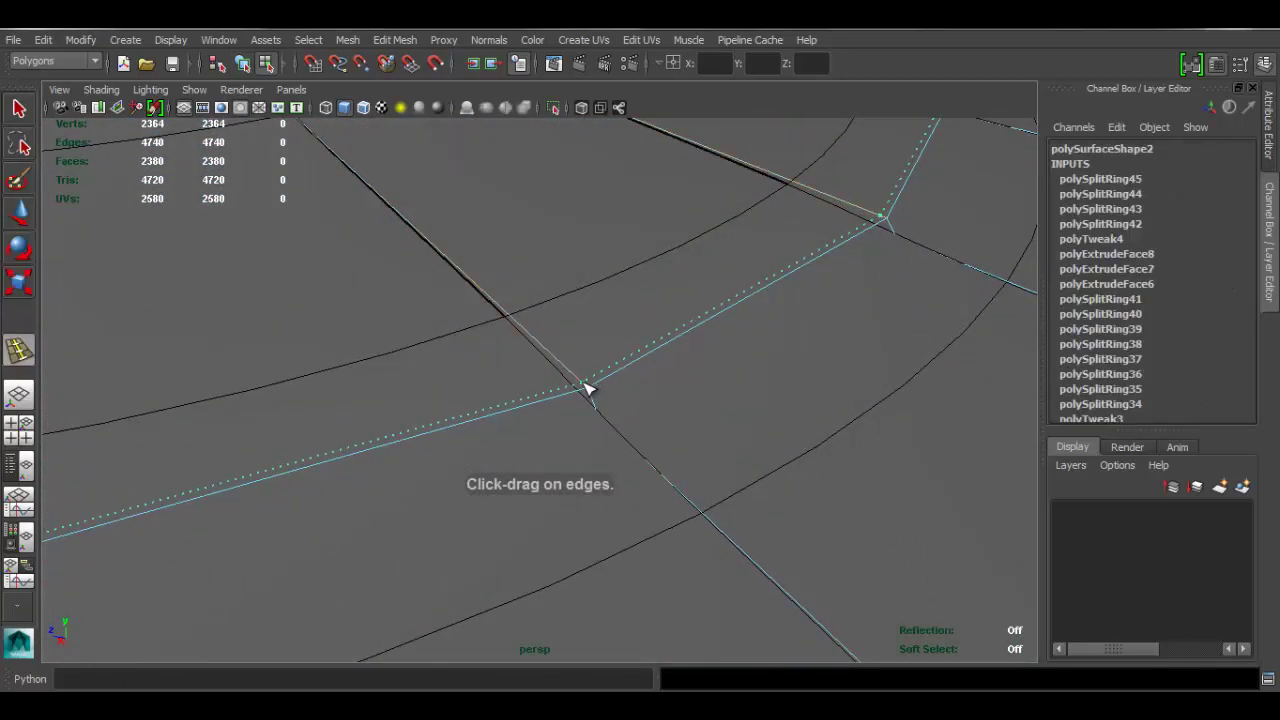
click(592, 398)
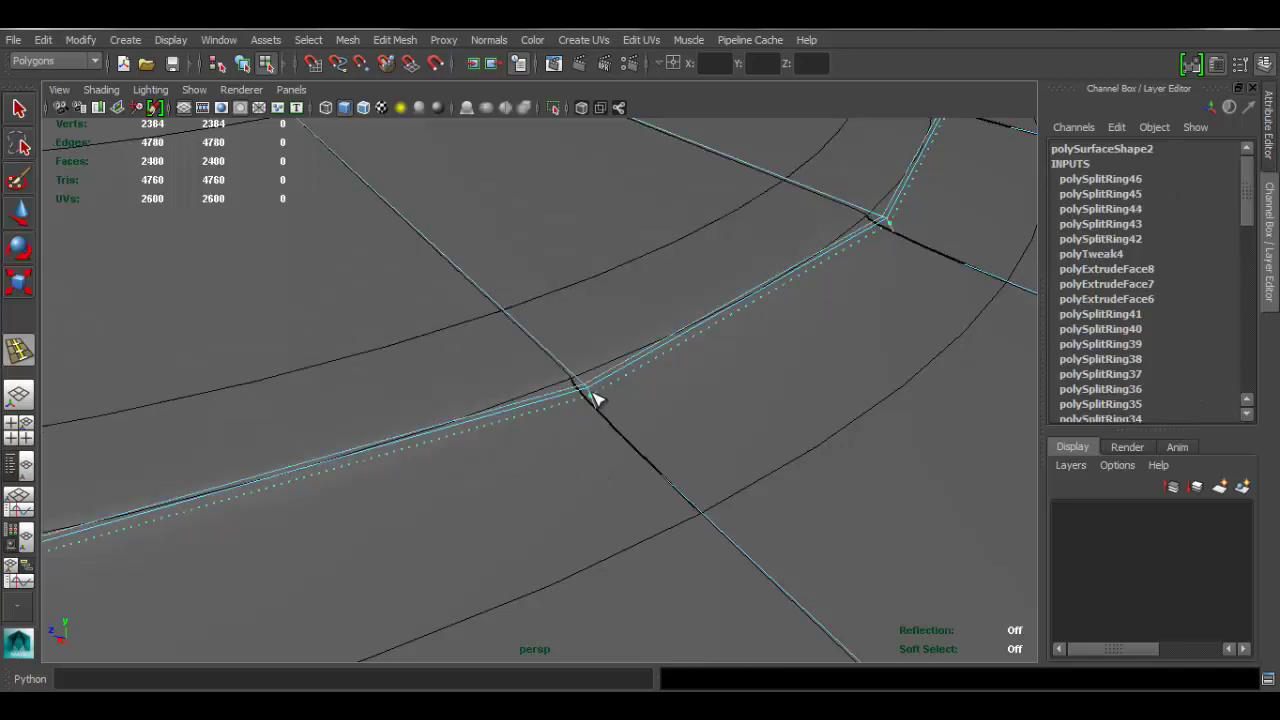
click(592, 398)
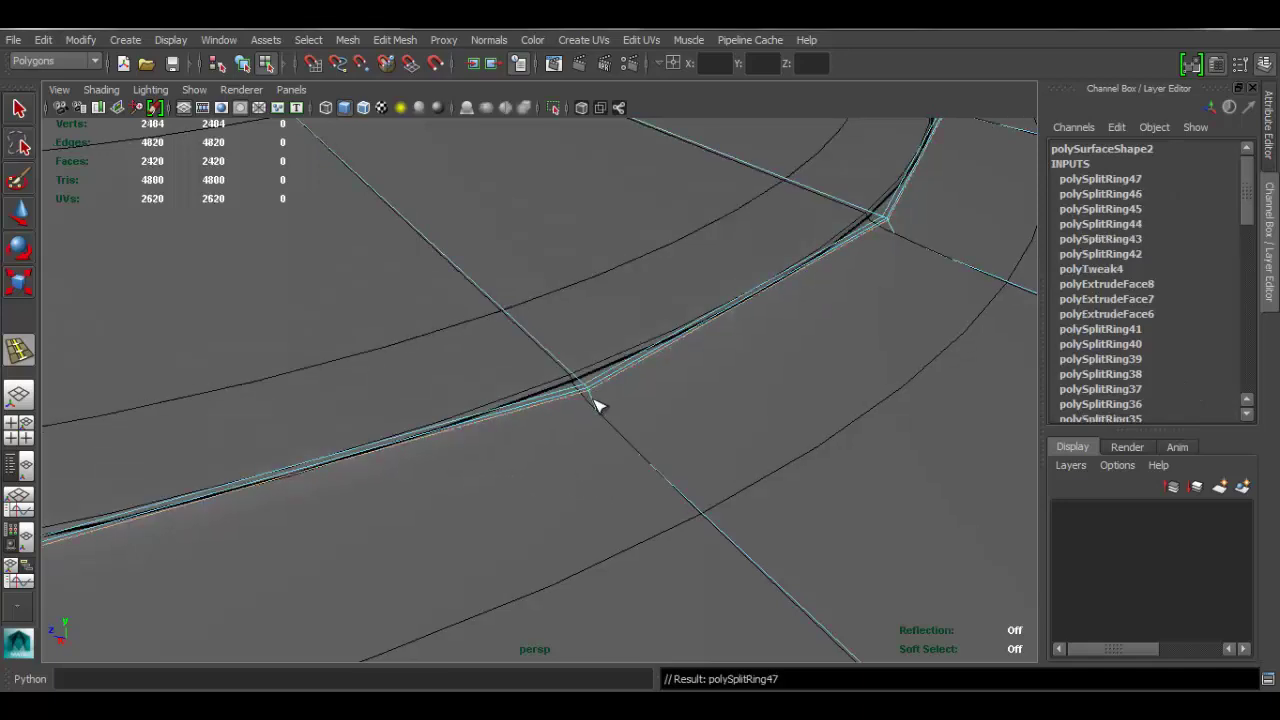
drag(596, 405, 603, 423)
Step: Insert three supporting edge loops close around the lid's innermost step and return to object mode
alt+middle_drag(540, 336, 634, 484)
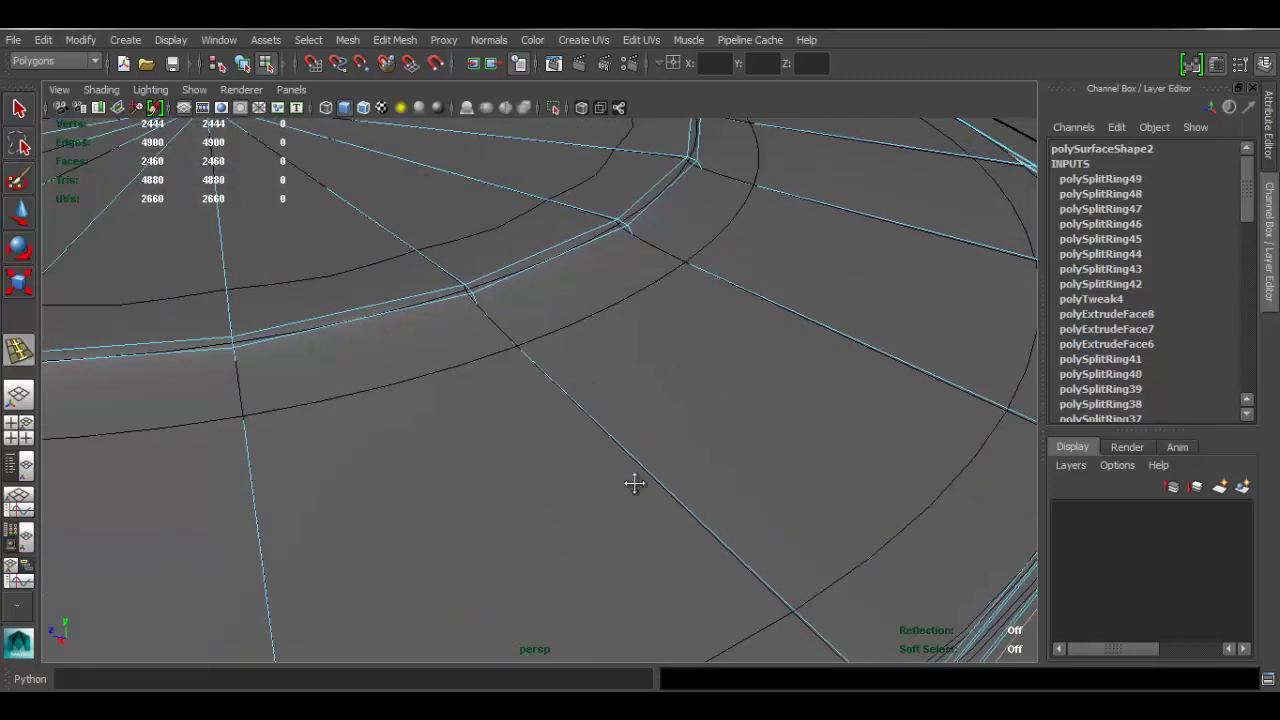
alt+right_drag(634, 484, 590, 464)
scroll(553, 400, down, 5)
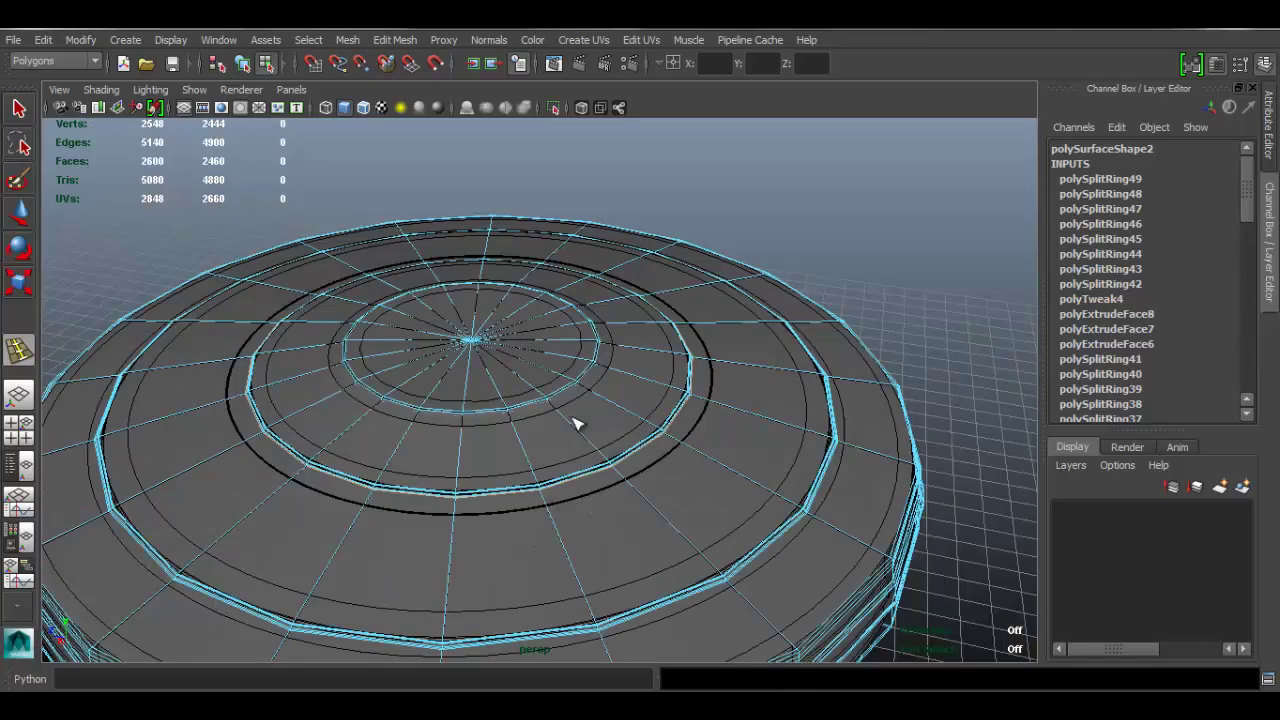
scroll(574, 419, up, 4)
alt+middle_drag(494, 349, 586, 420)
scroll(586, 420, up, 4)
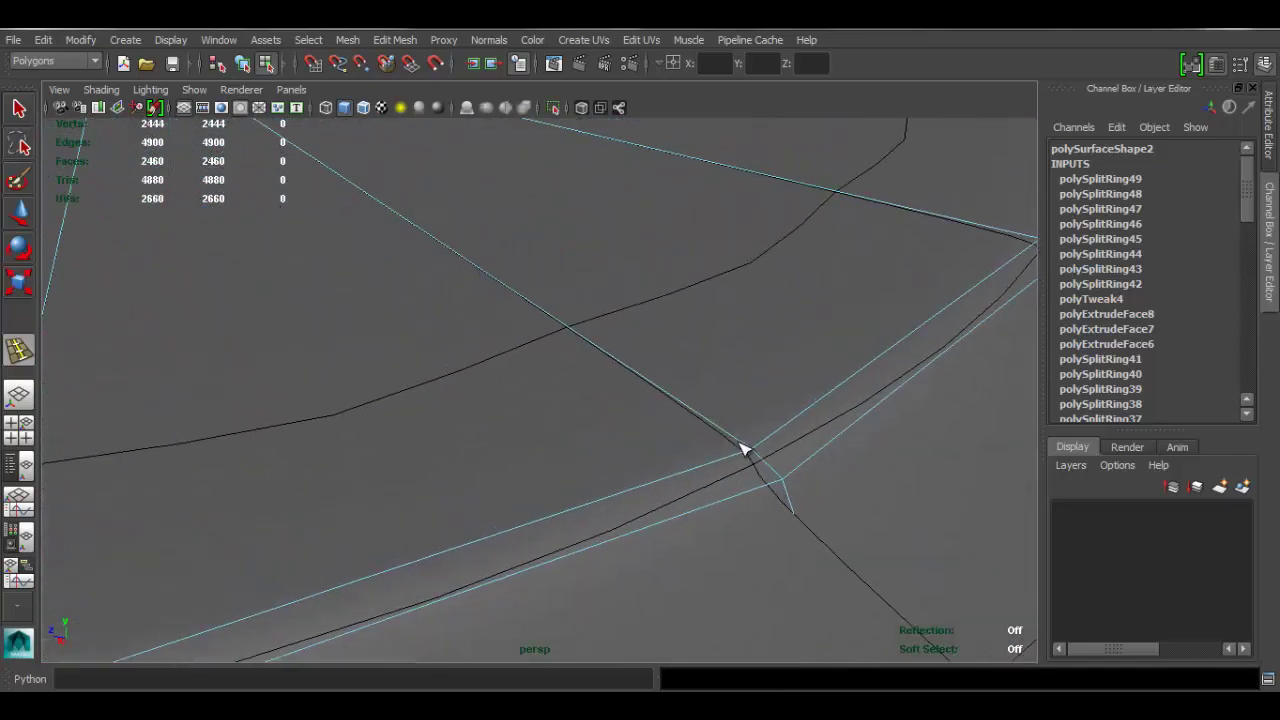
drag(764, 462, 737, 449)
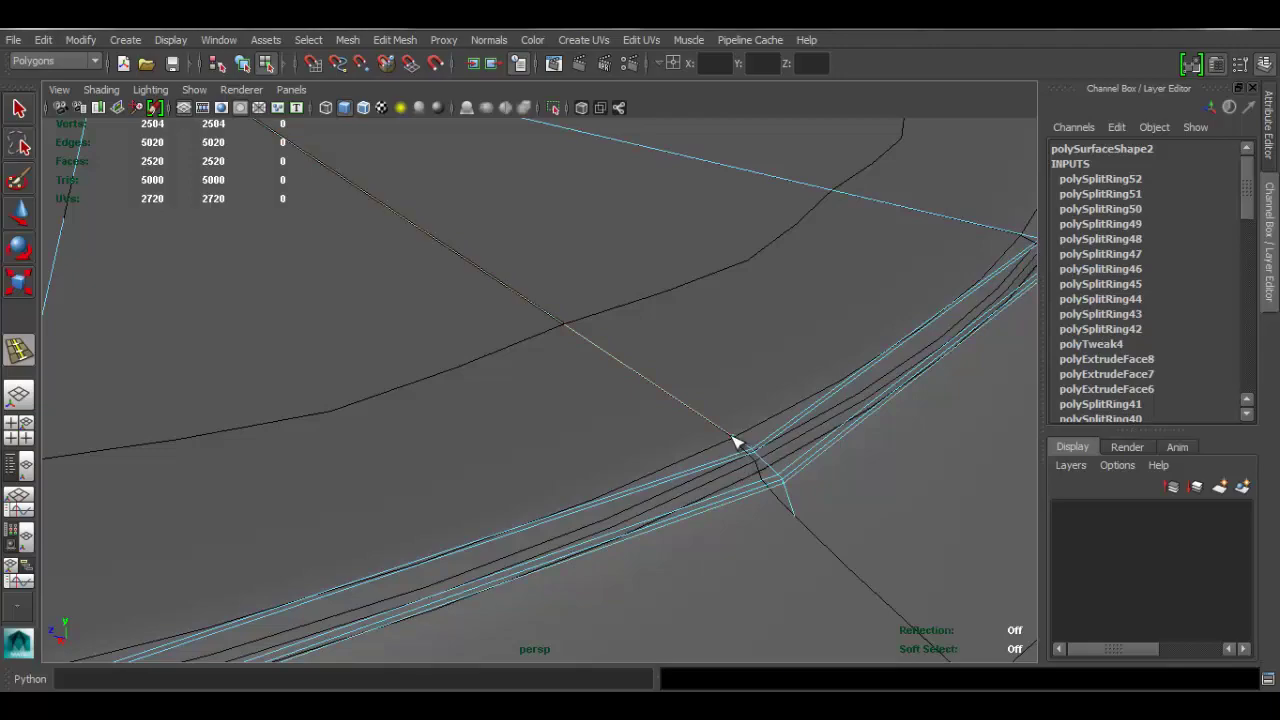
alt+right_drag(772, 436, 225, 296)
alt+right_drag(497, 319, 761, 423)
alt+drag(760, 423, 551, 371)
right_drag(544, 285, 668, 220)
Step: Examine the smoothed ribbed can from several angles and compare its lid and body with the plain can beside it
alt+drag(557, 343, 870, 255)
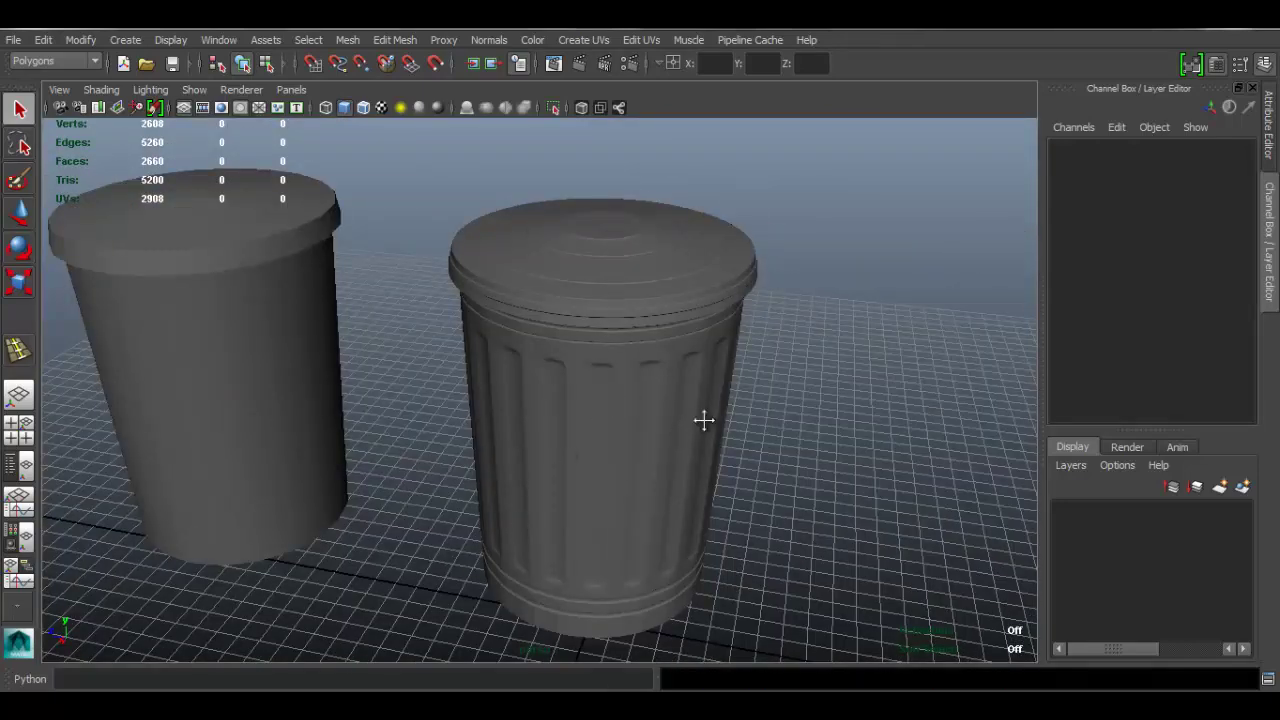
alt+drag(703, 420, 473, 250)
alt+drag(593, 275, 654, 312)
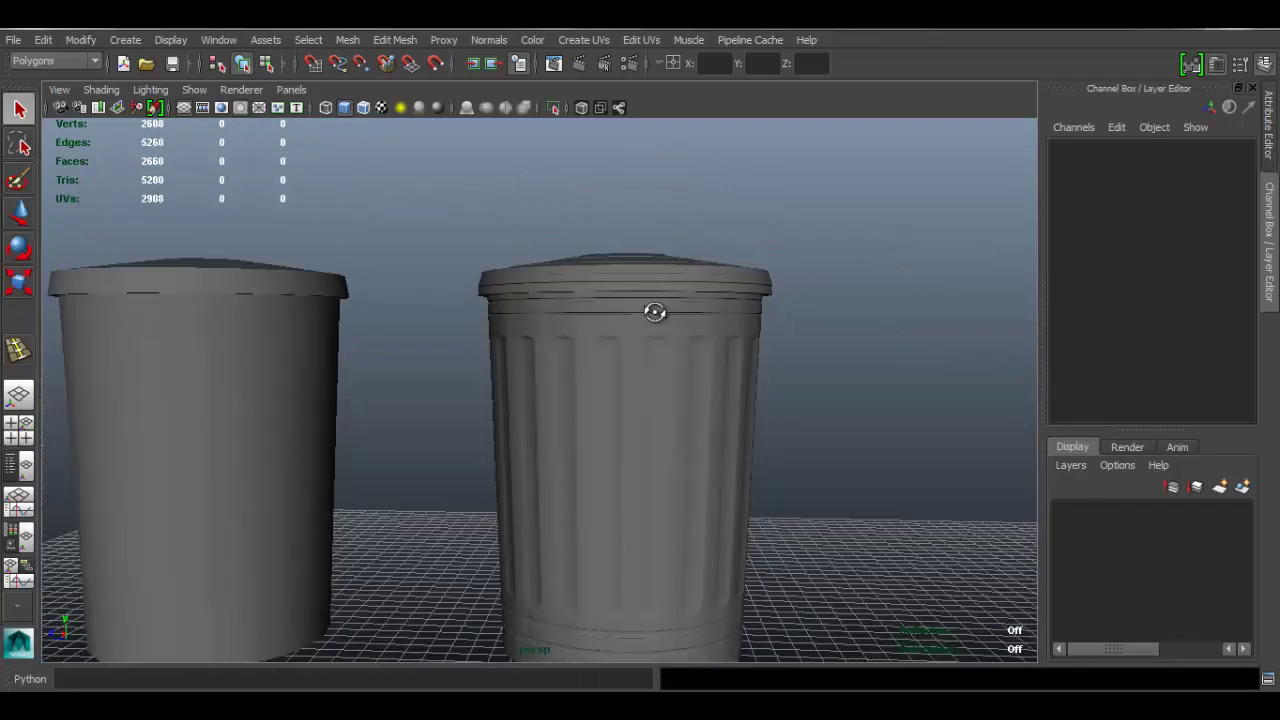
alt+middle_drag(614, 325, 676, 314)
alt+right_drag(637, 320, 546, 310)
alt+drag(728, 312, 616, 330)
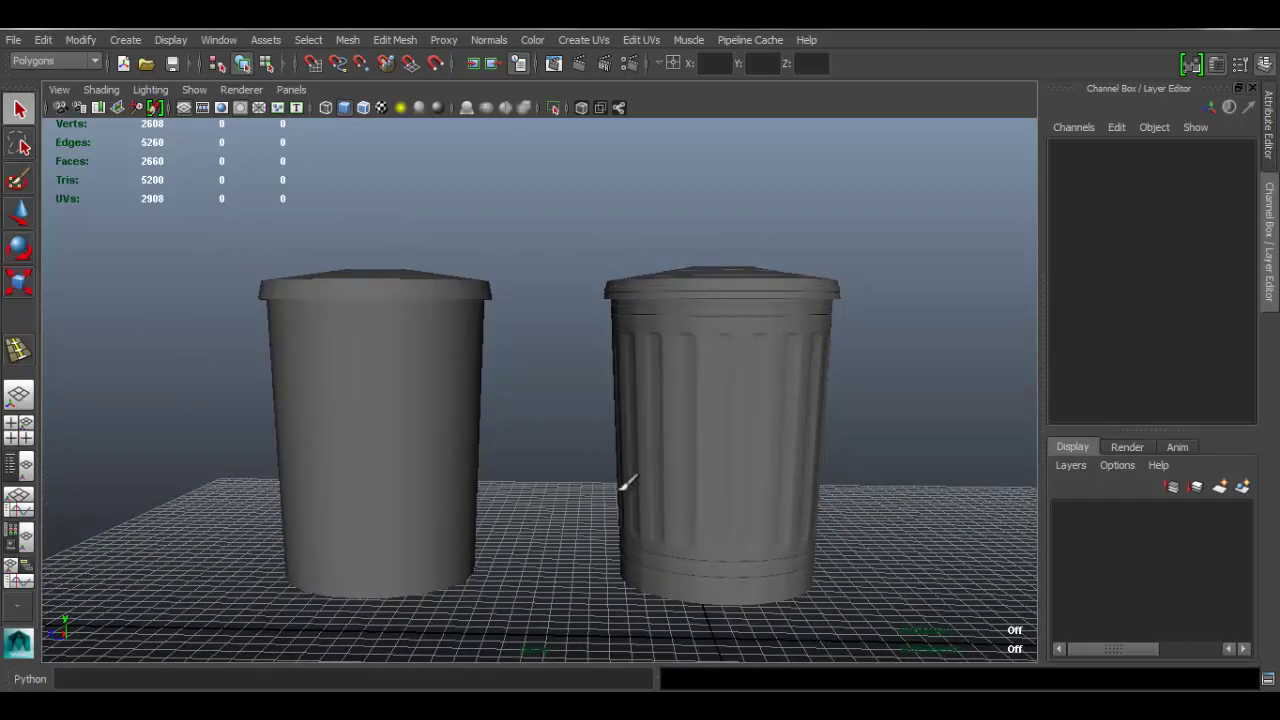
alt+drag(700, 362, 692, 398)
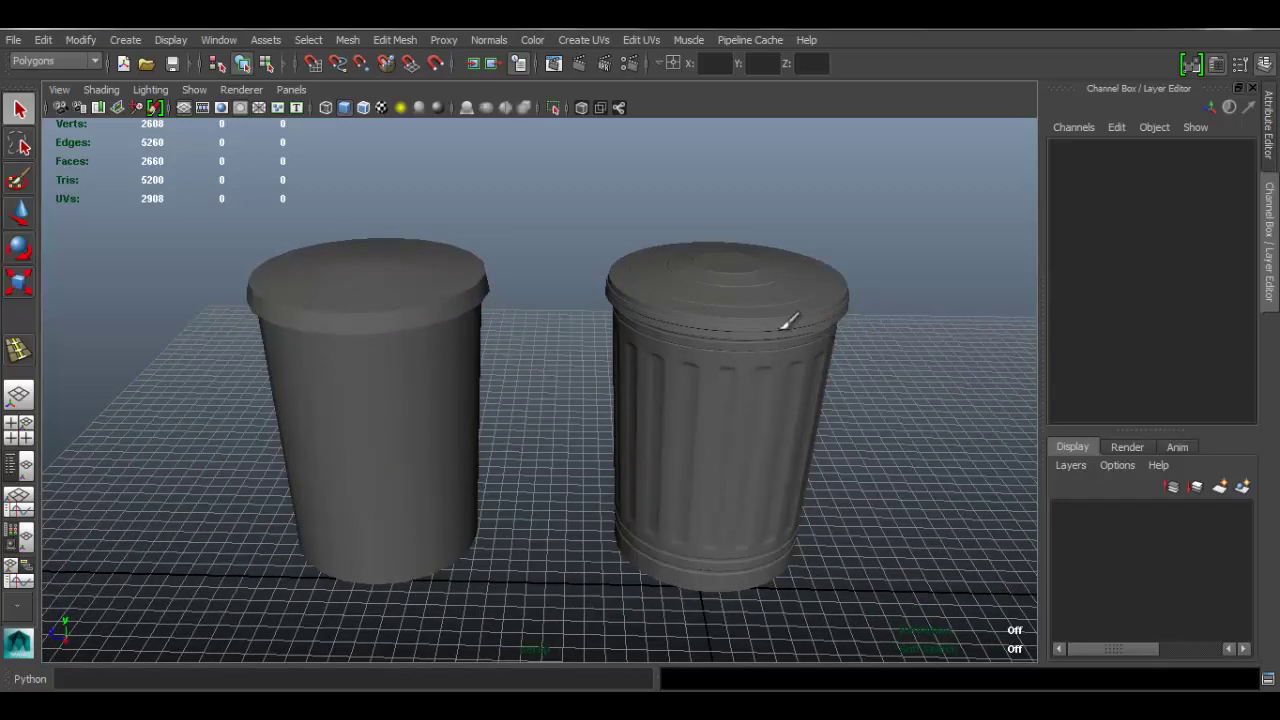
alt+drag(789, 321, 712, 335)
click(446, 293)
click(642, 222)
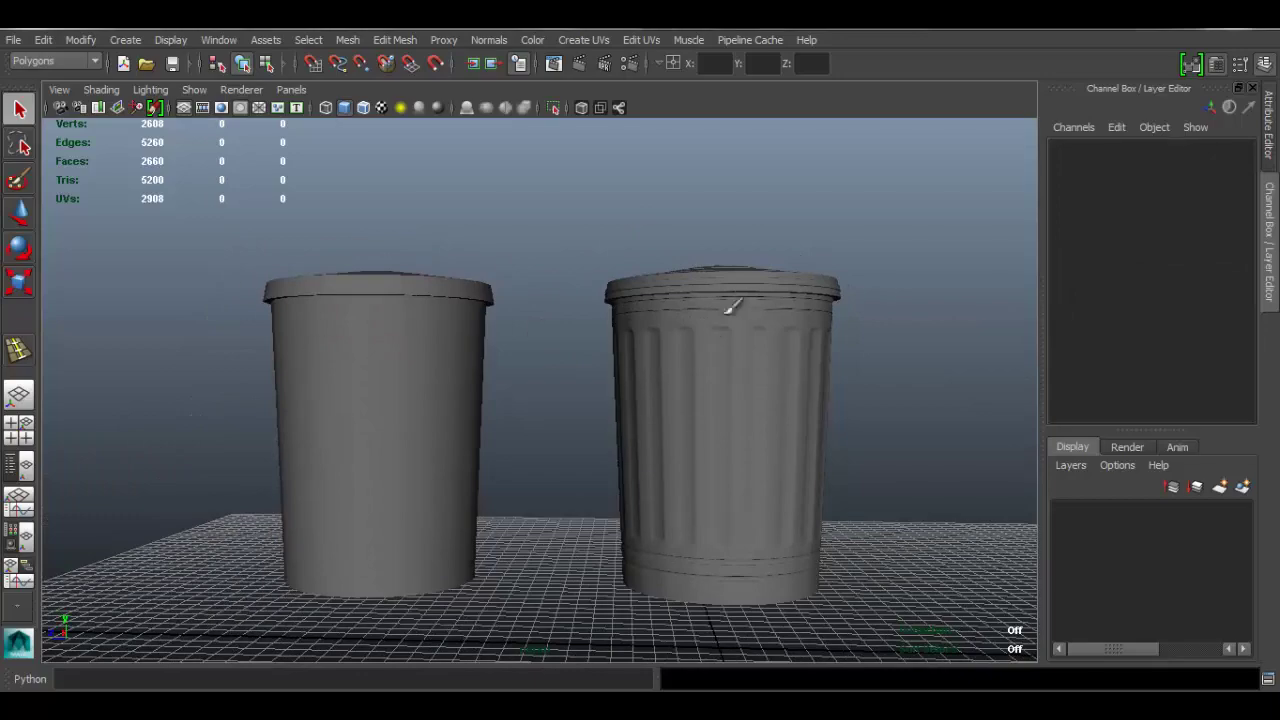
alt+drag(830, 340, 820, 366)
alt+middle_drag(730, 362, 556, 340)
alt+right_drag(675, 396, 770, 412)
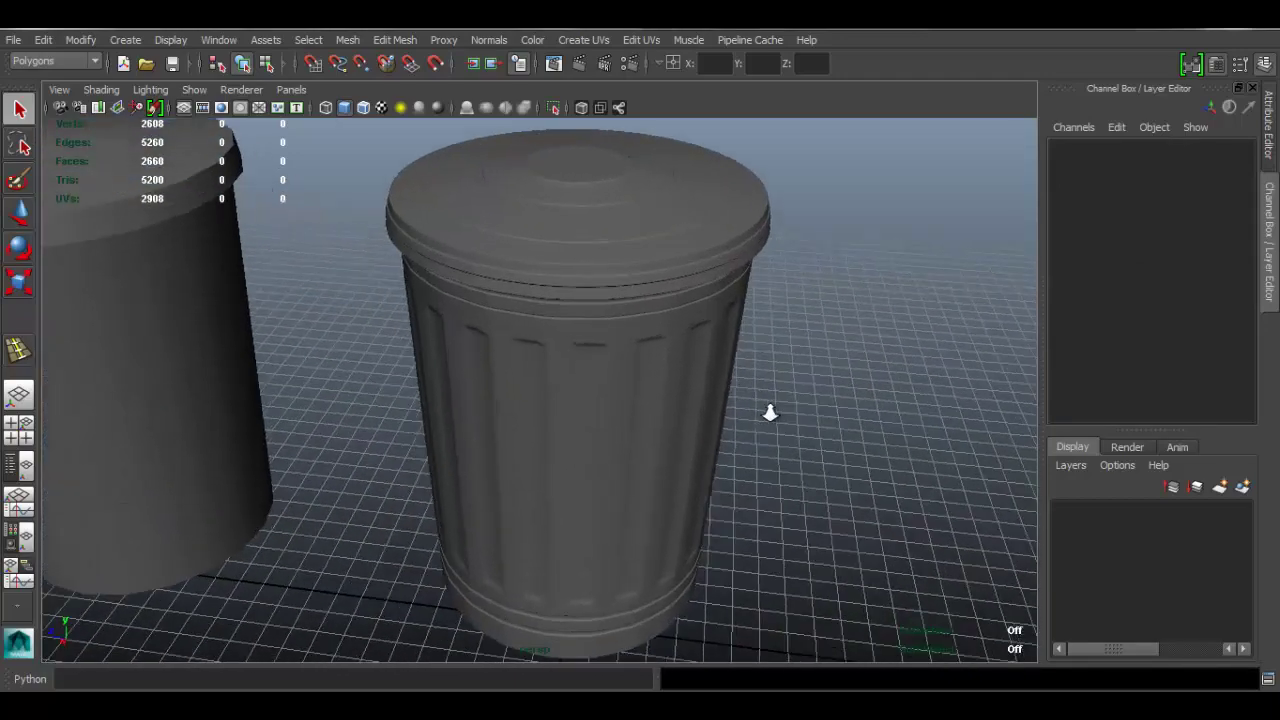
alt+drag(770, 412, 660, 385)
alt+middle_drag(611, 251, 714, 334)
alt+drag(714, 334, 643, 300)
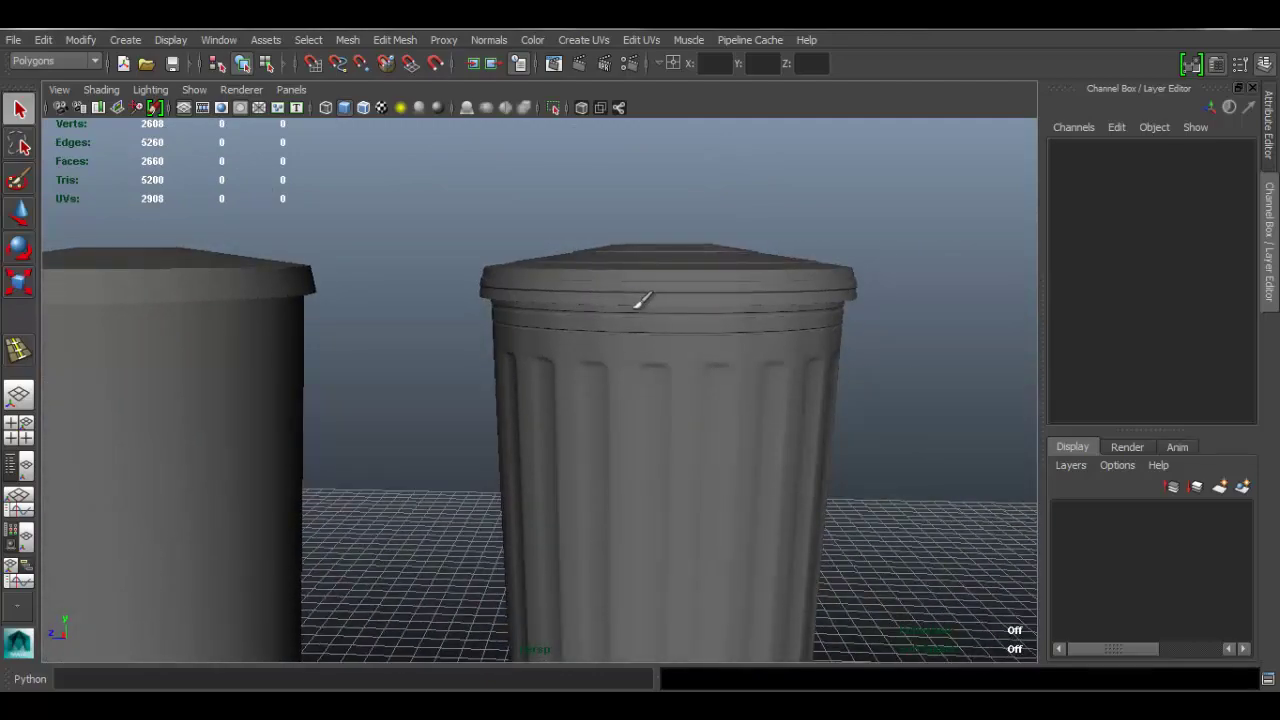
alt+right_drag(643, 300, 532, 297)
alt+drag(532, 297, 596, 358)
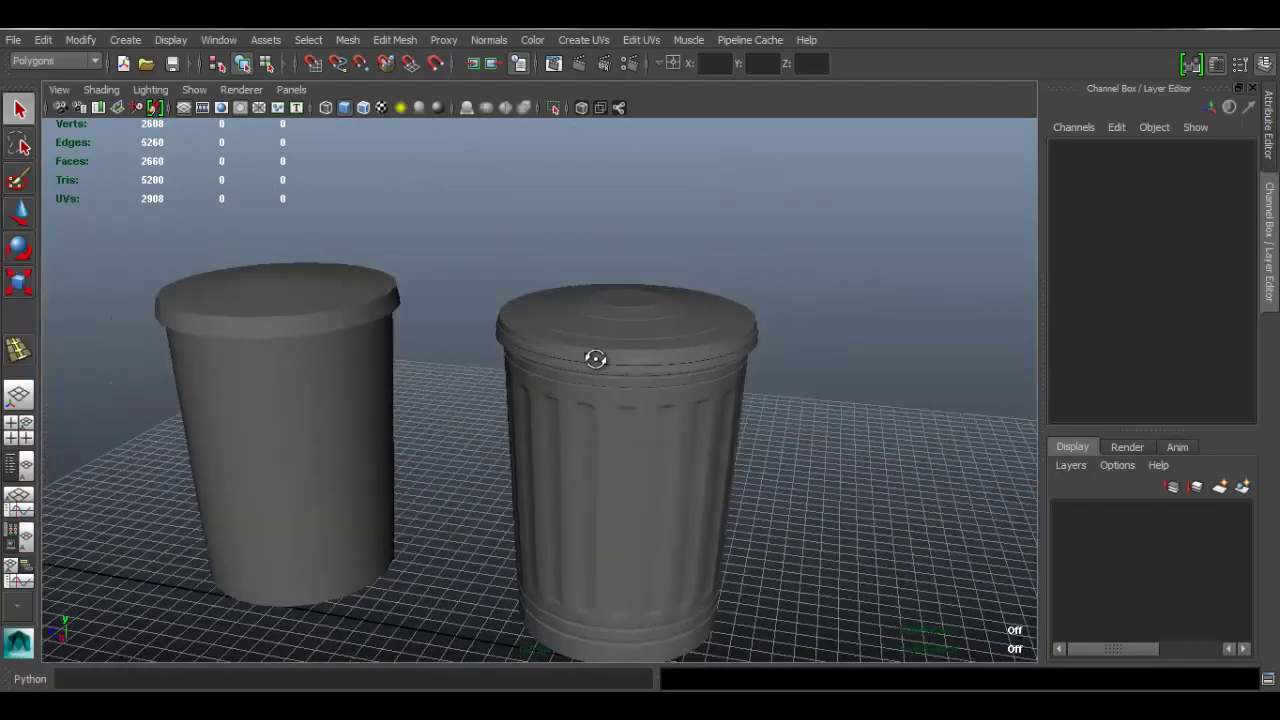
alt+middle_drag(596, 358, 550, 340)
alt+right_drag(617, 372, 521, 269)
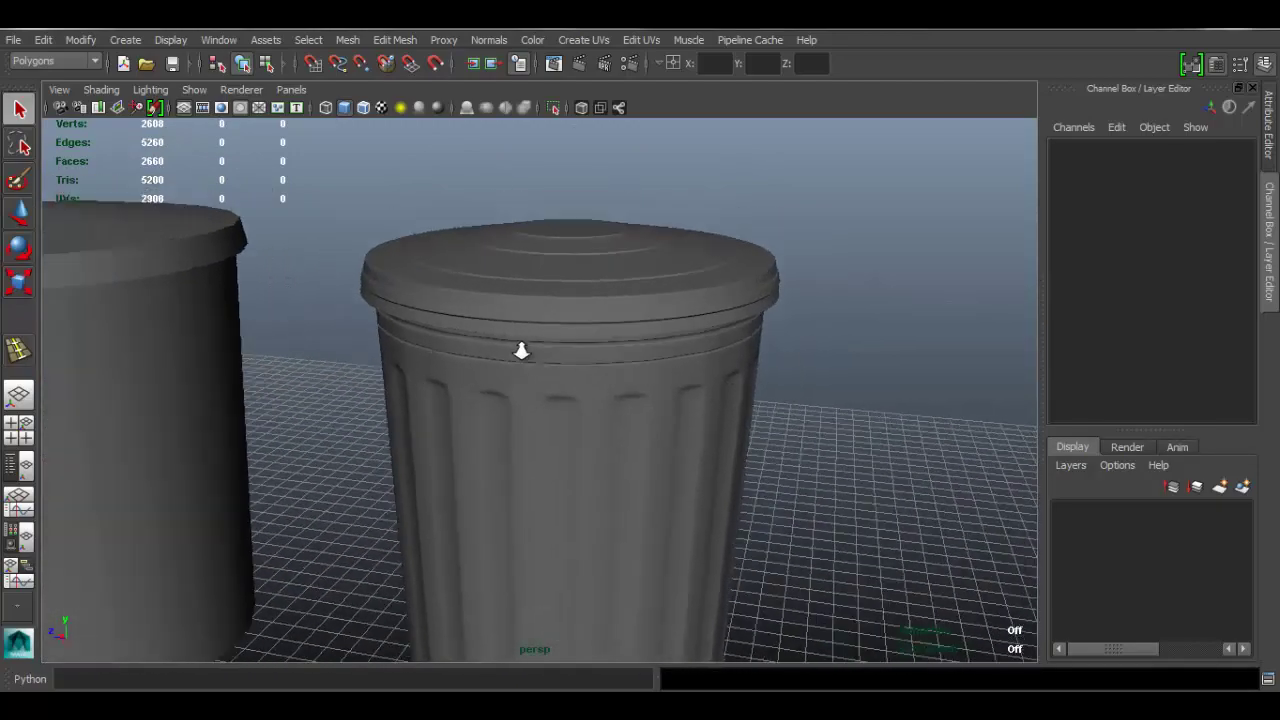
alt+middle_drag(525, 387, 662, 347)
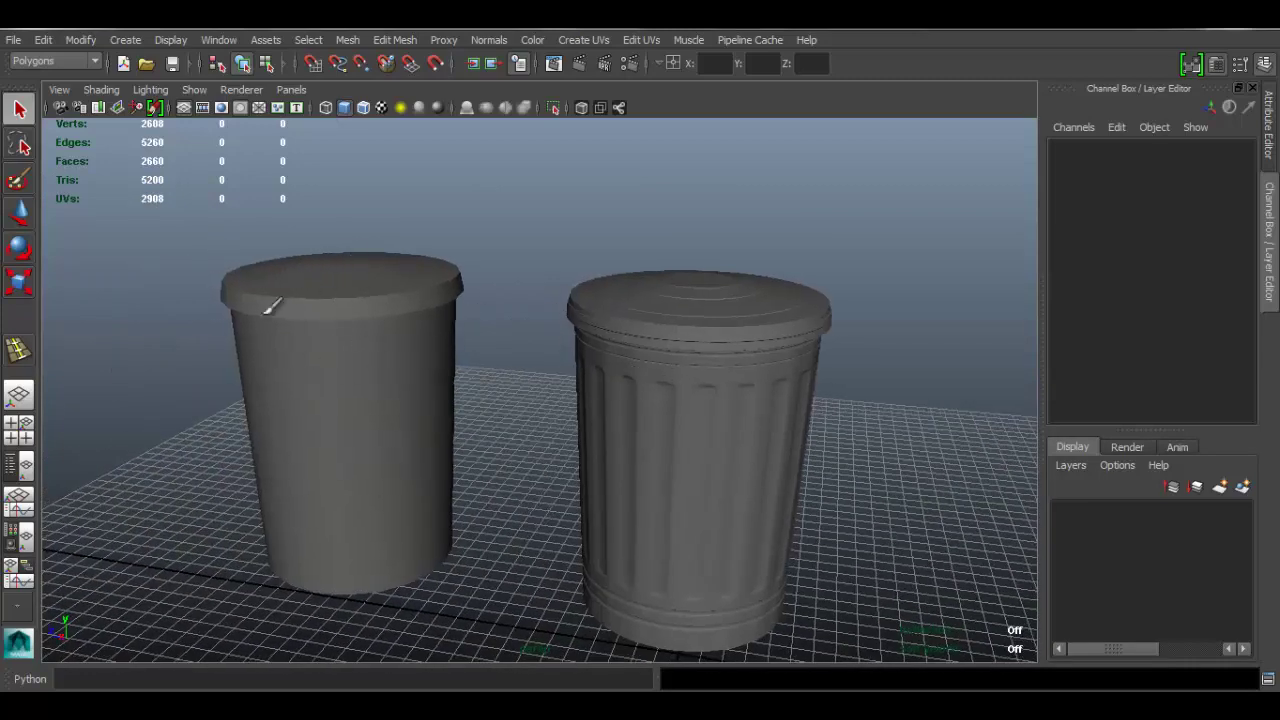
click(284, 321)
click(532, 231)
alt+drag(734, 365, 756, 393)
Step: Compare the ribbed can with smooth mesh preview off and on, ending with the preview off and the can deselected
click(755, 395)
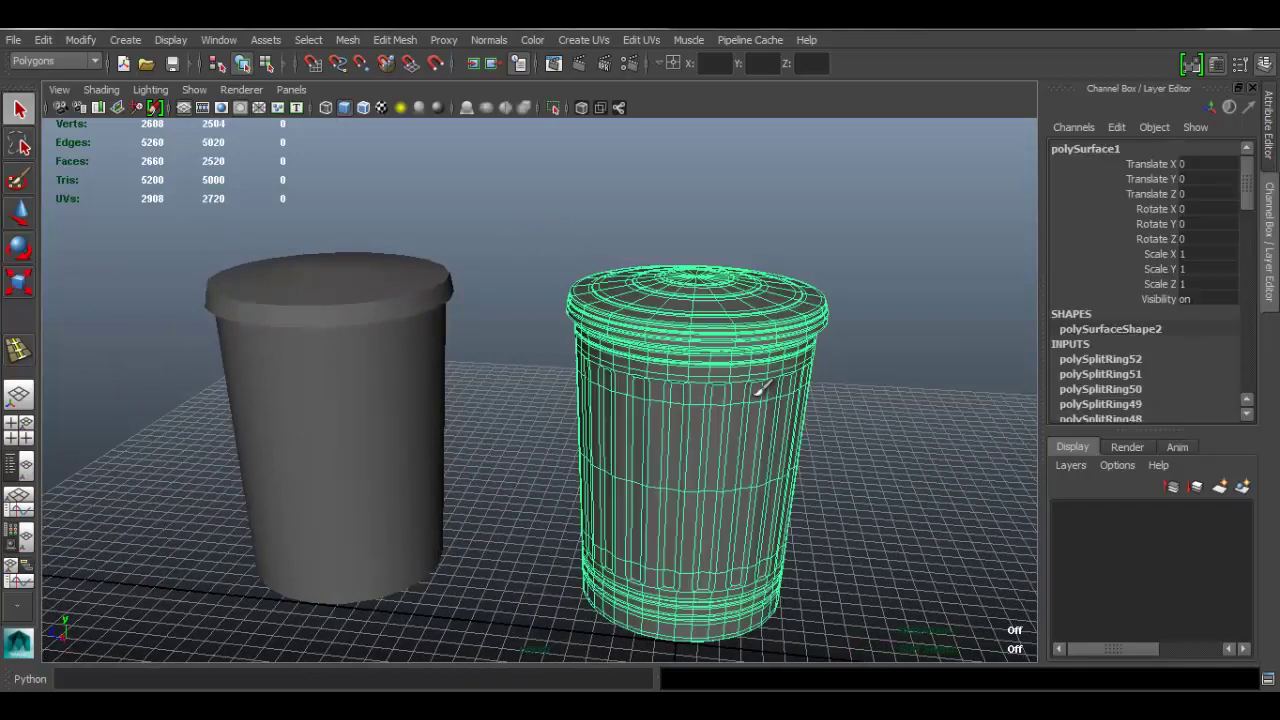
key(1)
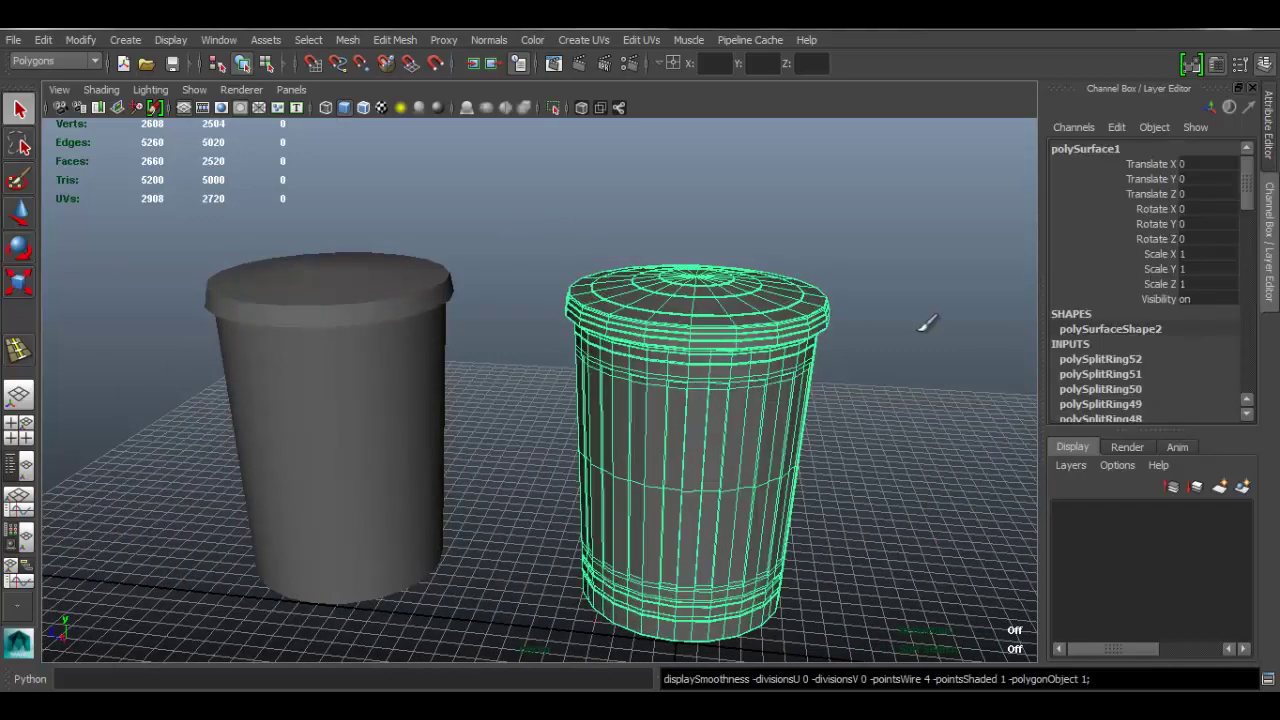
click(927, 323)
alt+drag(714, 363, 481, 315)
click(557, 327)
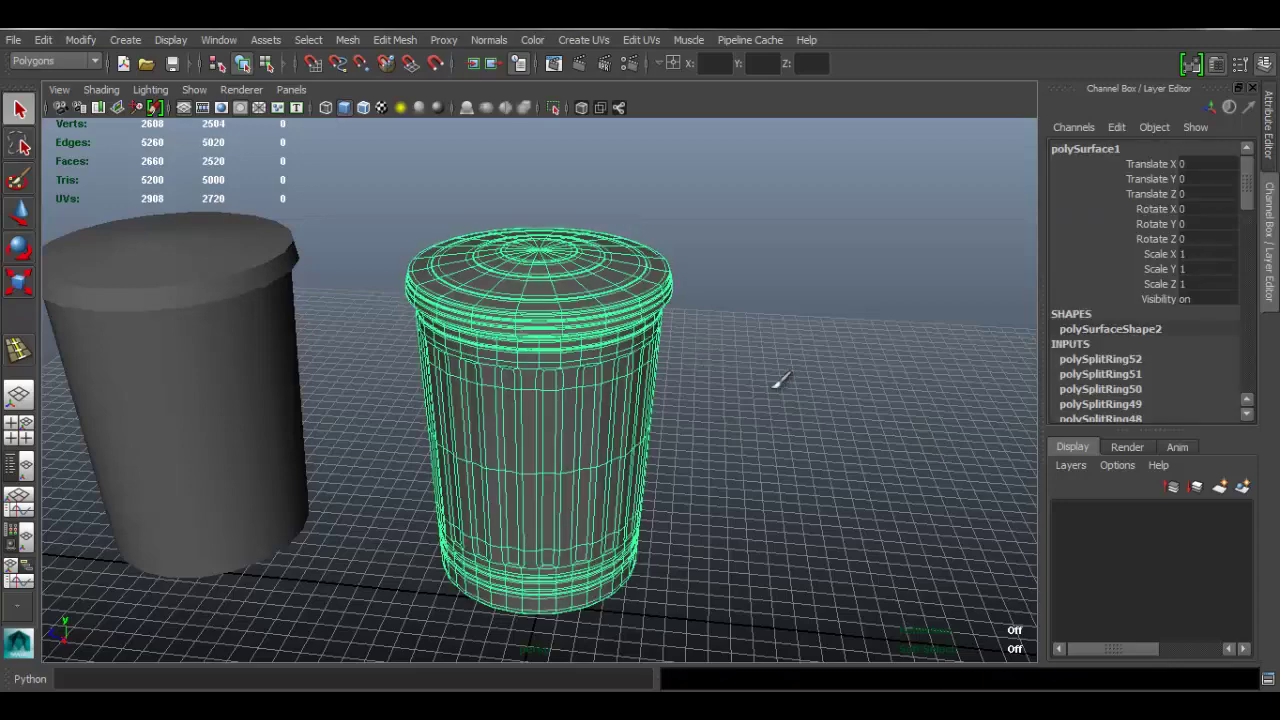
click(740, 383)
click(565, 369)
key(1)
click(712, 374)
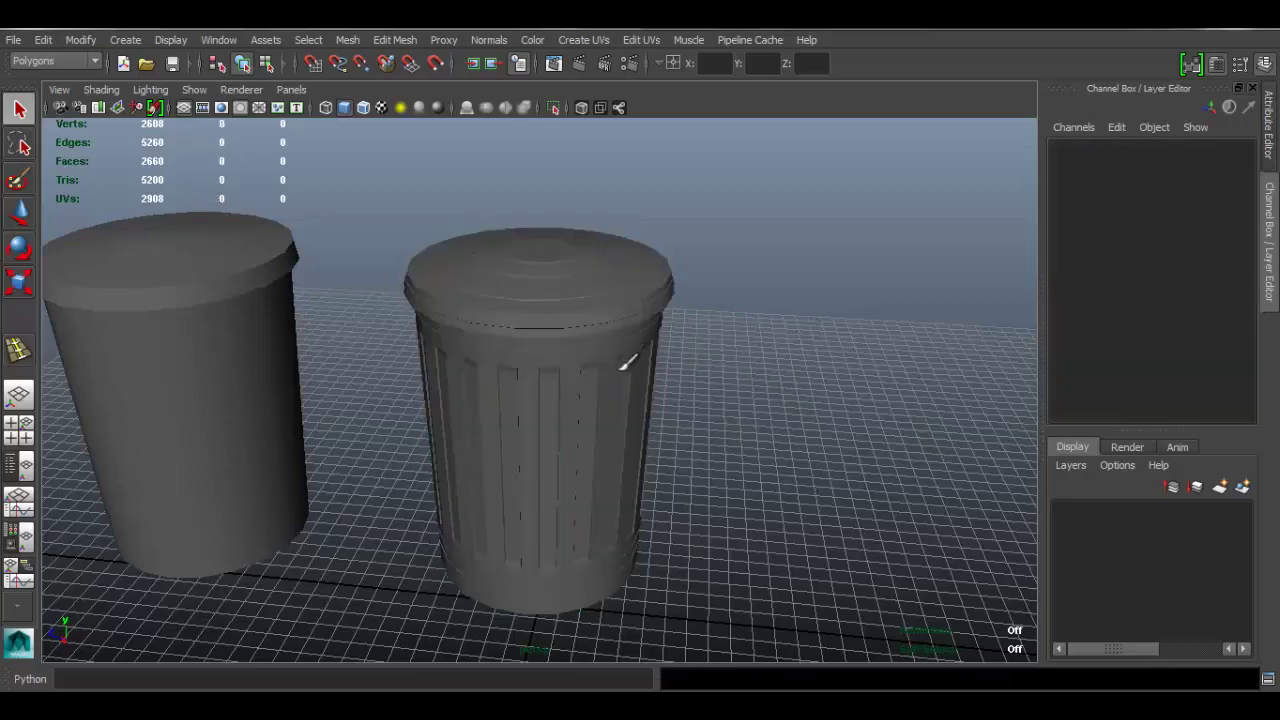
Step: Smooth the ribbed can's mesh using exponential divisions at division level 1, close the smoothing options and deselect the can
click(586, 328)
alt+drag(584, 324, 620, 322)
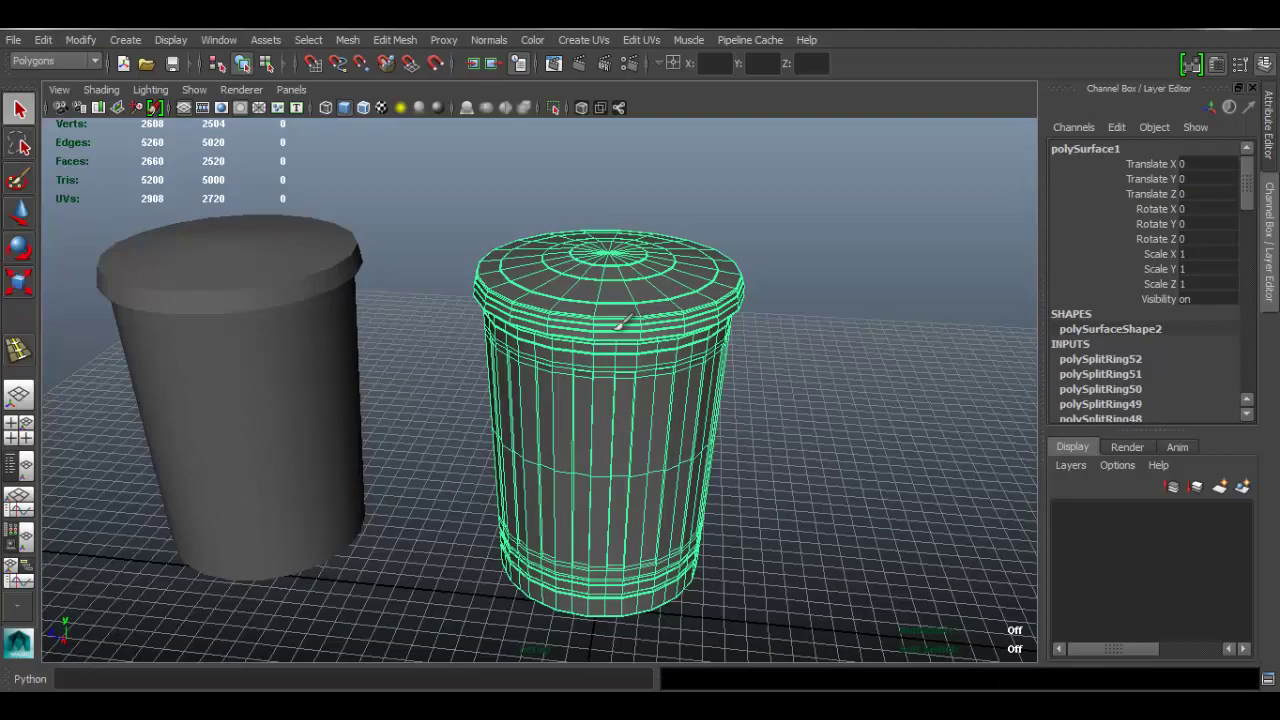
click(338, 39)
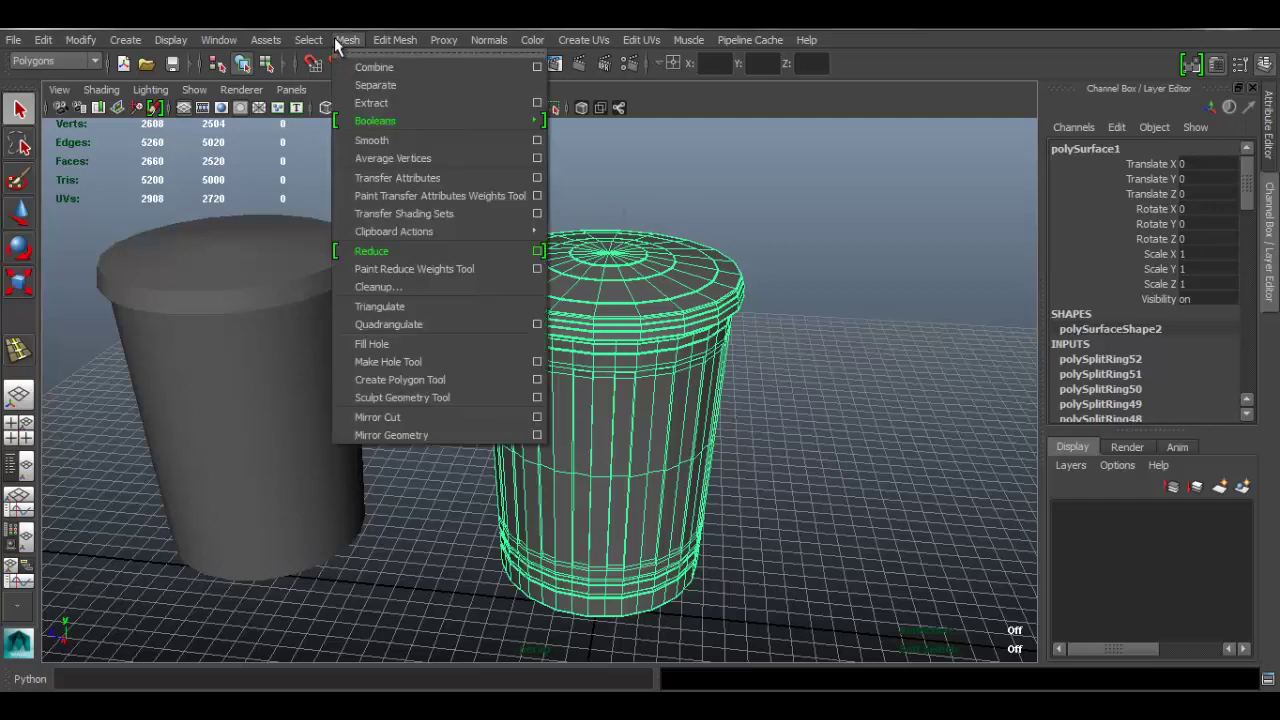
click(538, 145)
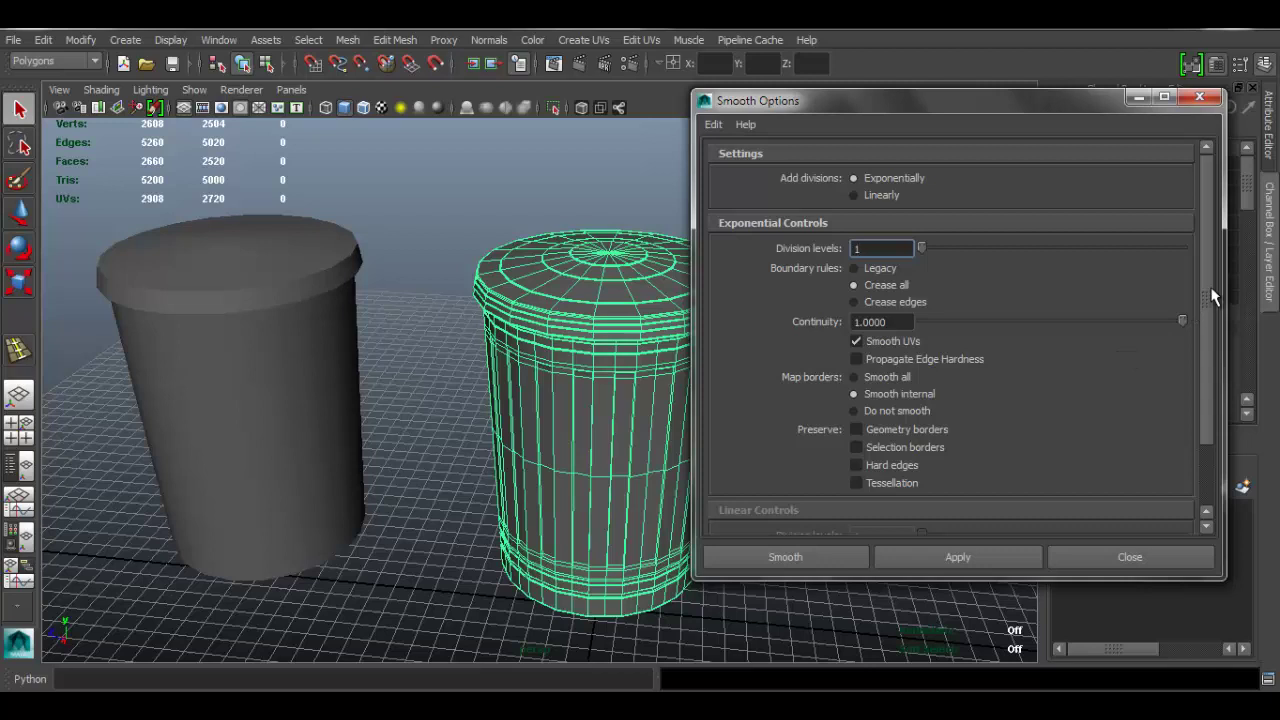
drag(1061, 102, 1072, 97)
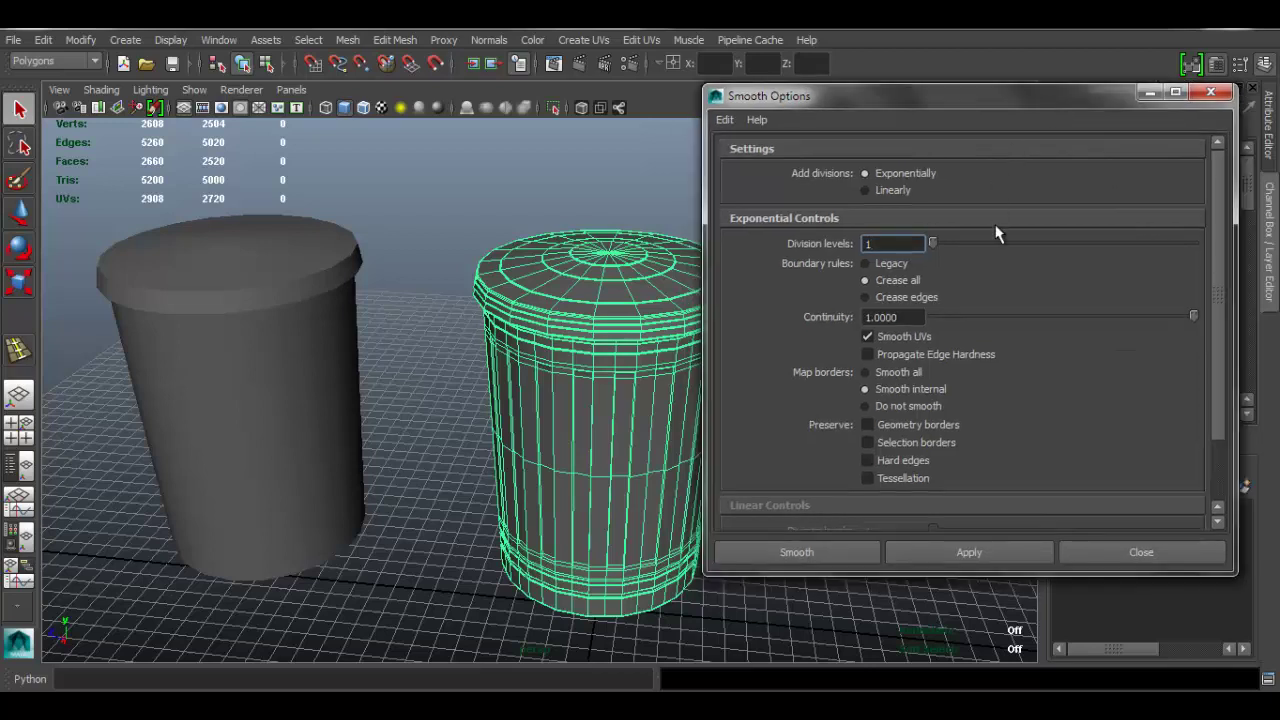
mouse_move(1218, 206)
mouse_down()
mouse_move(1226, 236)
mouse_move(1226, 194)
mouse_up()
click(1004, 551)
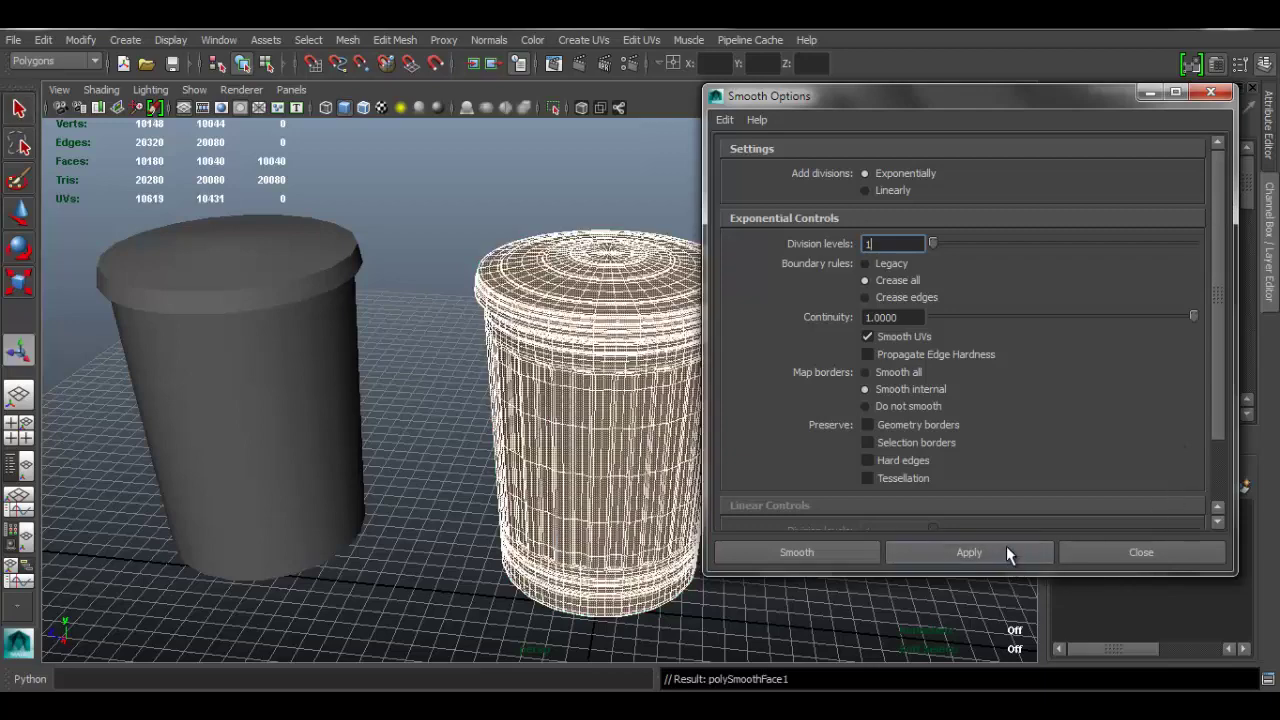
click(1141, 552)
click(837, 286)
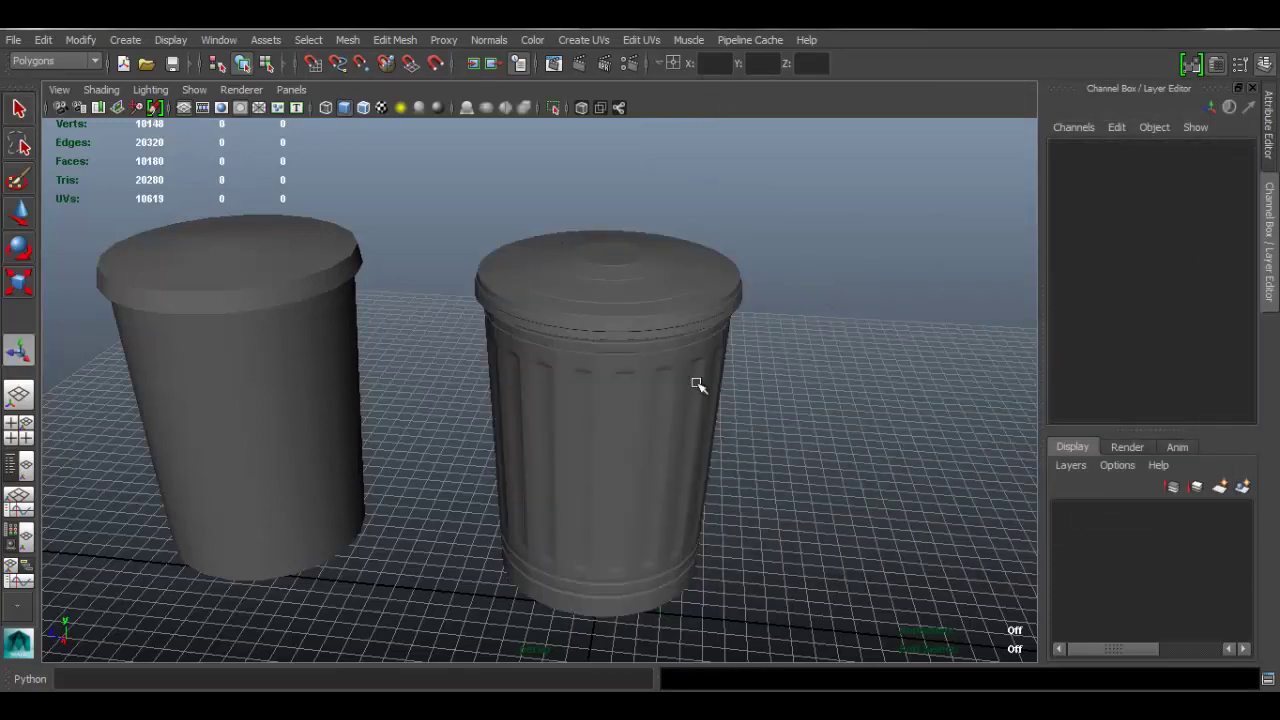
Step: Examine the smoothed can's body and lid rings up close, both shaded and with the wireframe highlighted by selecting it
mouse_move(694, 380)
alt+mouse_down()
mouse_move(697, 351)
mouse_move(717, 354)
mouse_move(677, 369)
alt+mouse_up()
click(676, 372)
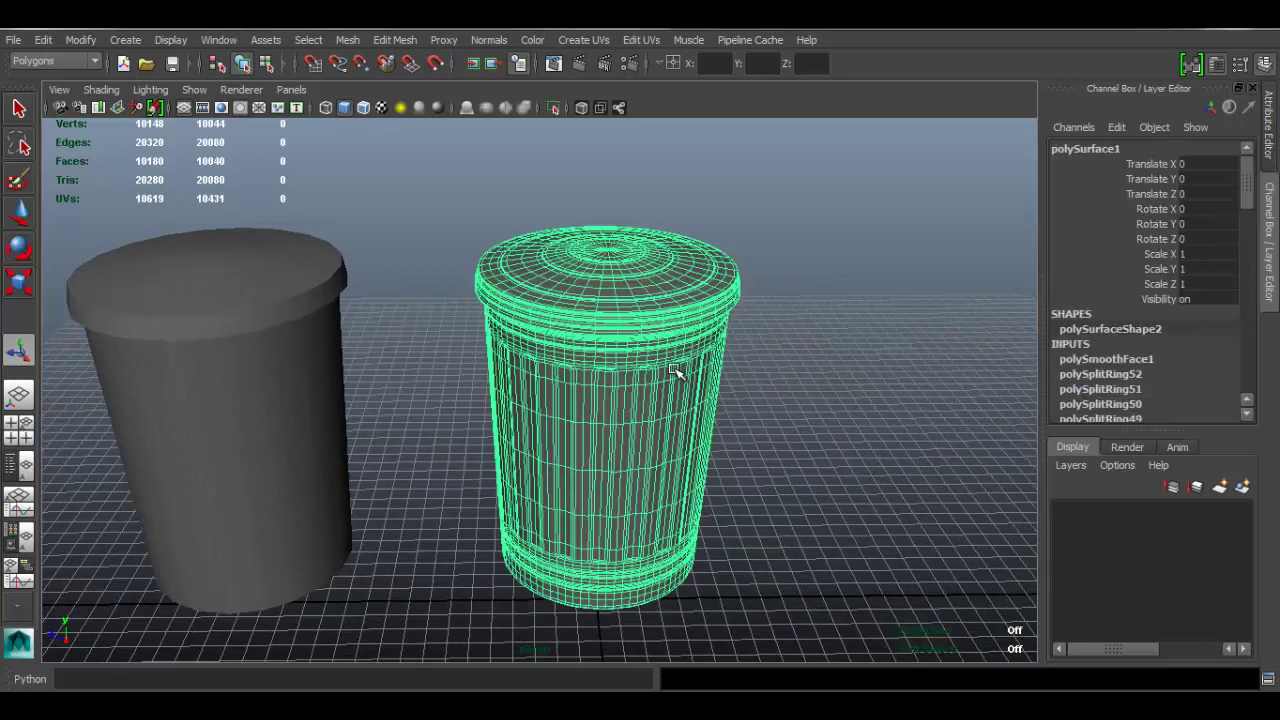
alt+drag(731, 332, 736, 323)
click(829, 280)
alt+middle_drag(663, 311, 606, 391)
alt+right_drag(522, 371, 915, 461)
alt+drag(720, 423, 743, 357)
alt+right_drag(771, 343, 726, 331)
alt+drag(726, 331, 683, 393)
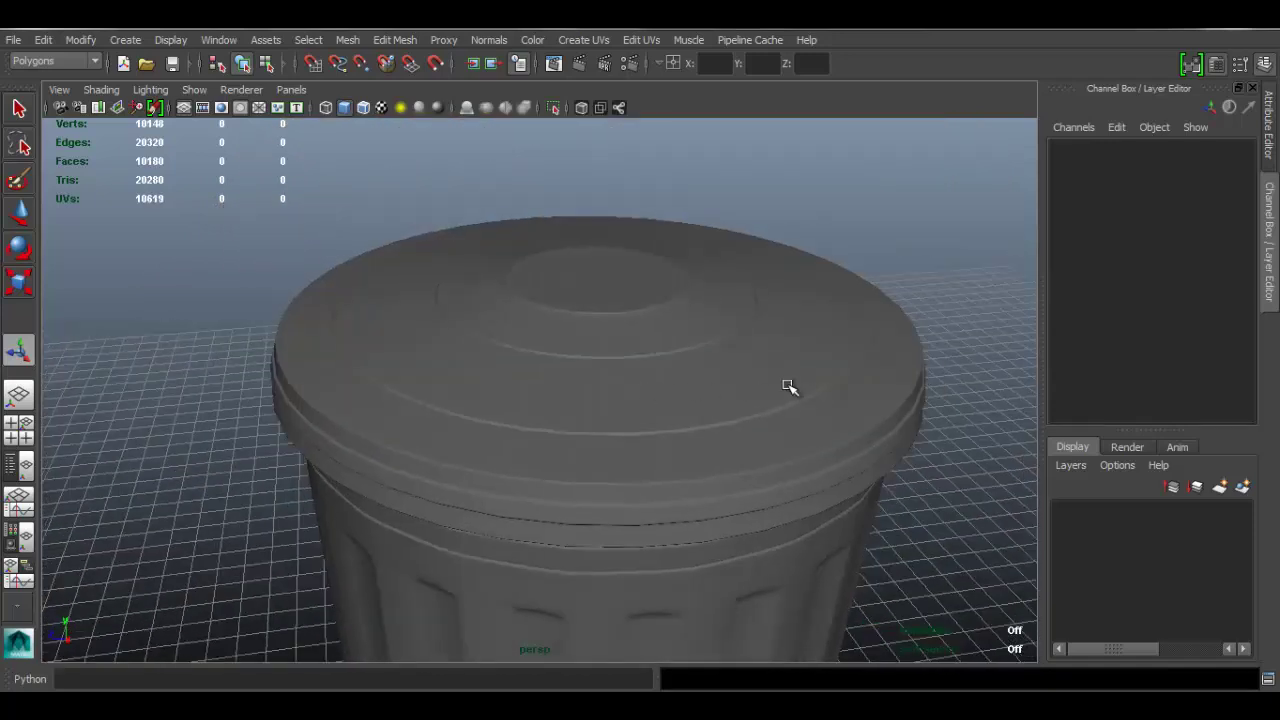
click(711, 389)
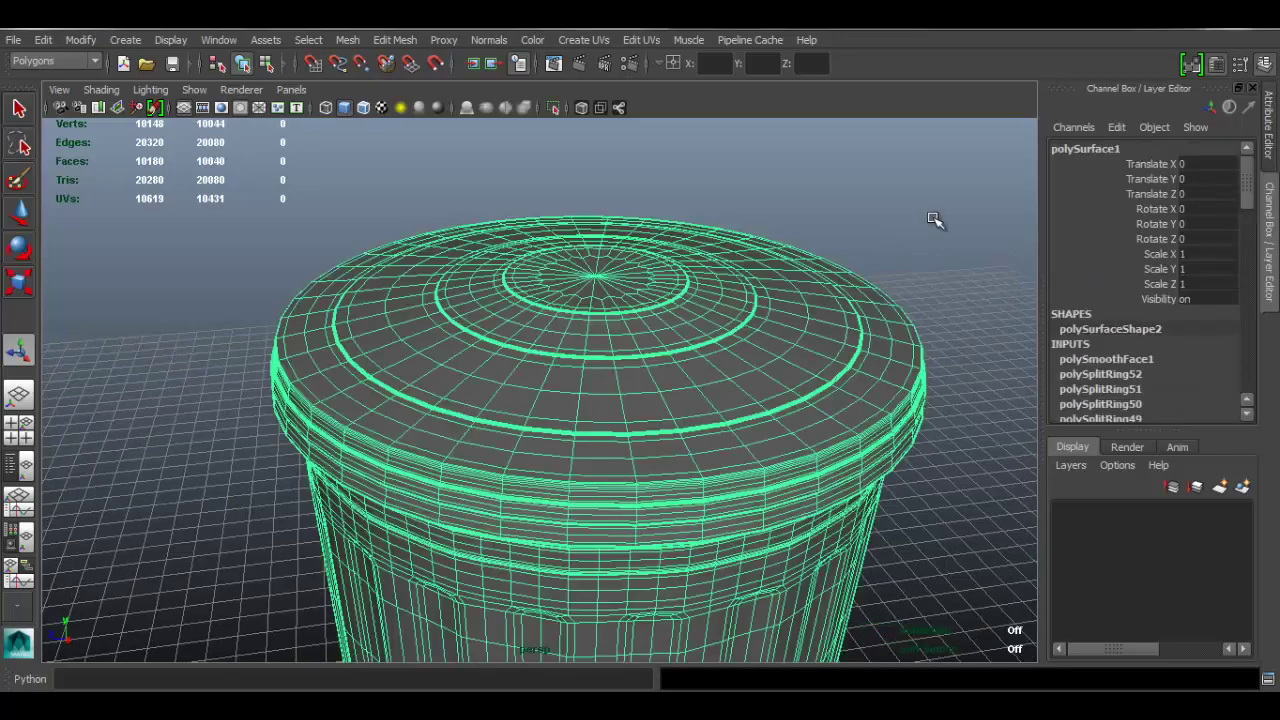
click(935, 220)
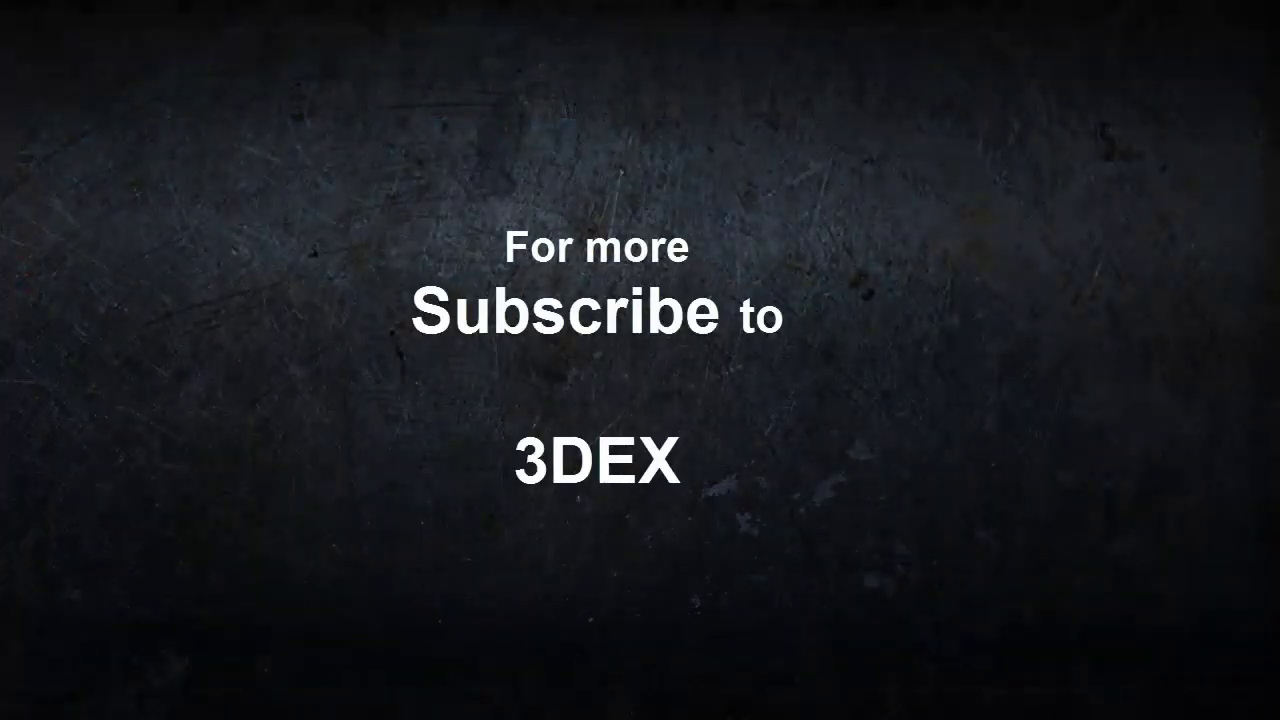